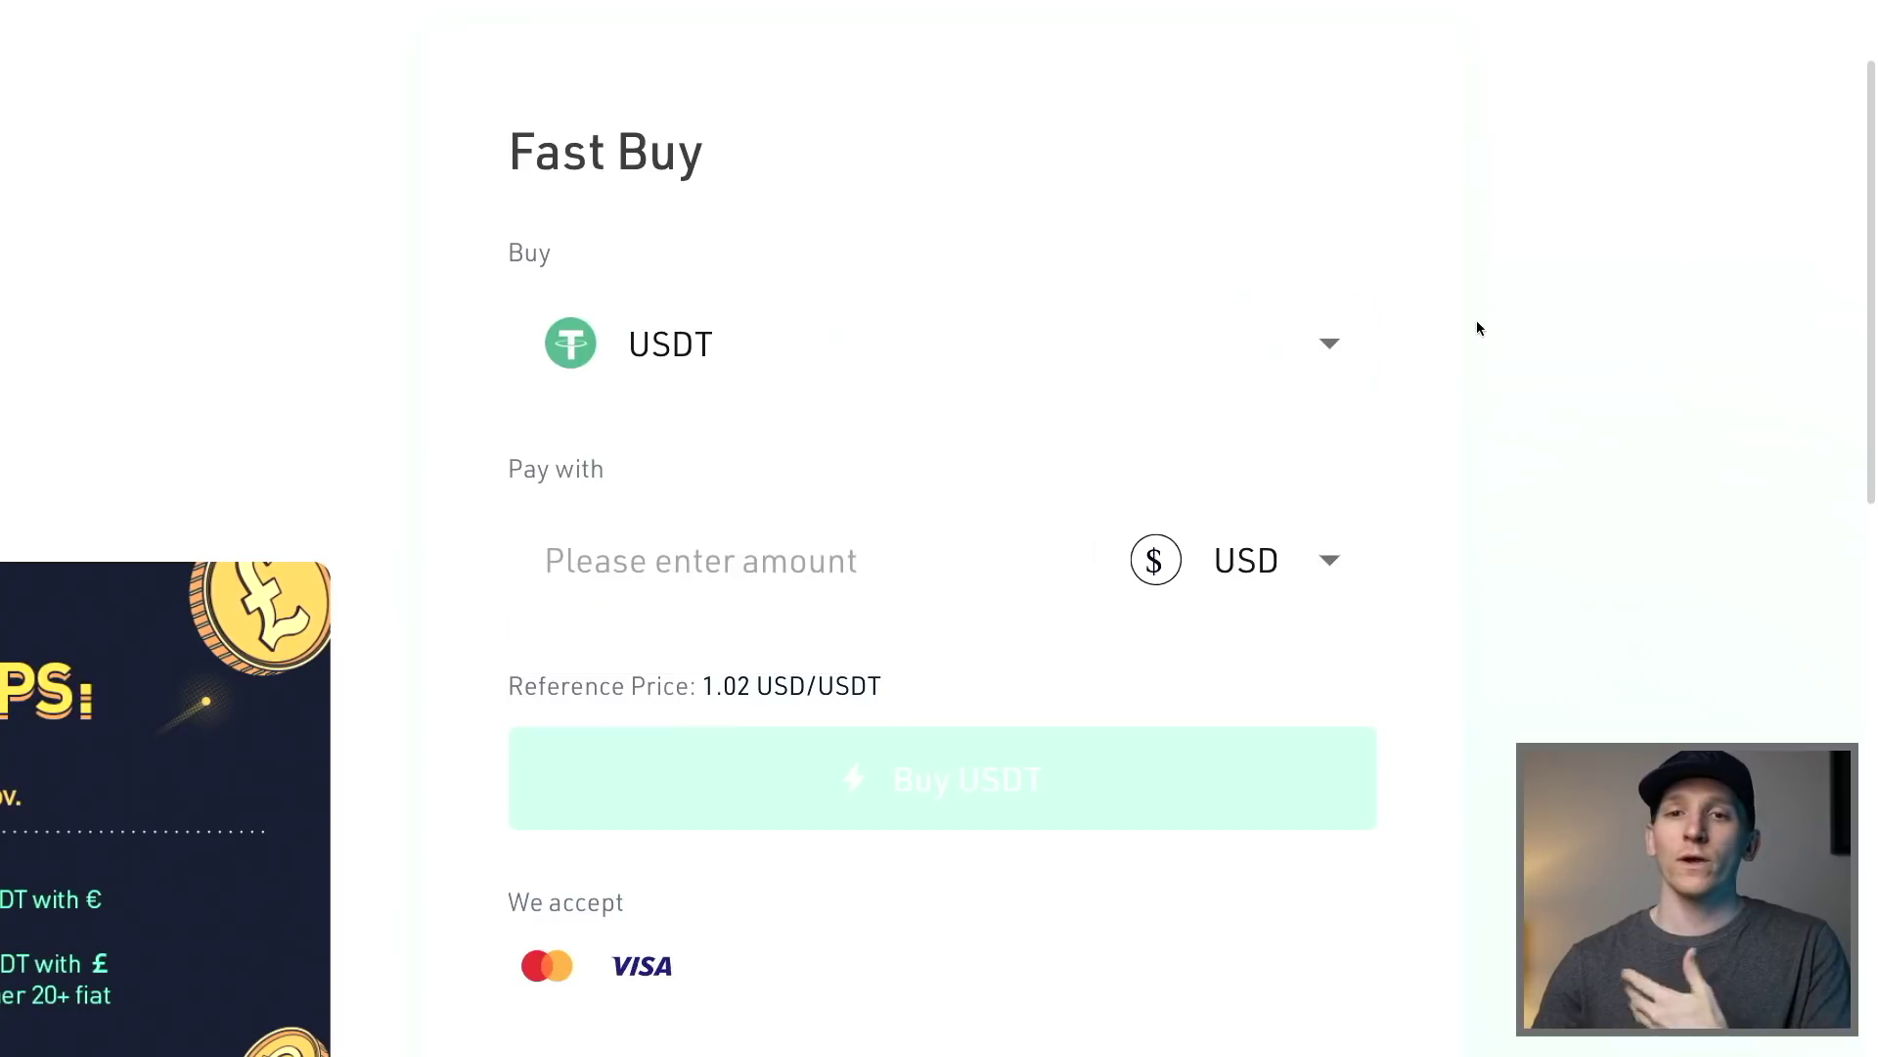
Browse the fiat currencies offered for paying in Fast Buy and look over the purchase page
left_click(1262, 487)
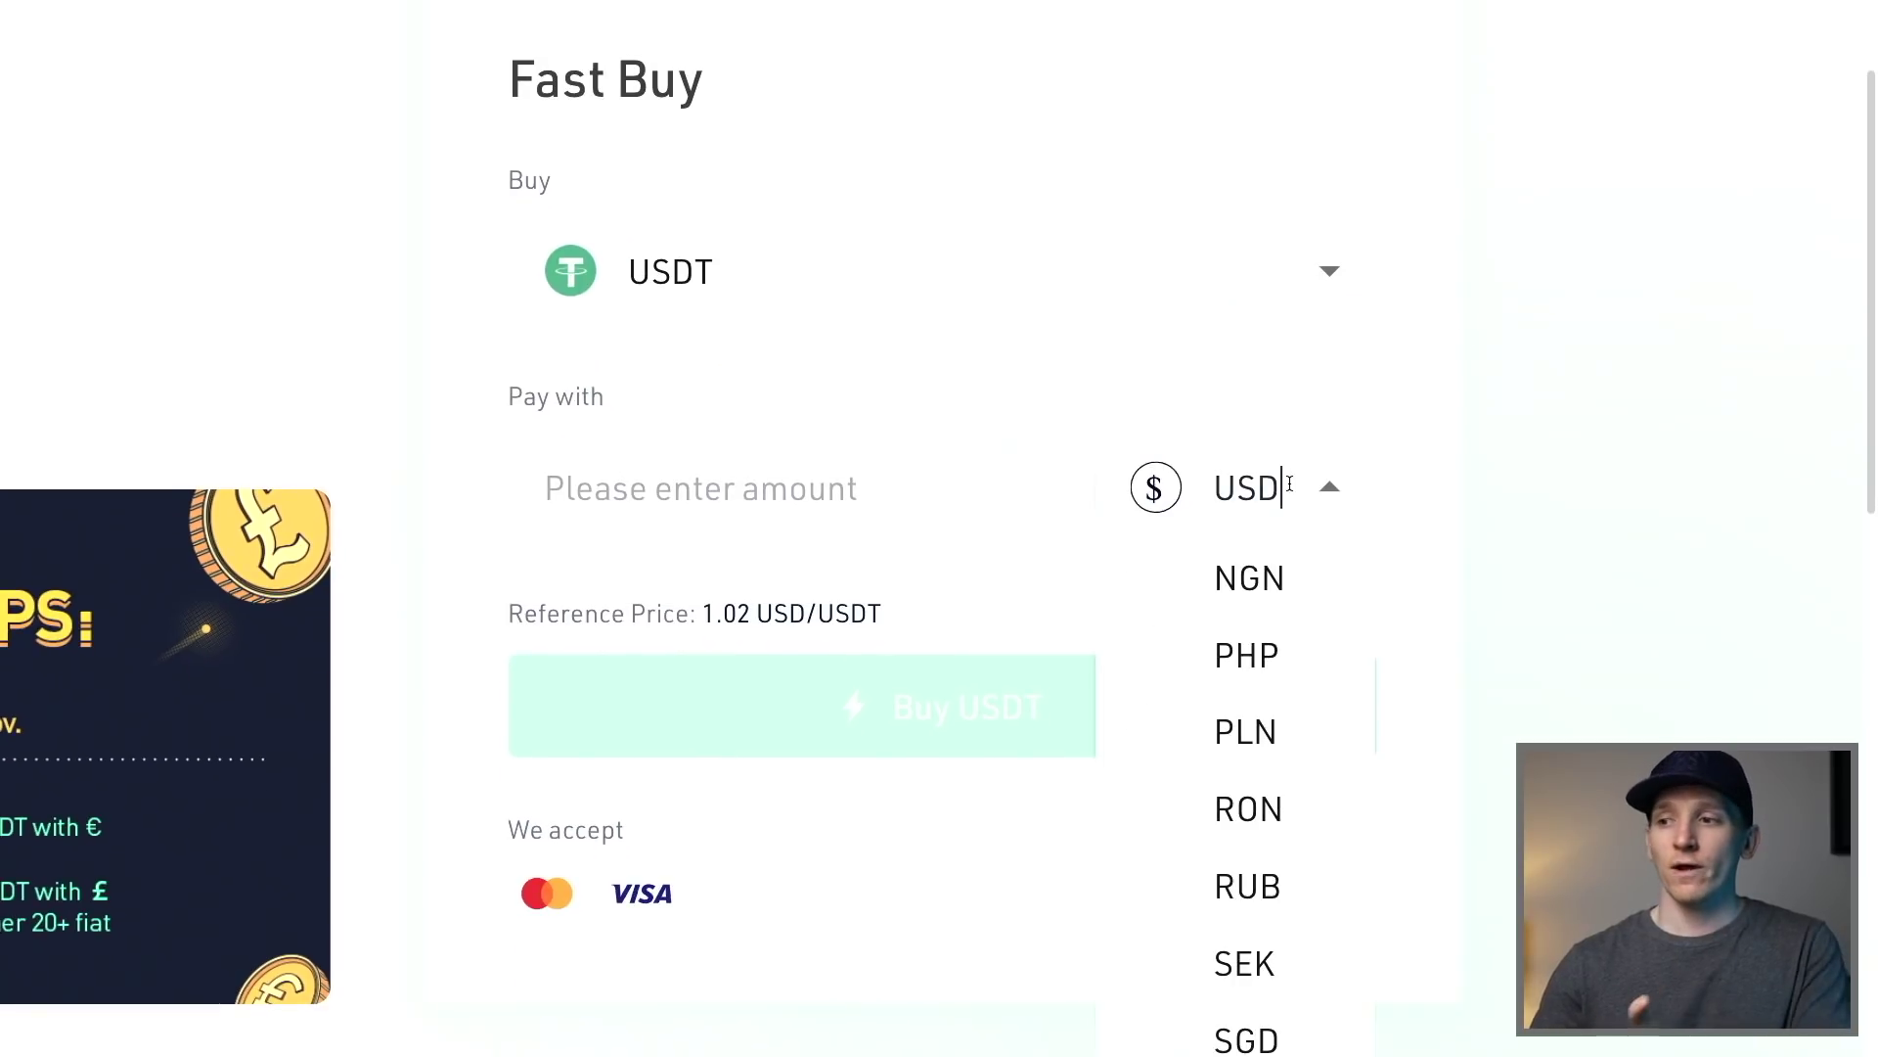
double_click(1252, 487)
scroll(1244, 641, "down", 2)
scroll(1242, 641, "up", 1)
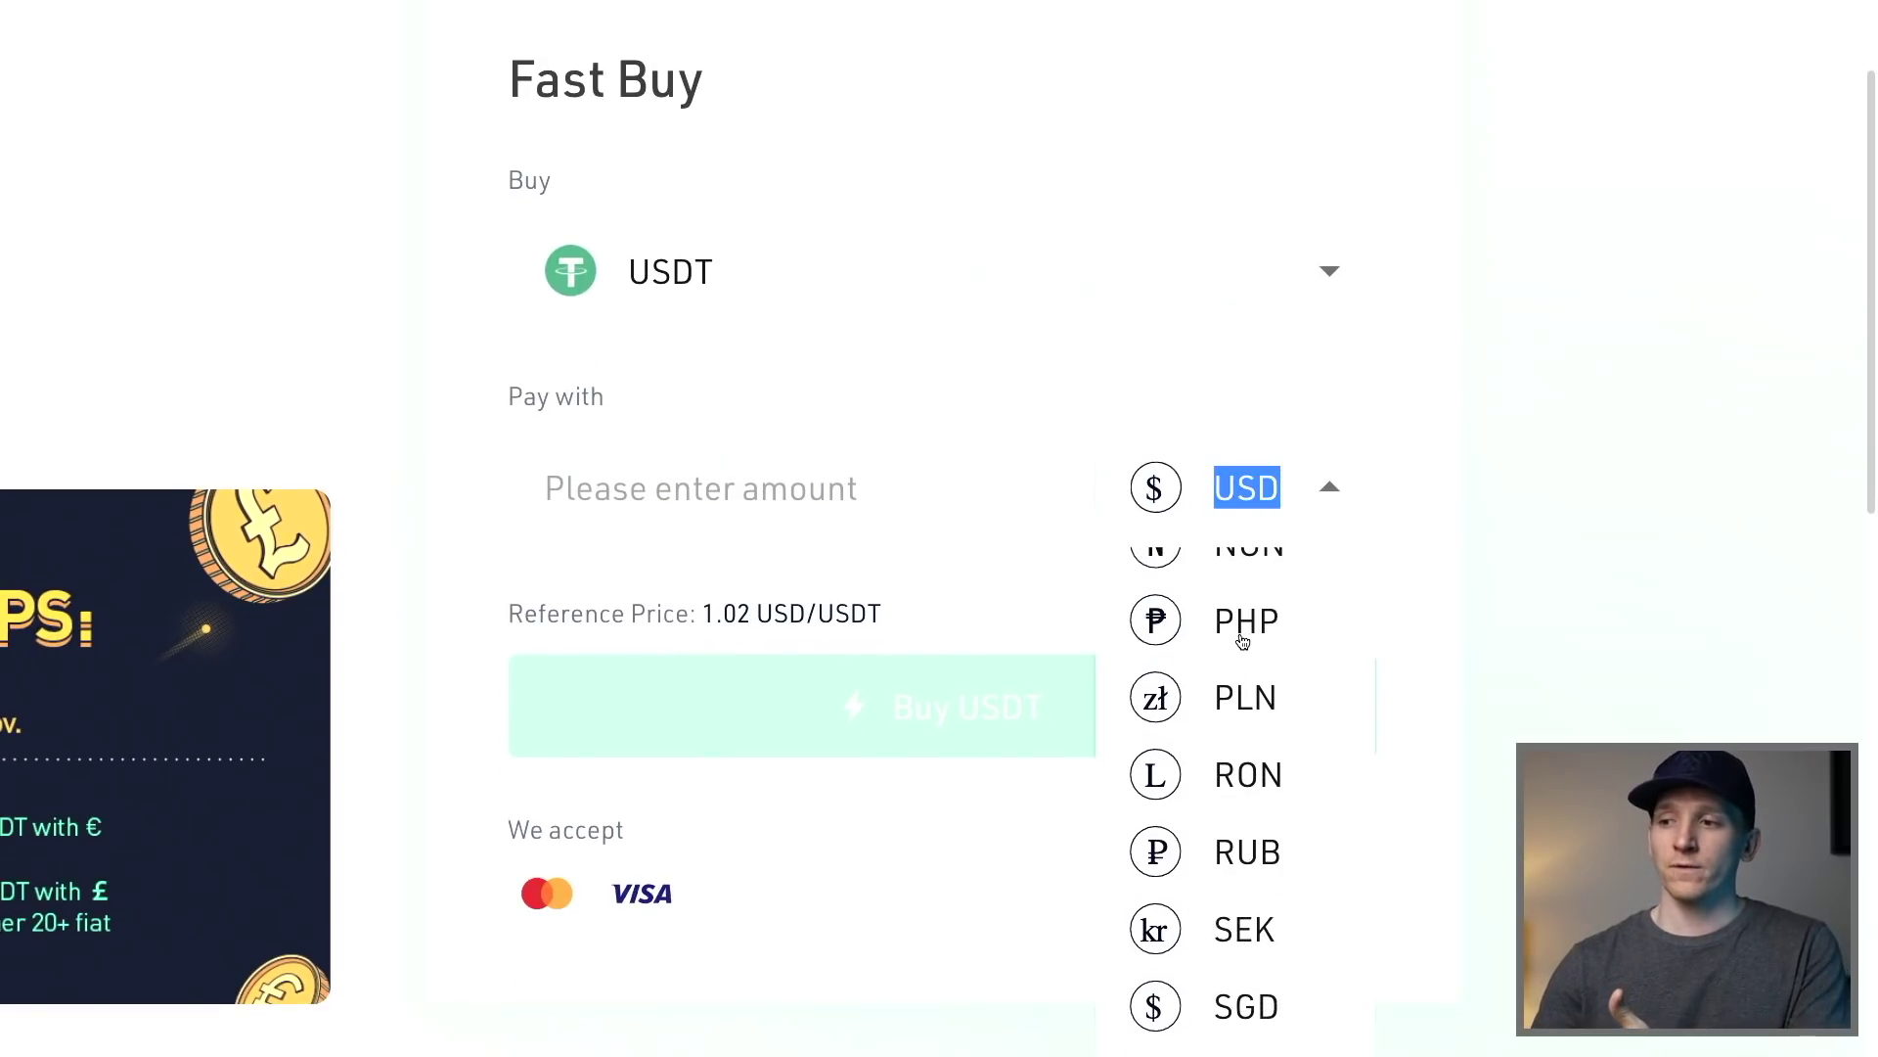
scroll(1247, 624, "down", 4)
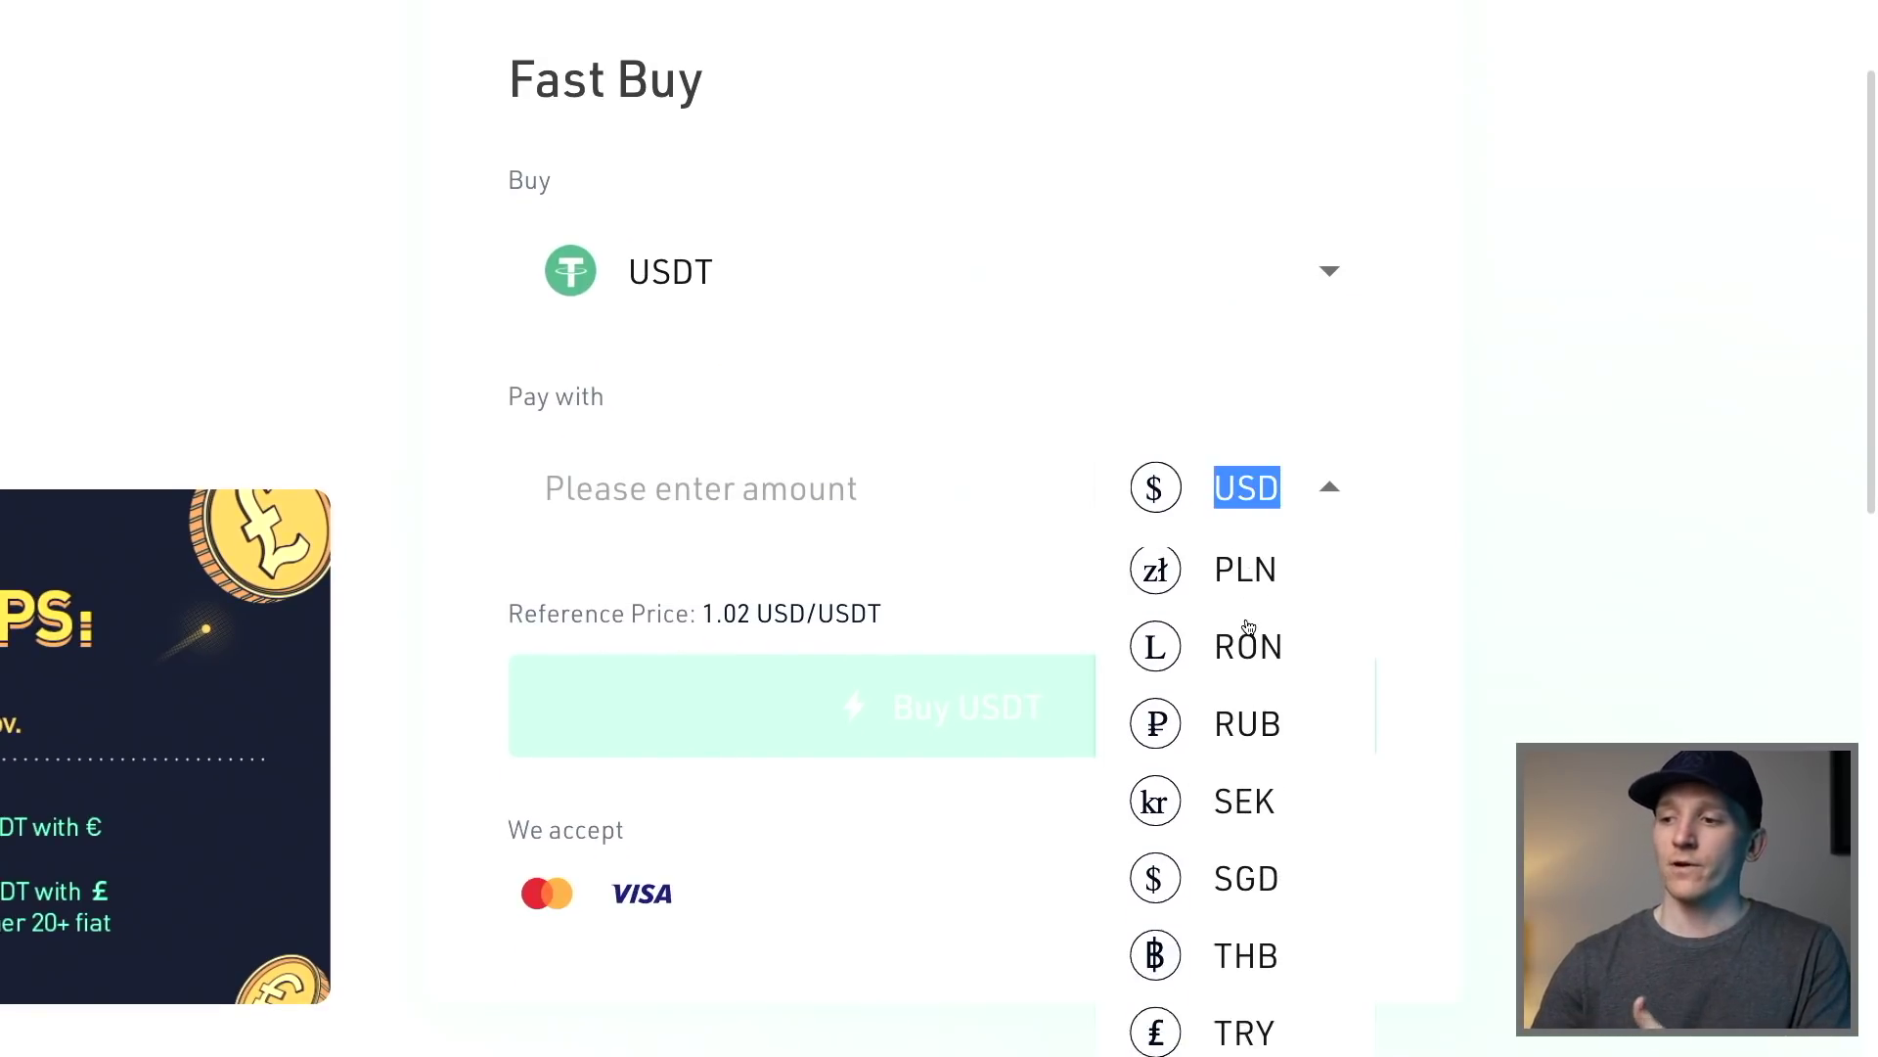
scroll(1442, 416, "up", 3)
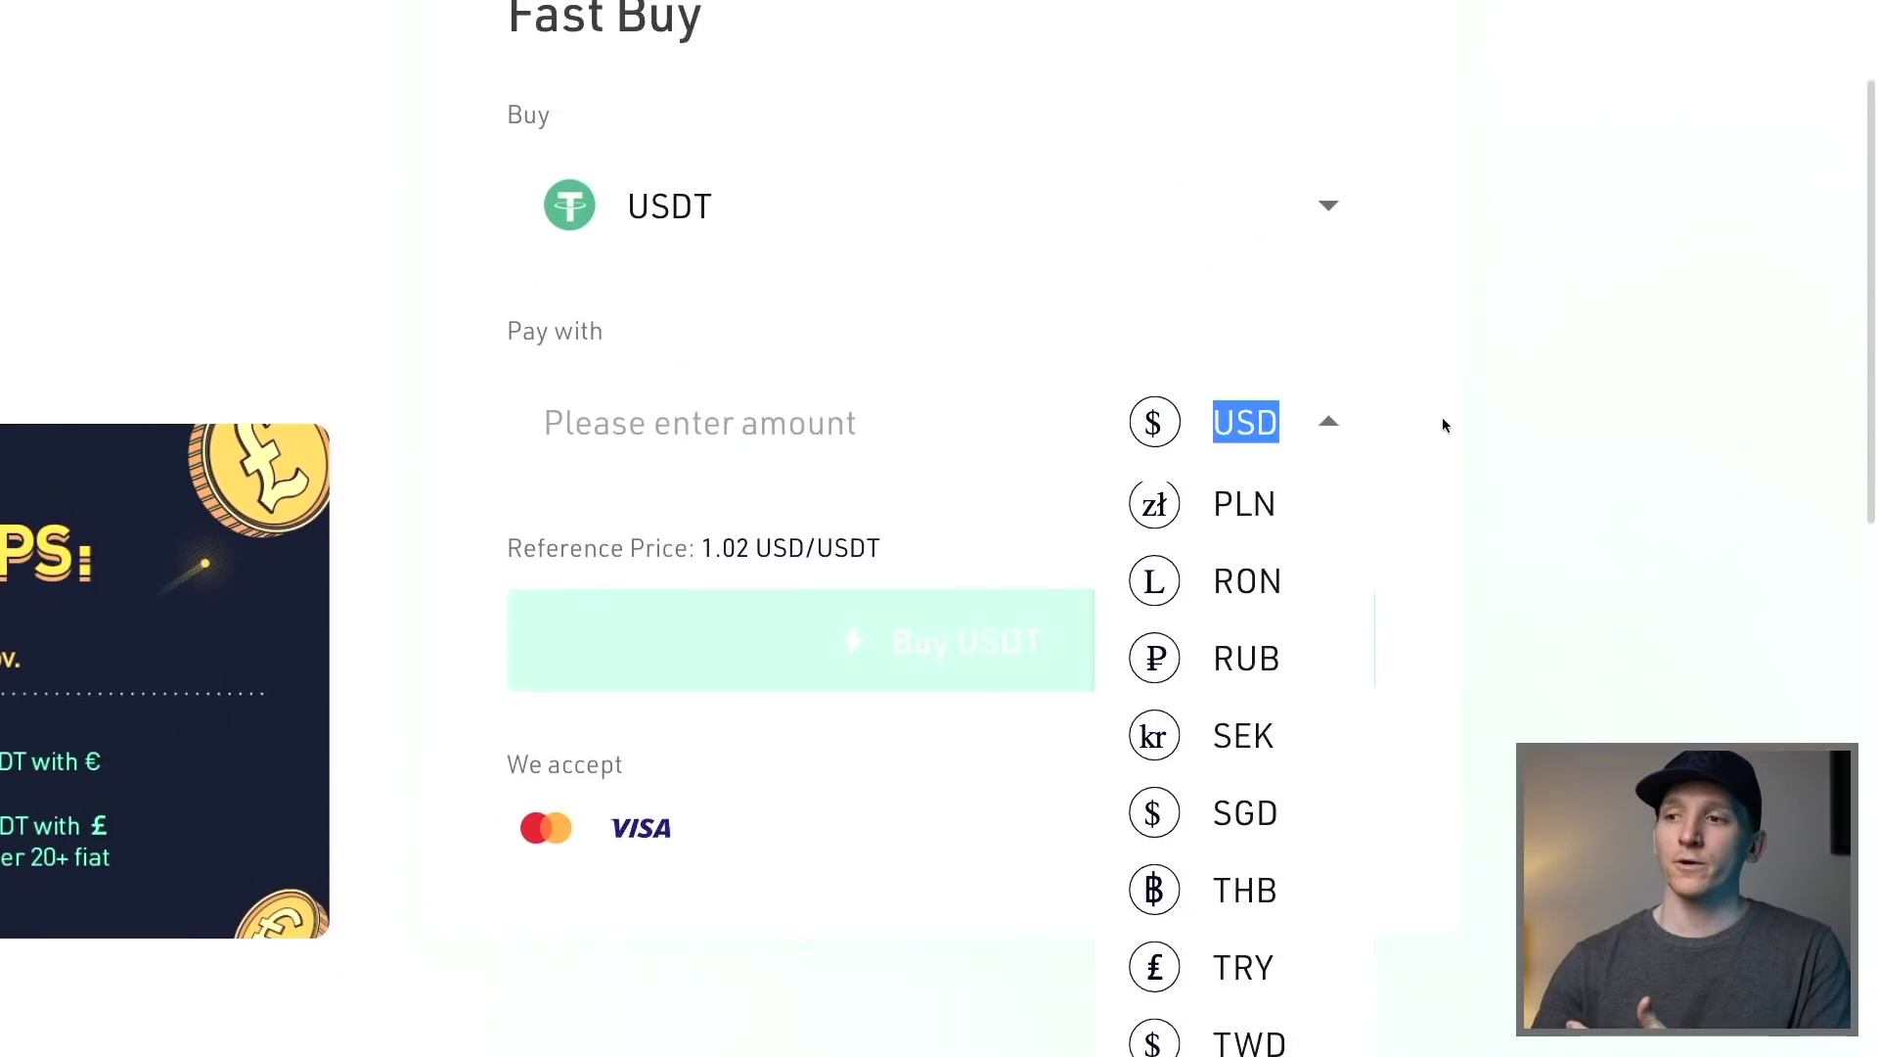
left_click(1442, 416)
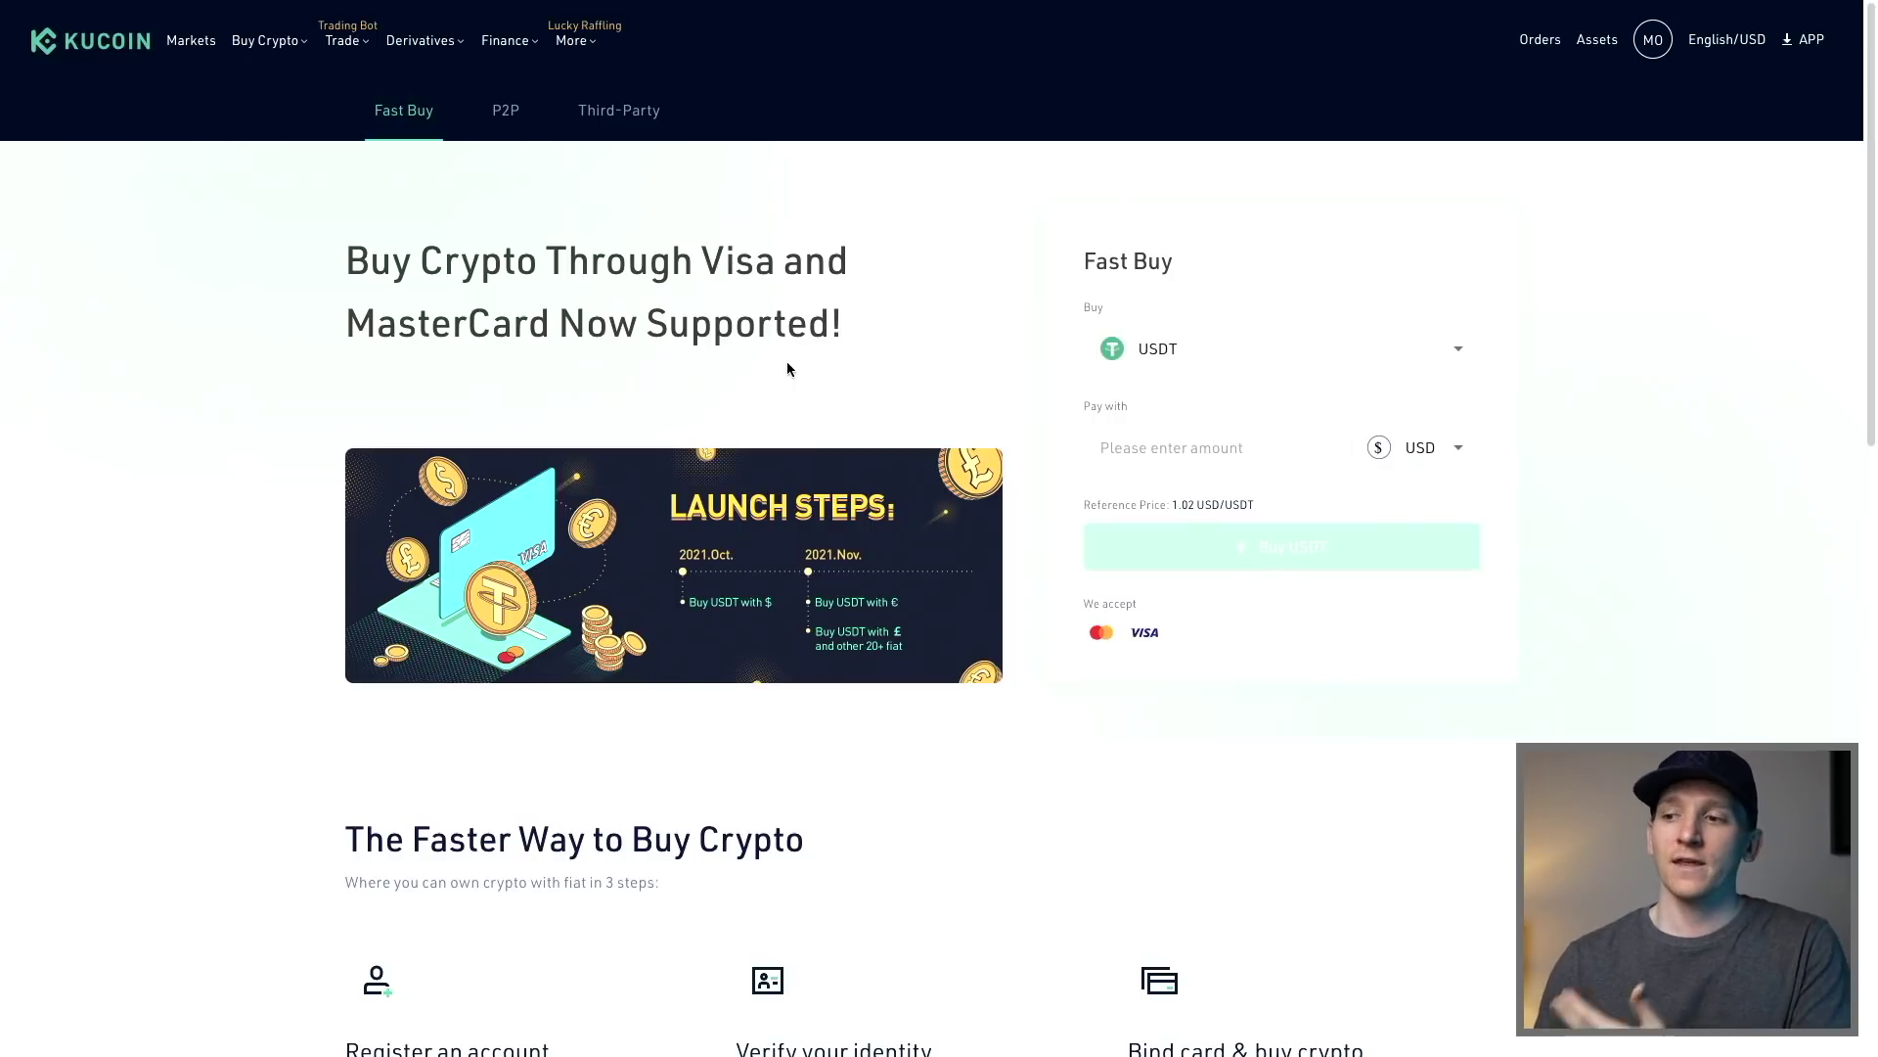
scroll(1035, 504, "down", 1)
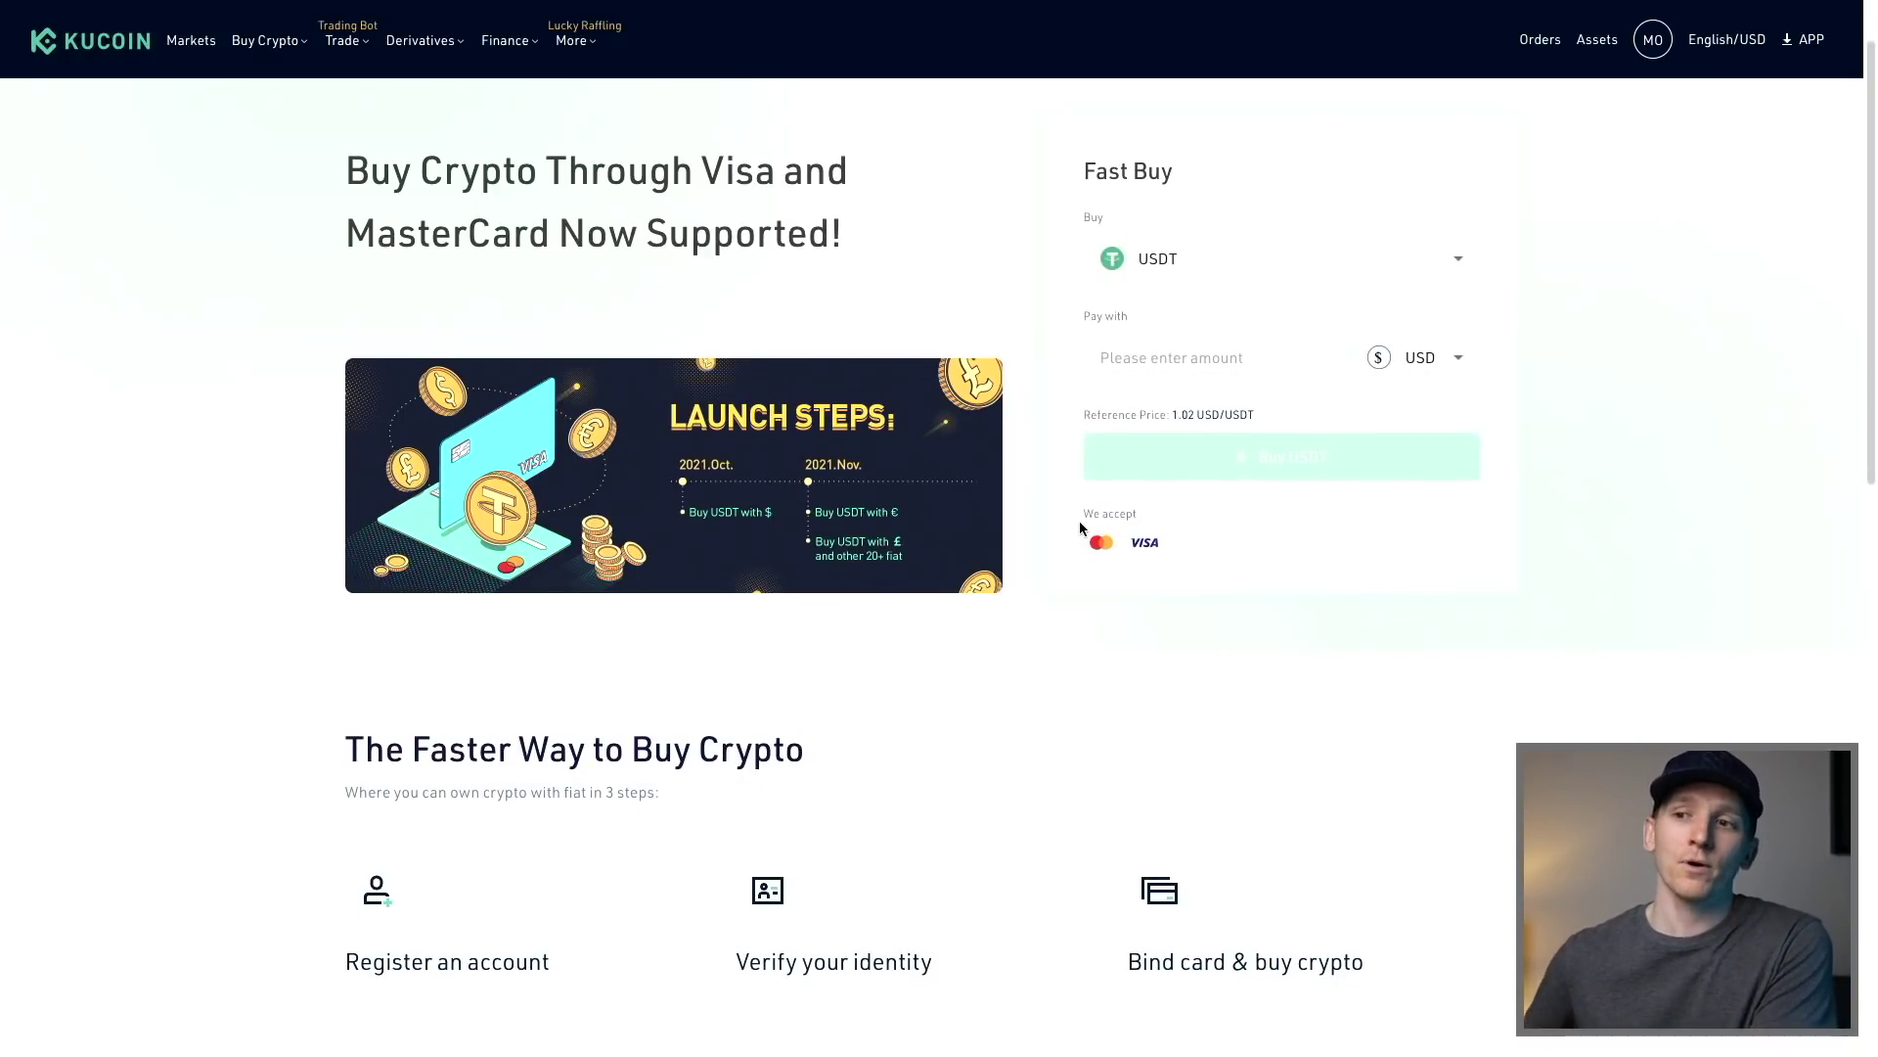
scroll(1080, 529, "up", 1)
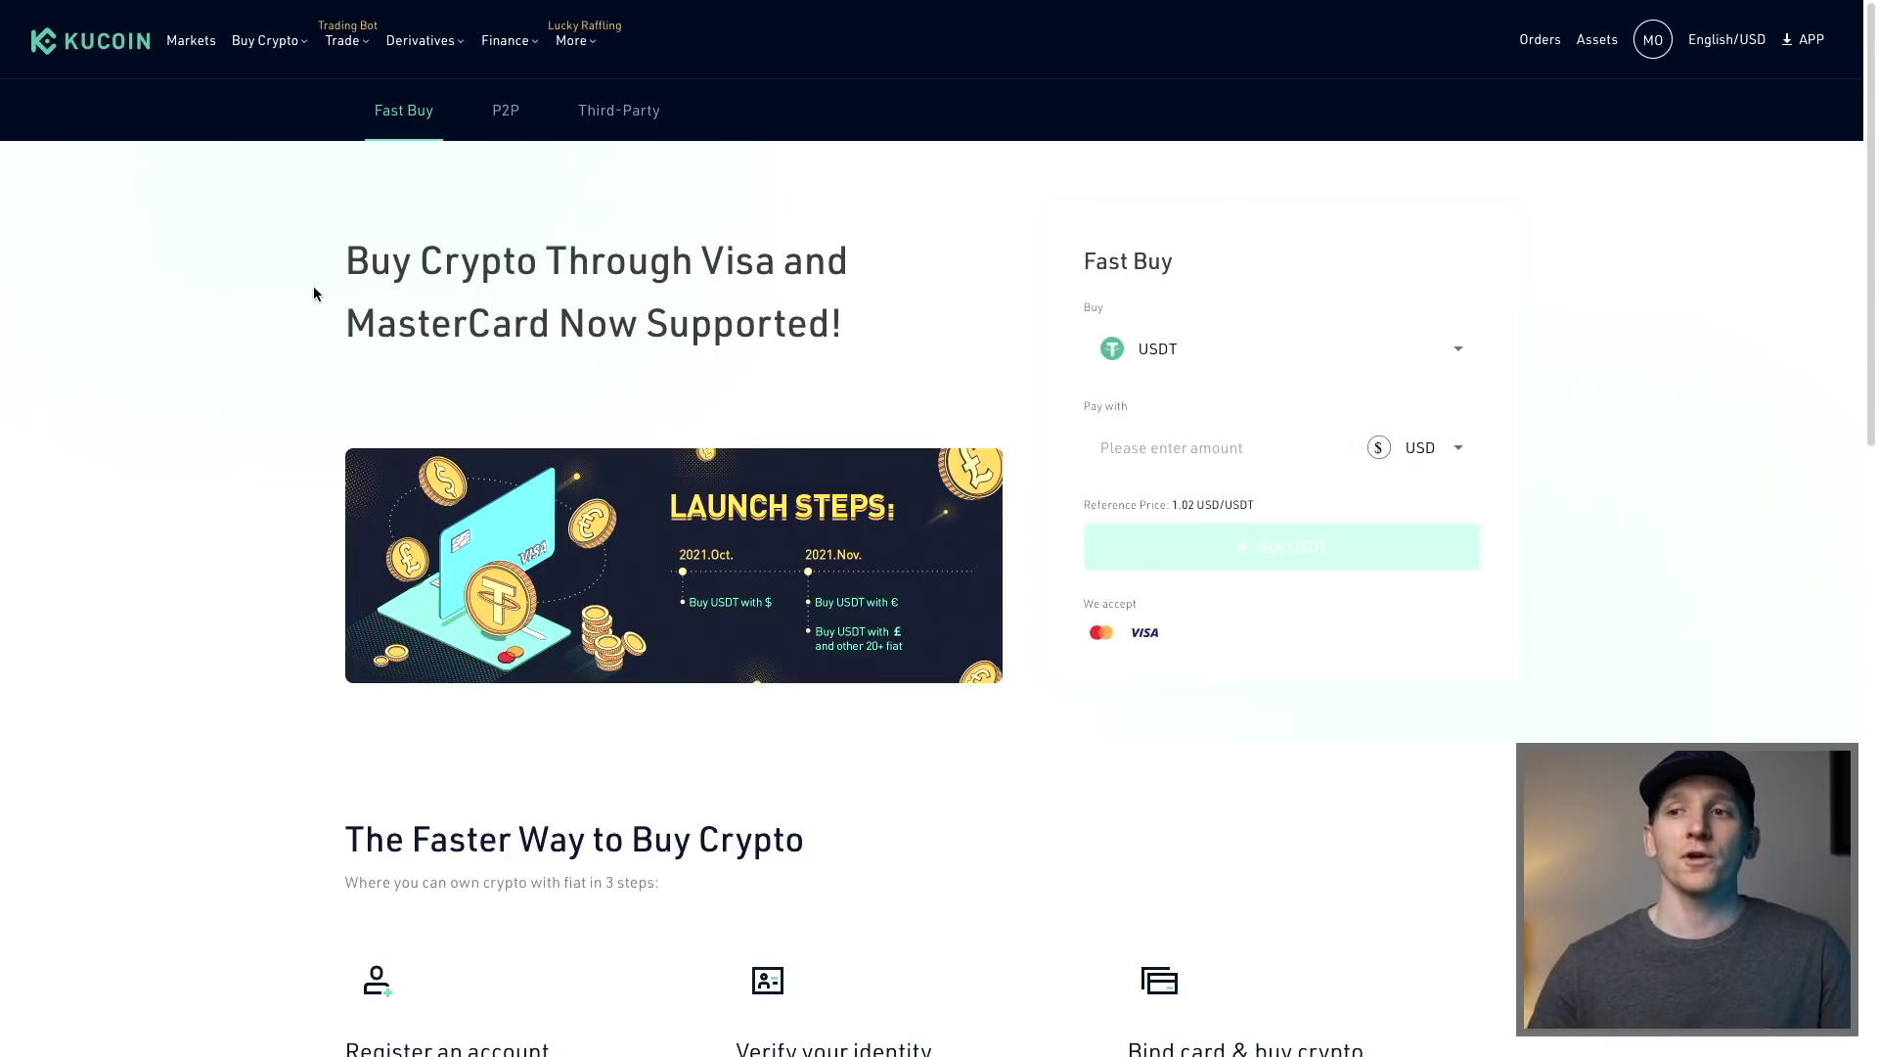
Open the Third-Party purchase form and enter 100 USD as the amount to spend
left_click(612, 131)
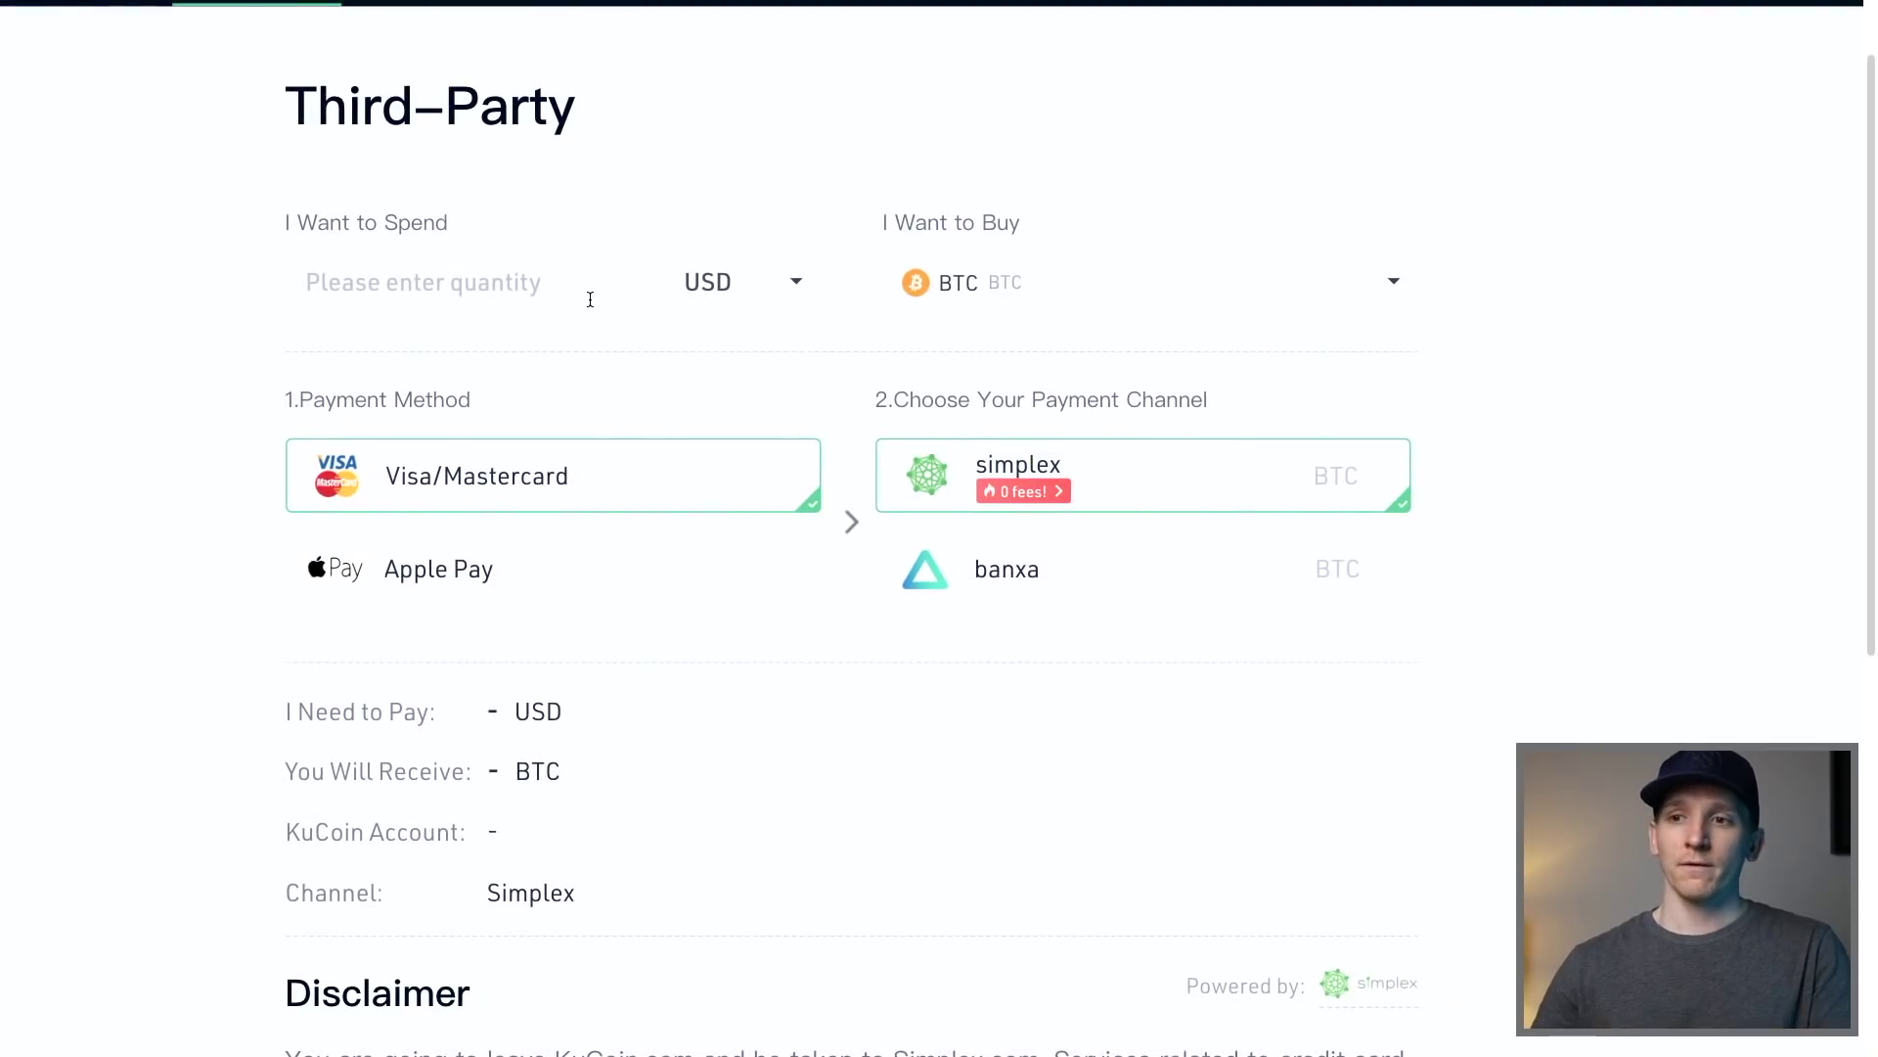
left_click(734, 285)
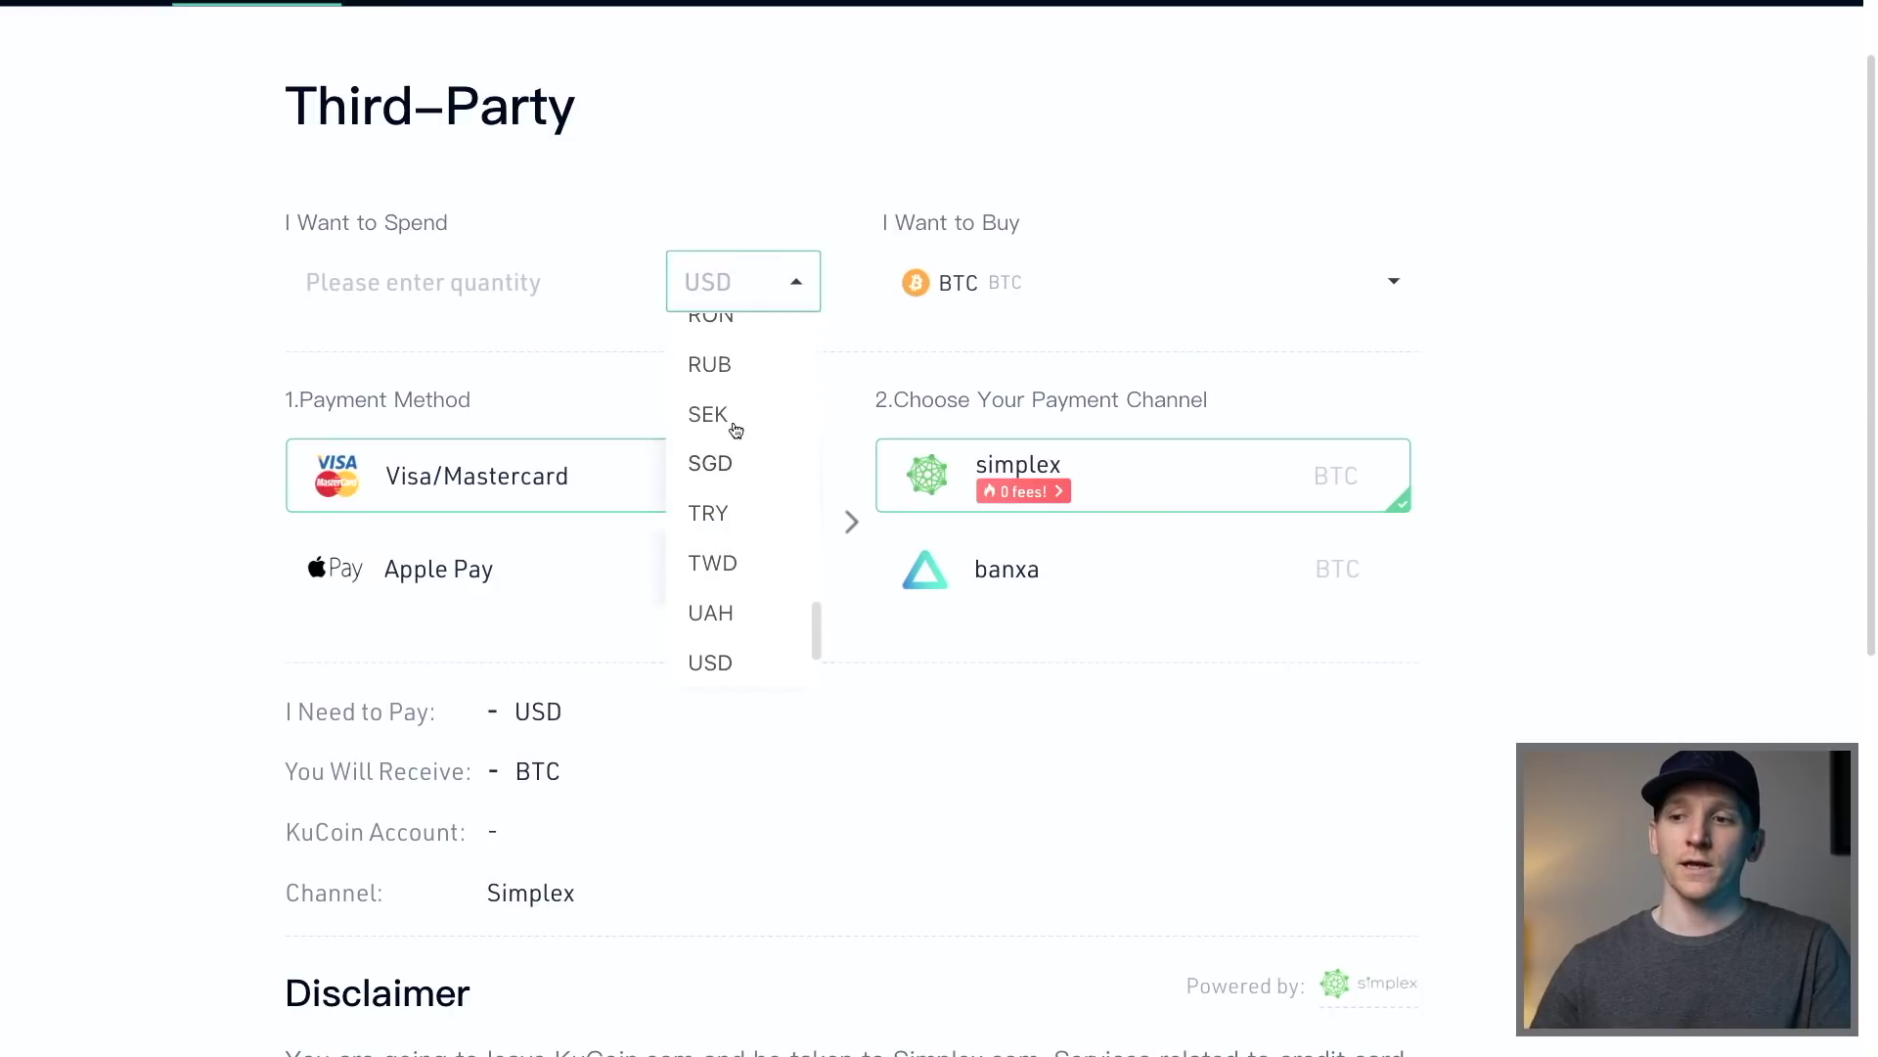
left_click(323, 281)
type("100")
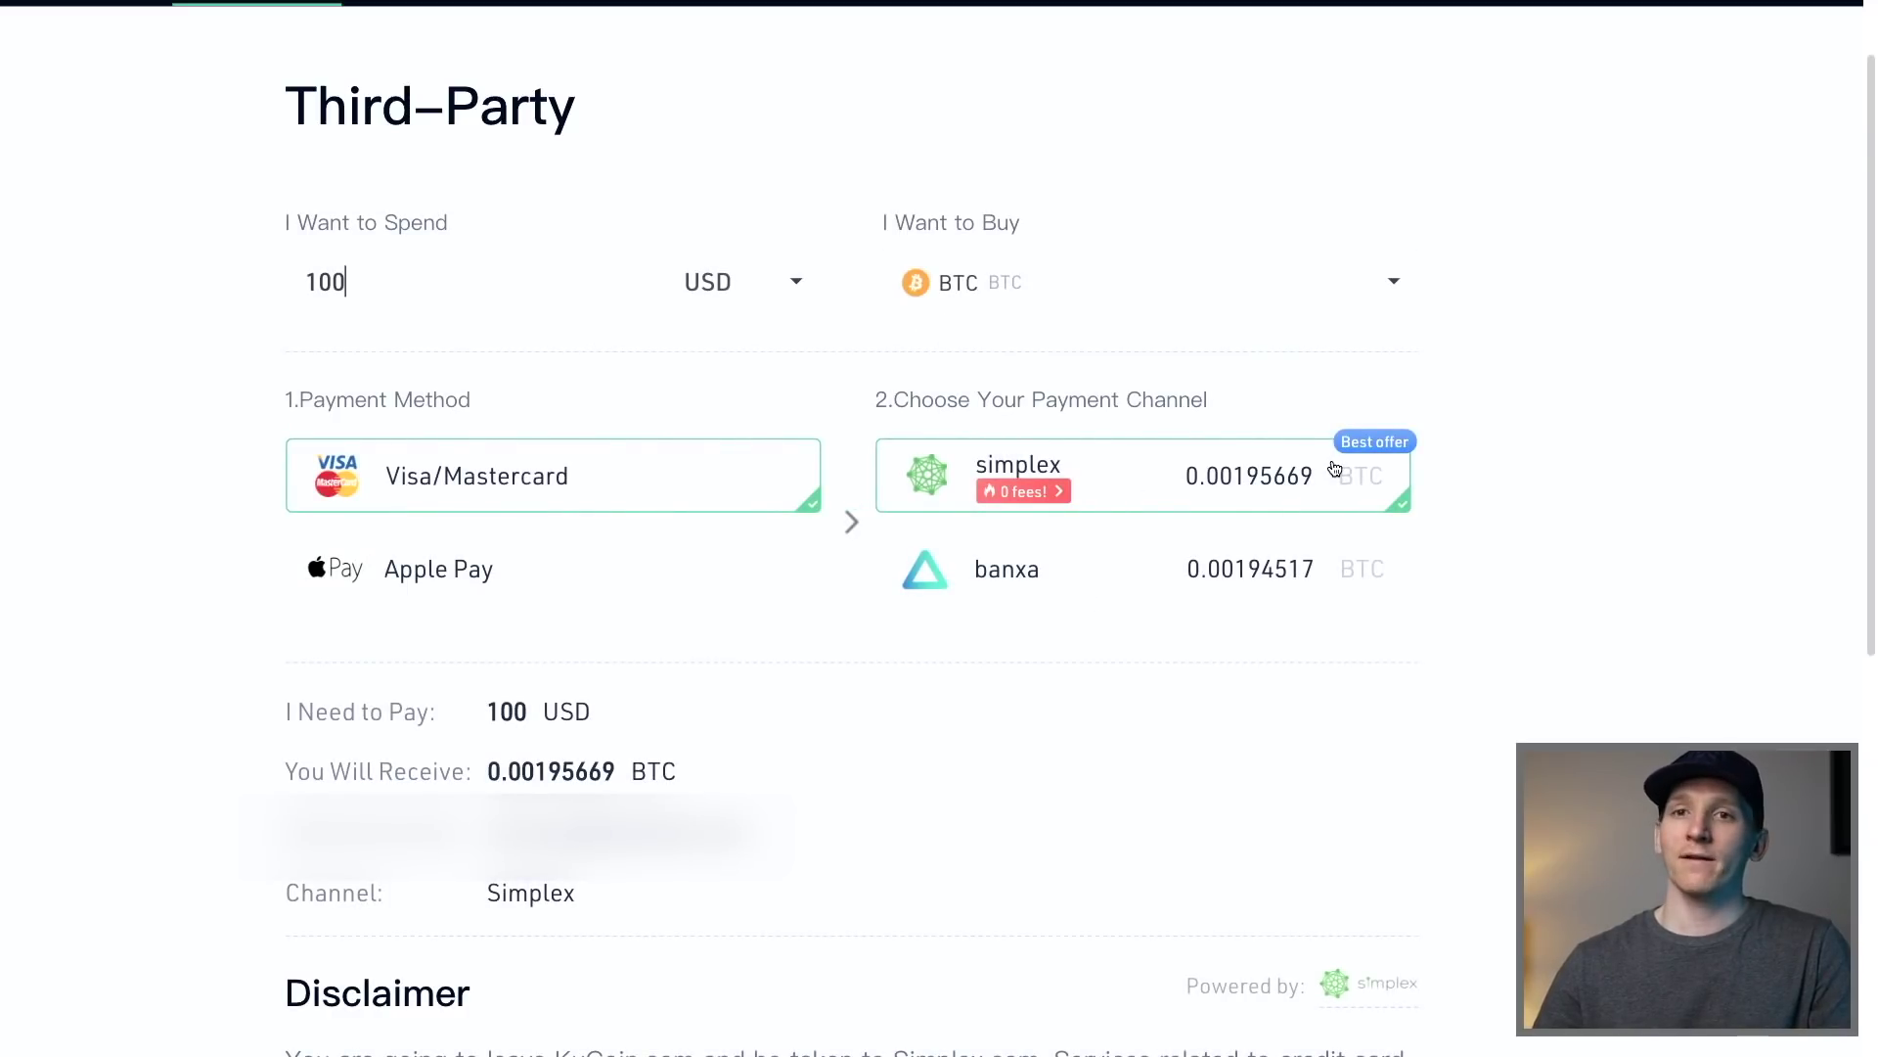
Browse the coins that can be bought through the Third-Party form, then close the list without changing BTC
left_click(1054, 304)
scroll(1038, 491, "down", 3)
scroll(1038, 491, "down", 10)
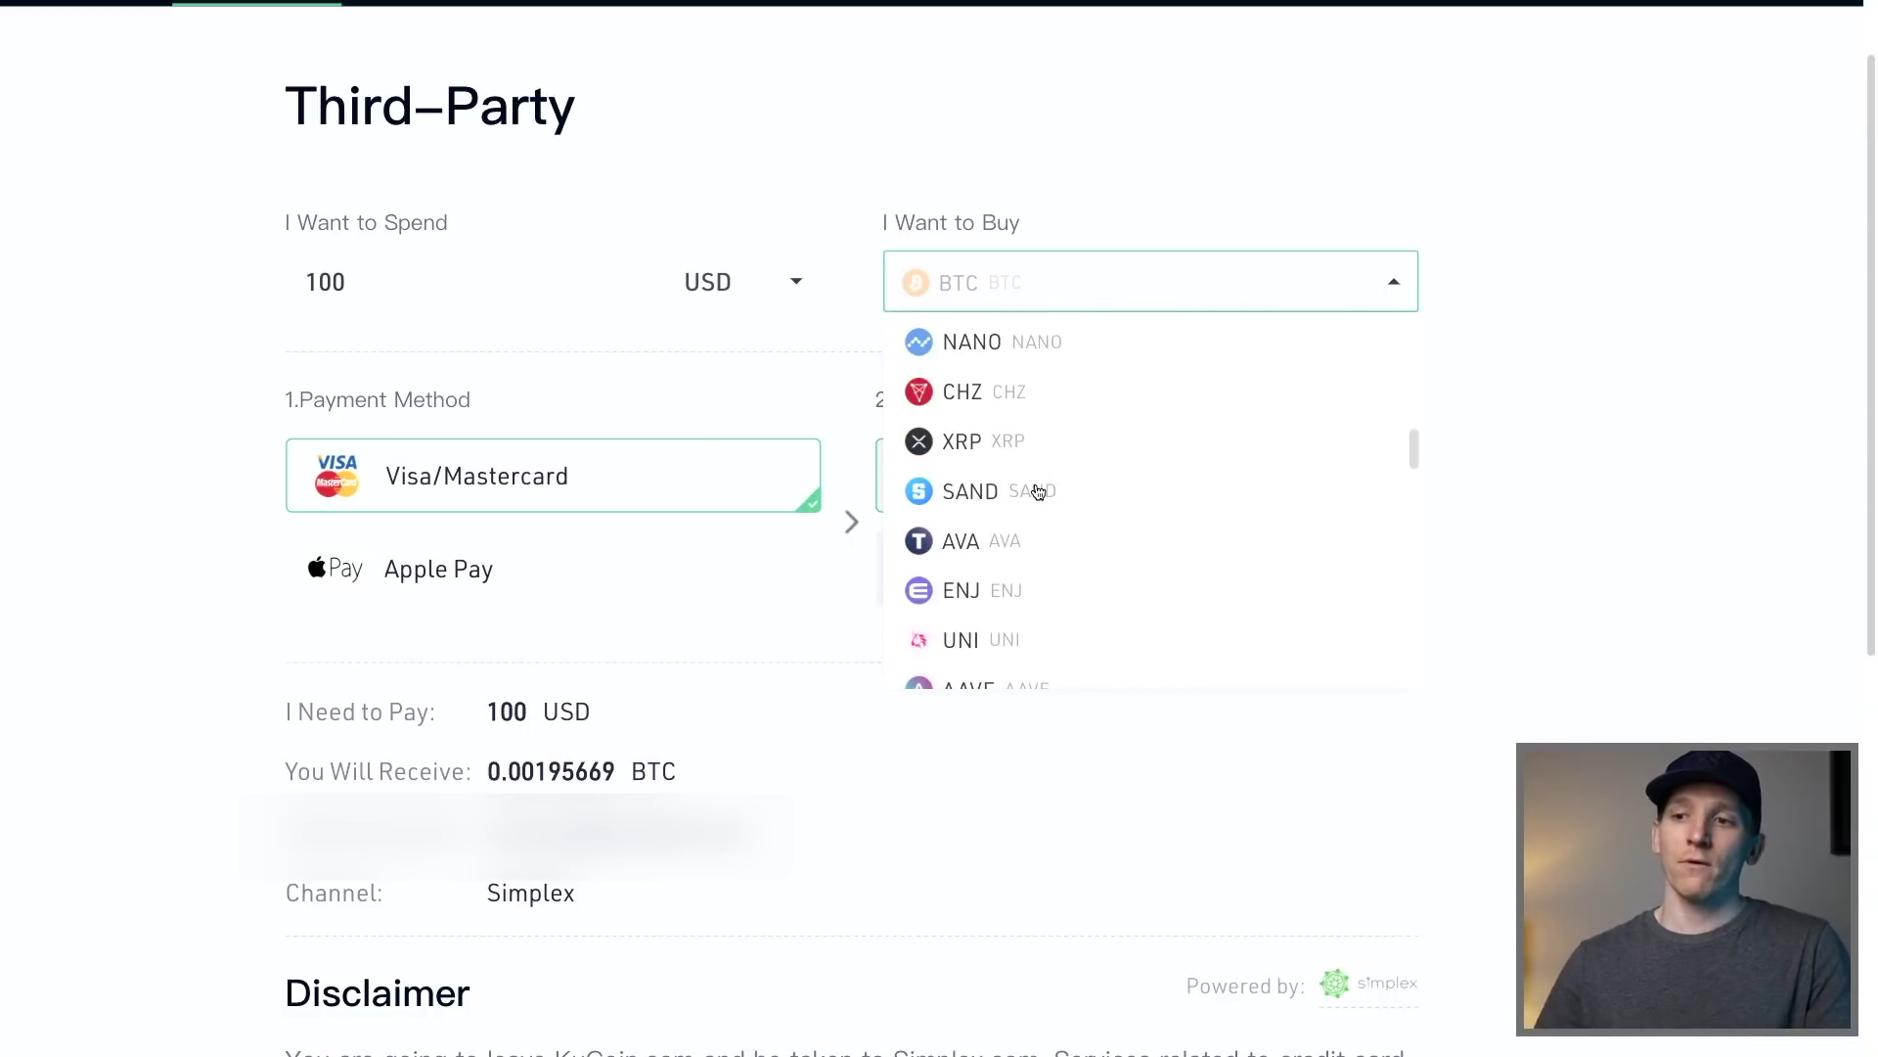
left_click(172, 470)
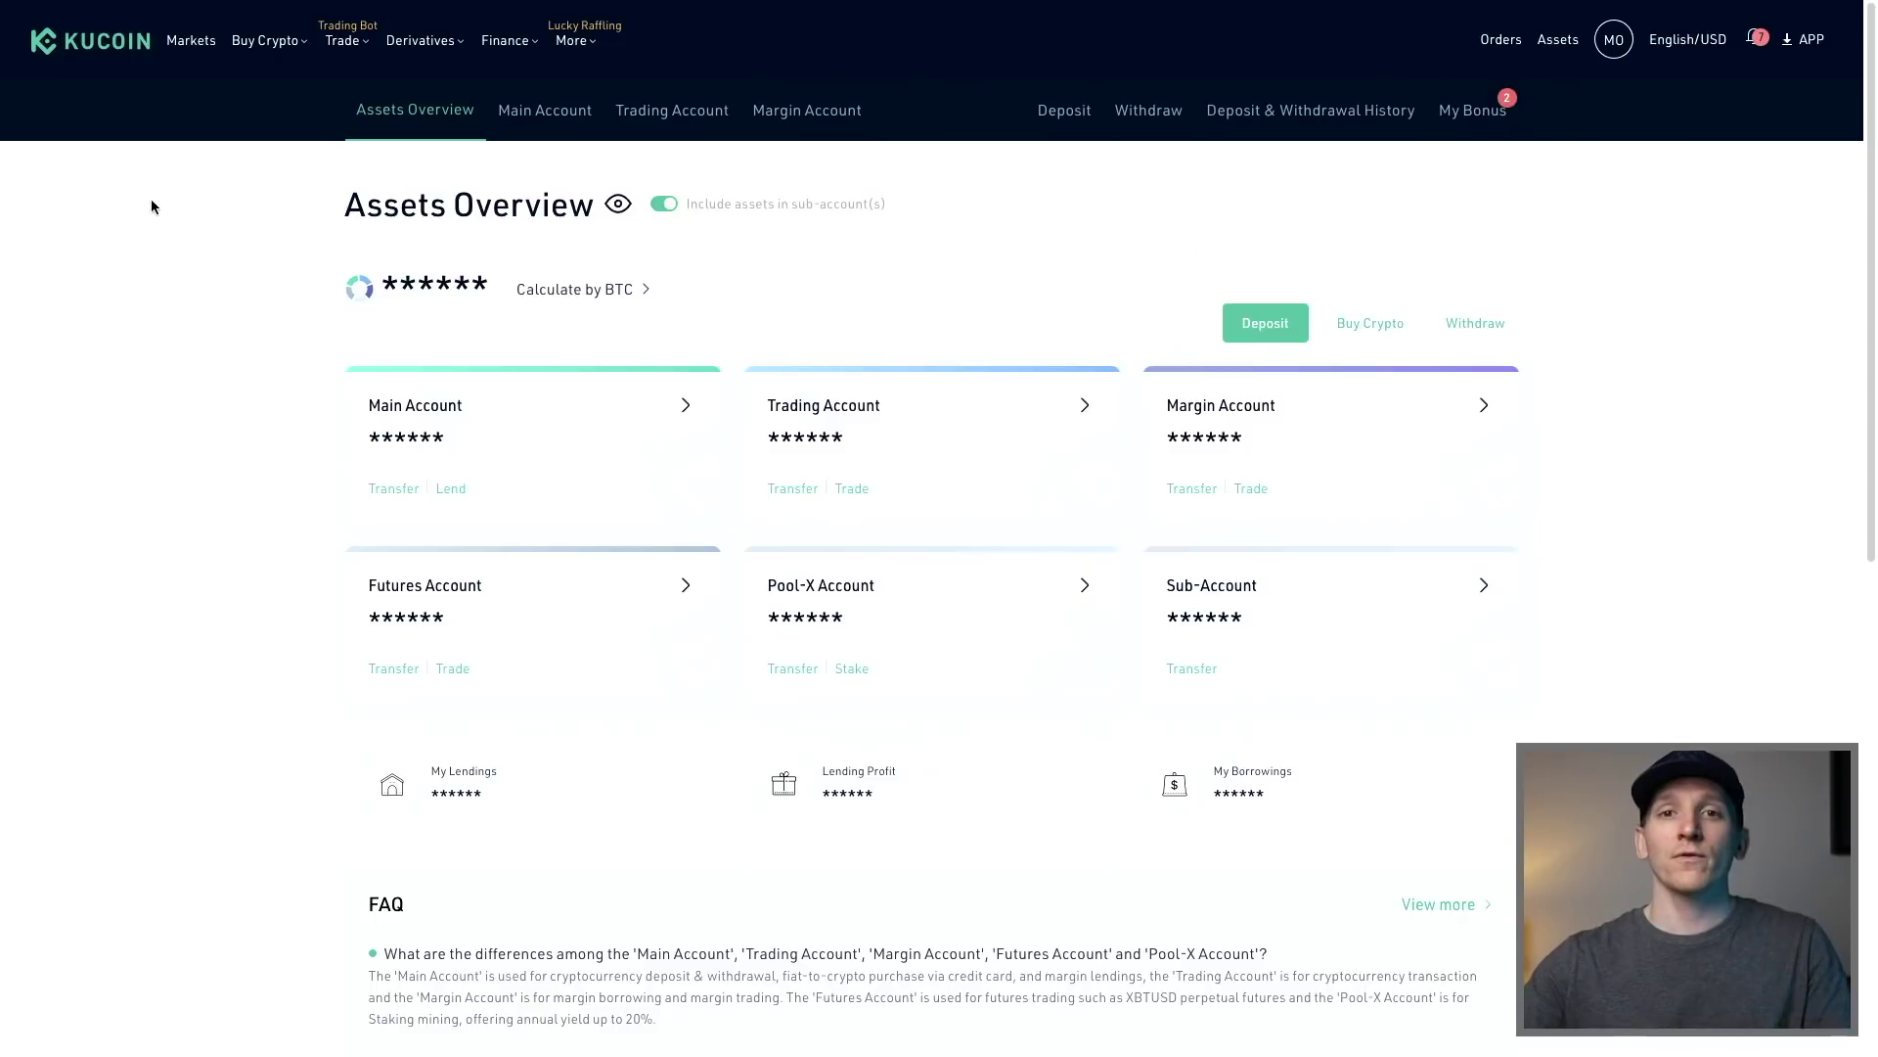
Start a USDT cryptocurrency deposit into the Main Account using the TRC20 network
mouse_move(1559, 47)
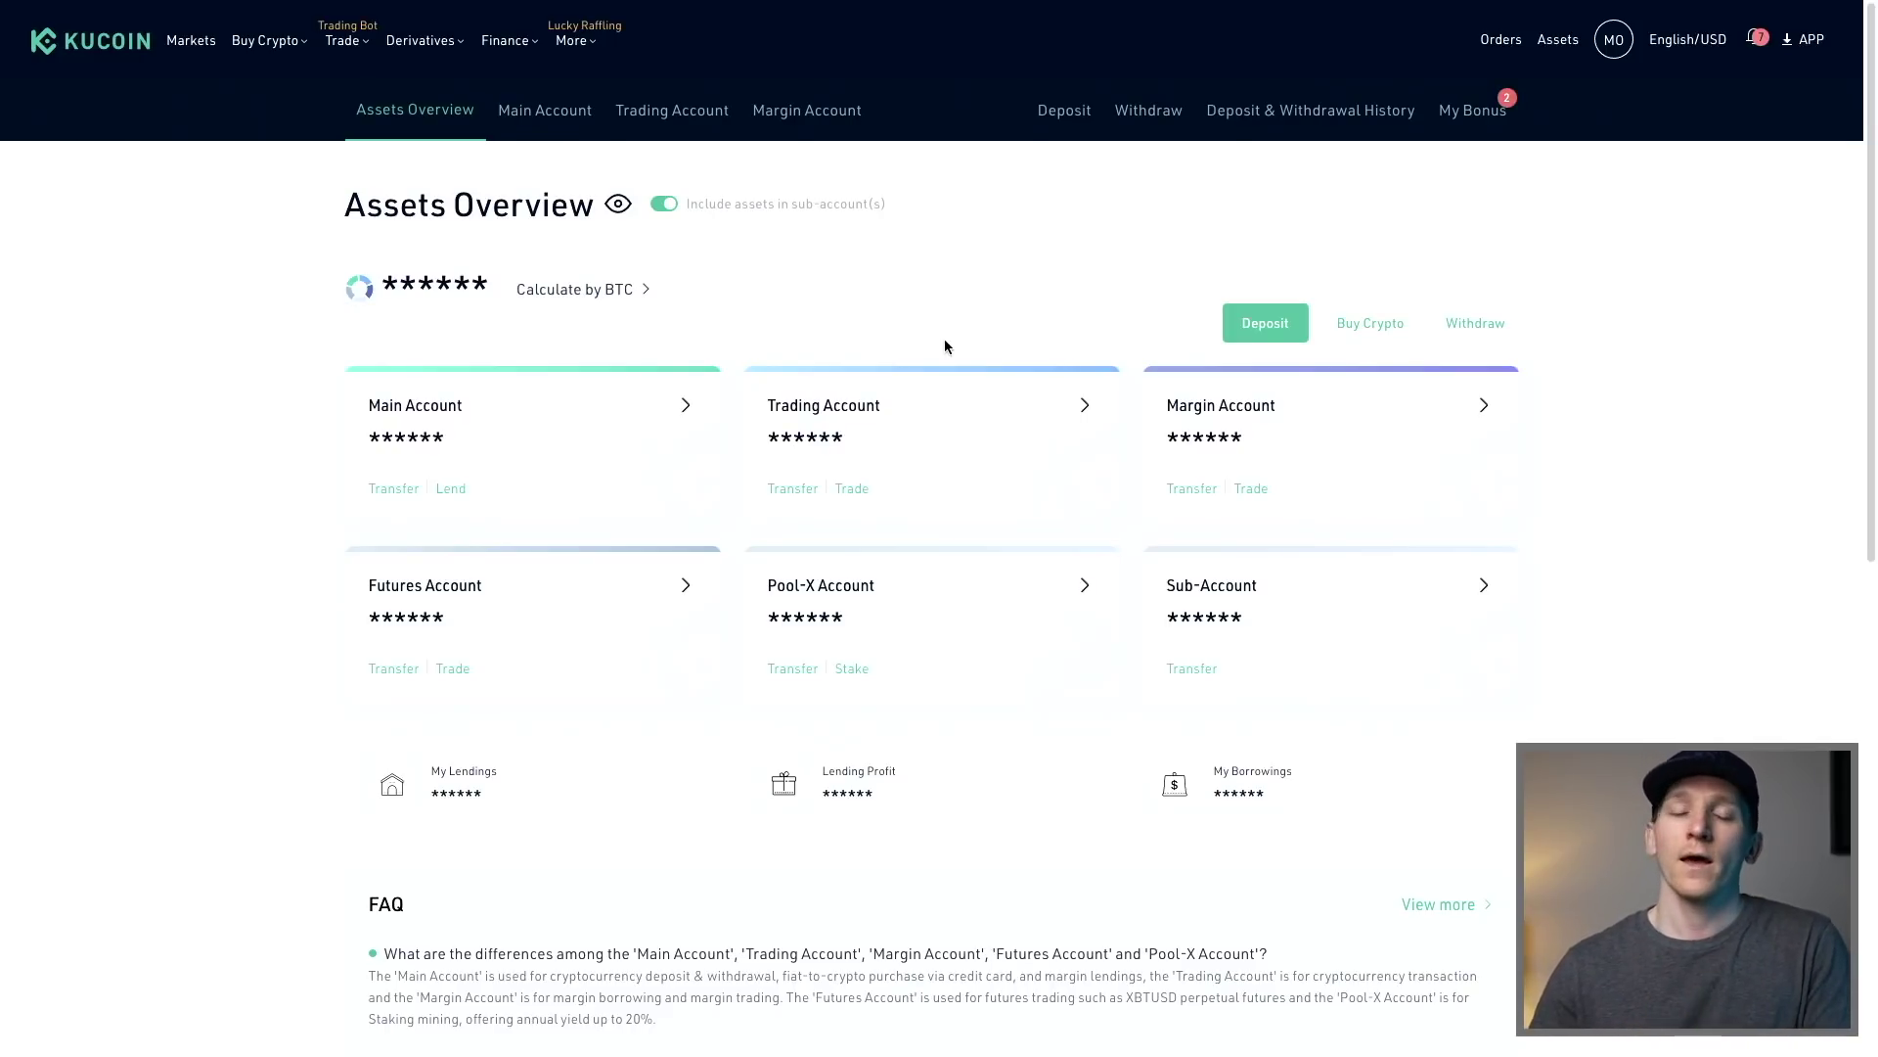
left_click(1265, 322)
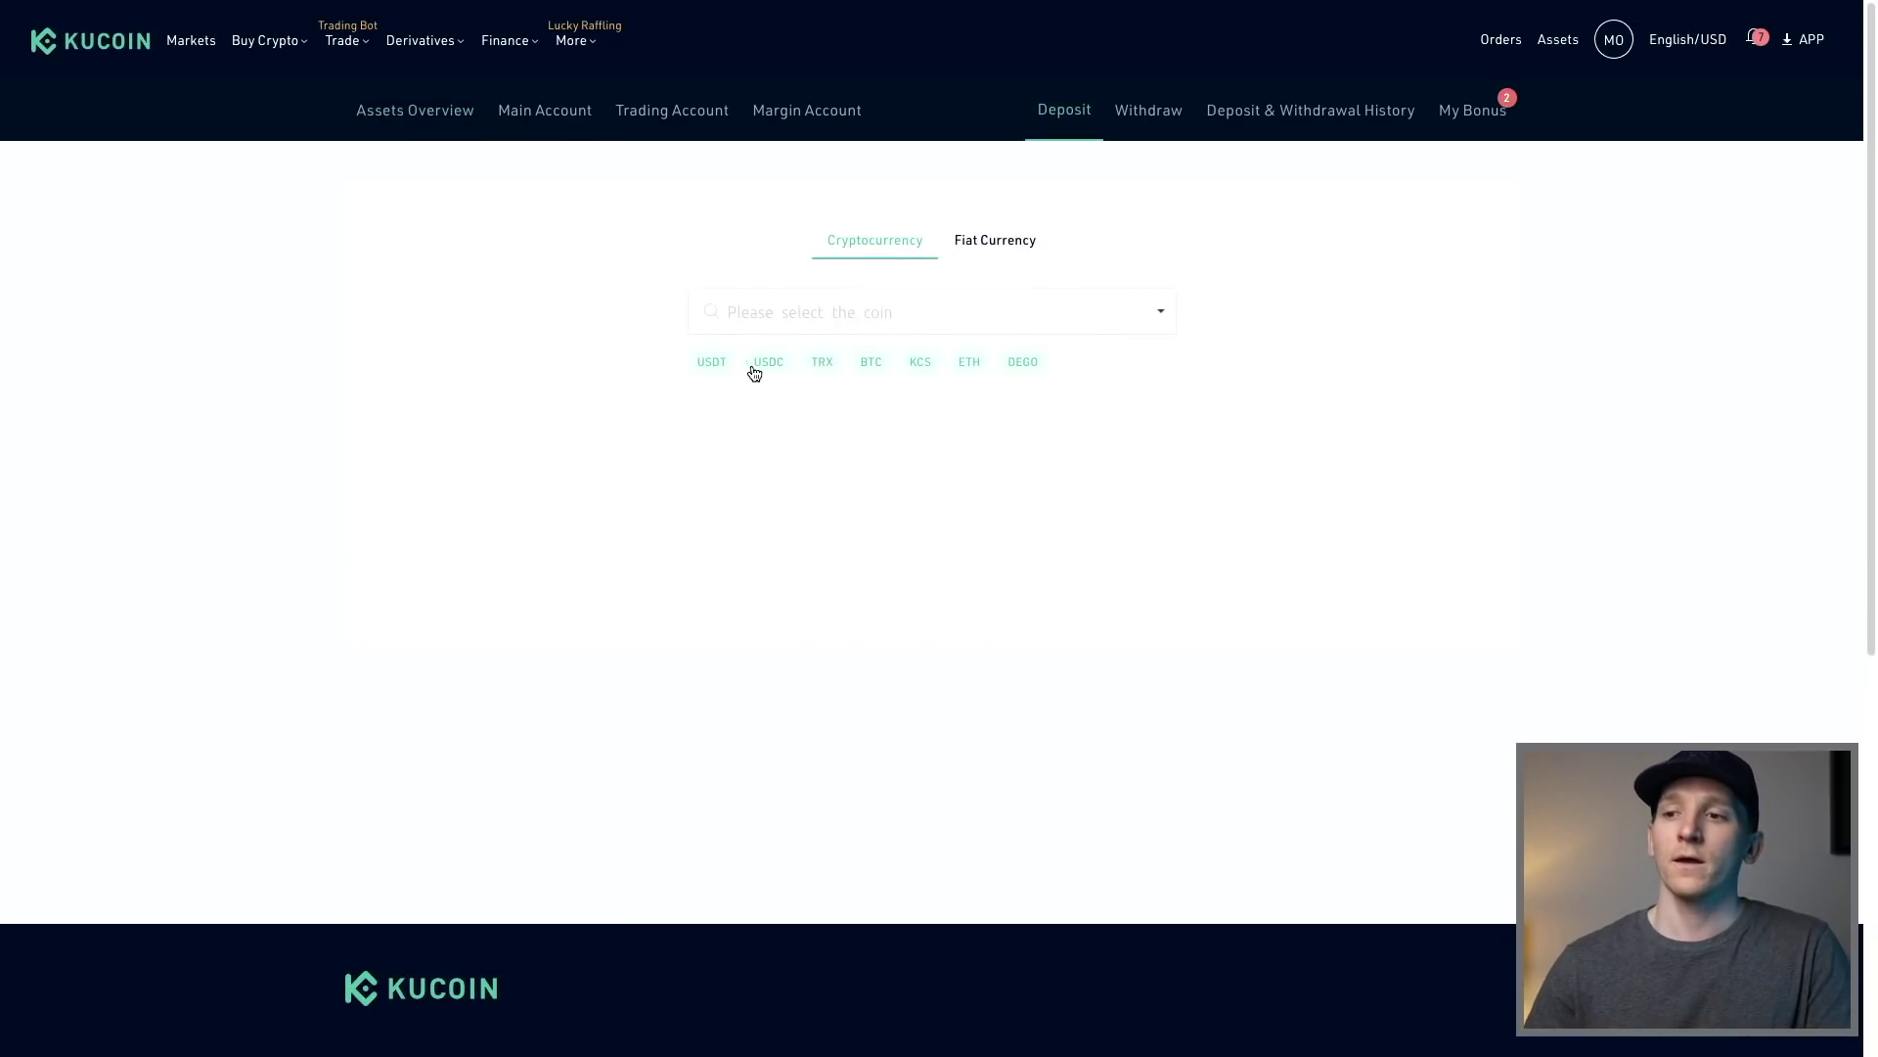
left_click(714, 362)
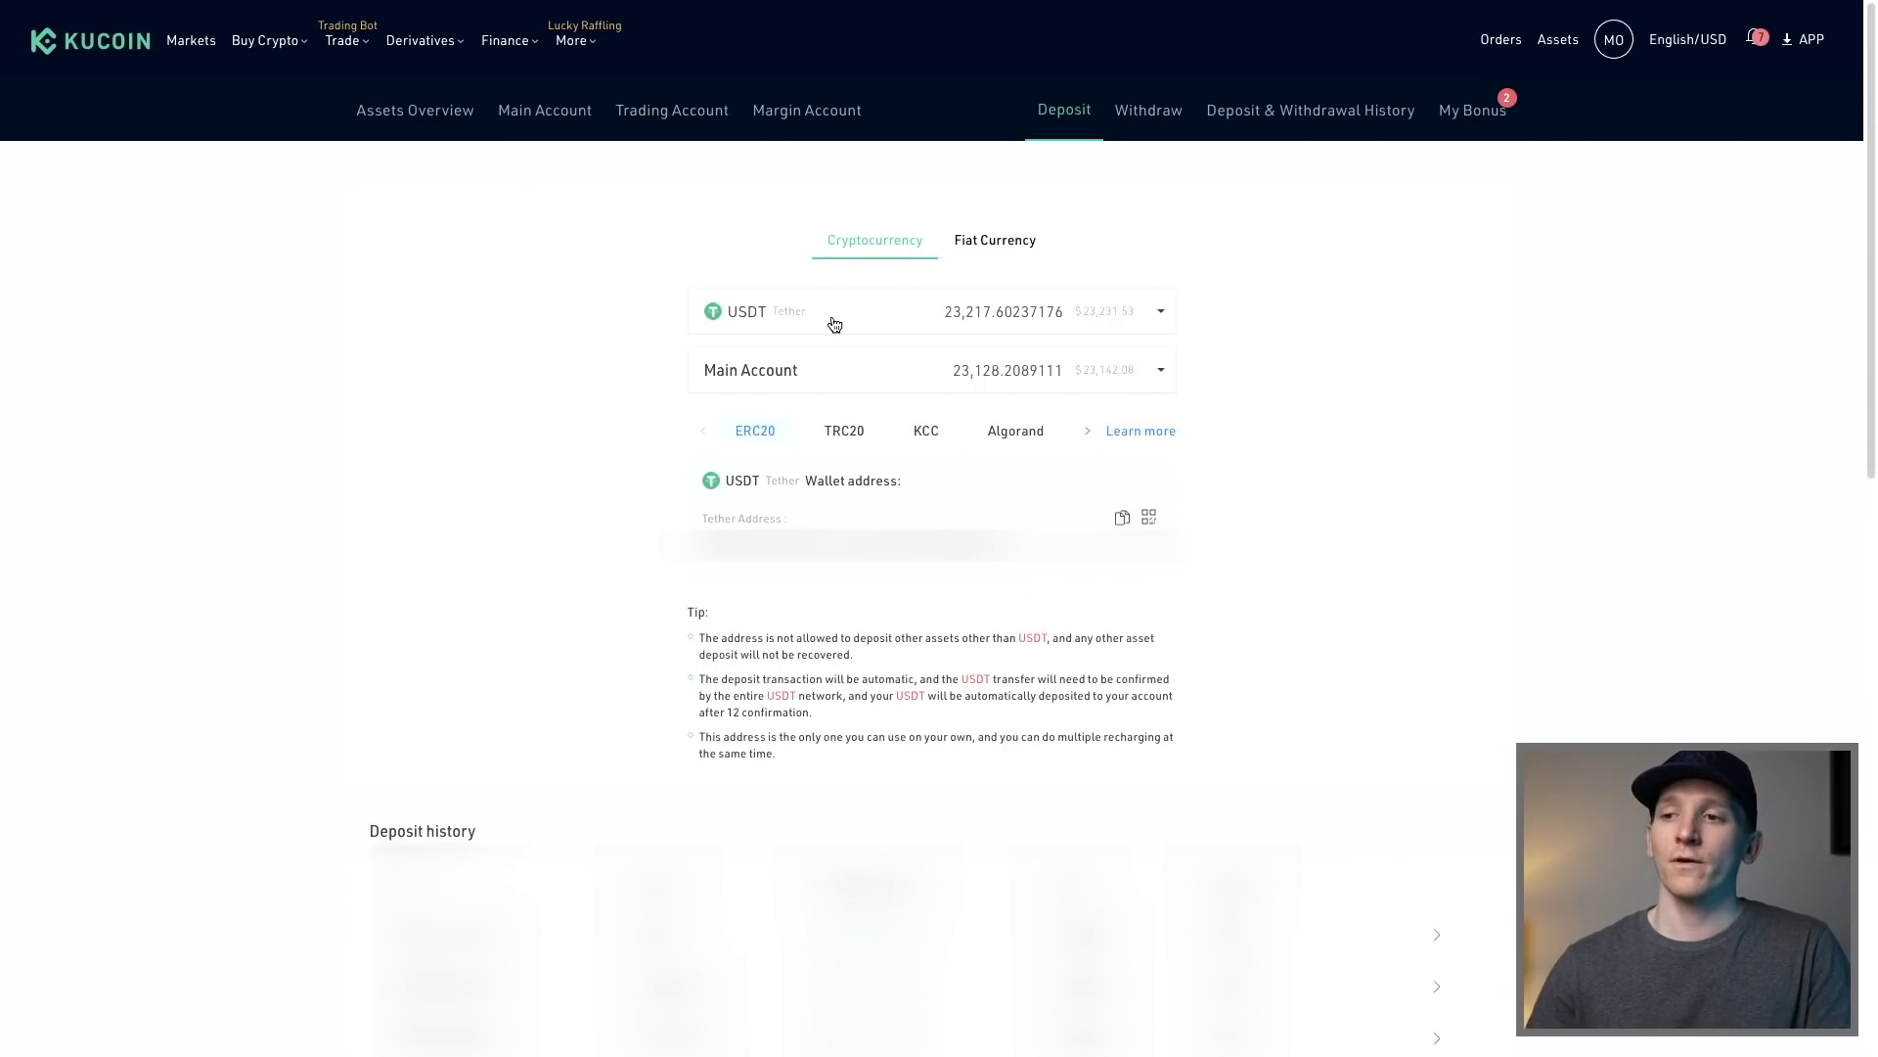
left_click(1160, 382)
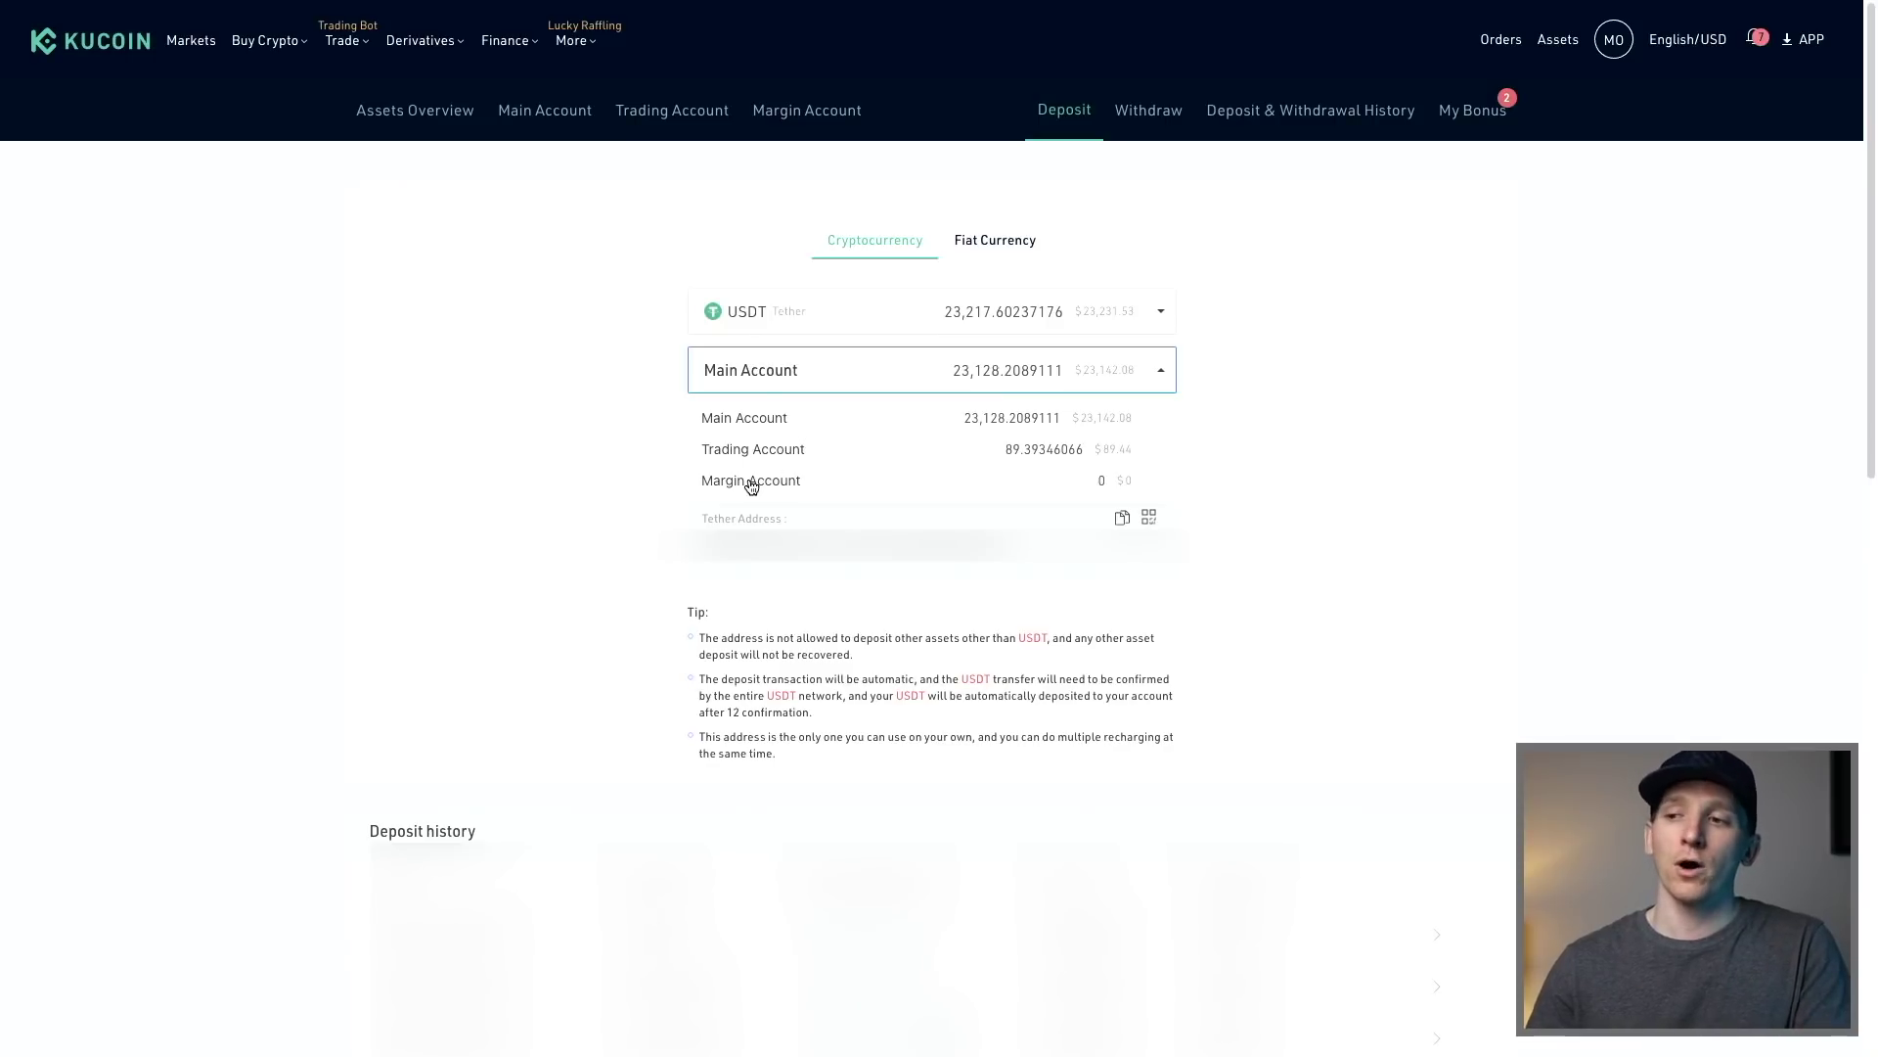
left_click(570, 419)
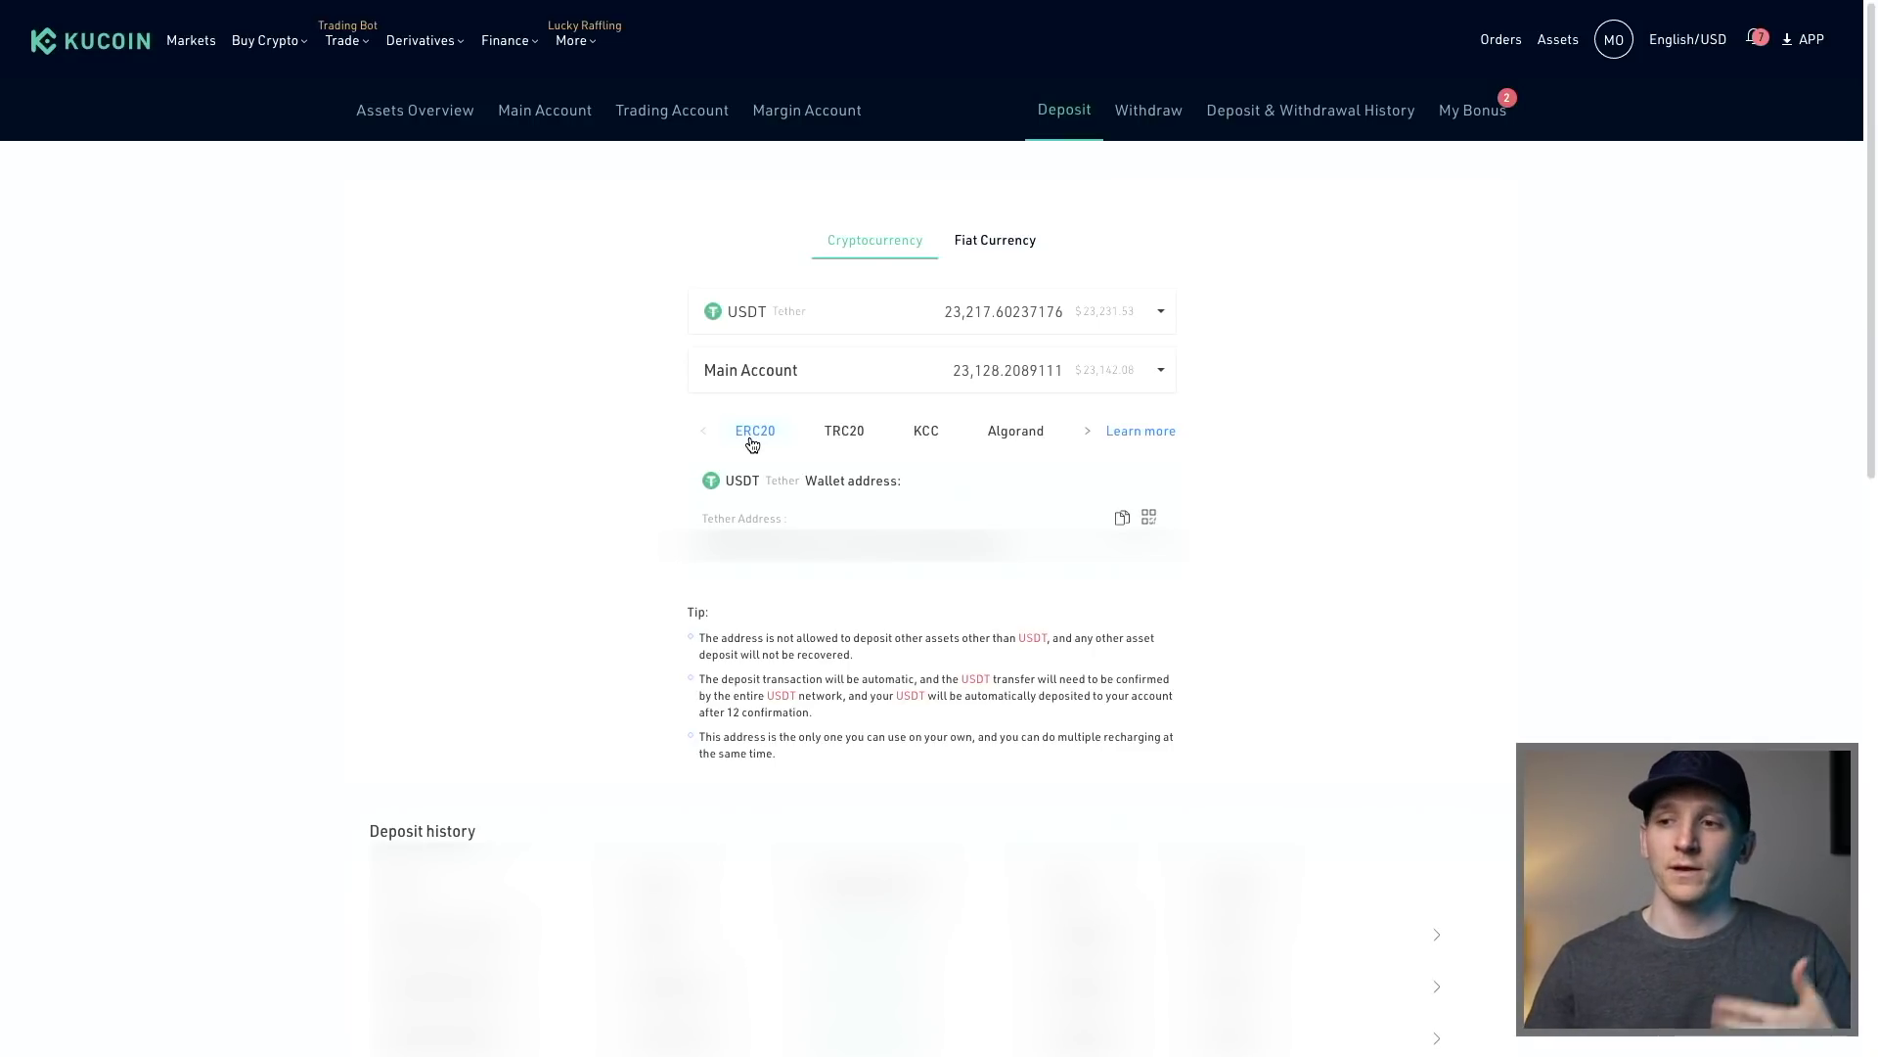
left_click(853, 439)
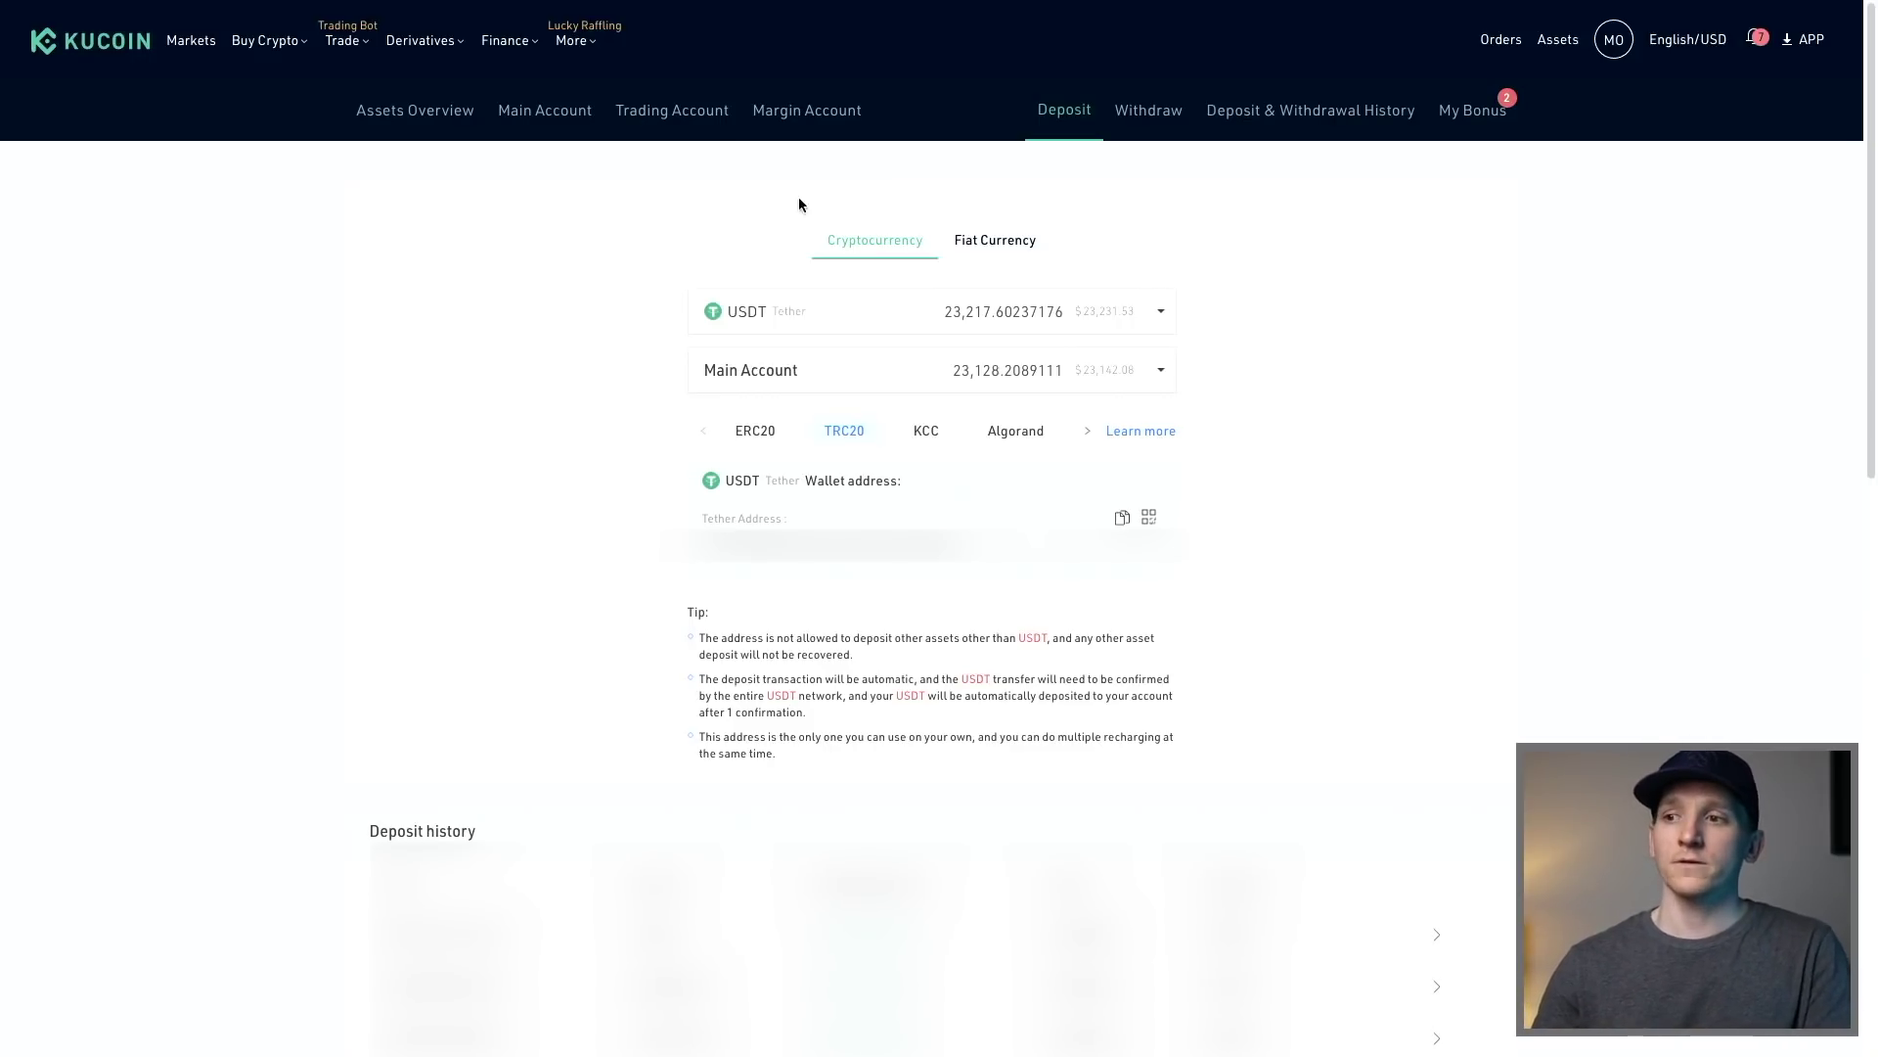
Switch the deposit to fiat currency and select USD (US Dollar) as the currency
left_click(994, 245)
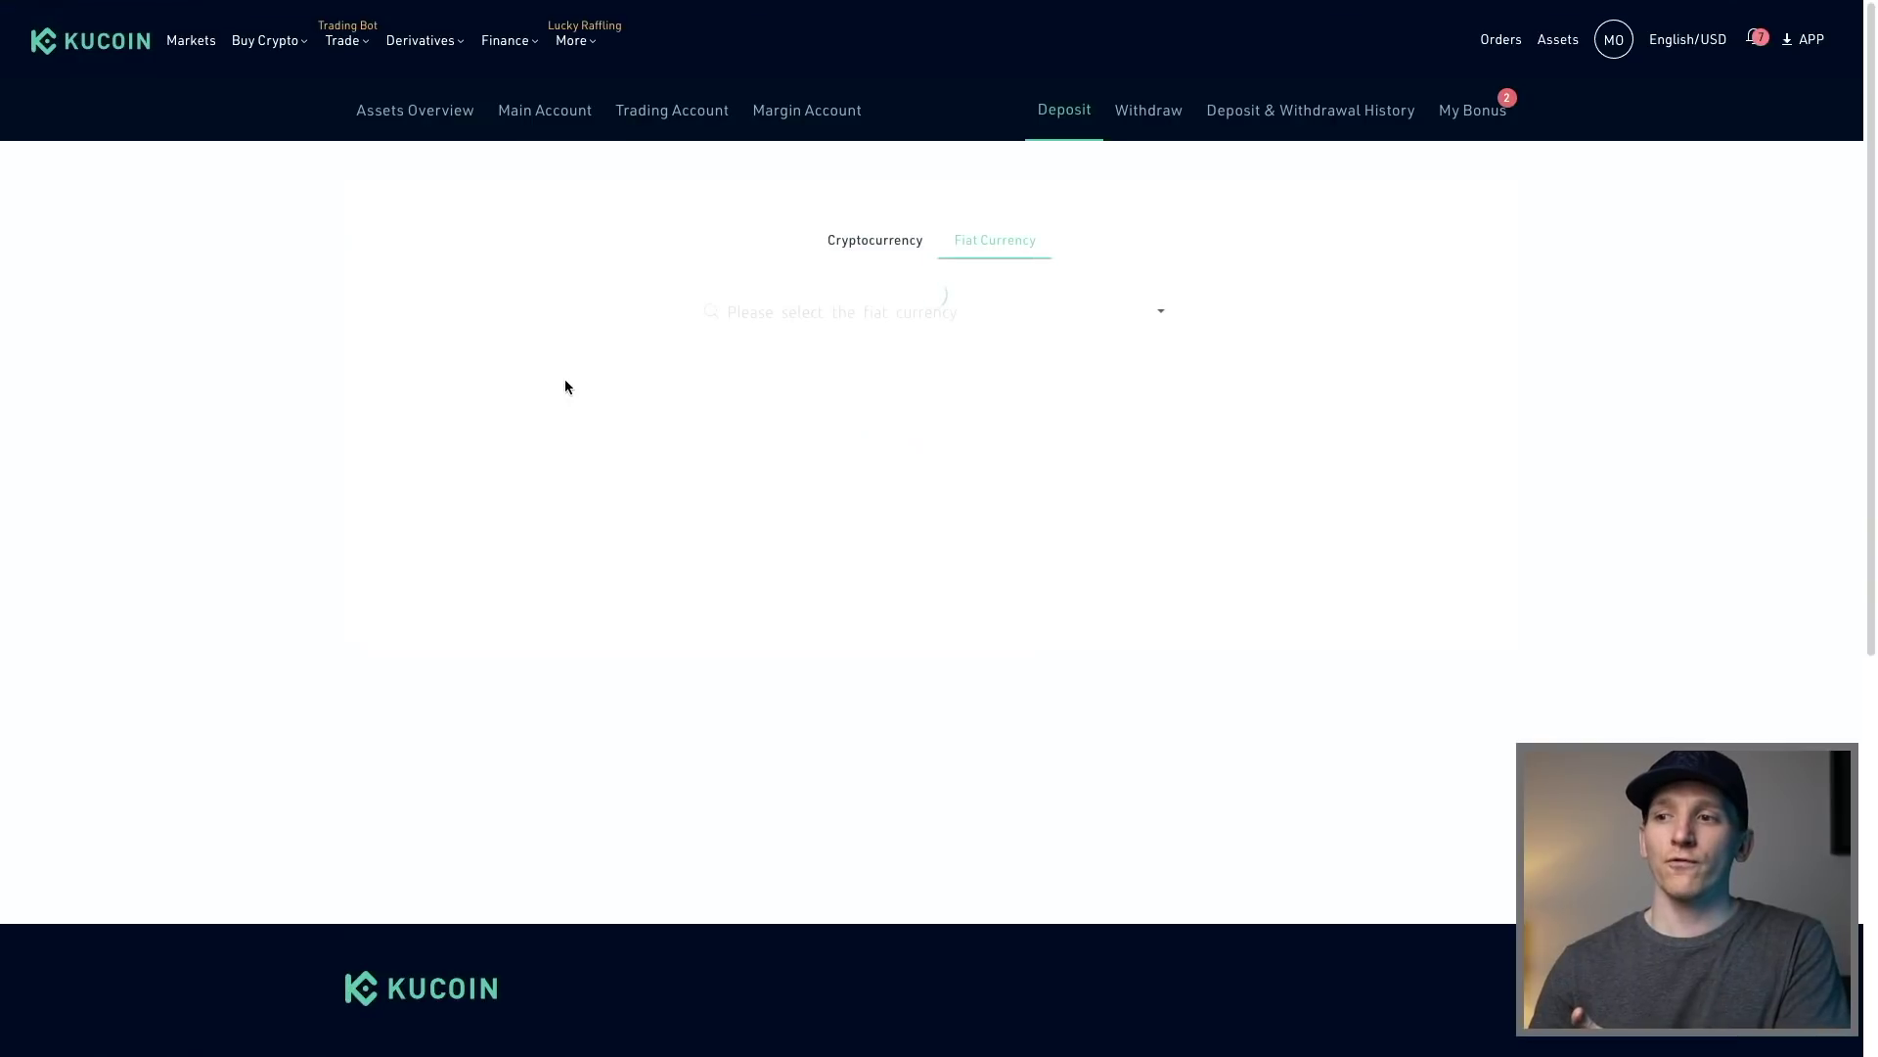
left_click(926, 322)
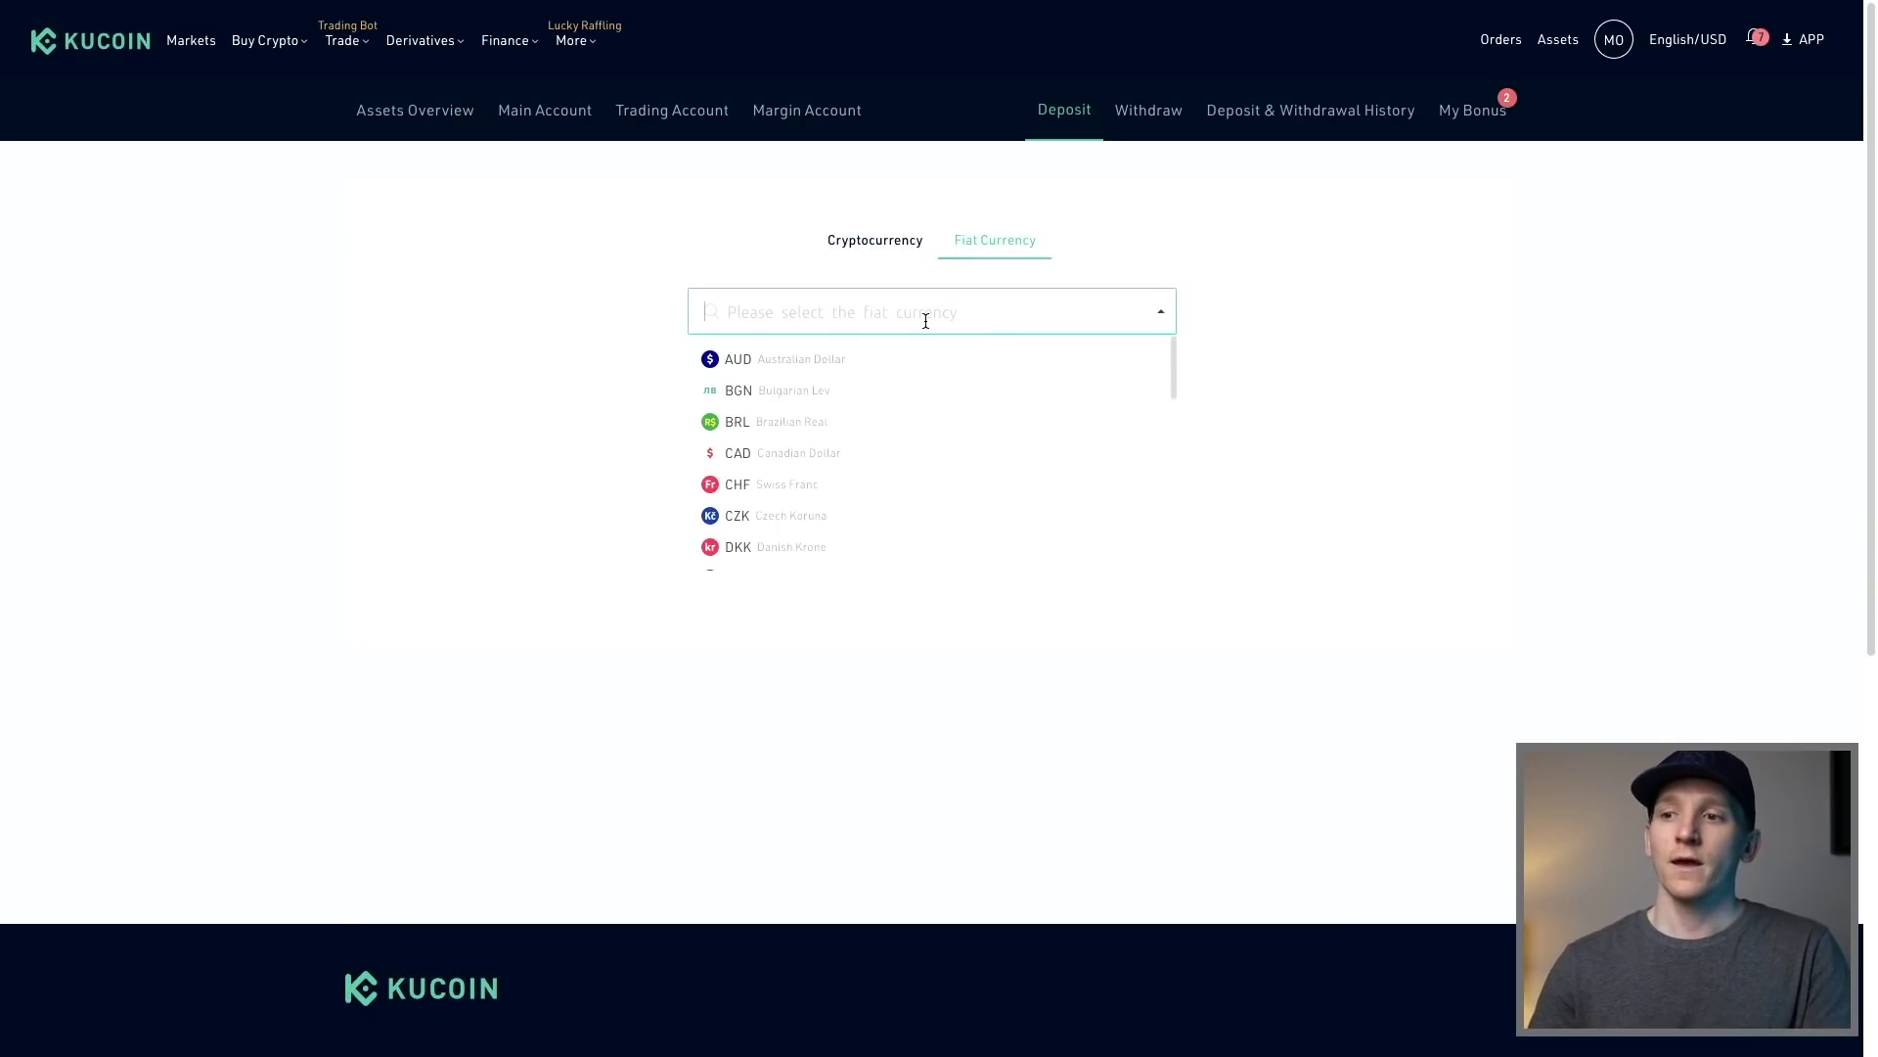
scroll(773, 455, "down", 1)
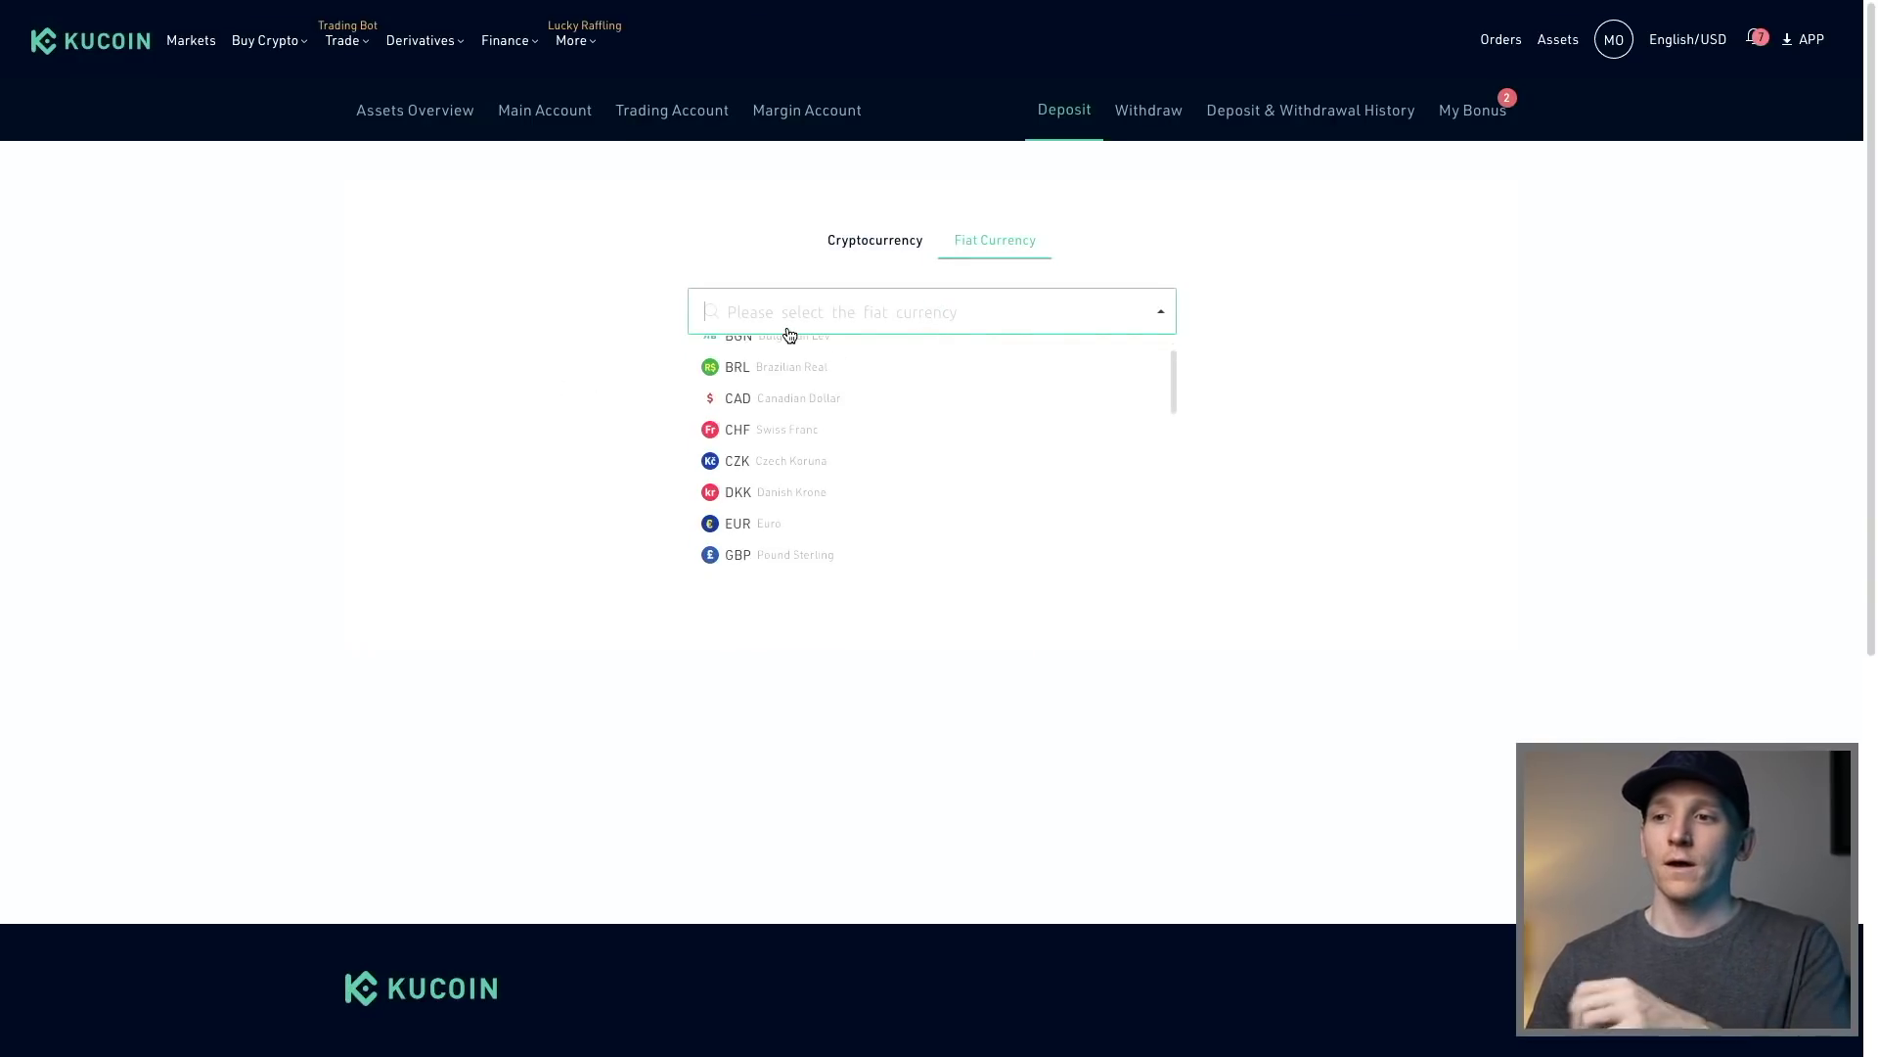
type("f")
key("BackSpace")
type("usd")
left_click(777, 358)
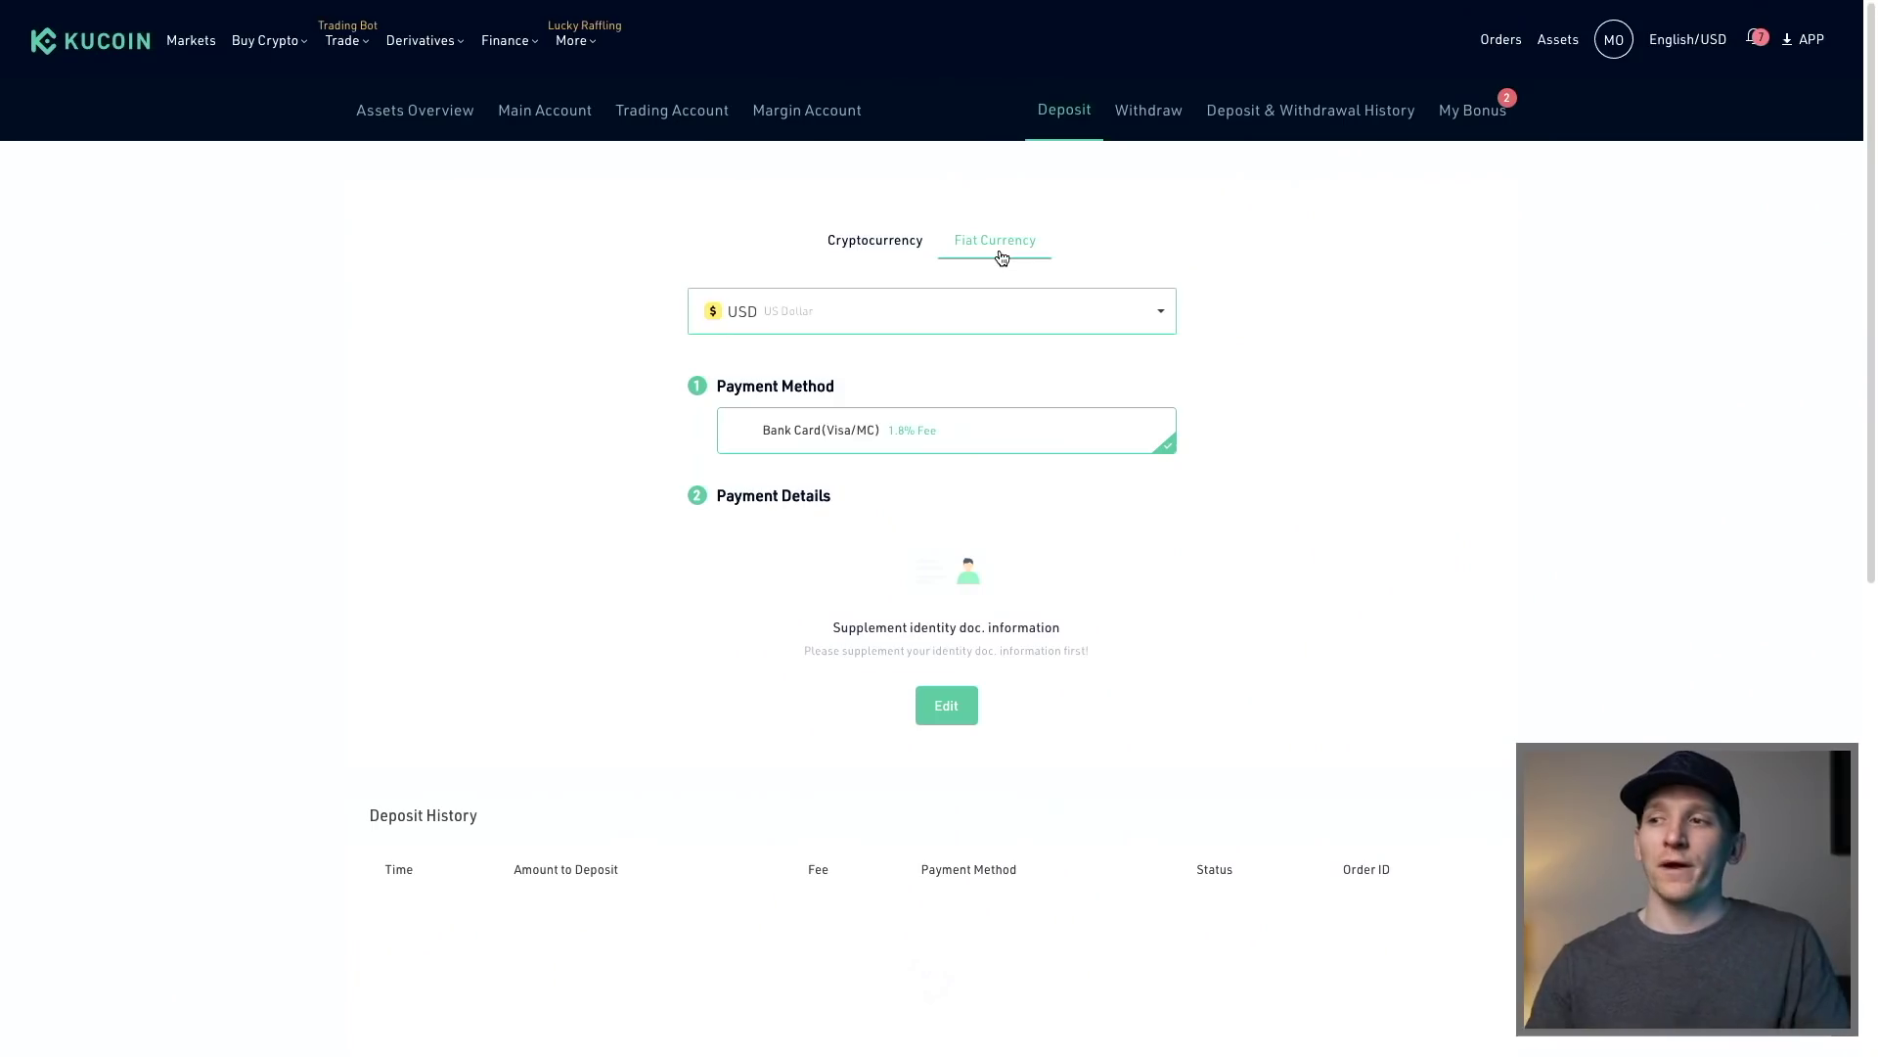
Open the withdrawal form for USDT, acknowledge the risk notice and continue to the wallet address field
left_click(1152, 125)
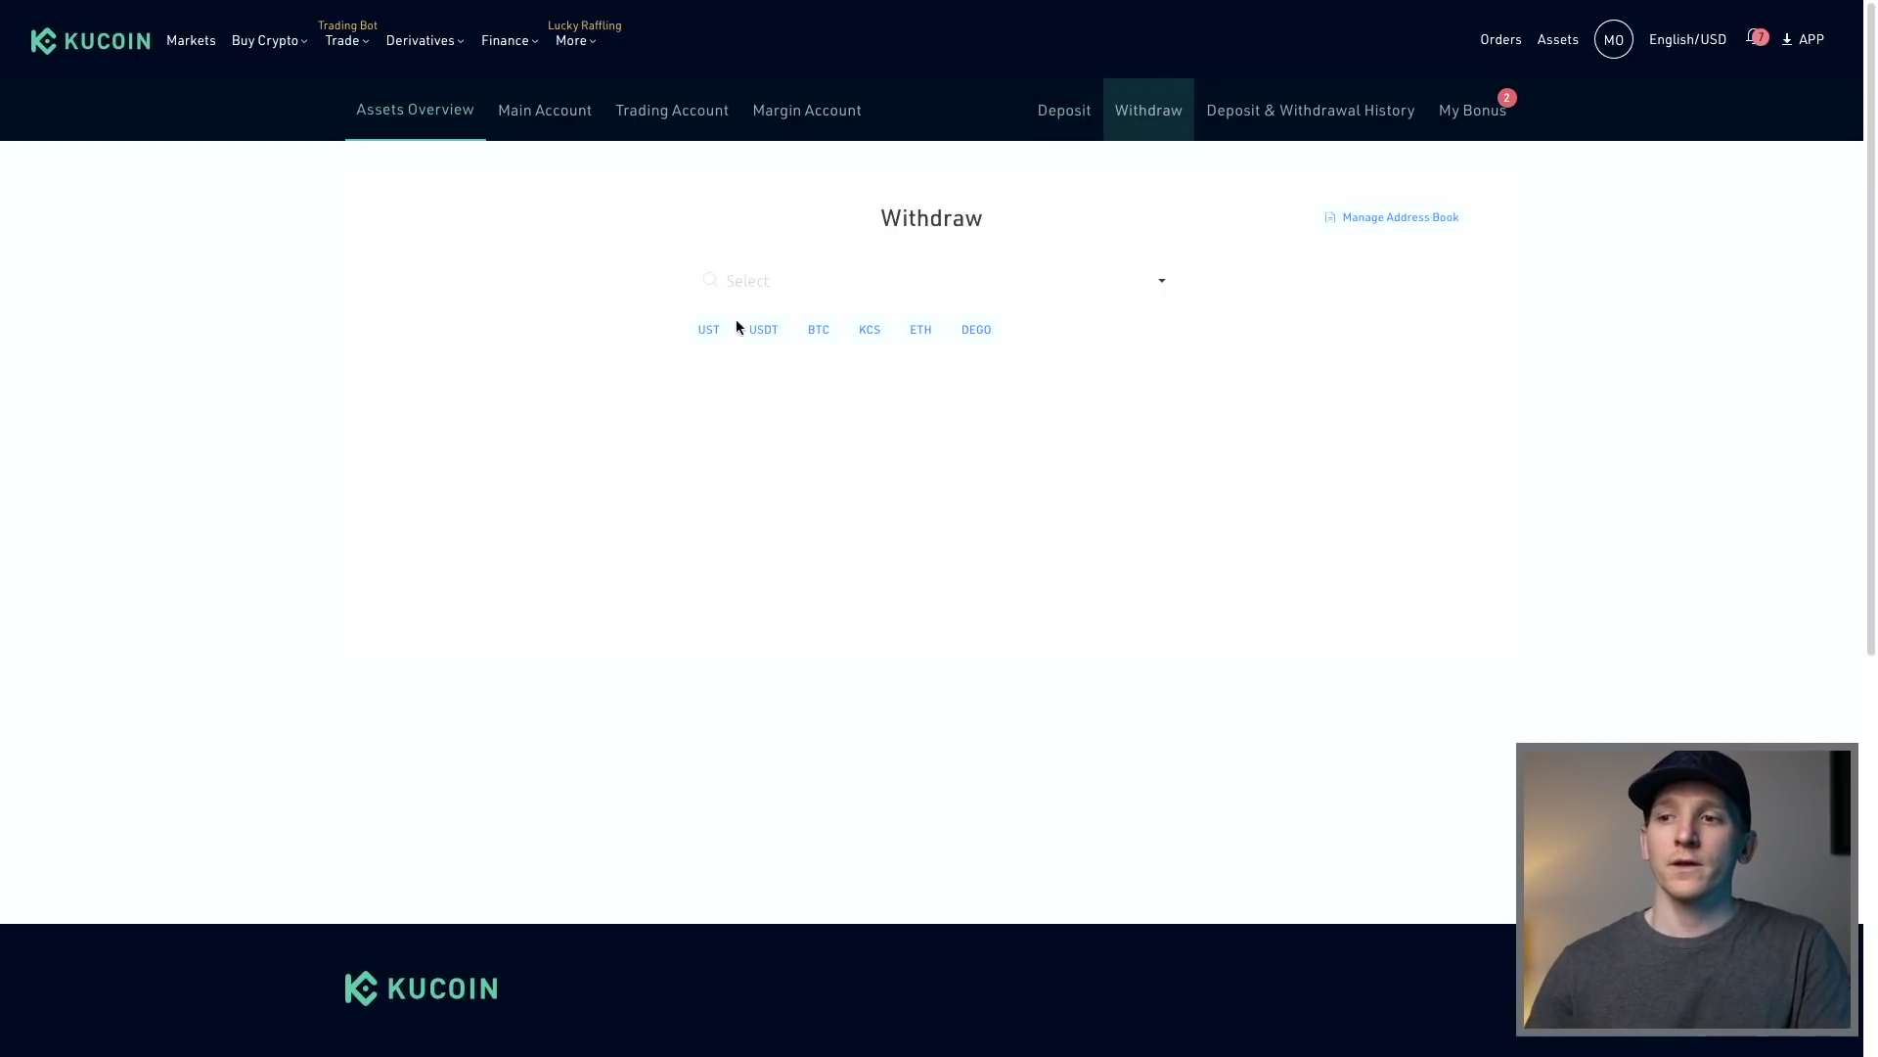
left_click(769, 330)
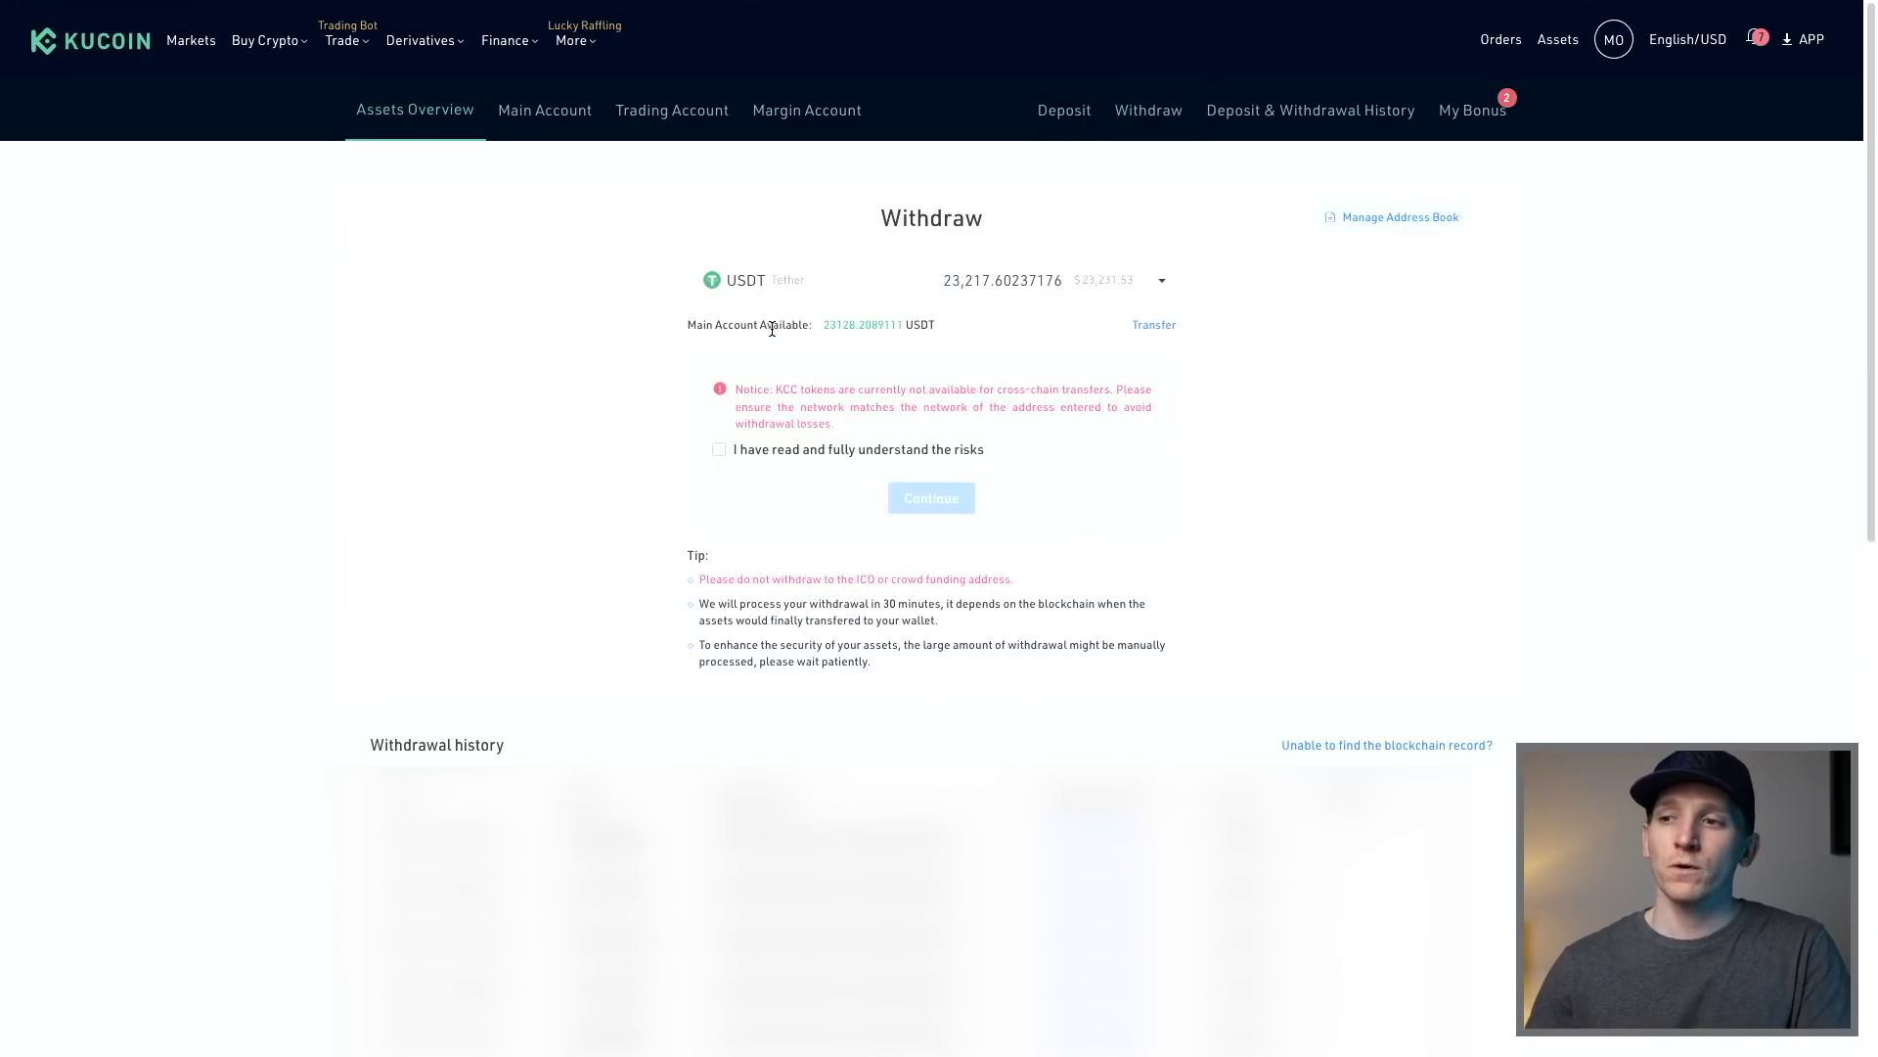
left_click(718, 450)
left_click(925, 497)
left_click(749, 403)
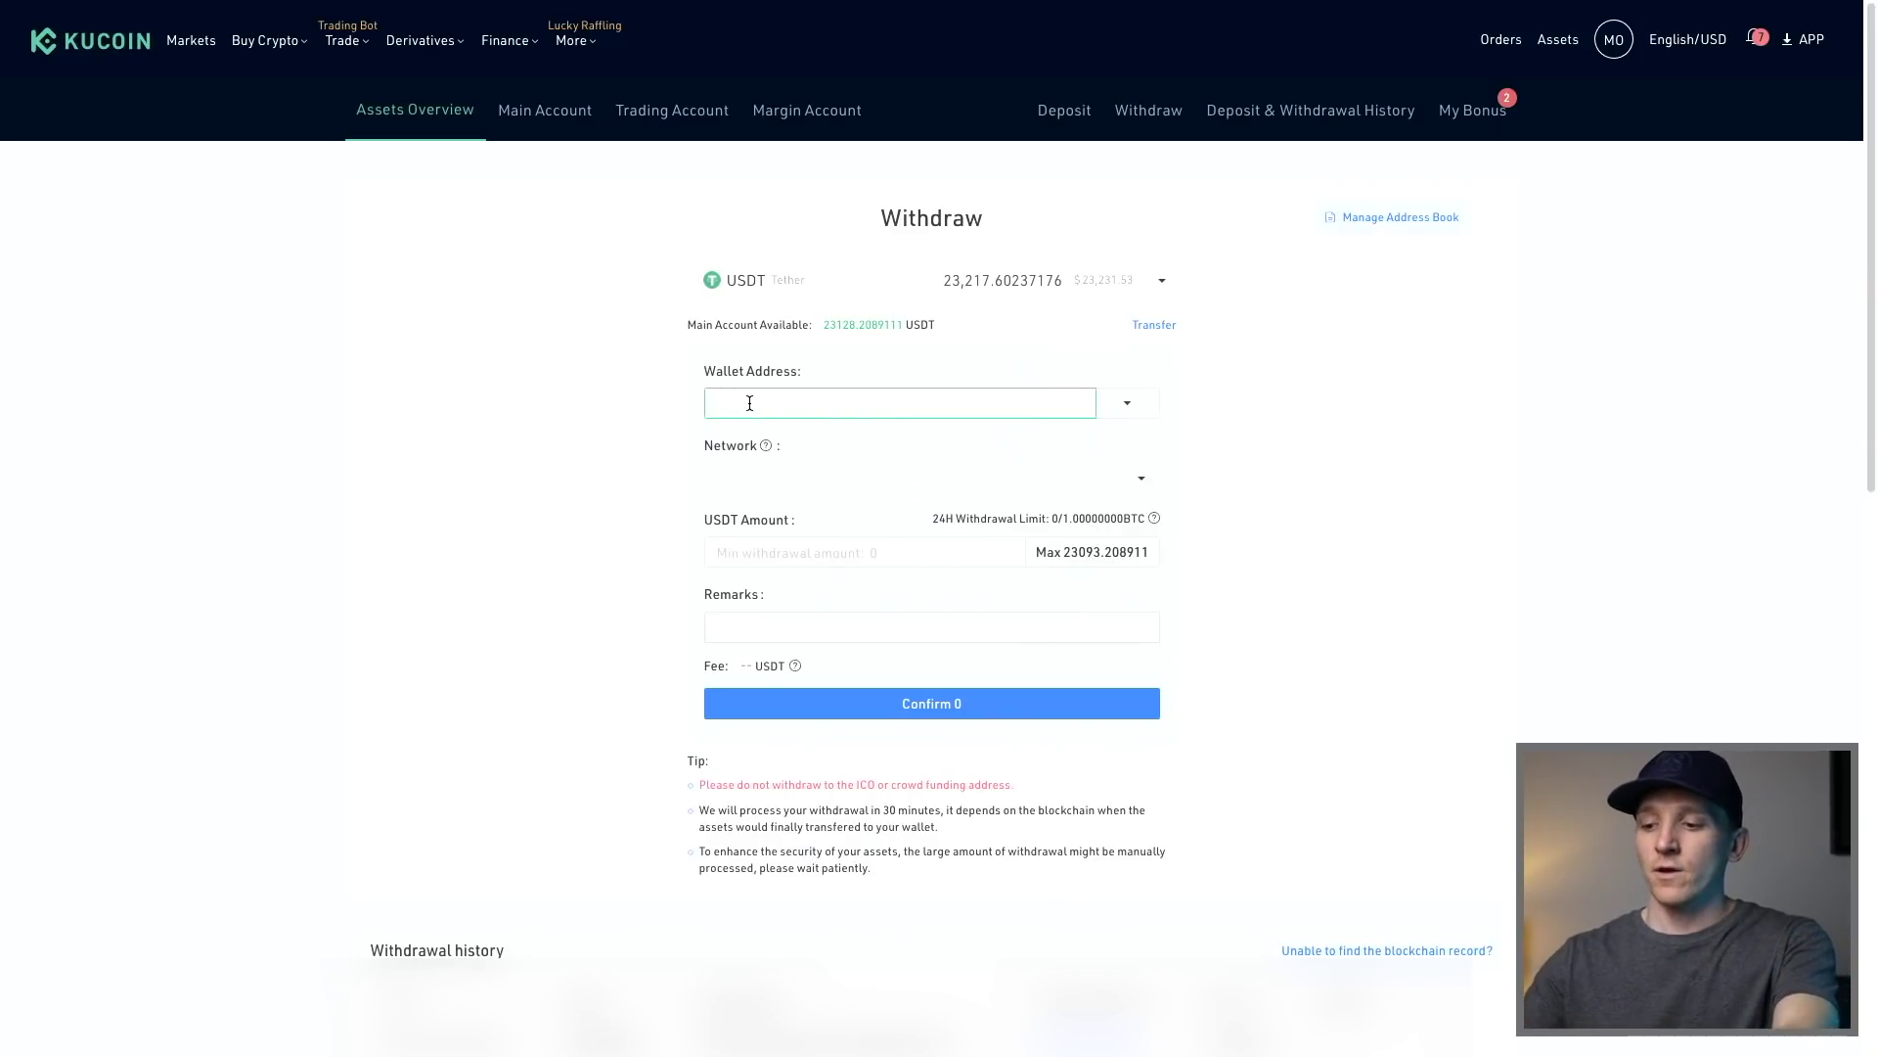
Open the browser wallet extension to check its receive option, then return to the withdrawal's wallet address field
key("alt+shift+n")
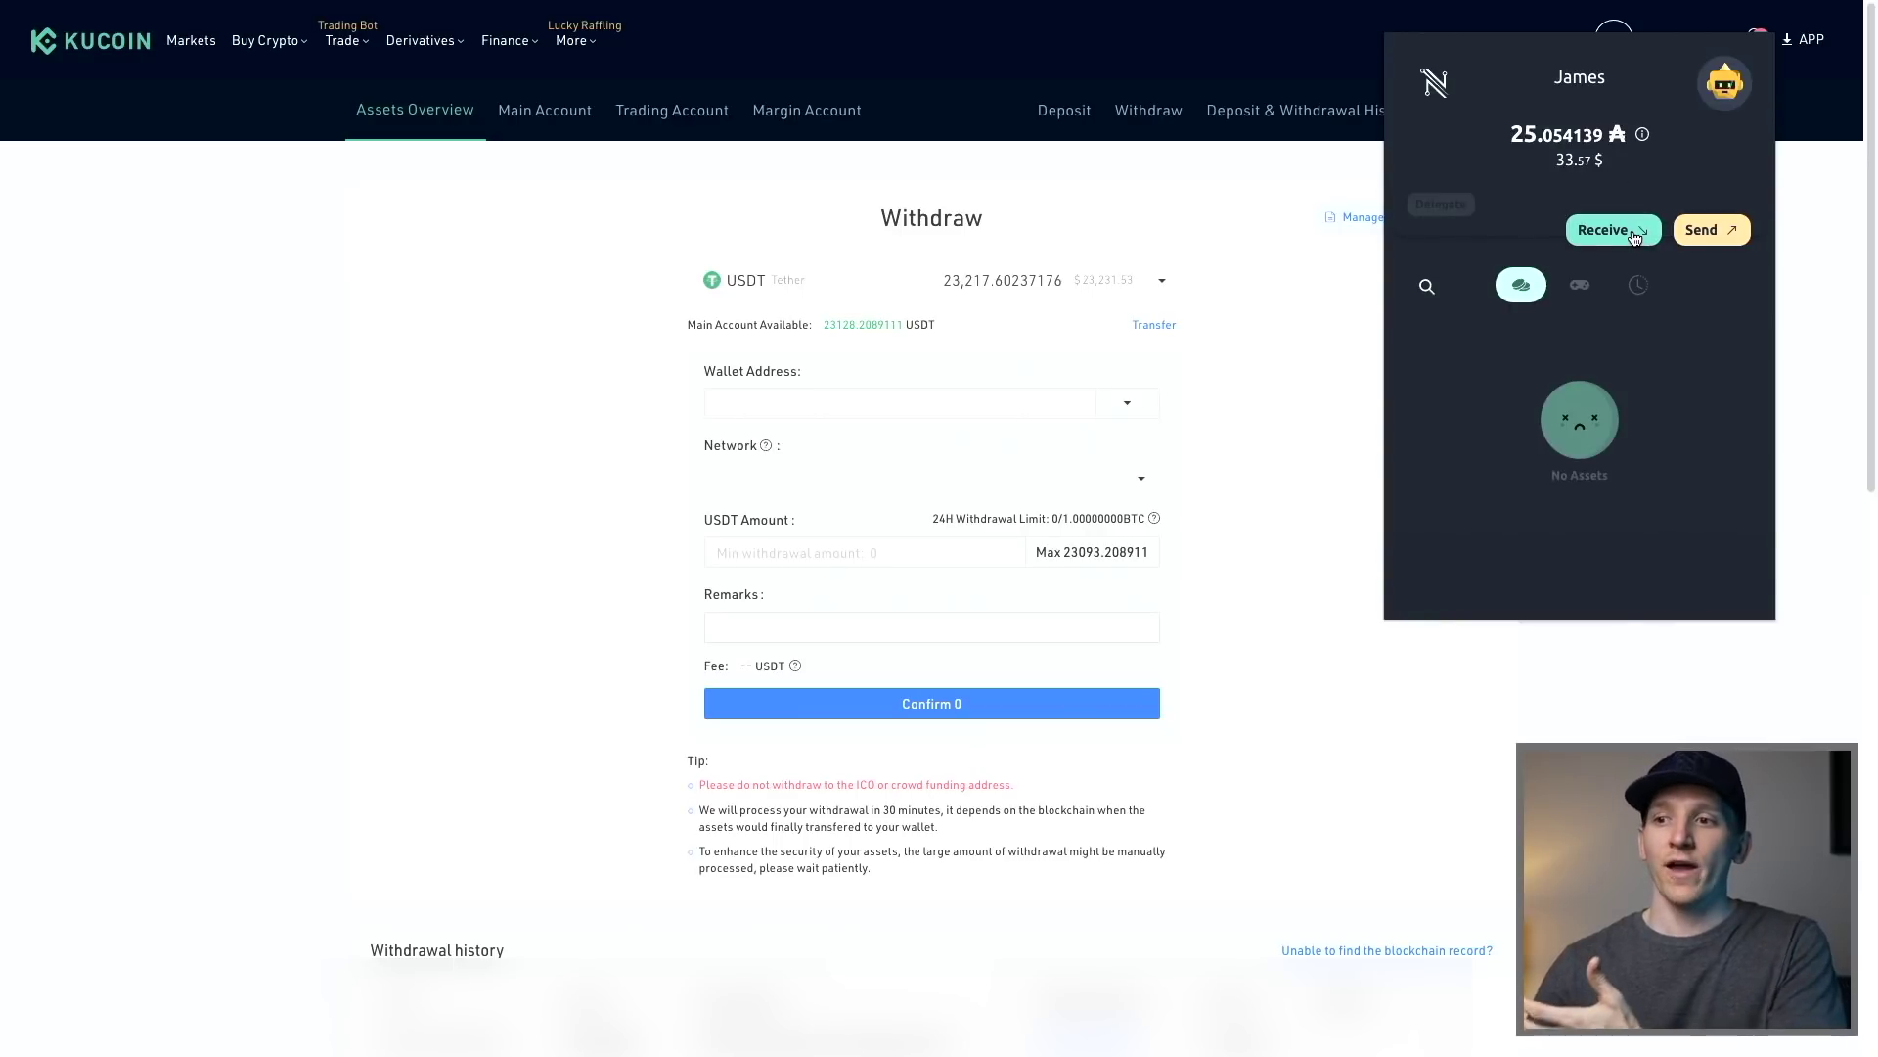
left_click(642, 456)
left_click(784, 395)
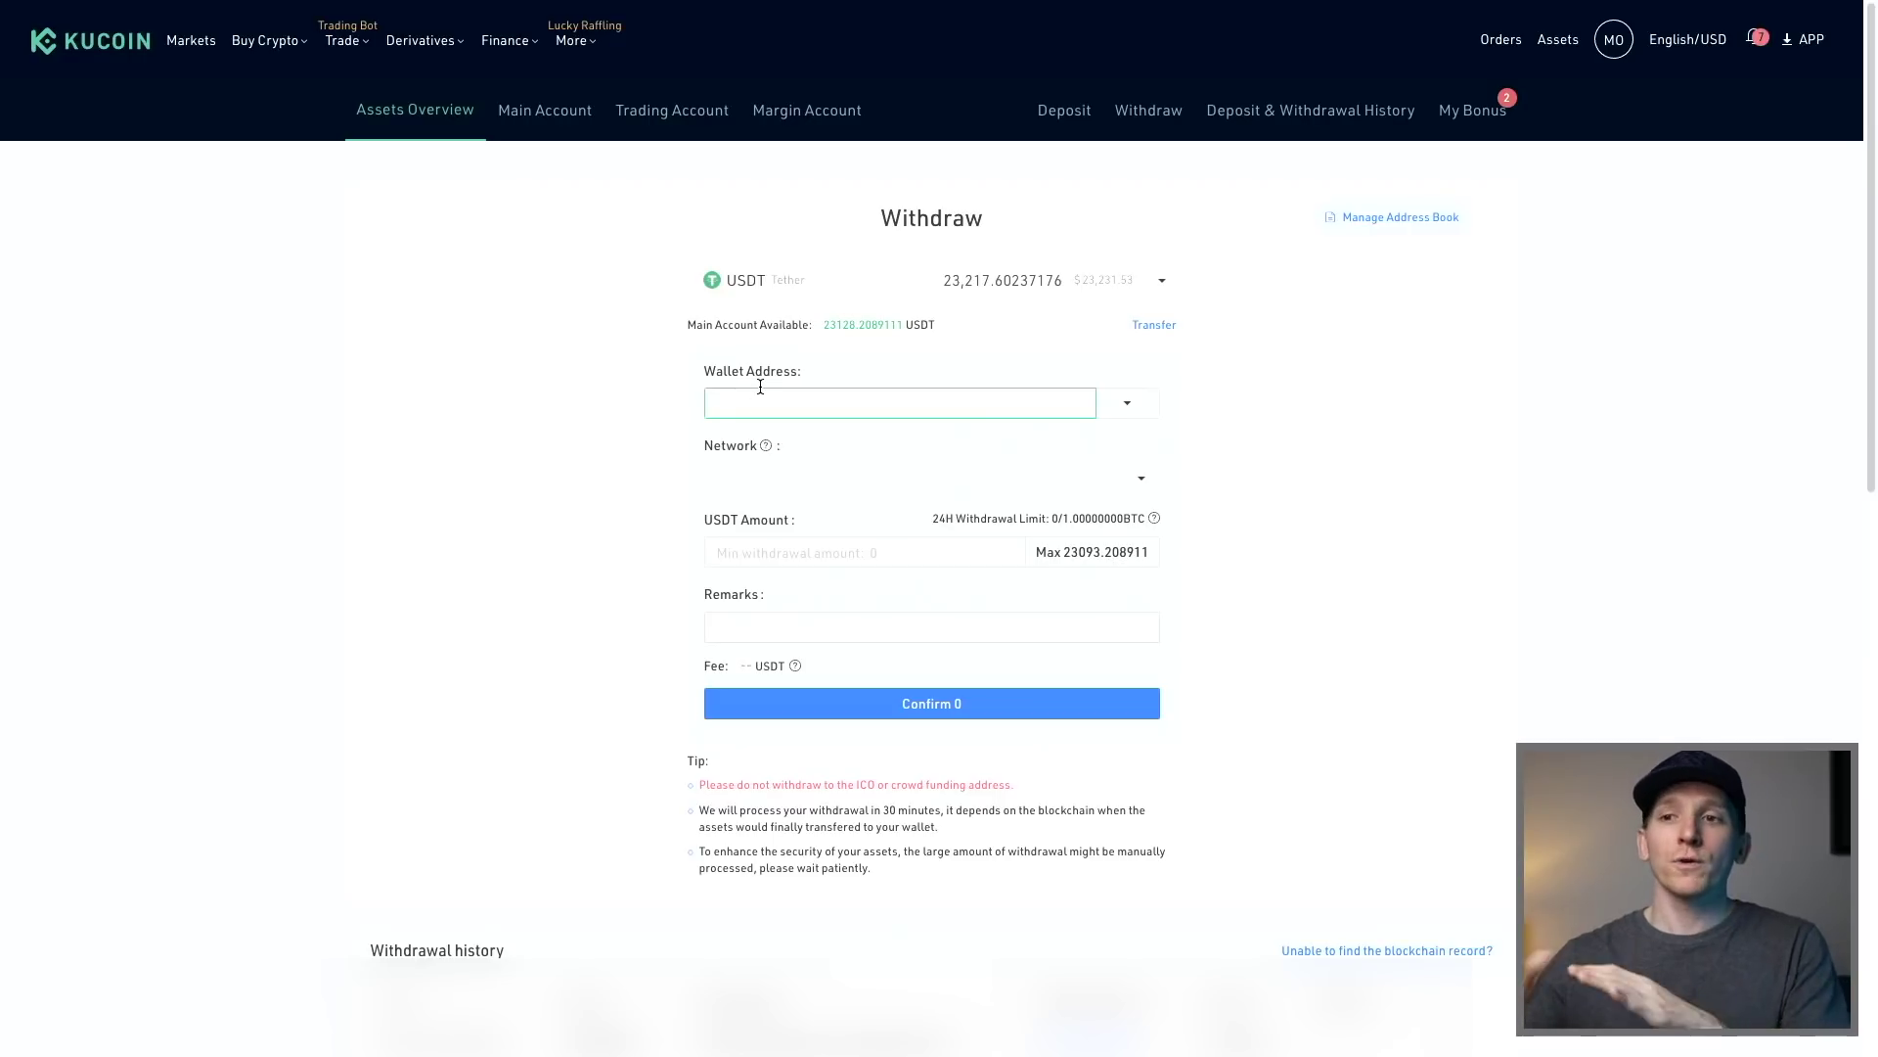
Review the withdrawal form's coin, wallet address, amount and remarks fields and examine the available network options
left_click(740, 287)
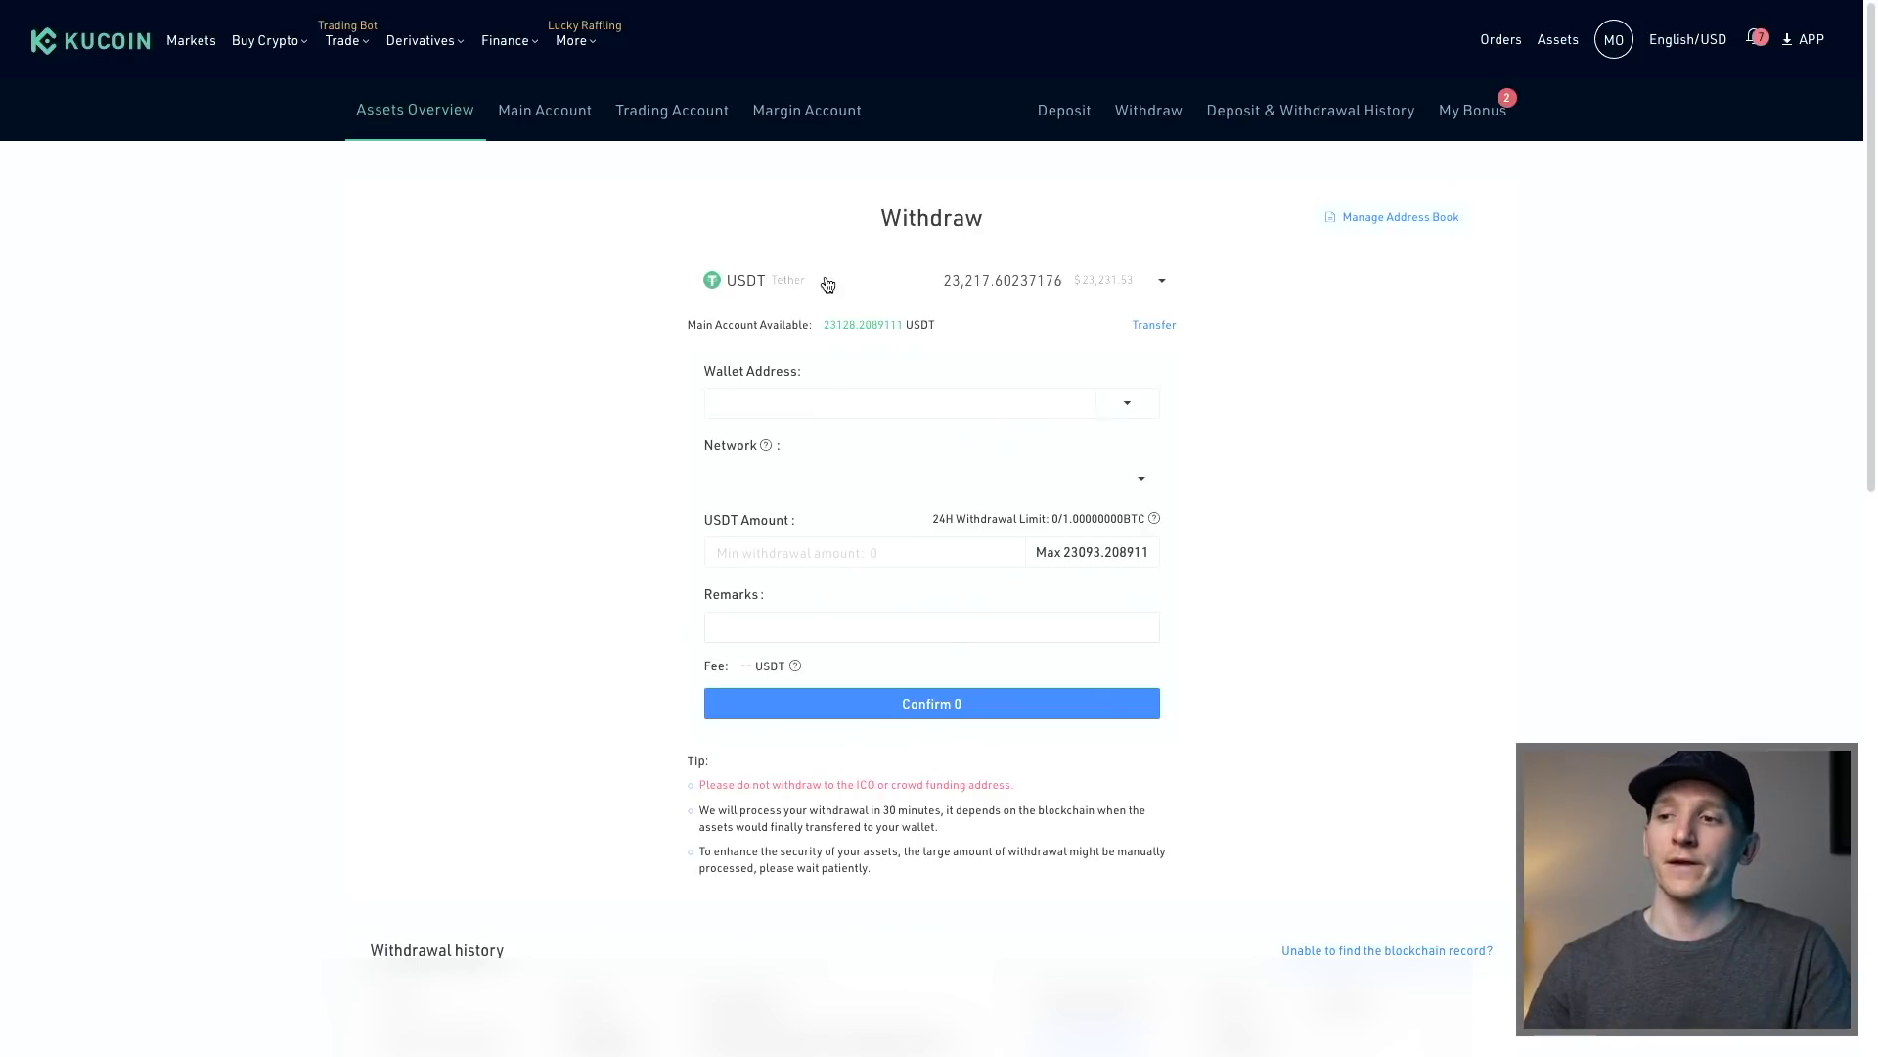
left_click(733, 391)
left_click(754, 554)
left_click(754, 629)
left_click(771, 390)
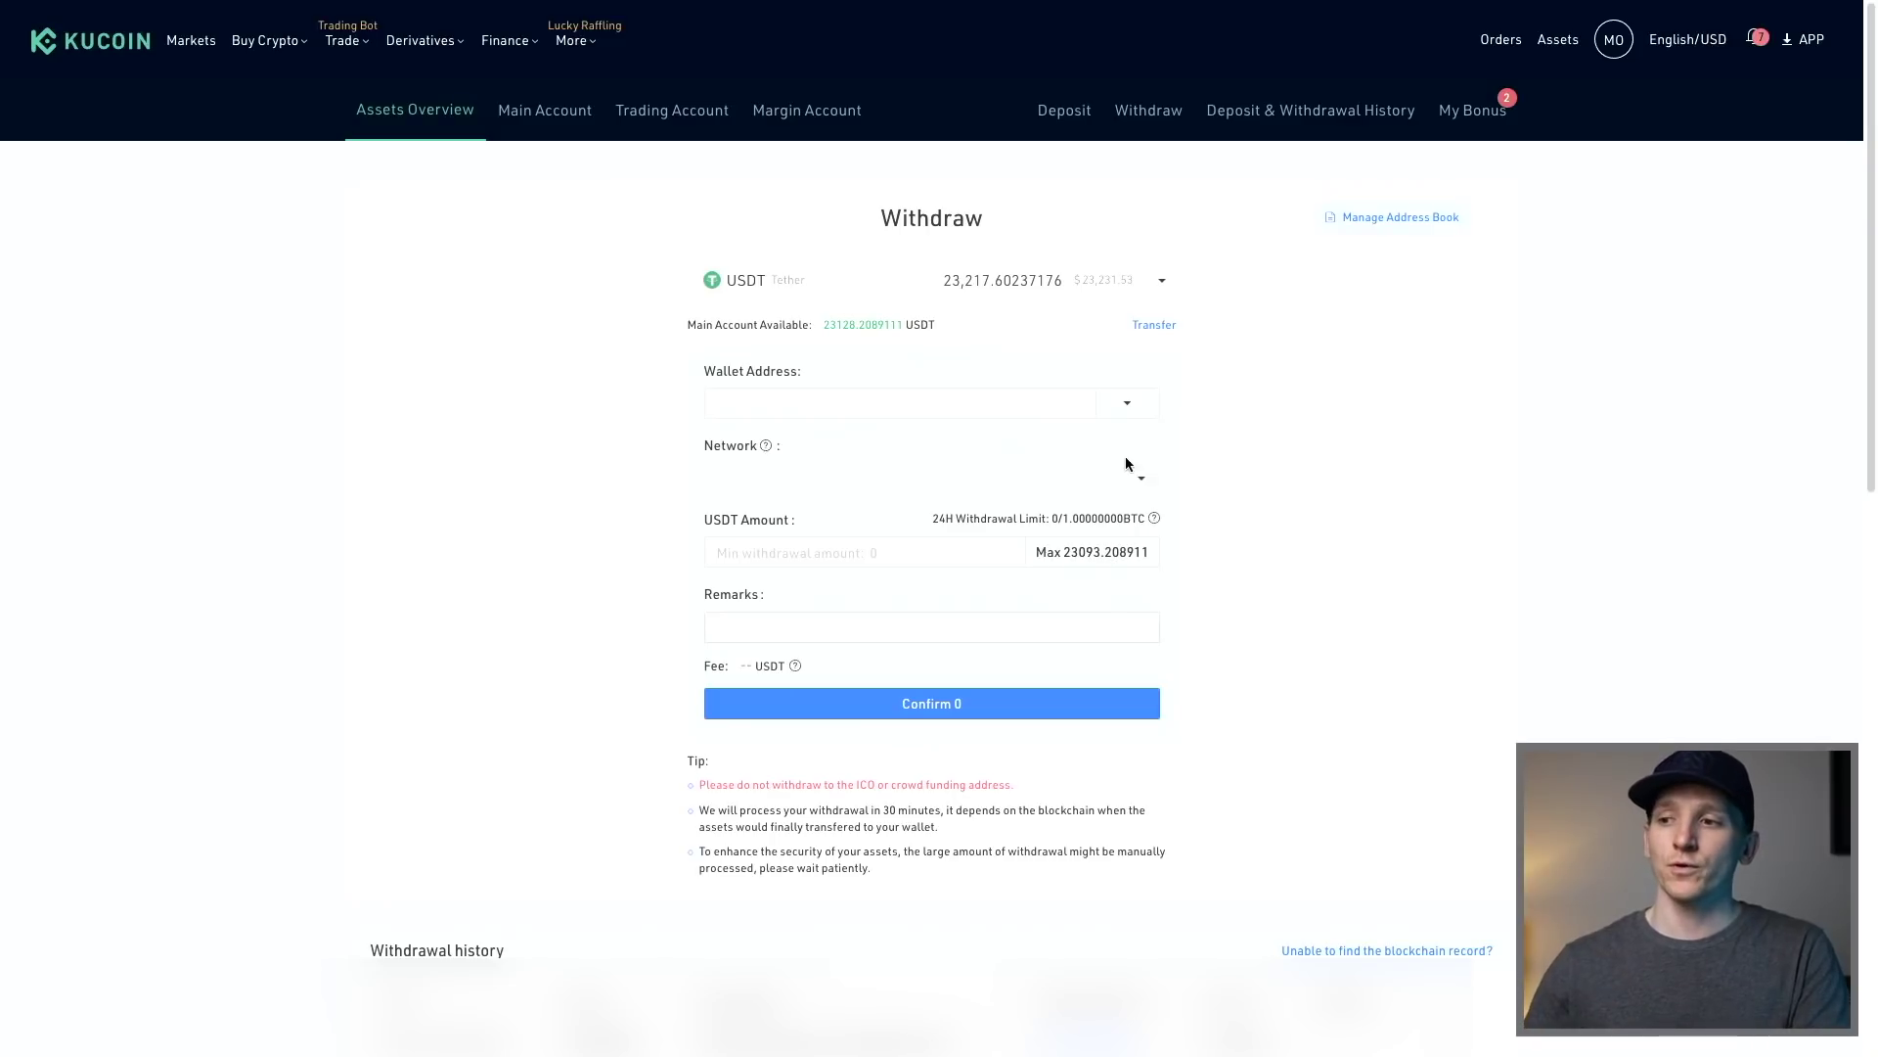
left_click(1138, 486)
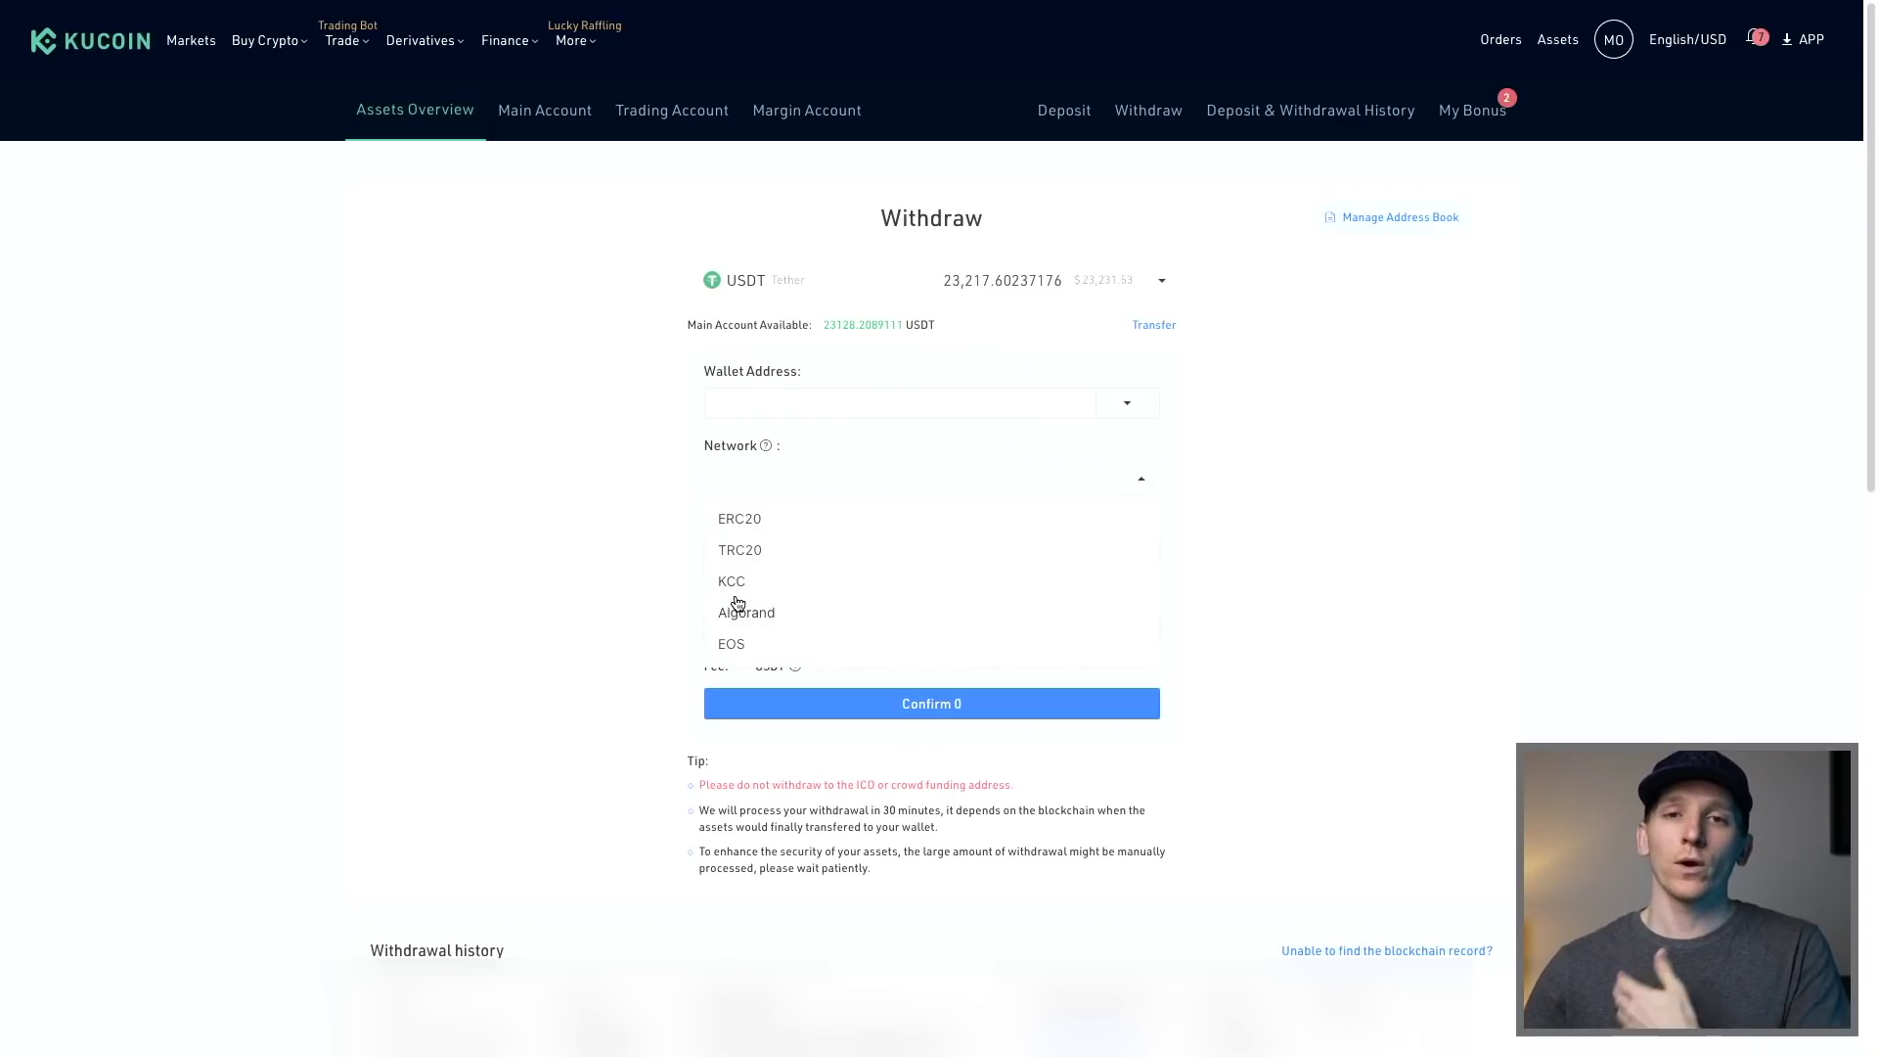
left_click(568, 519)
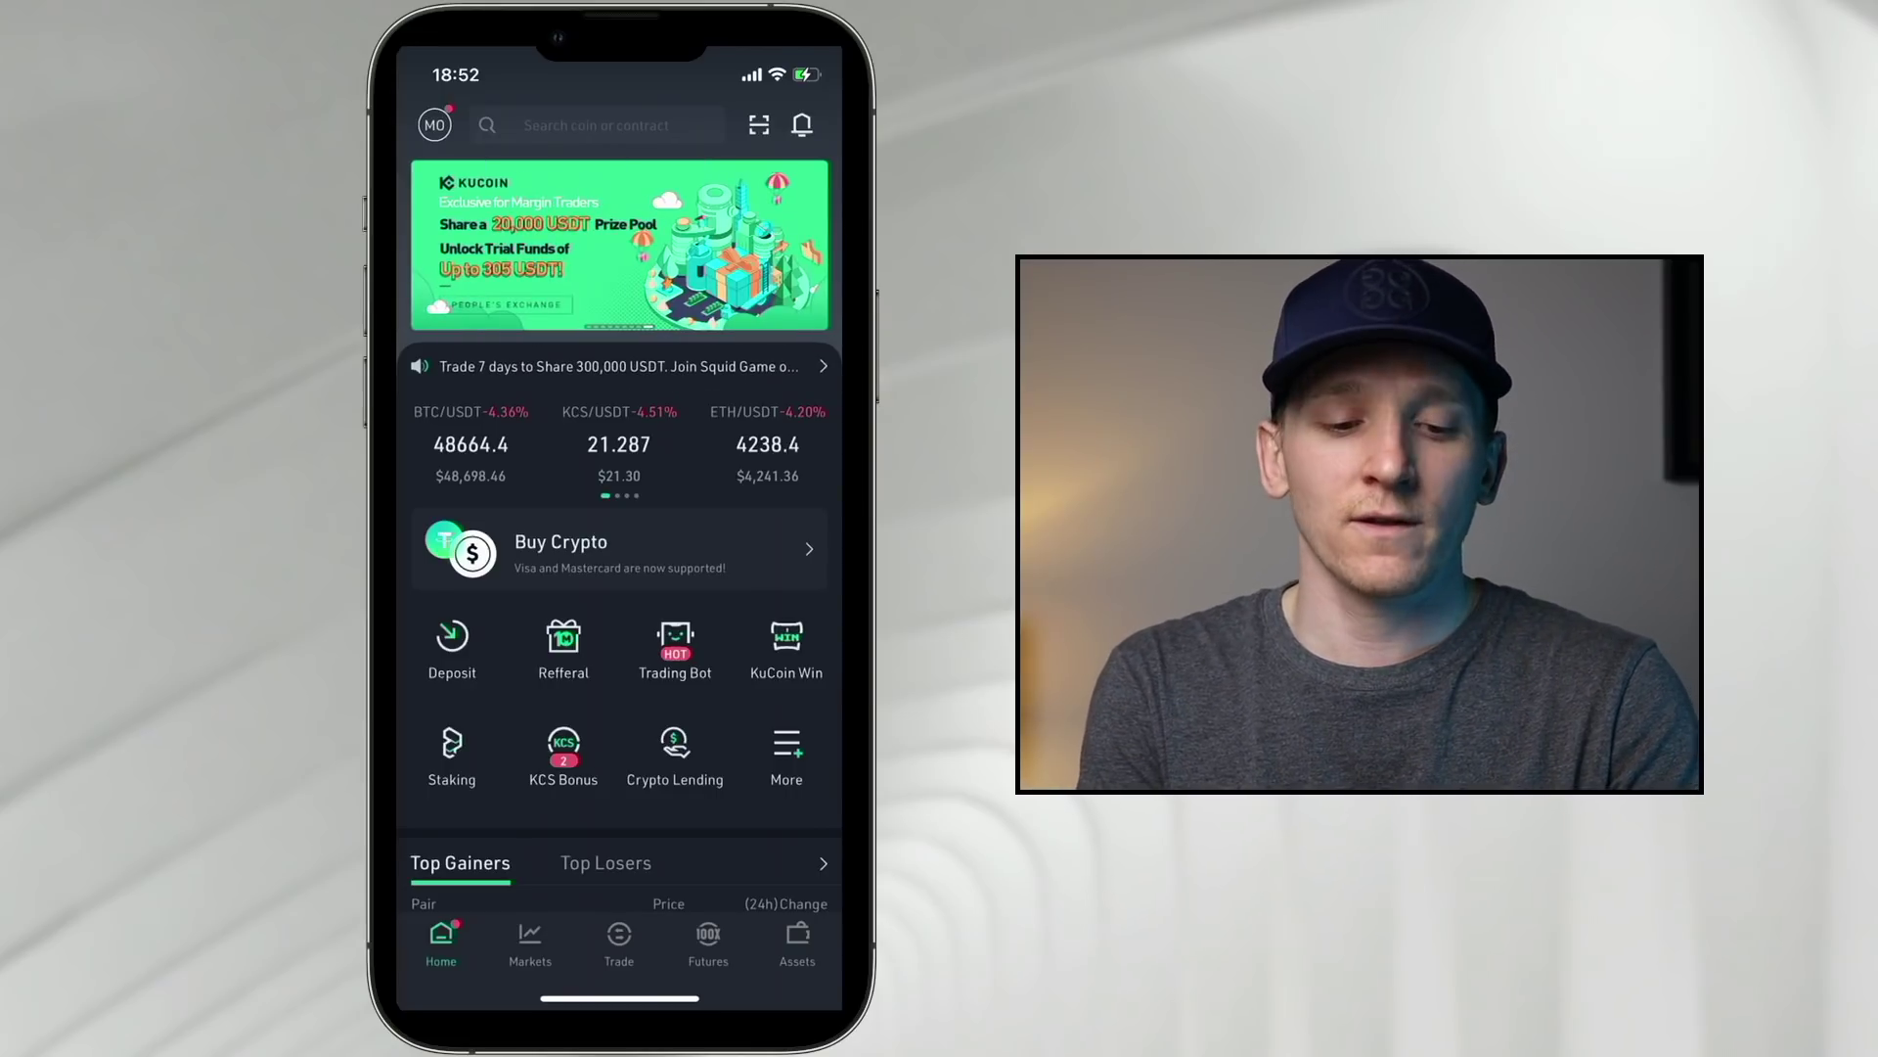
In the KuCoin mobile app, open Fast Trade and set up a sale of USDT for 1000 USD
left_click(561, 548)
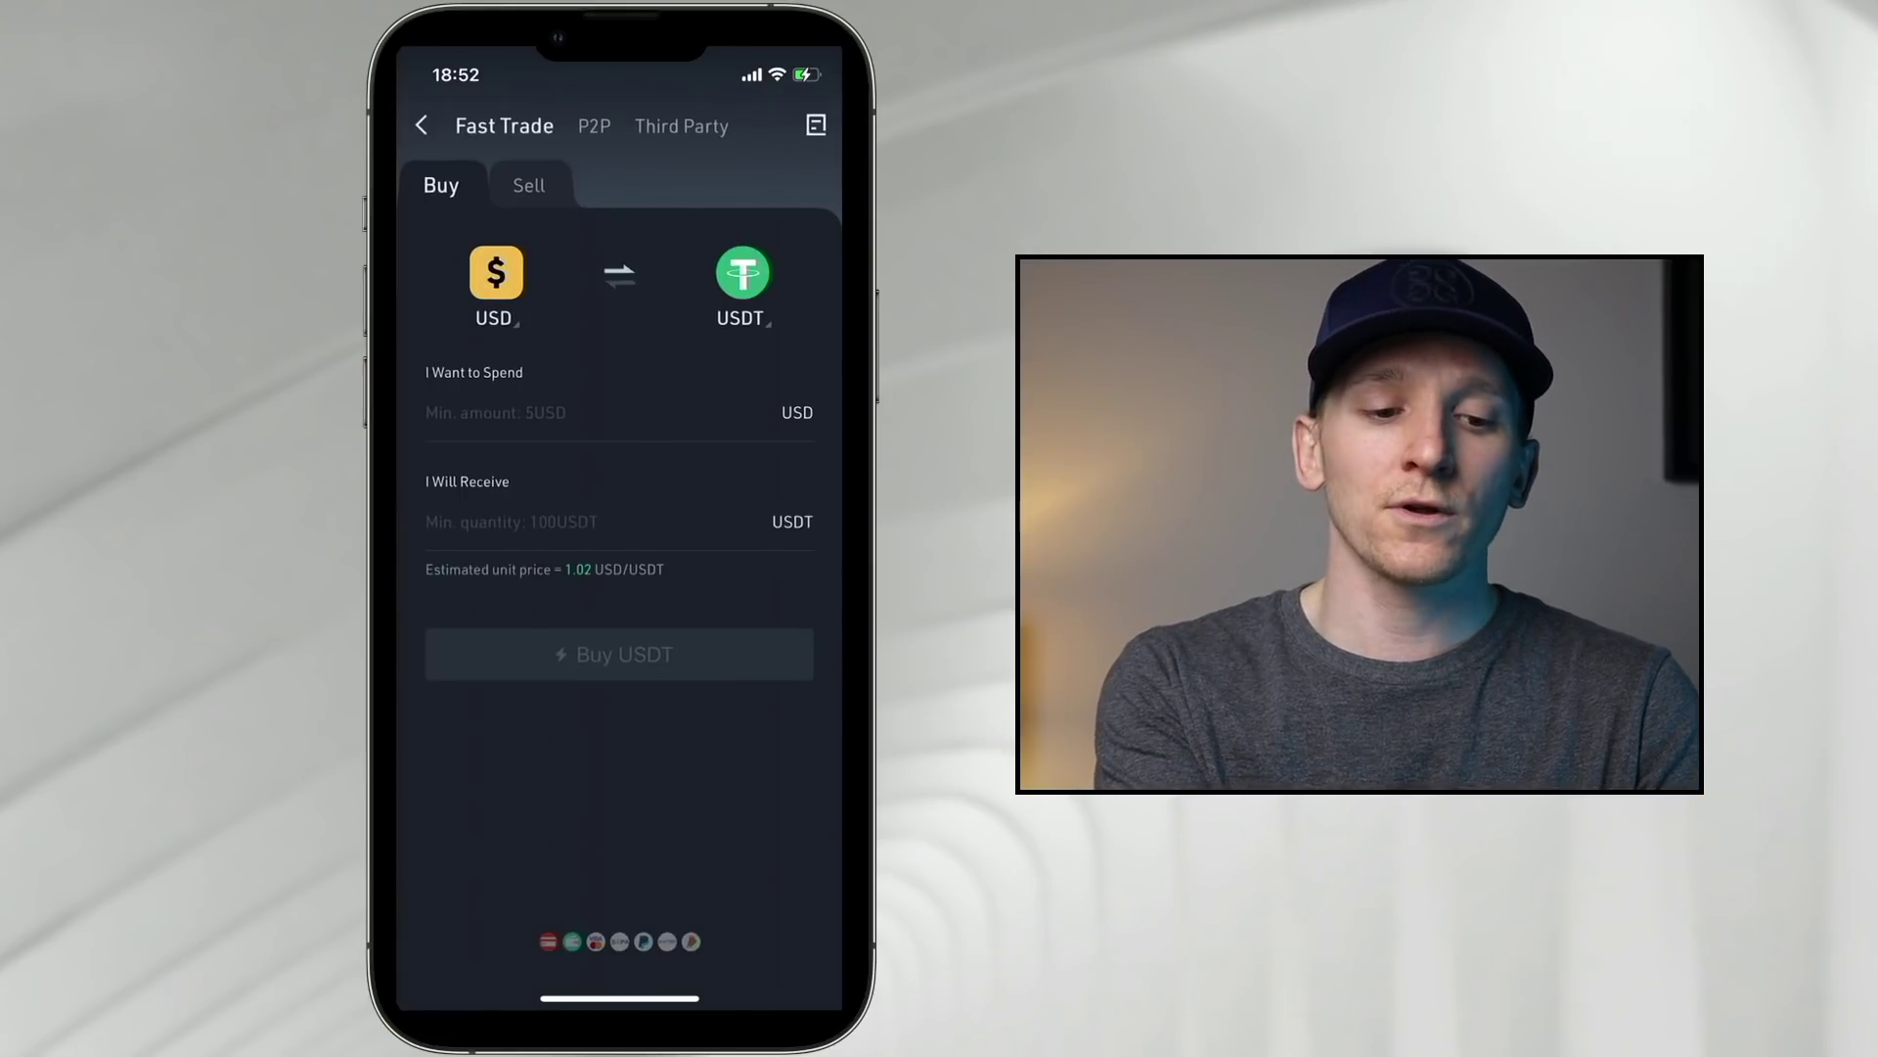
left_click(529, 185)
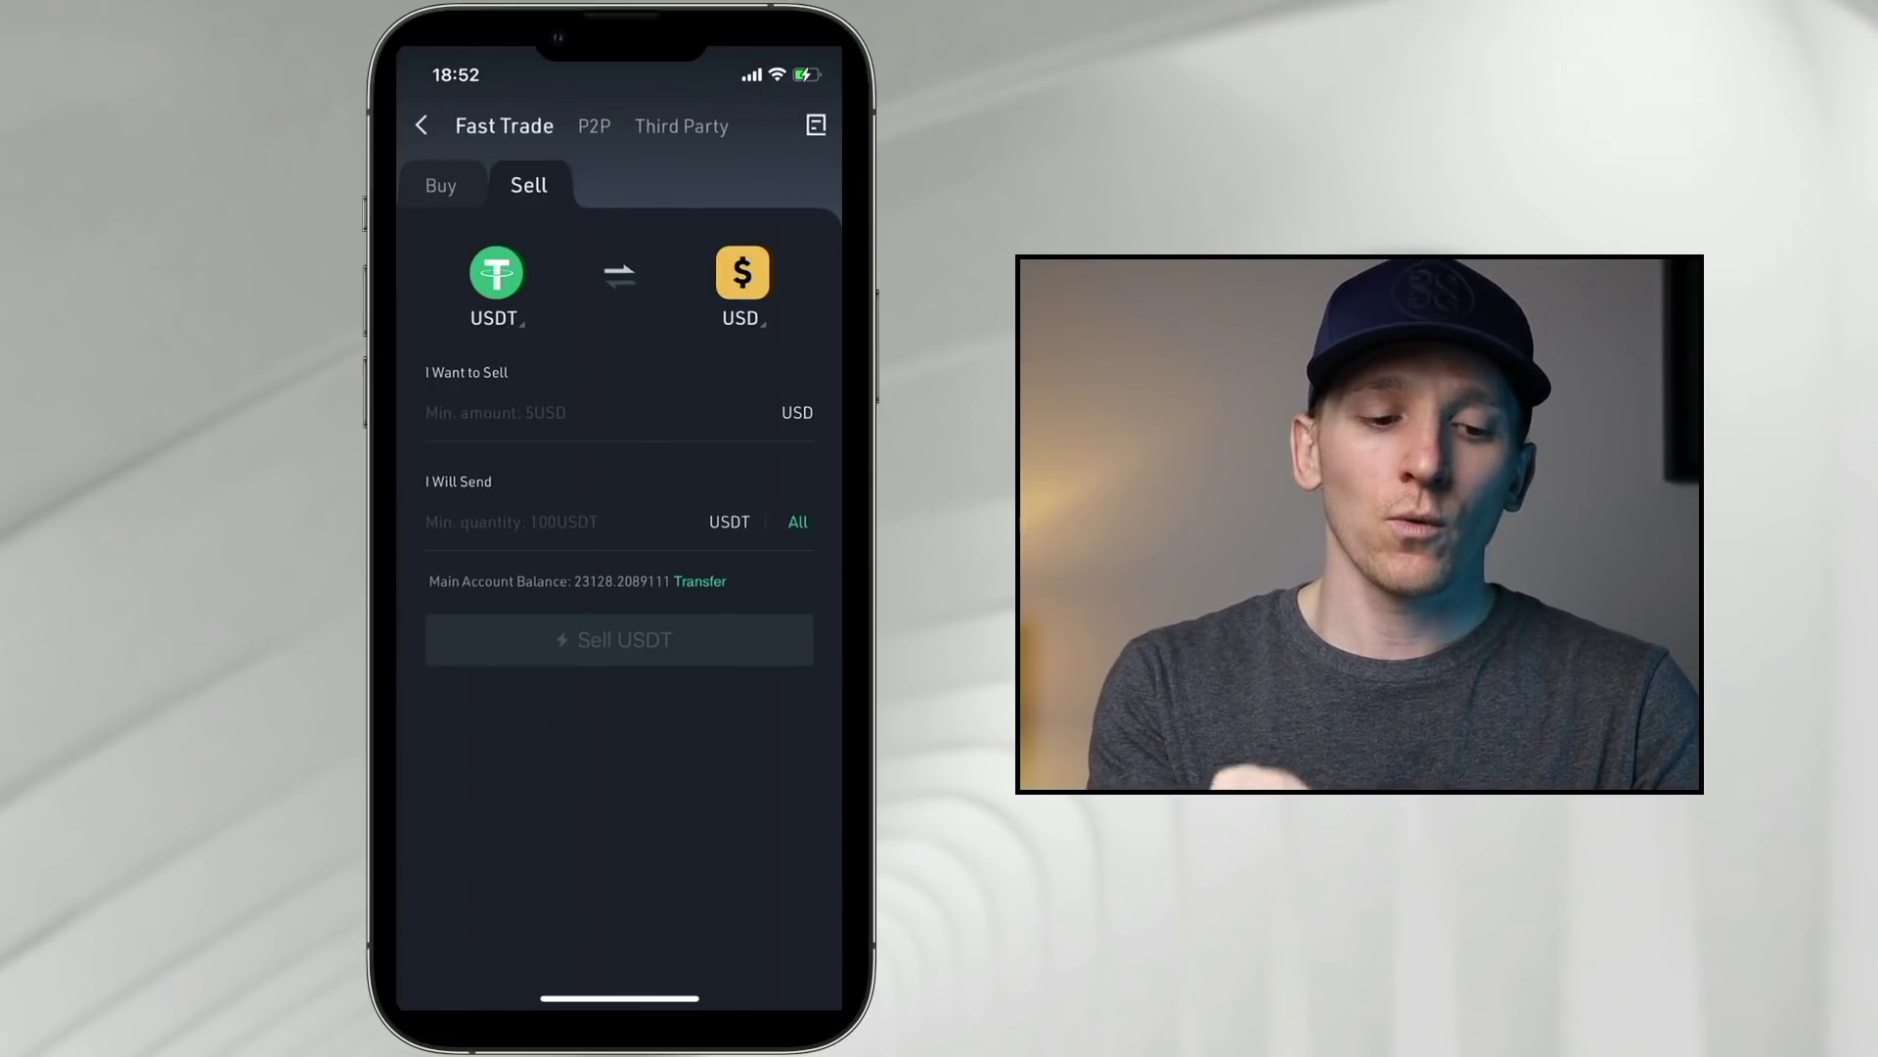
left_click(470, 412)
type("1000")
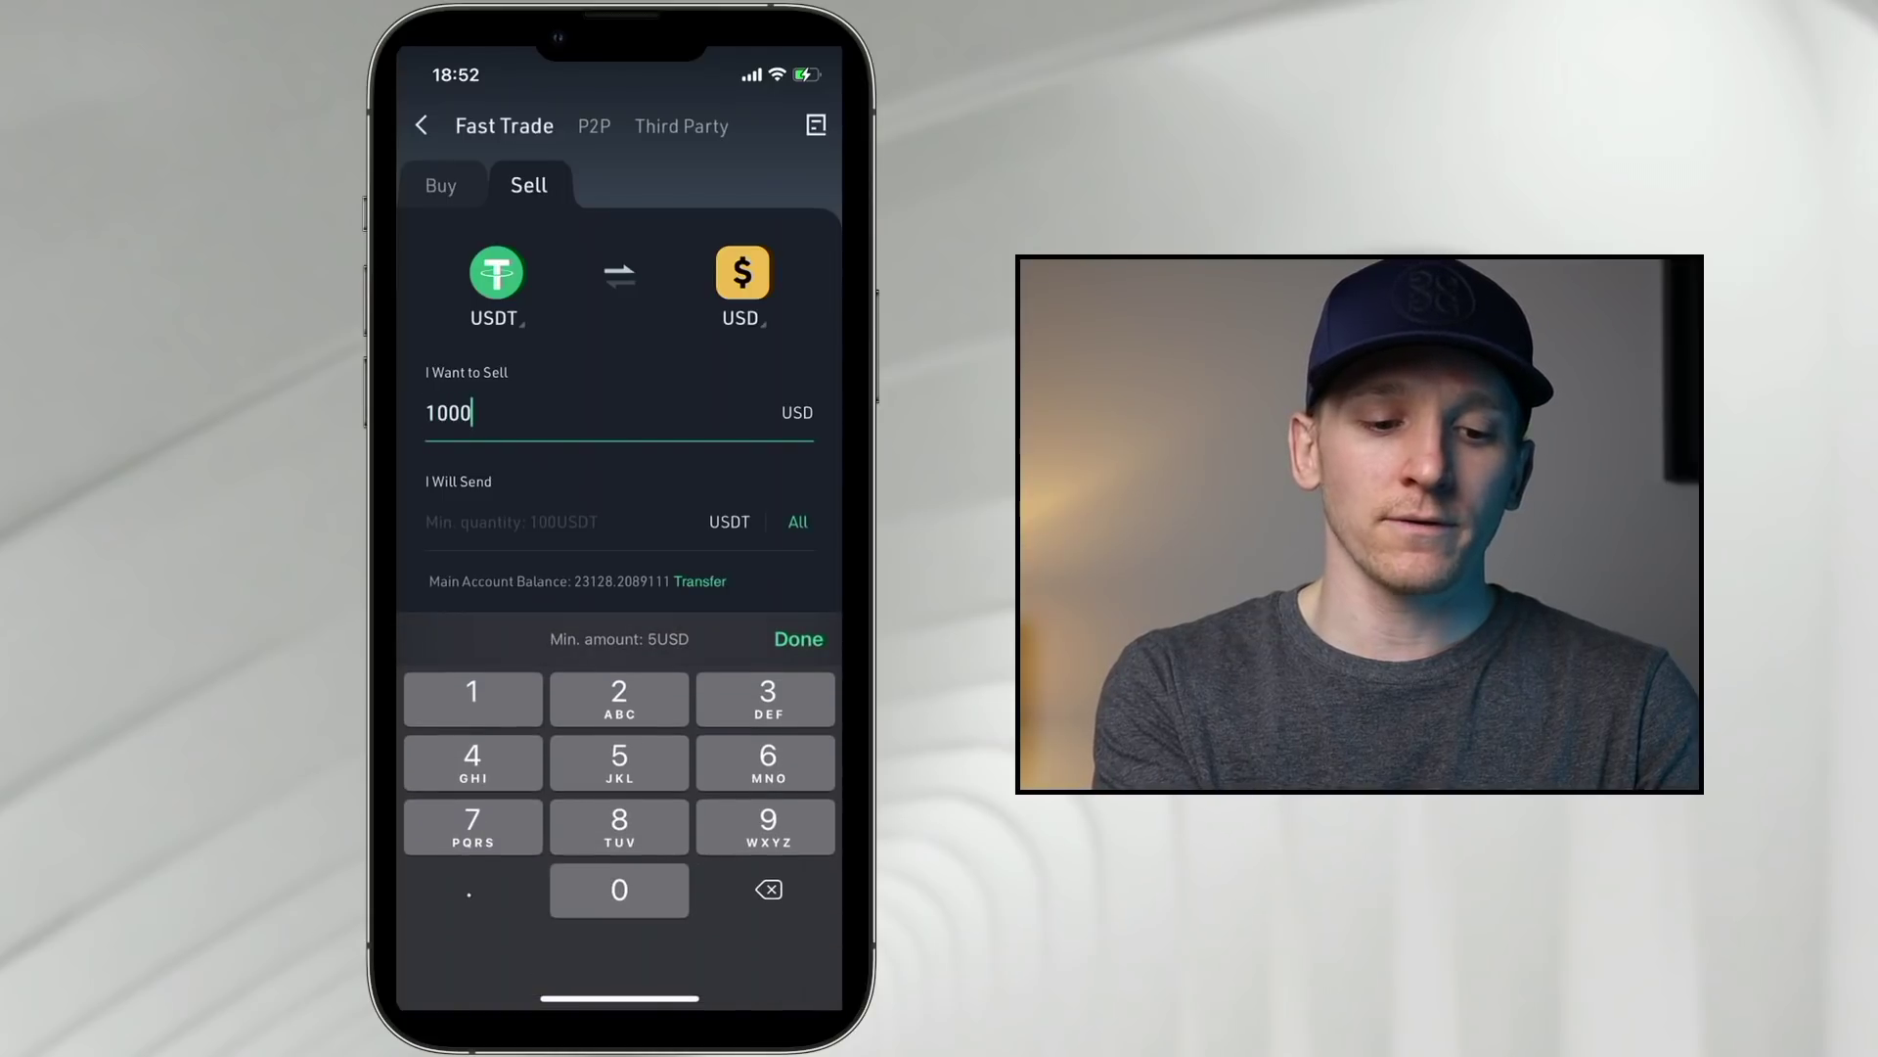
left_click(799, 639)
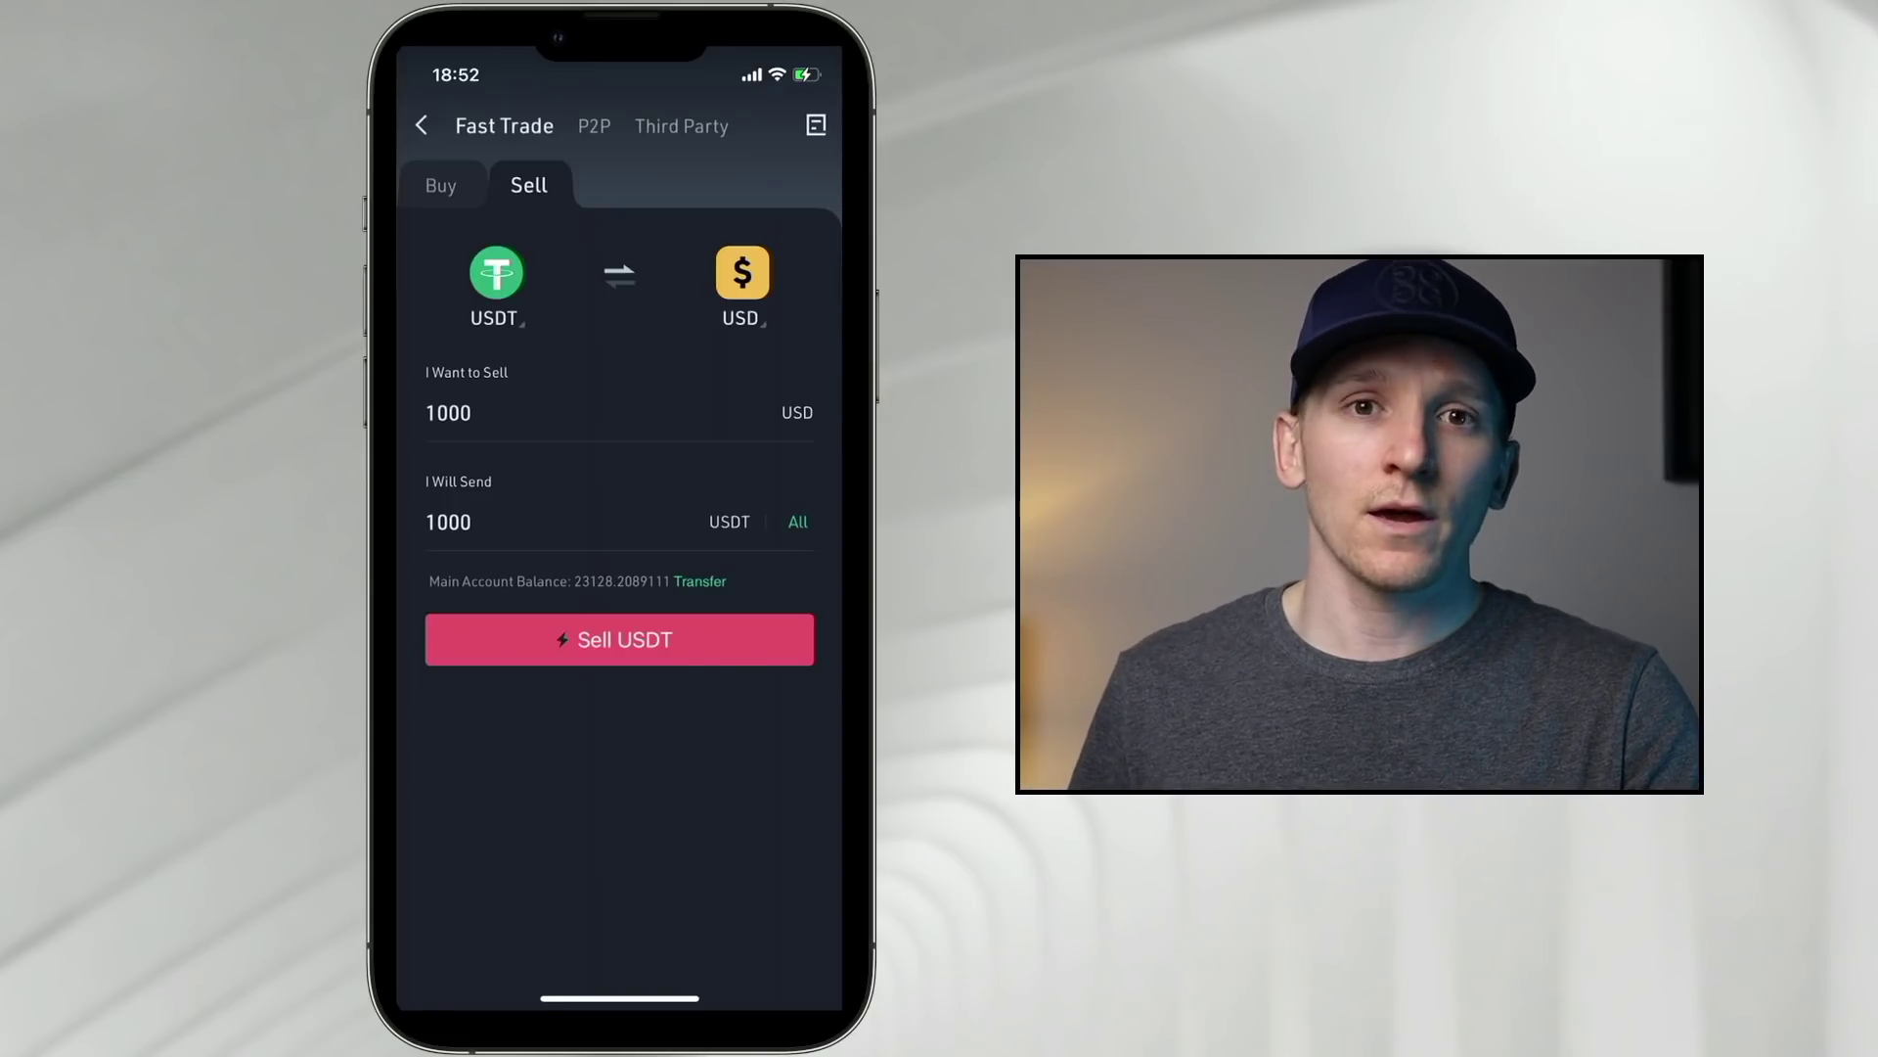
Open the confirmation for the USDT sale and examine the available payment methods, including bank transfer and Paypal
left_click(619, 626)
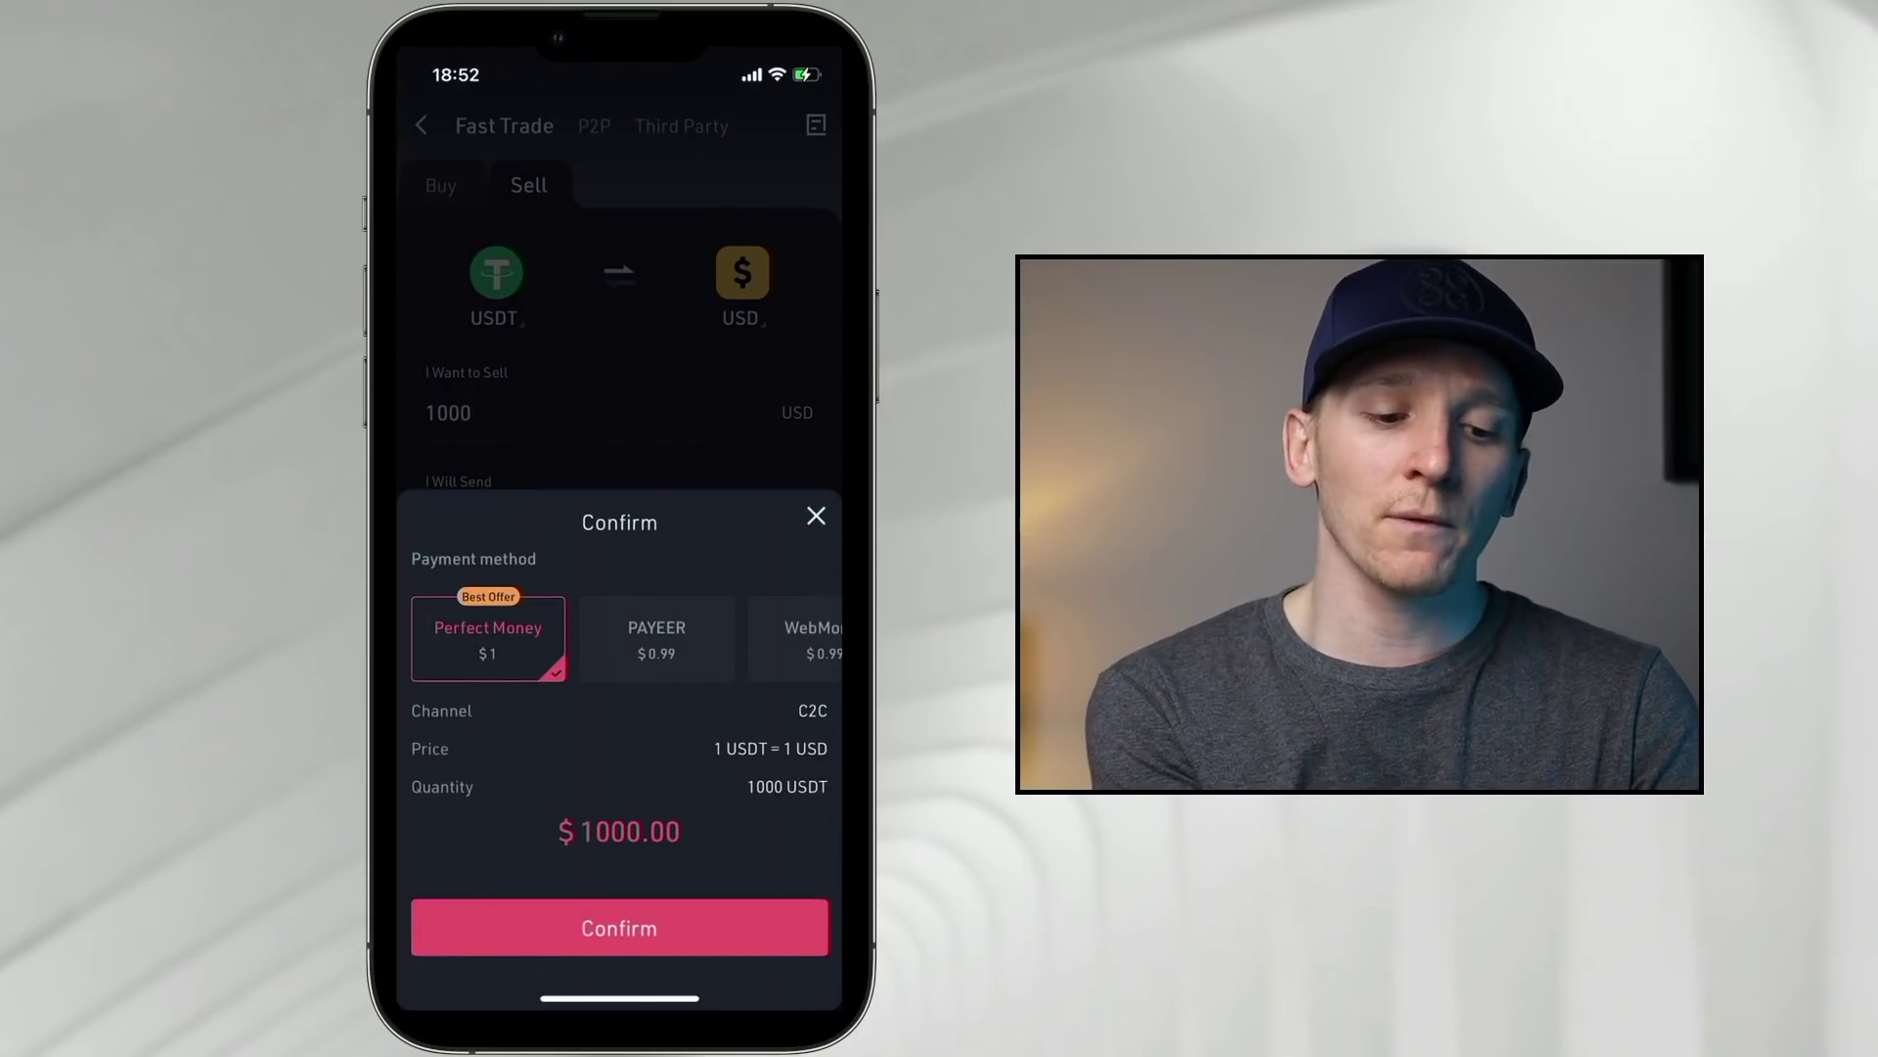
scroll(627, 638, "right", 2)
scroll(626, 638, "right", 5)
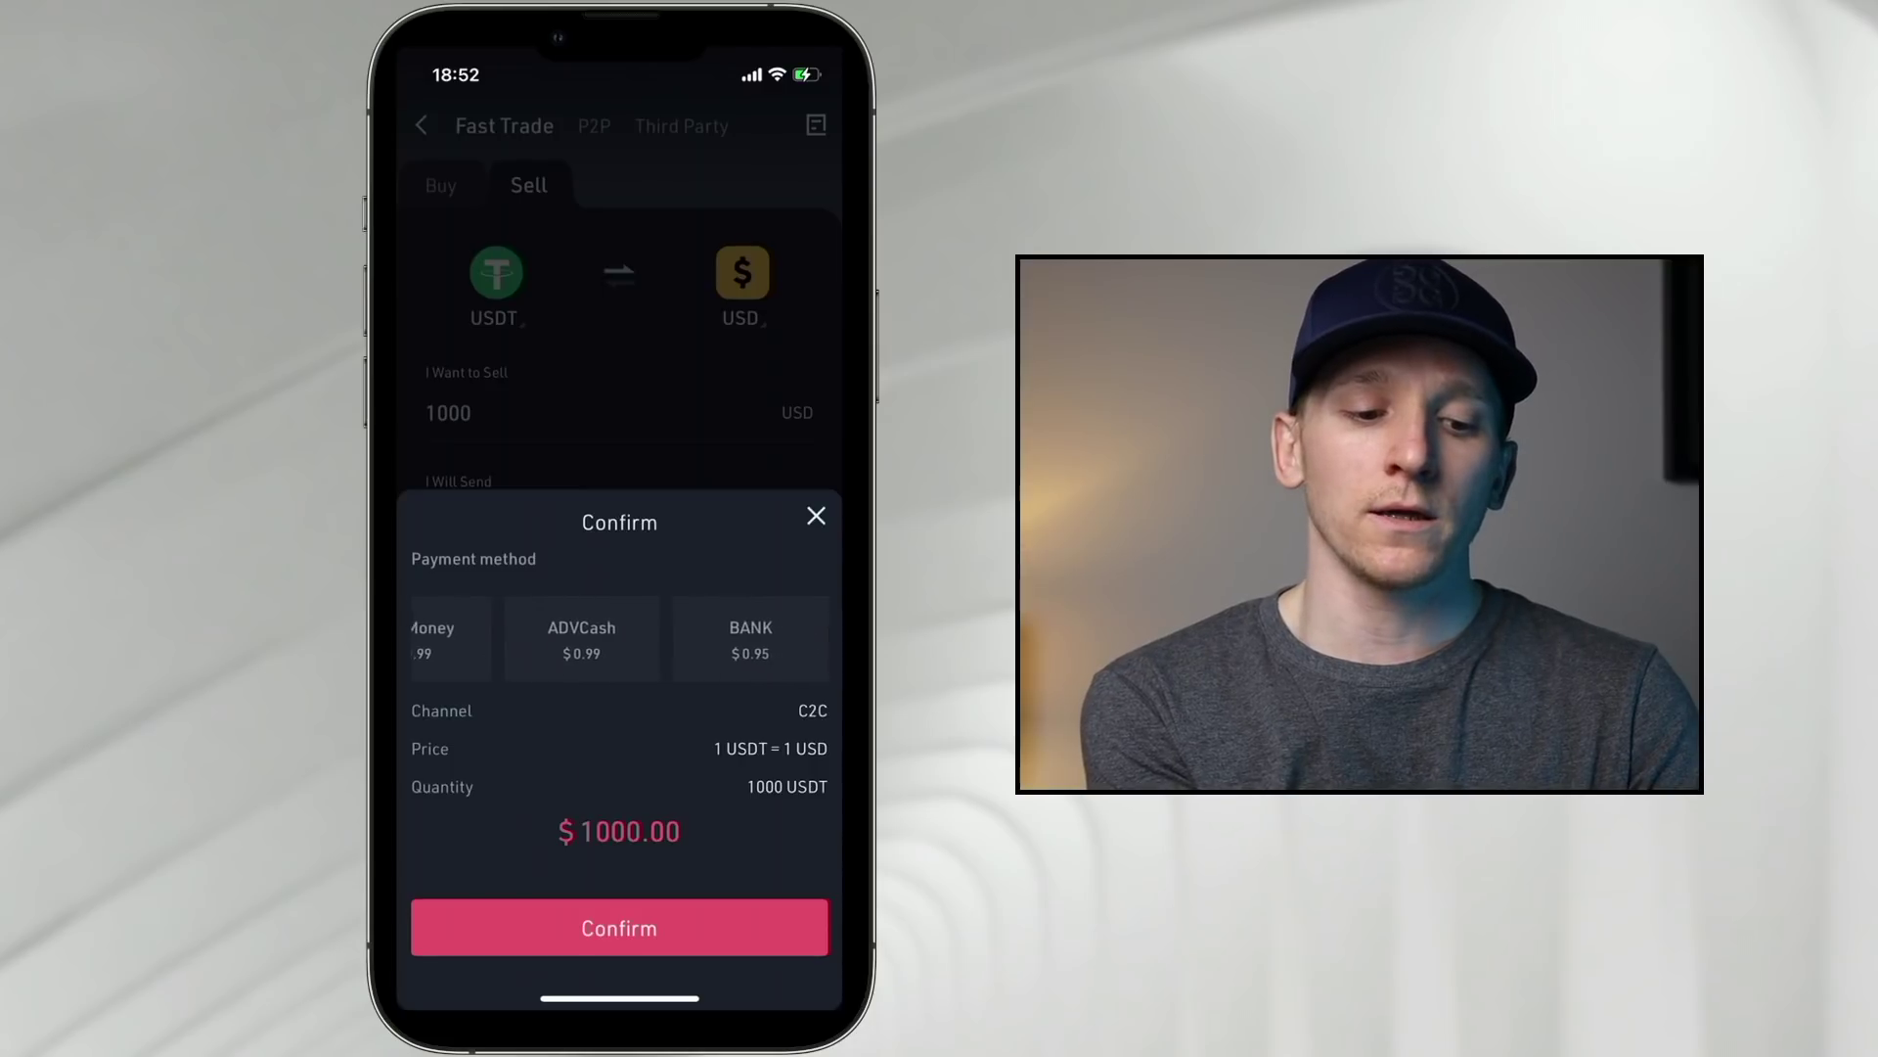
scroll(626, 638, "right", 3)
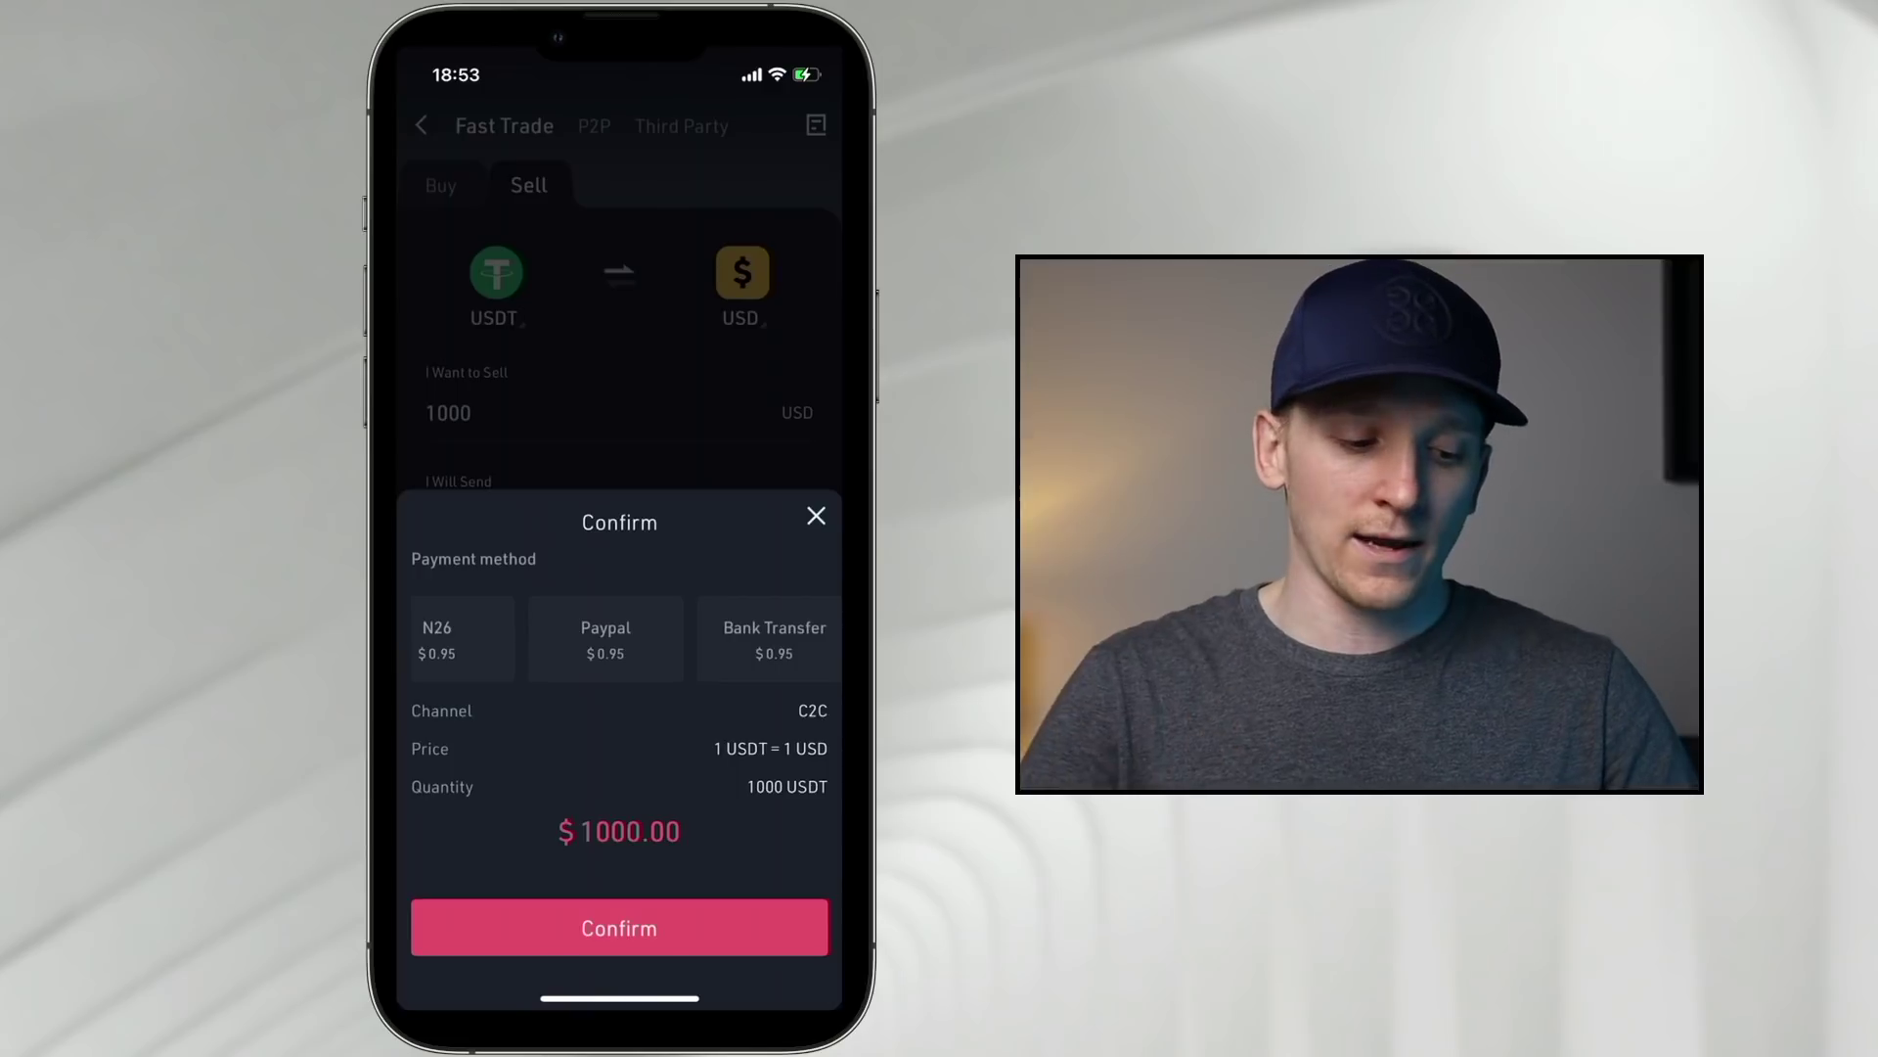
scroll(619, 638, "left", 5)
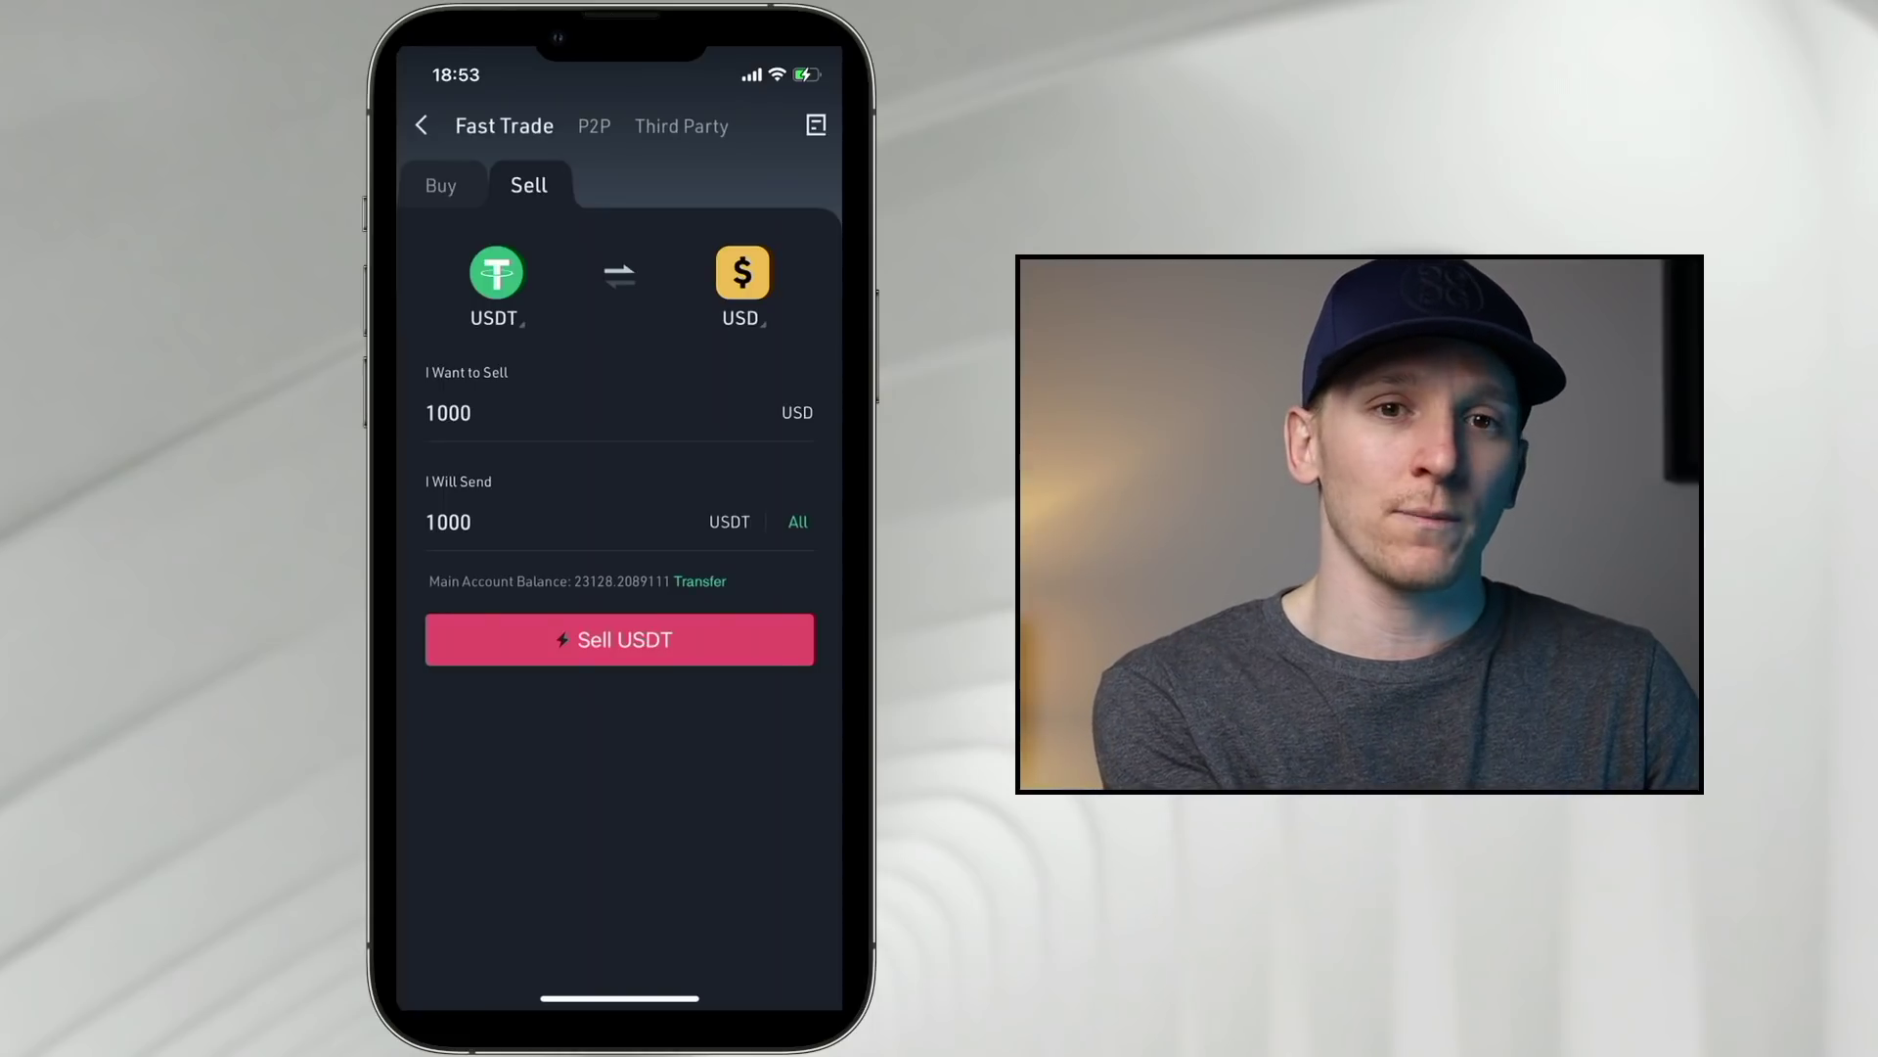
Review the P2P offers for selling USDT in USD, comparing prices, limits and payment methods, and return to Fast Trade
left_click(594, 126)
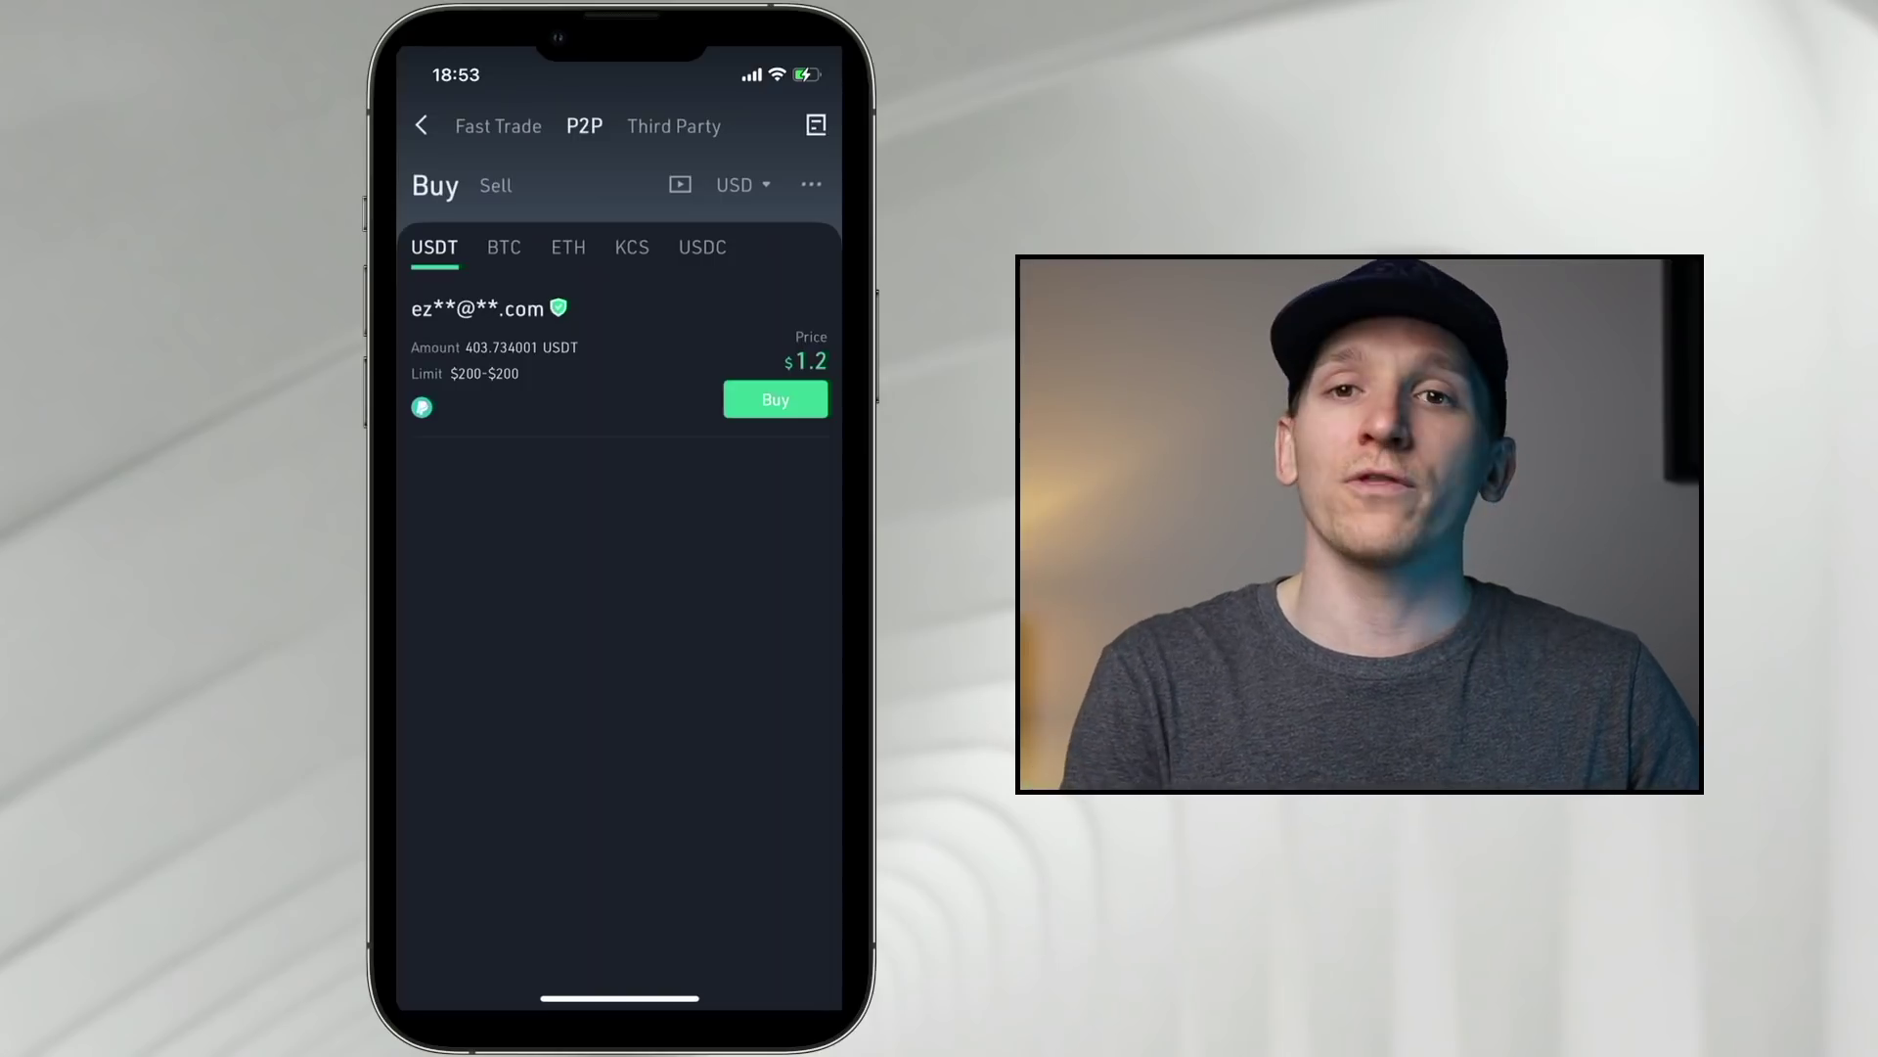
left_click(496, 185)
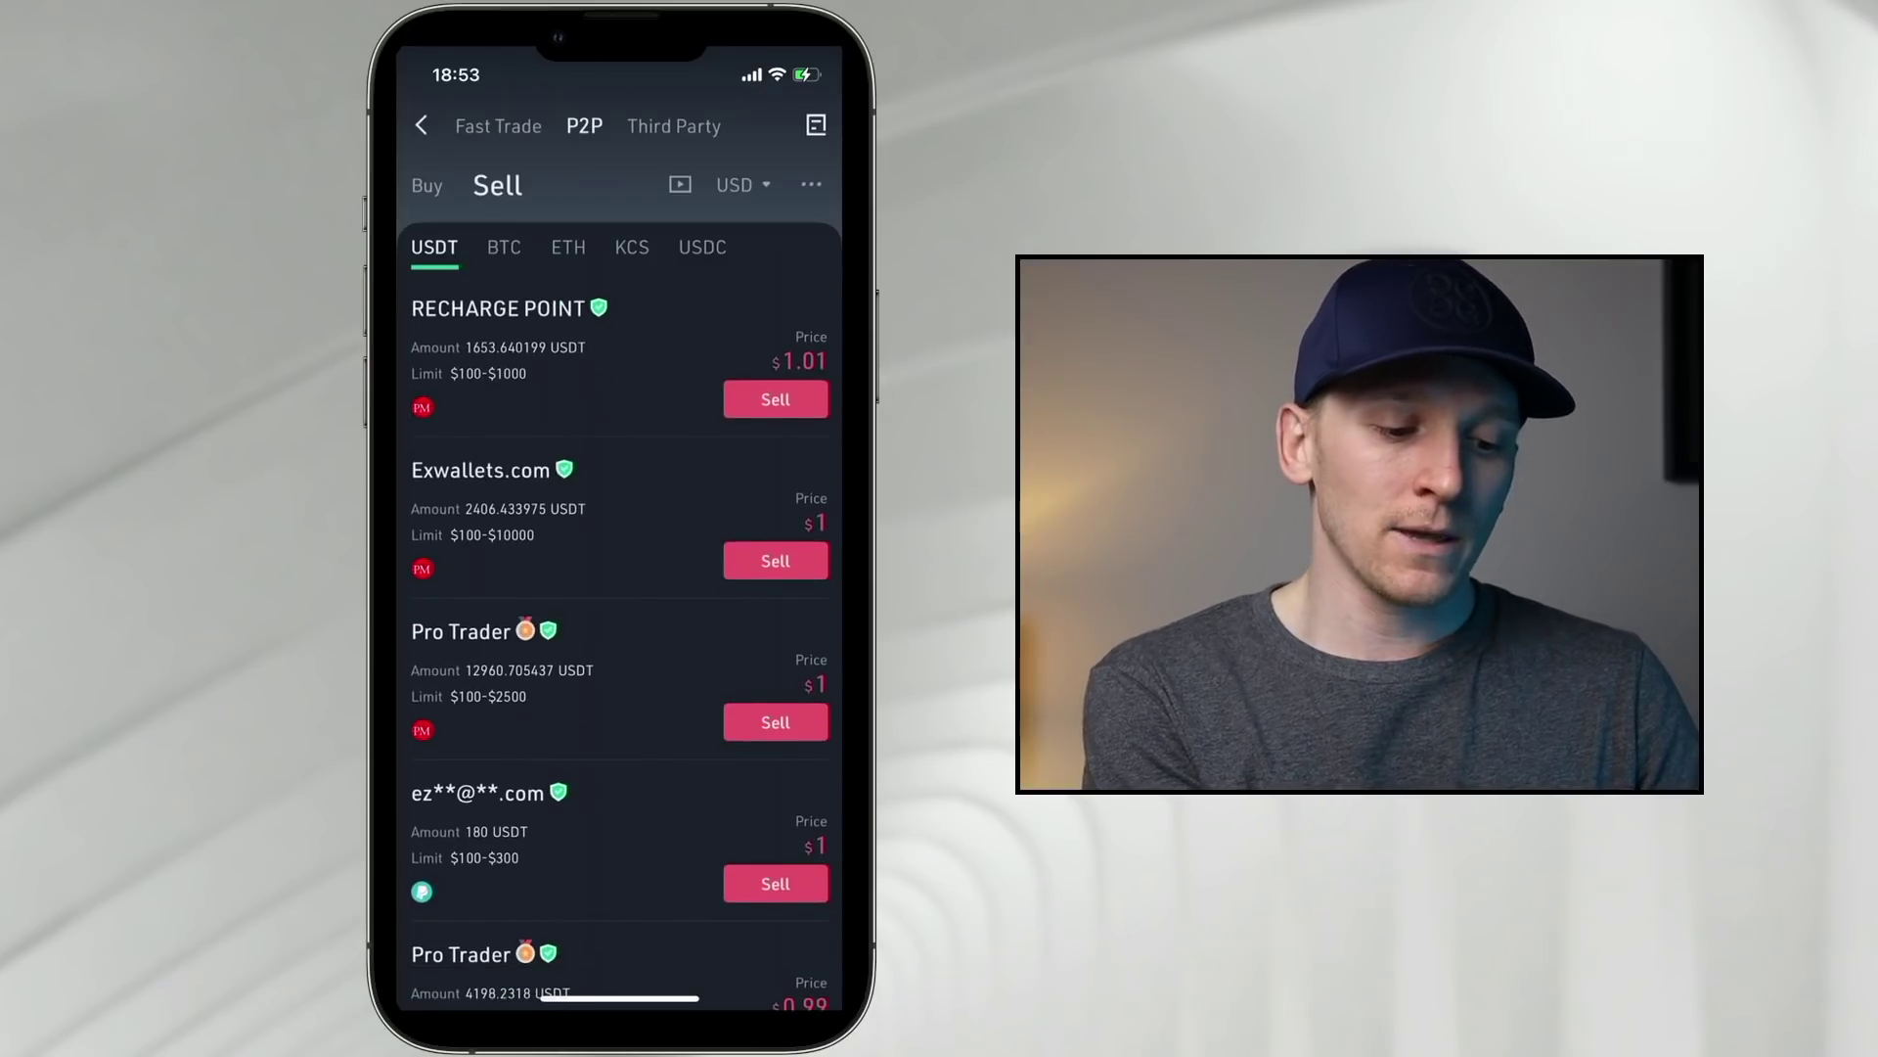
scroll(625, 643, "down", 3)
scroll(625, 642, "down", 3)
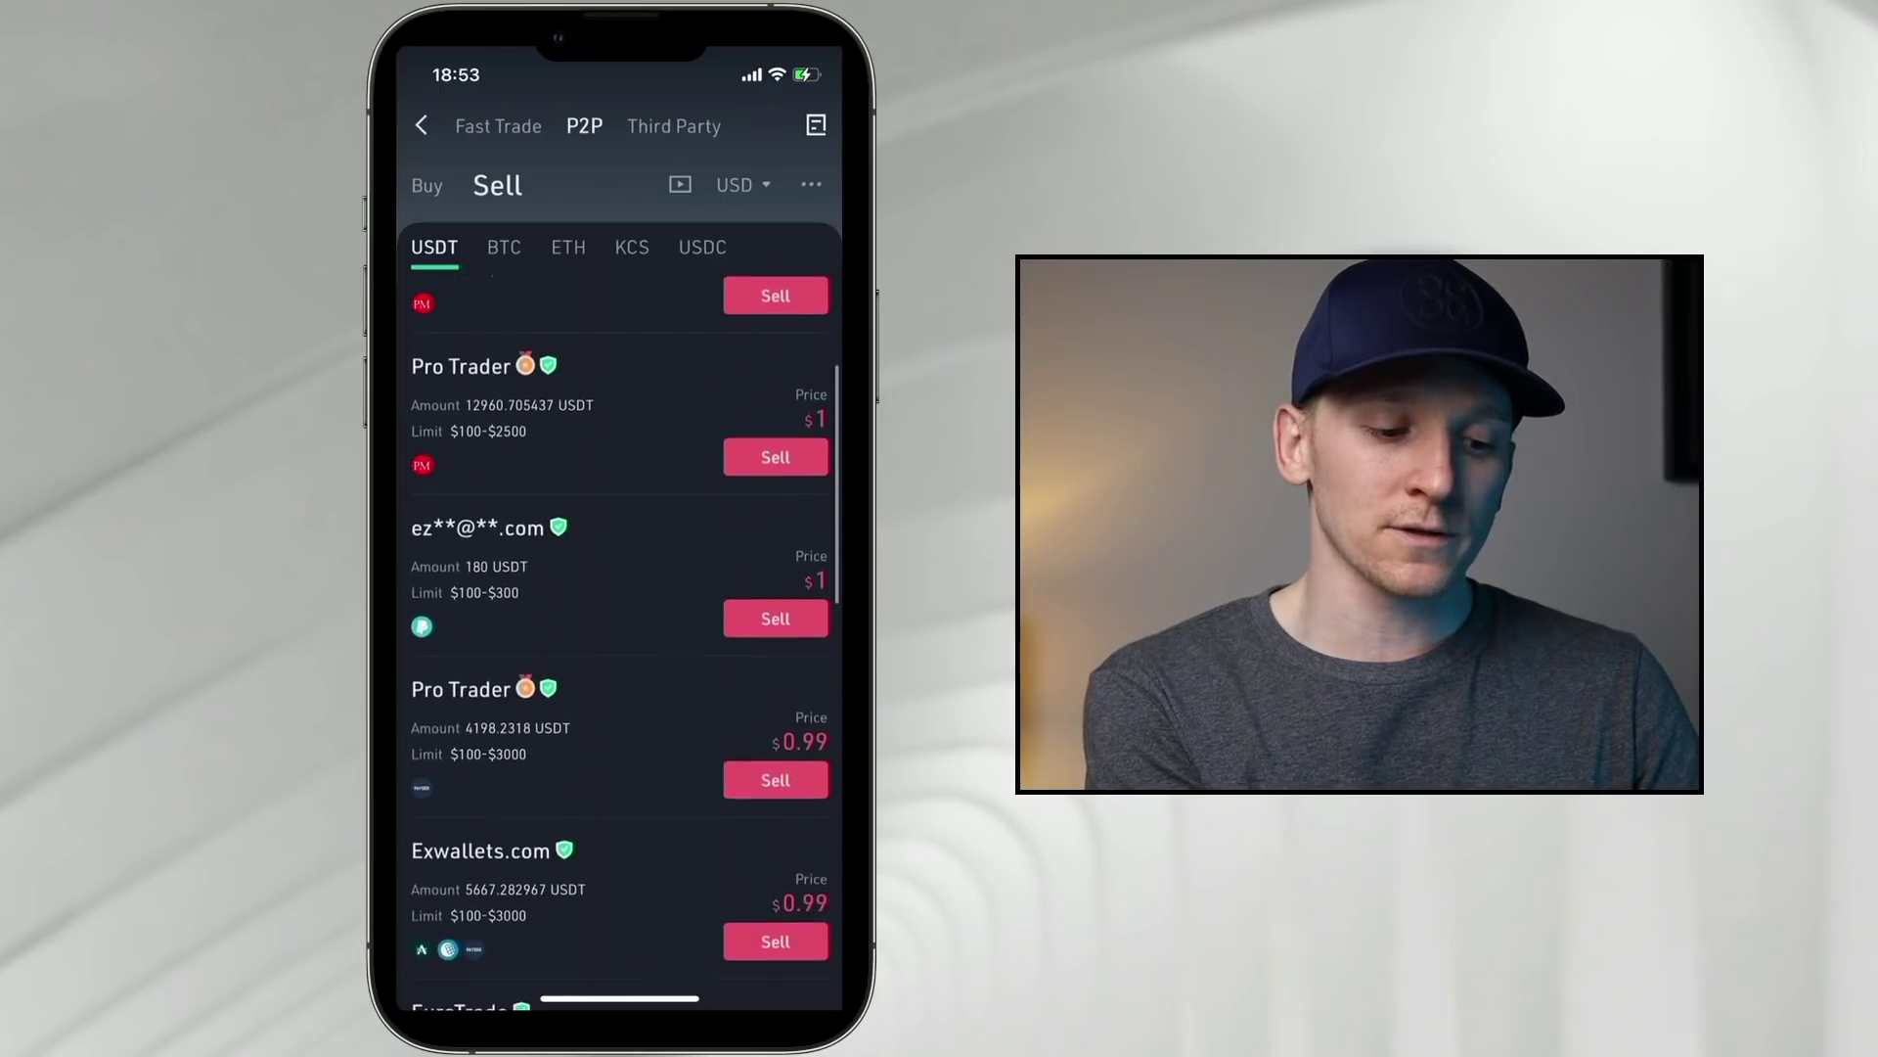
scroll(625, 643, "down", 3)
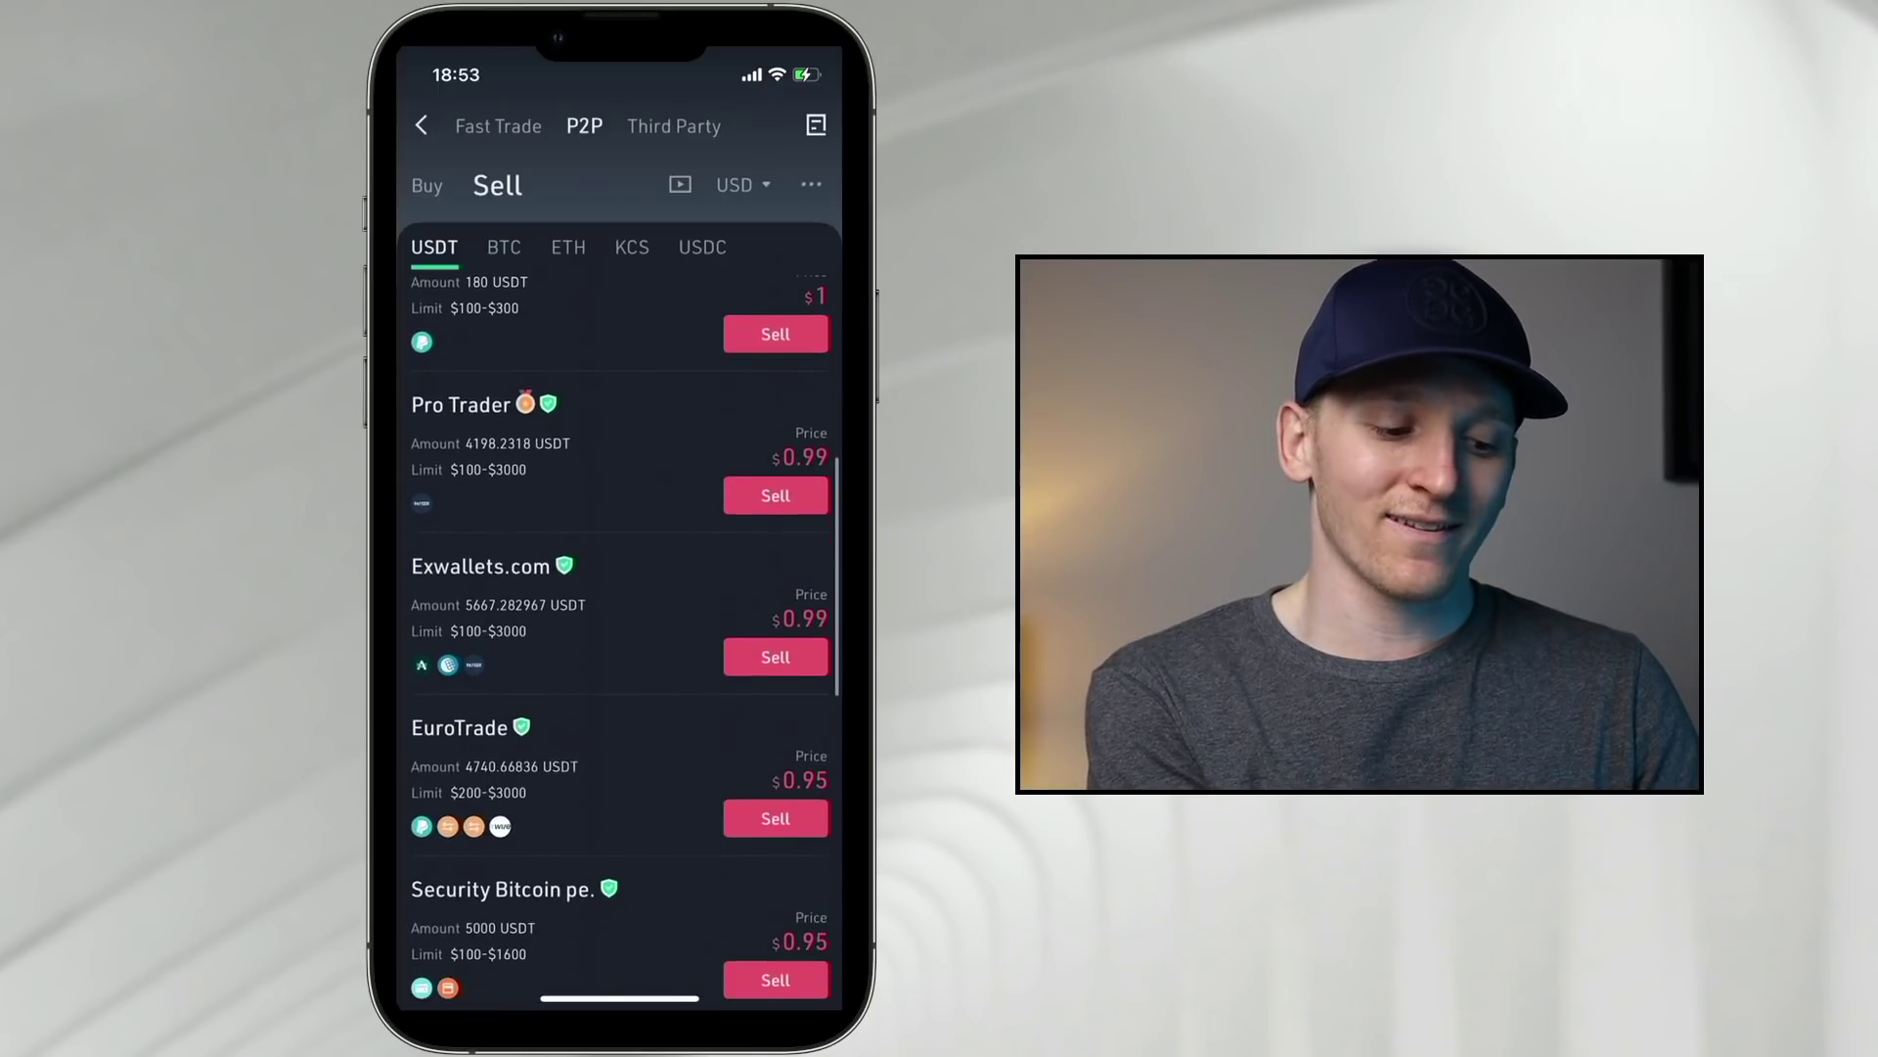
scroll(625, 643, "up", 1)
scroll(625, 643, "up", 5)
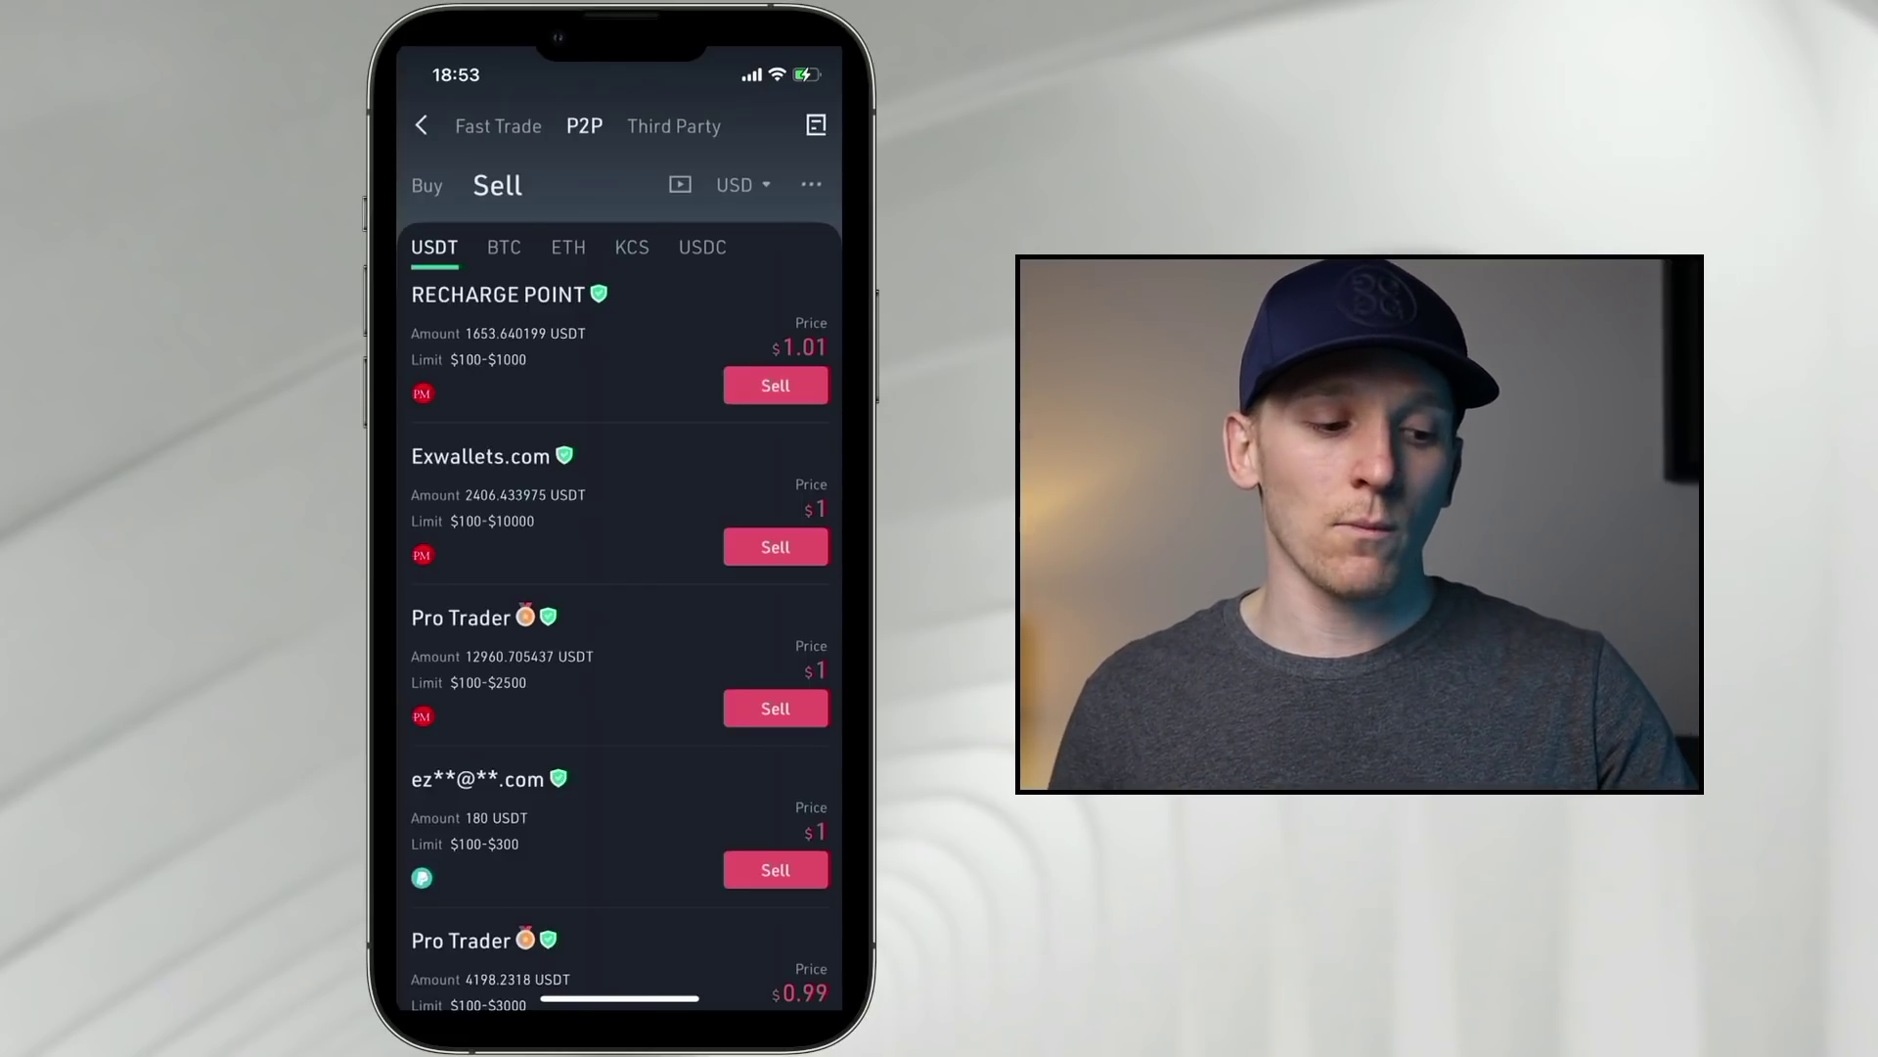
left_click(498, 125)
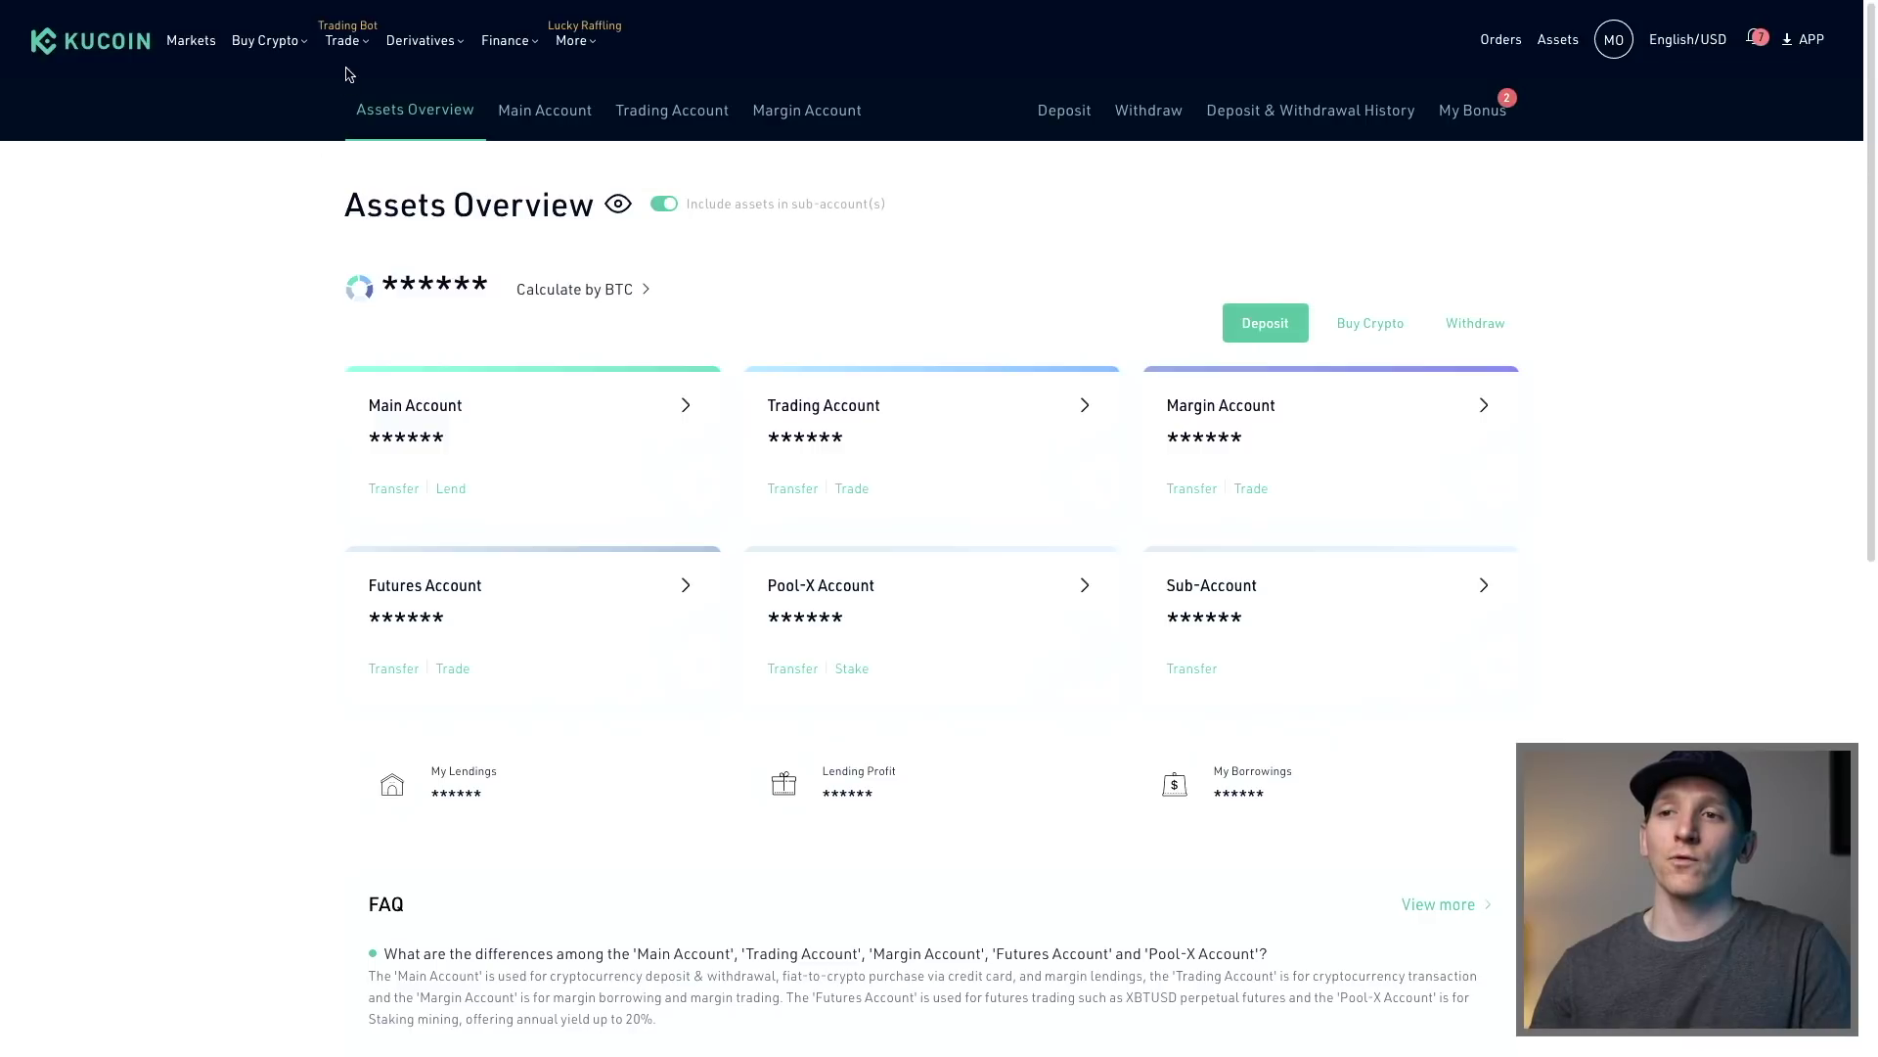
Switch to the KuCoin website, open the spot trading page, dismiss the location request and check the chart layout choices
mouse_move(349, 51)
left_click(262, 107)
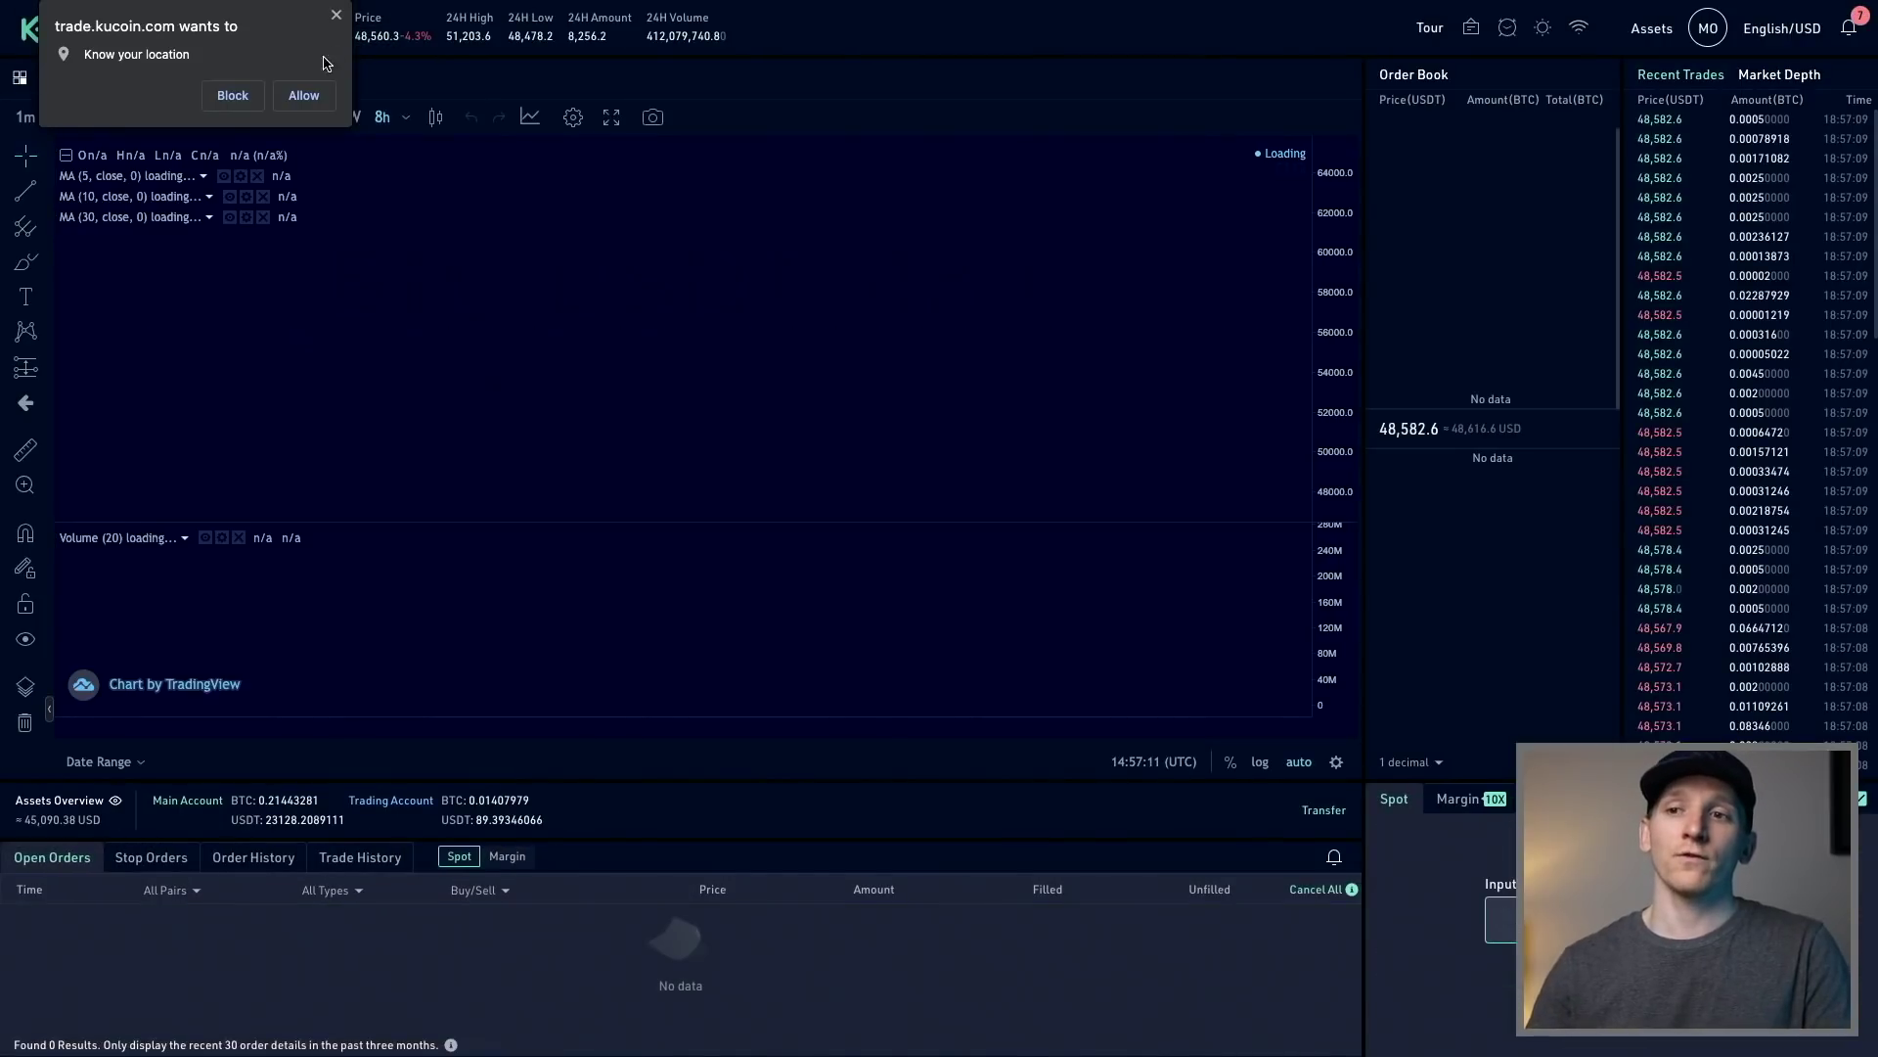
left_click(337, 14)
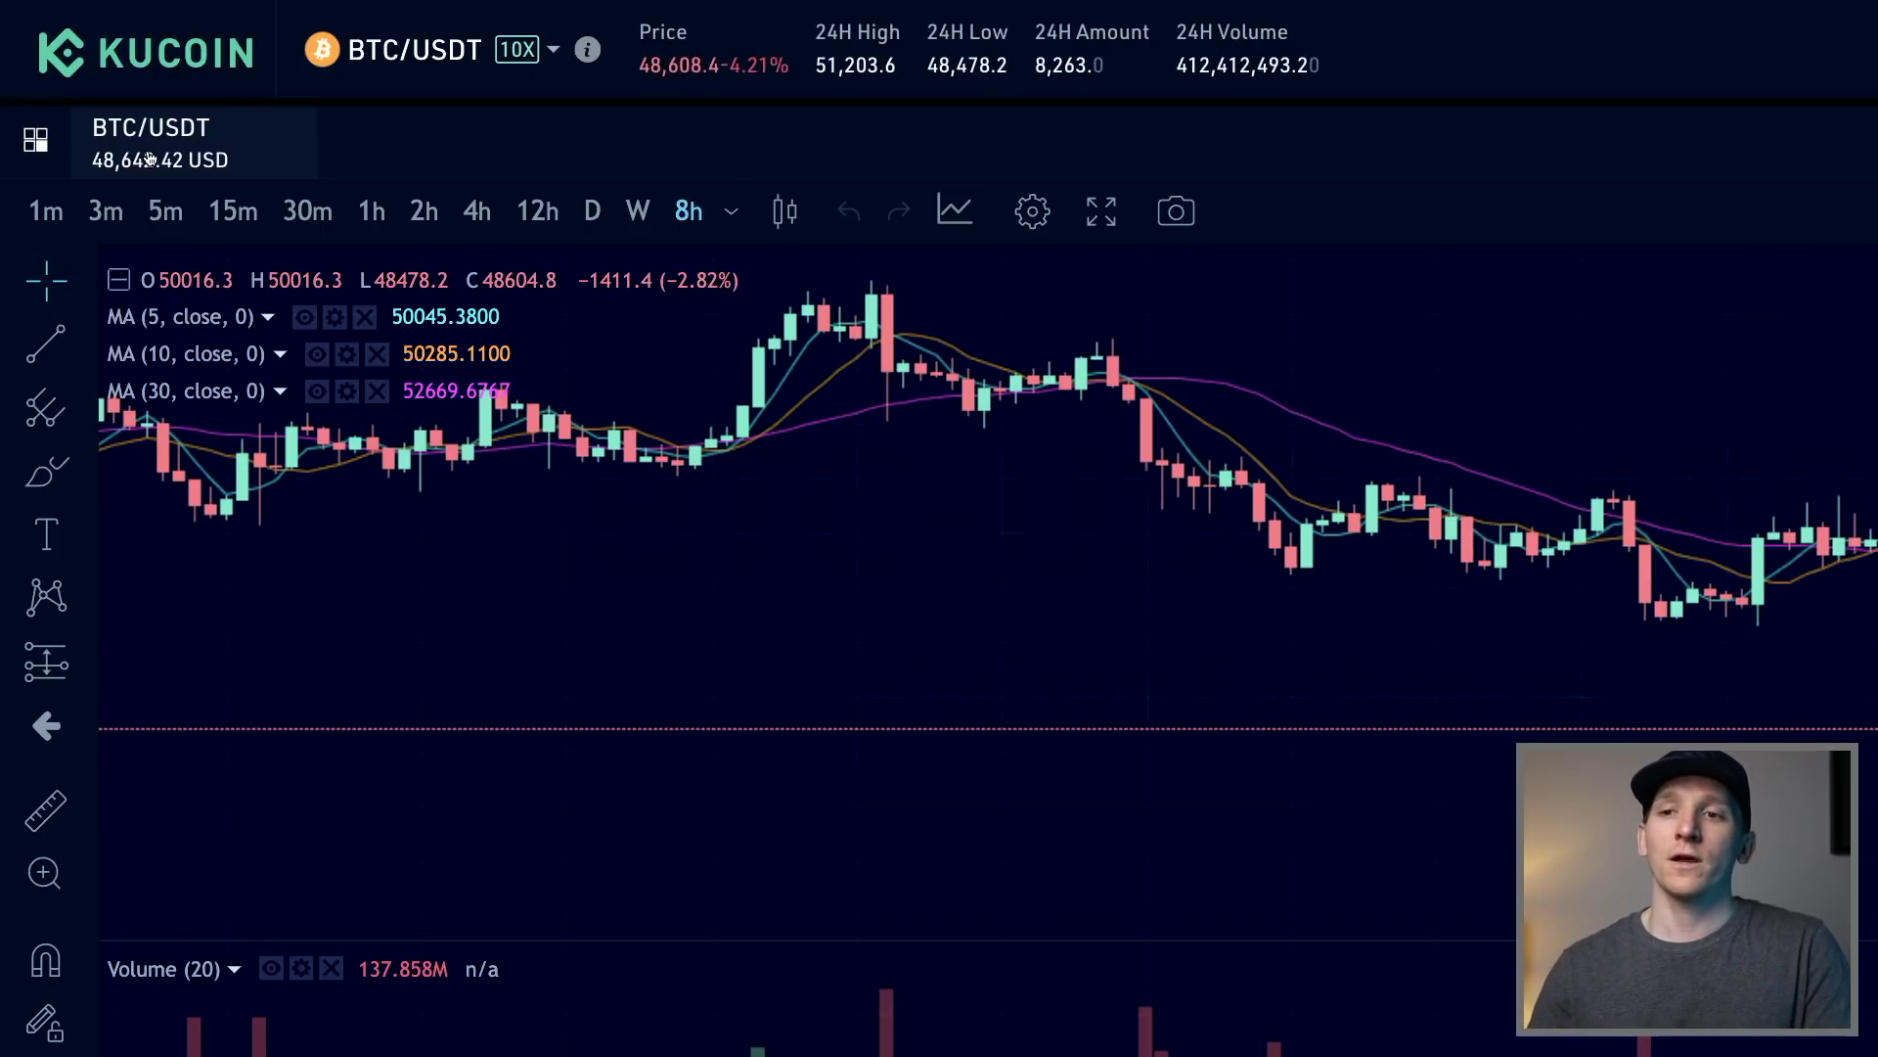
left_click(35, 145)
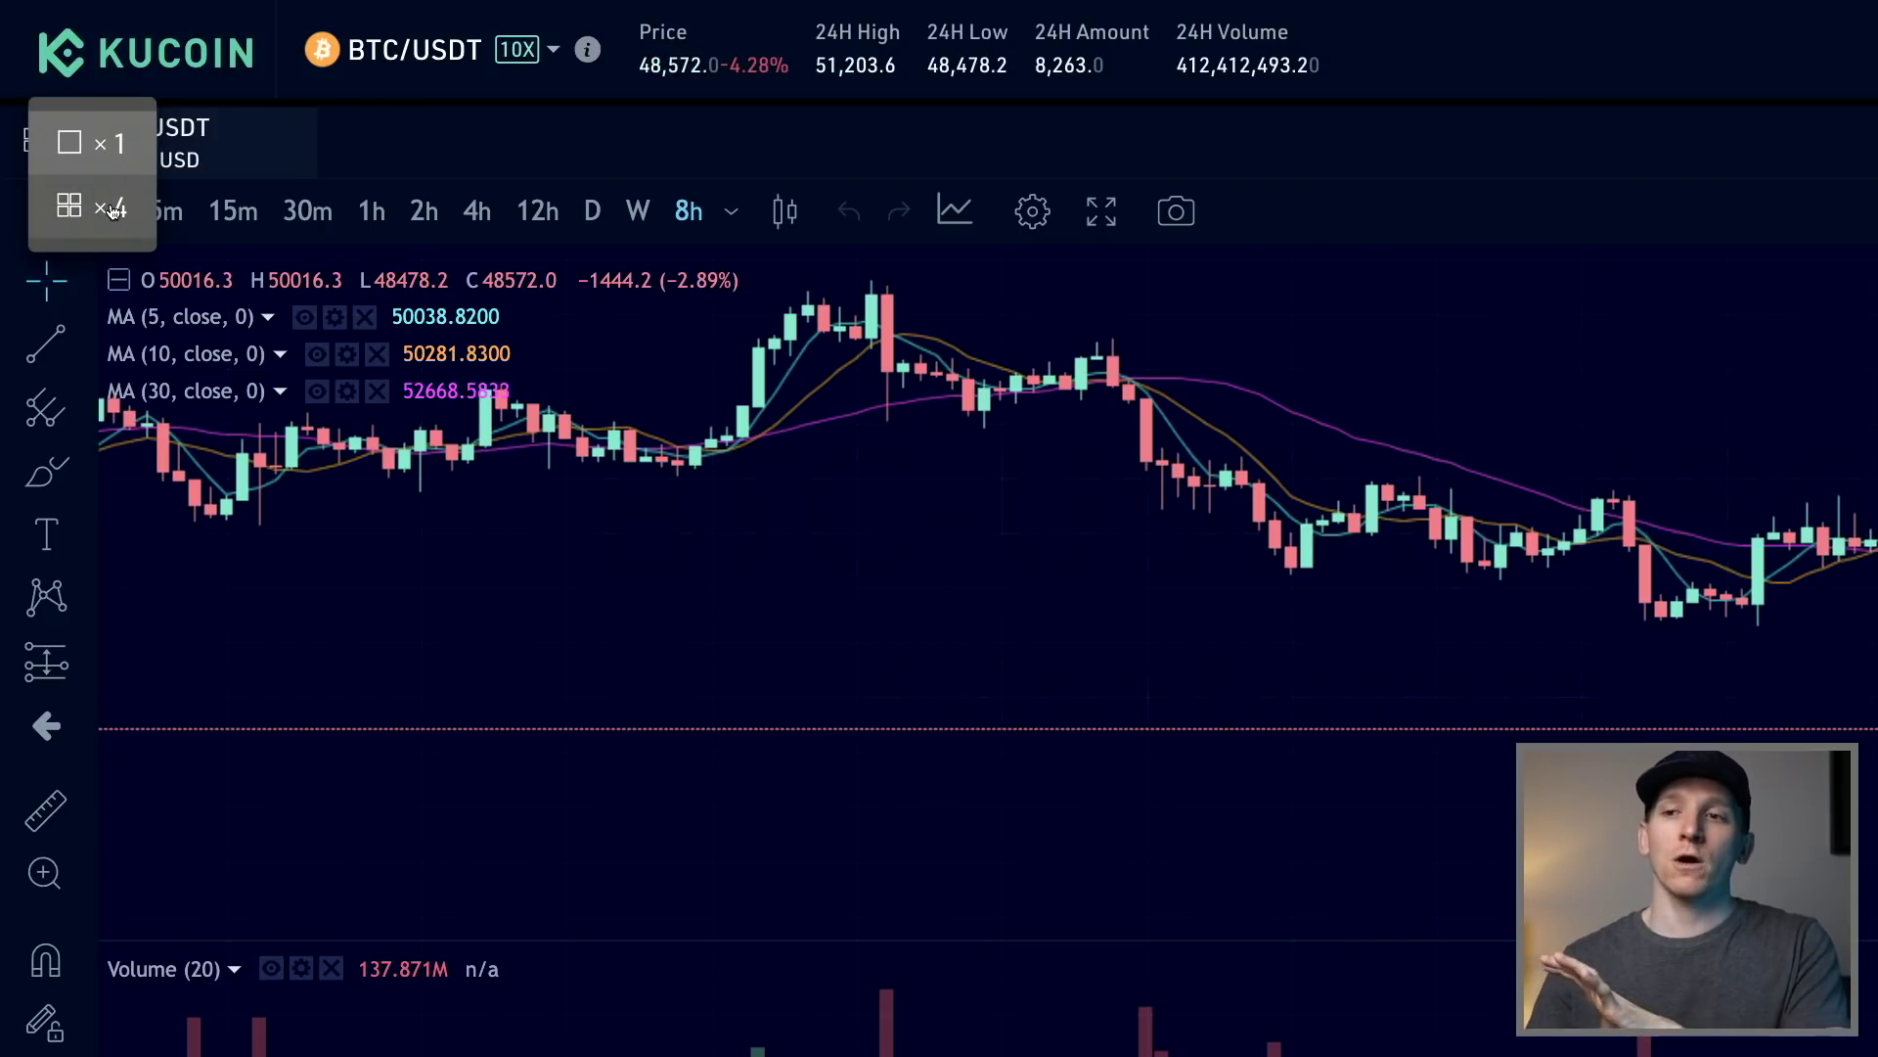
left_click(433, 136)
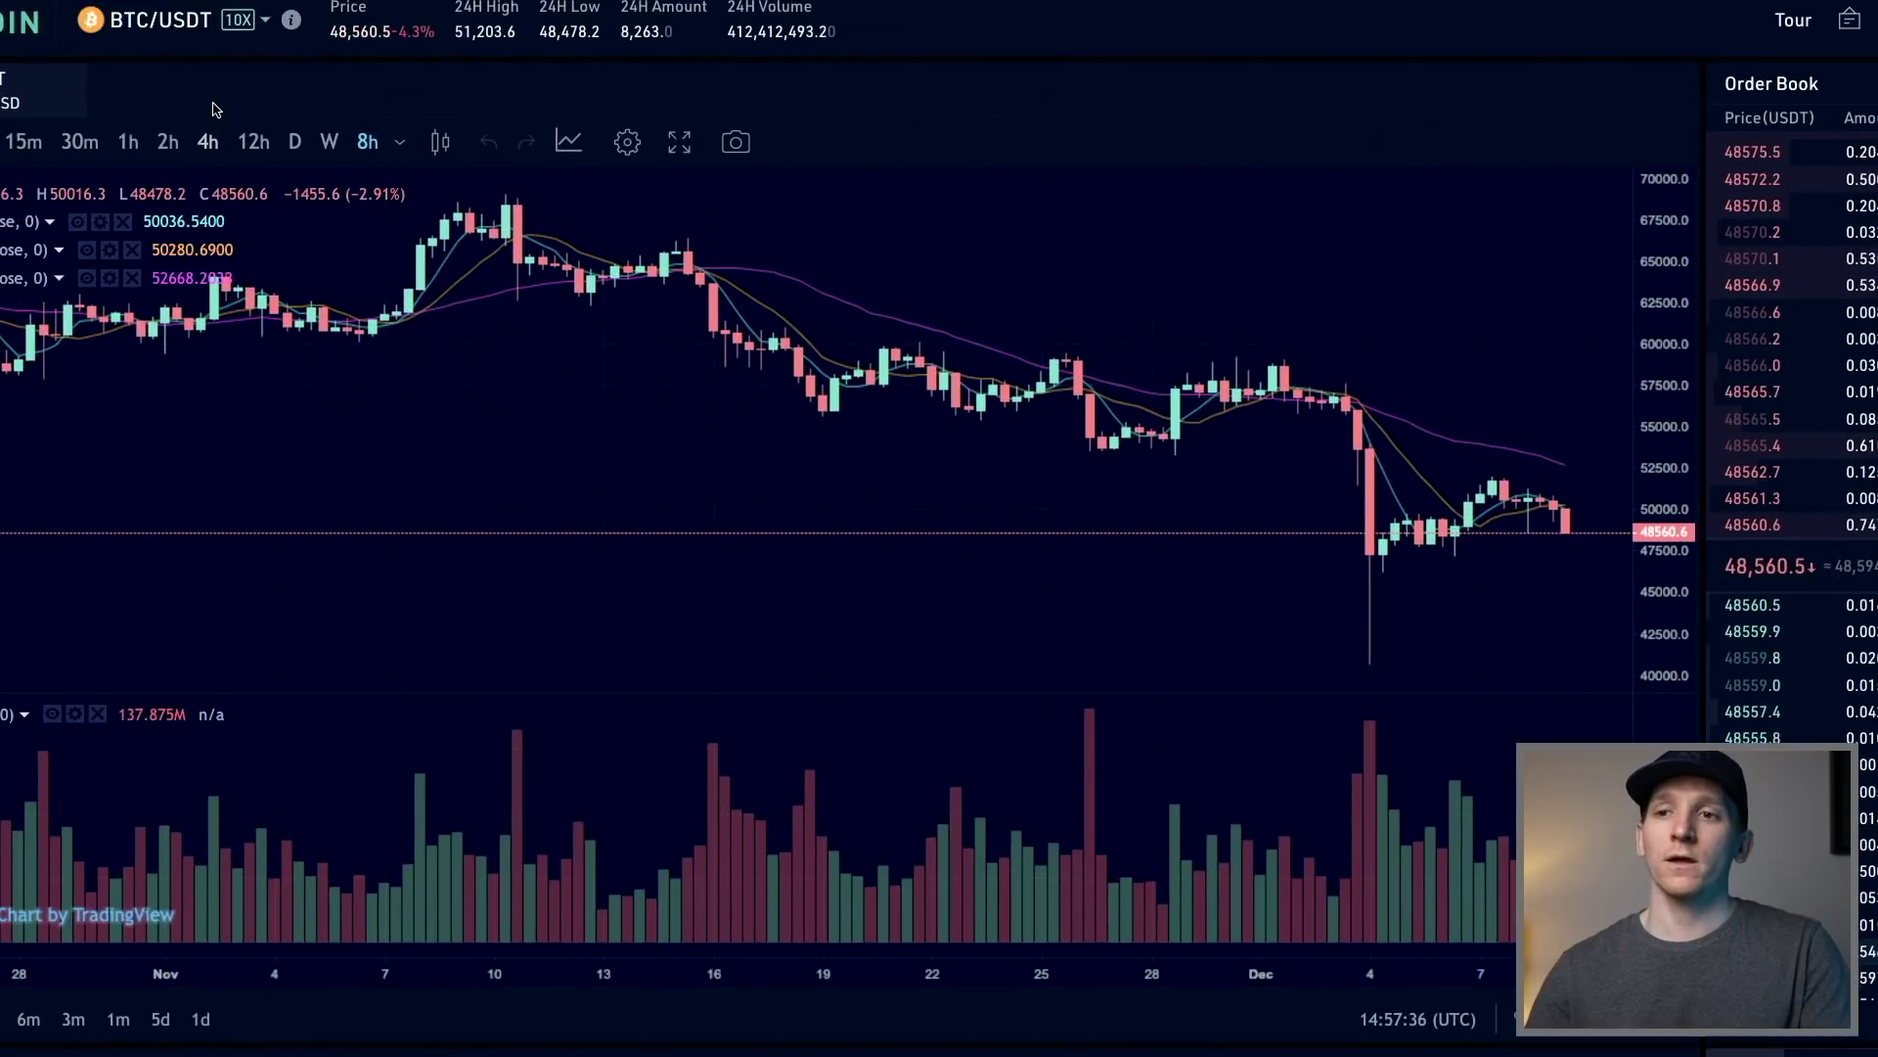
Search the trading pairs for ETH and open the ETH/USDT chart
left_click(393, 48)
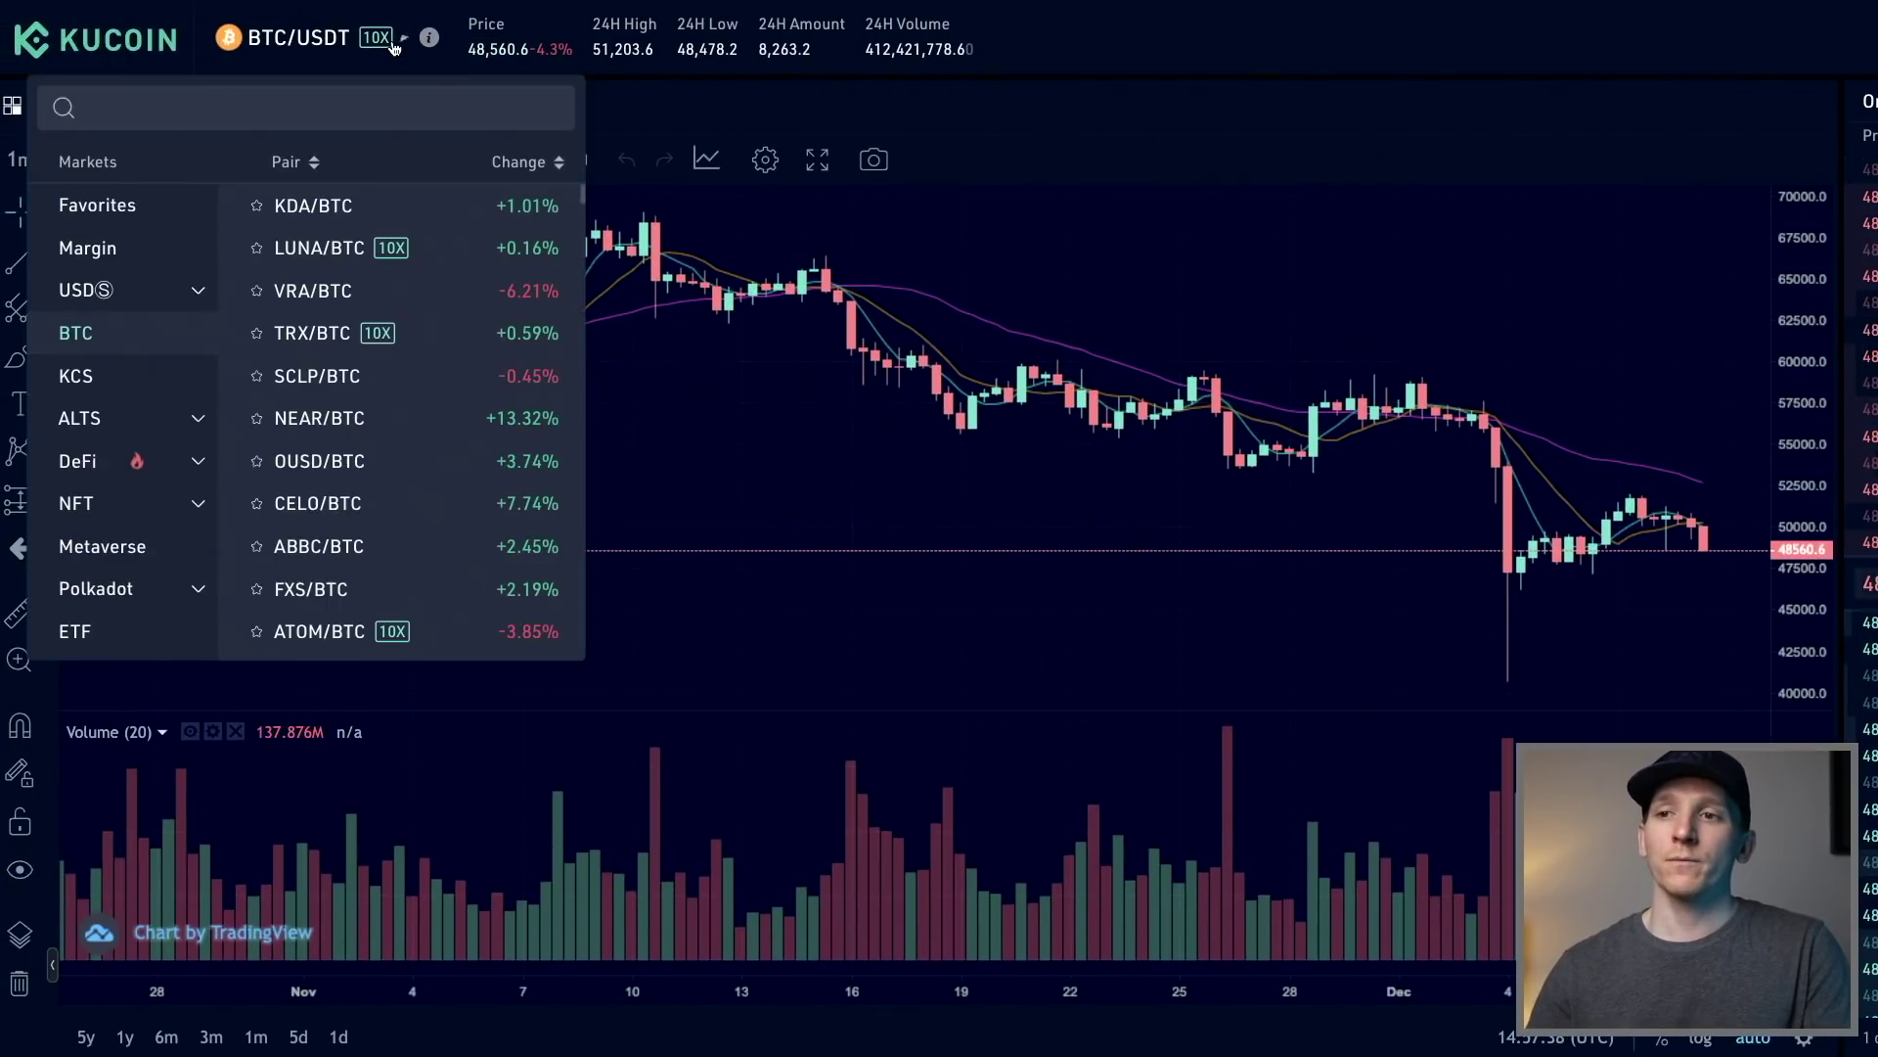
left_click(201, 98)
type("ETH")
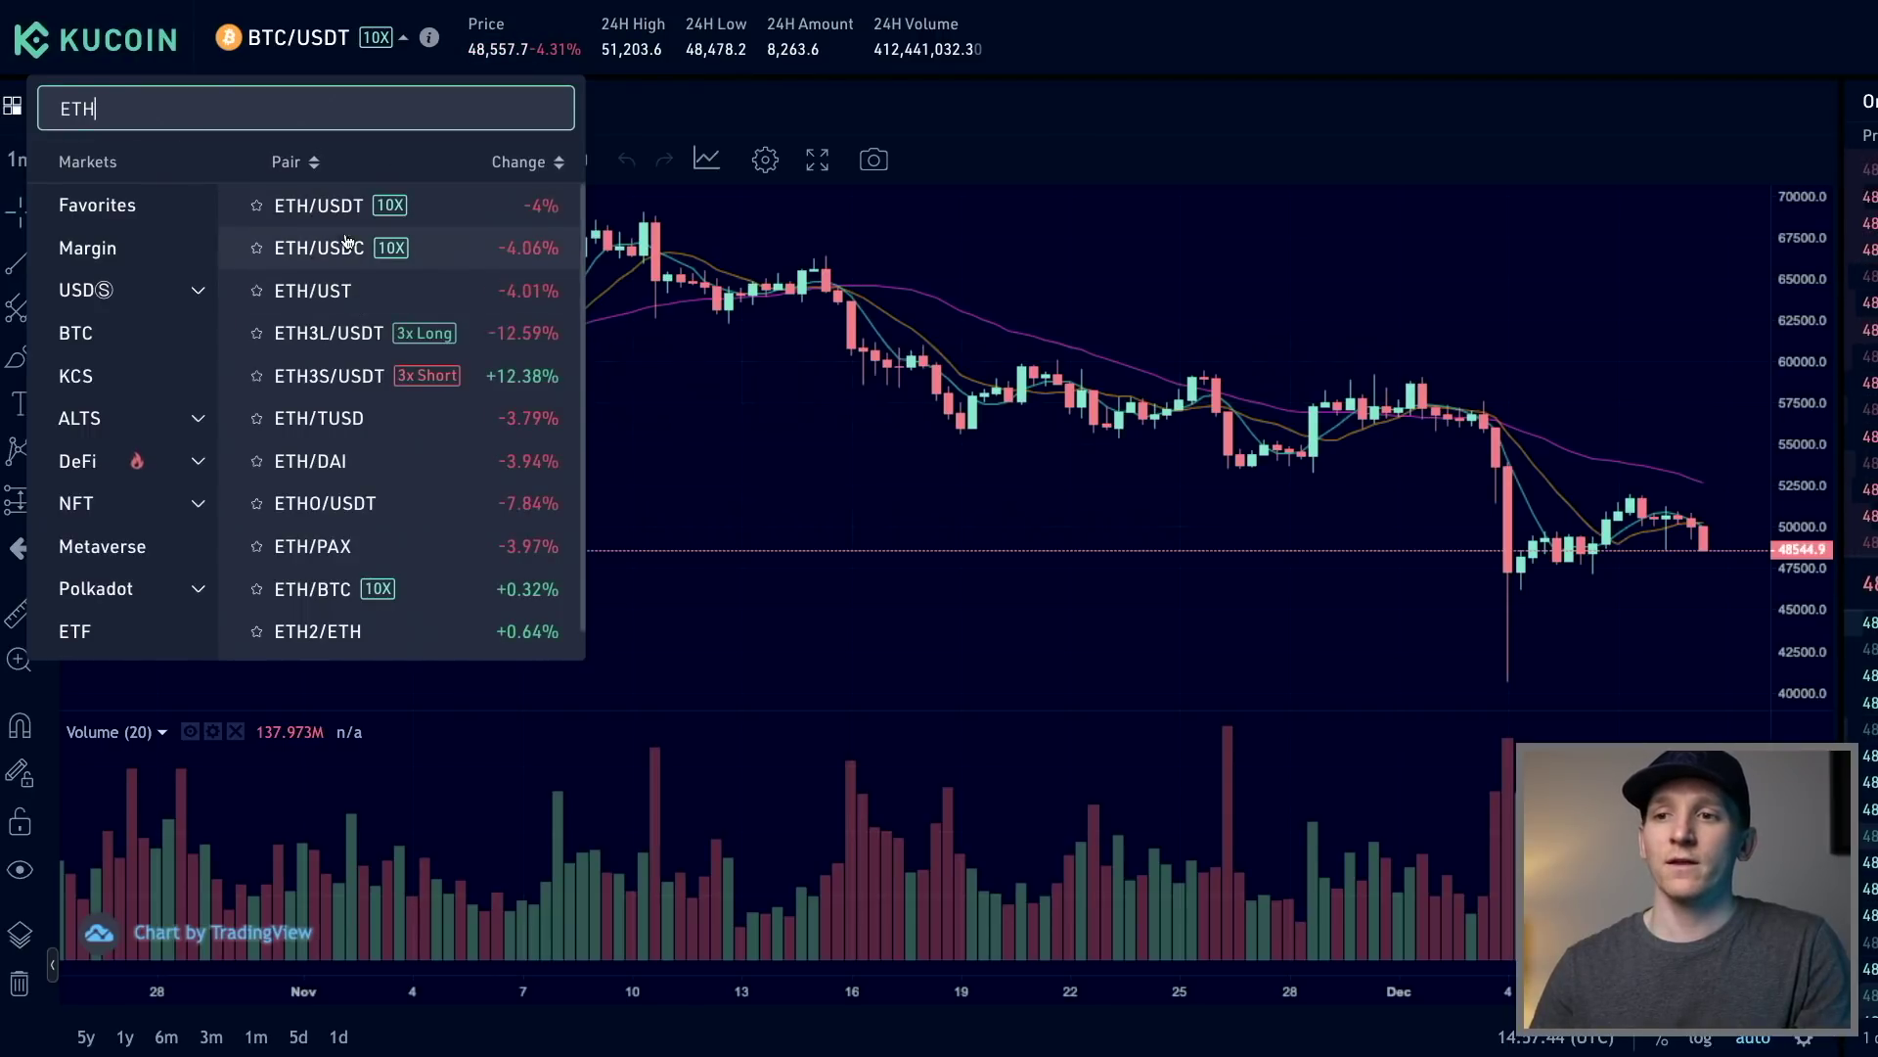
left_click(336, 213)
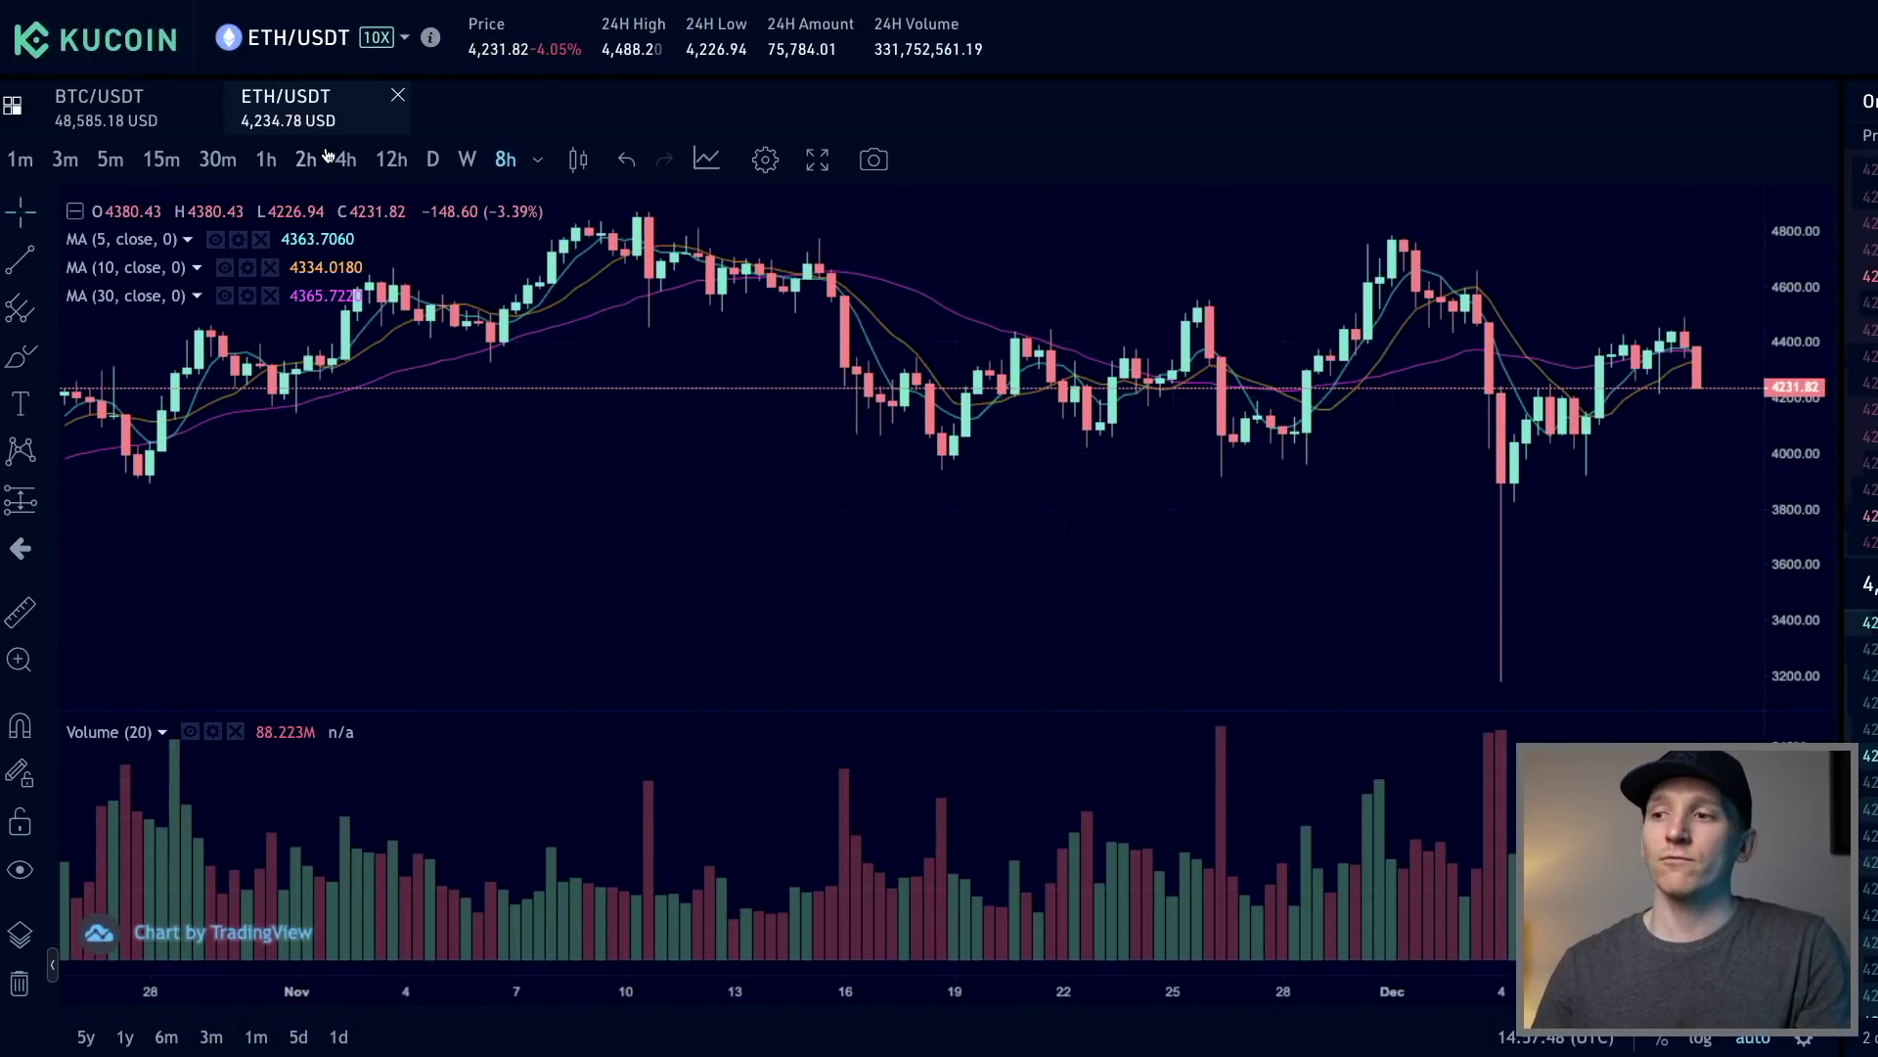
Return to the BTC/USDT market and switch the chart area to the four-chart layout
left_click(137, 112)
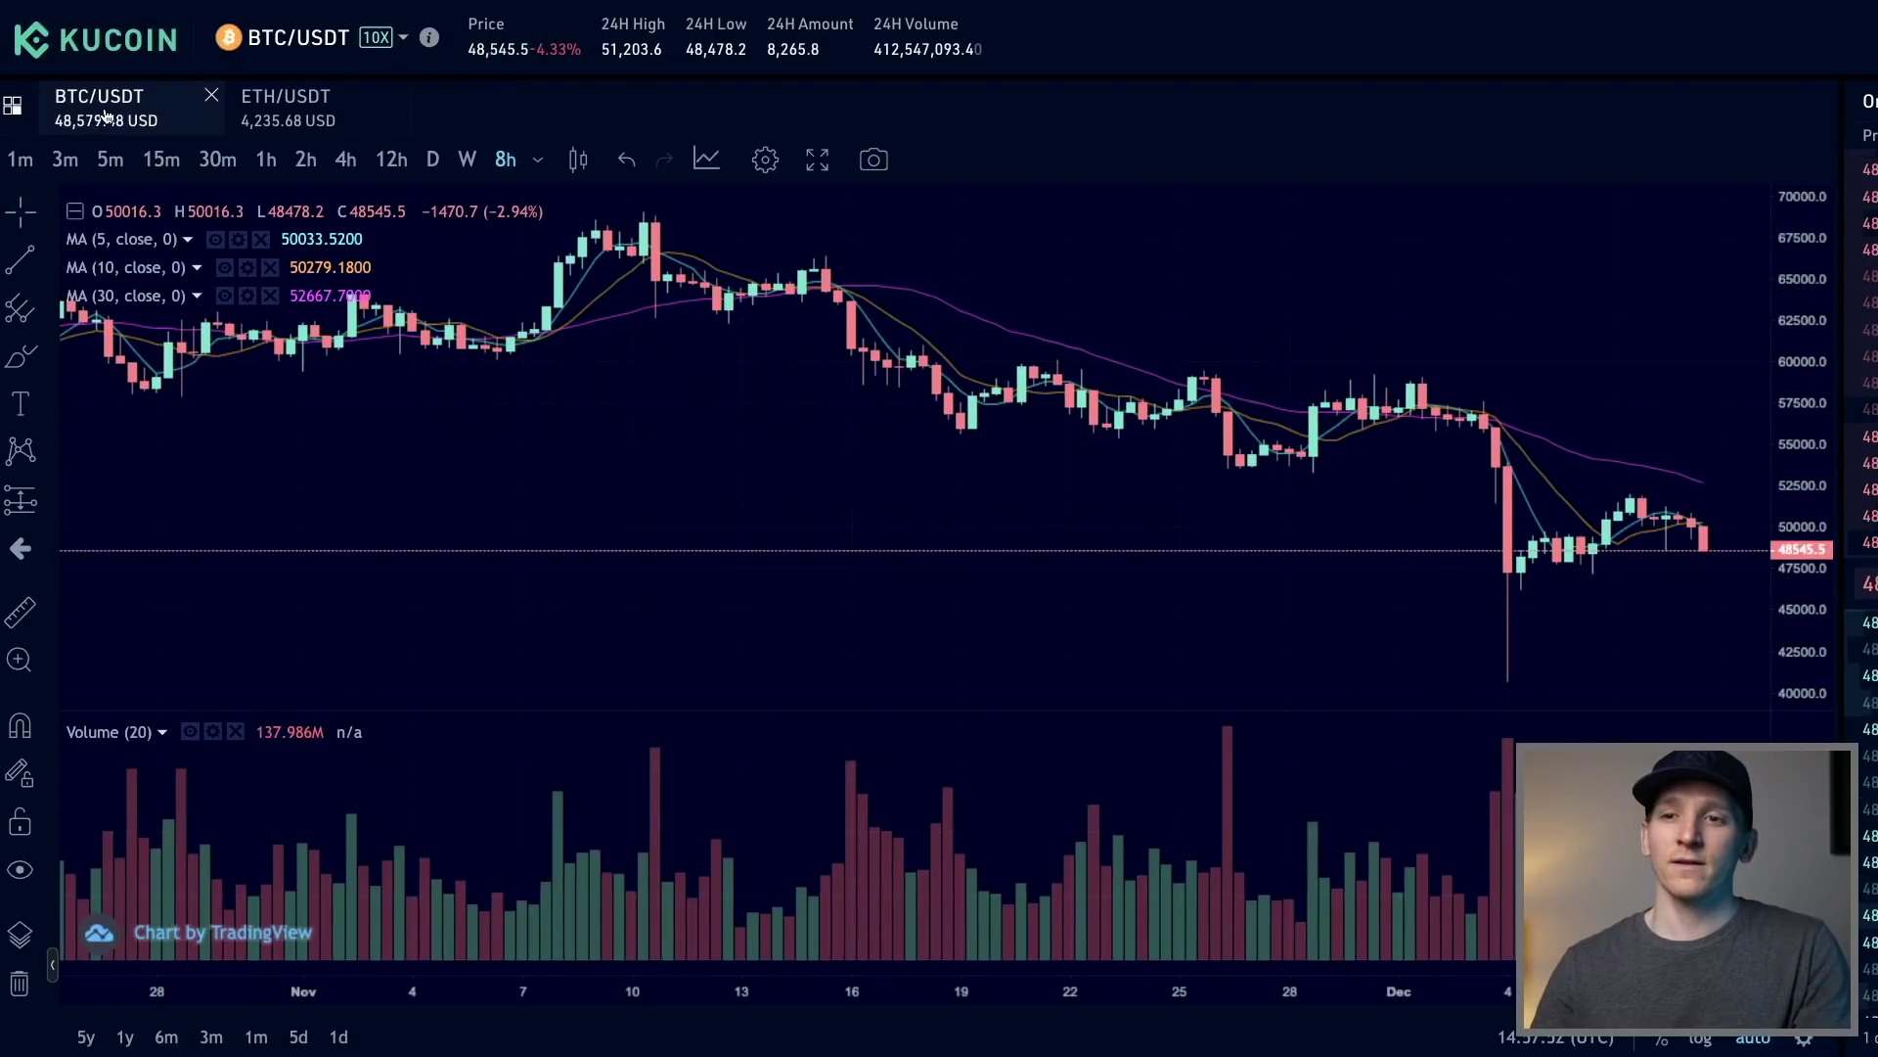
left_click(15, 111)
left_click(54, 156)
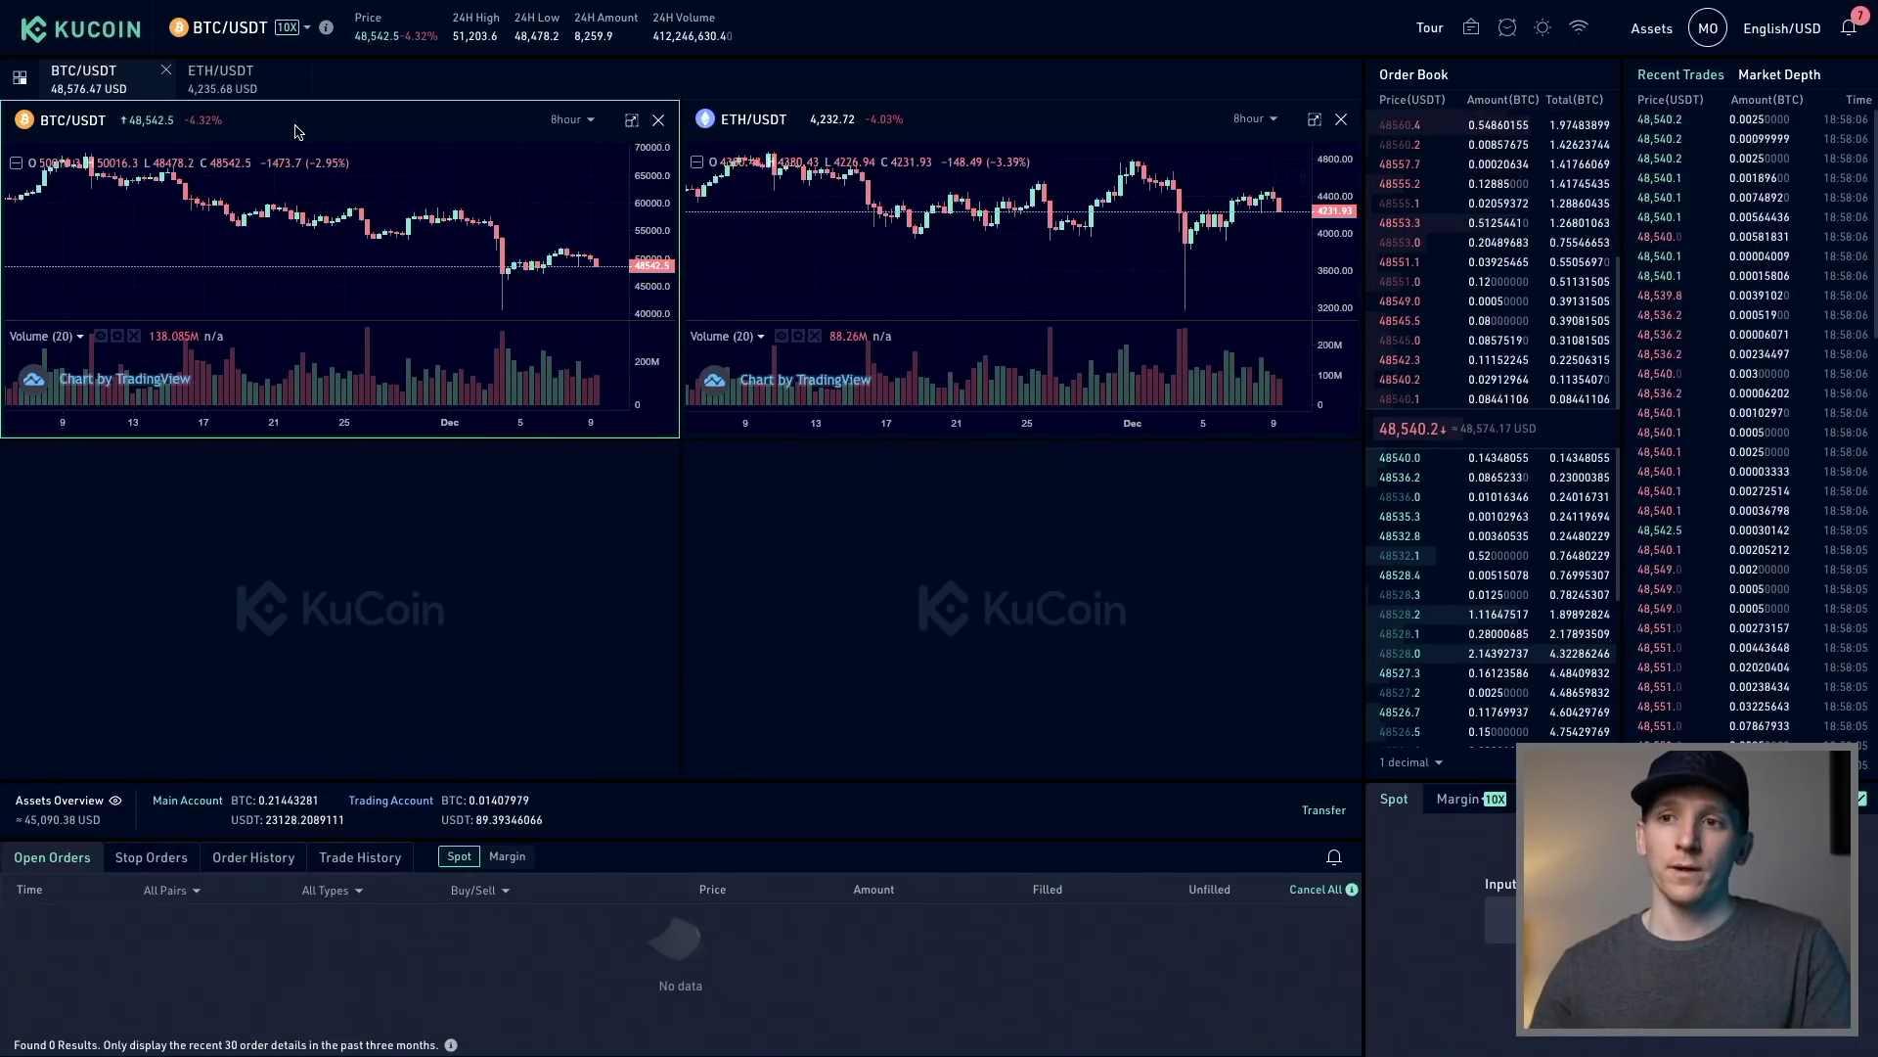
Search the trading pairs for ADA and close the list without choosing a pair
left_click(262, 32)
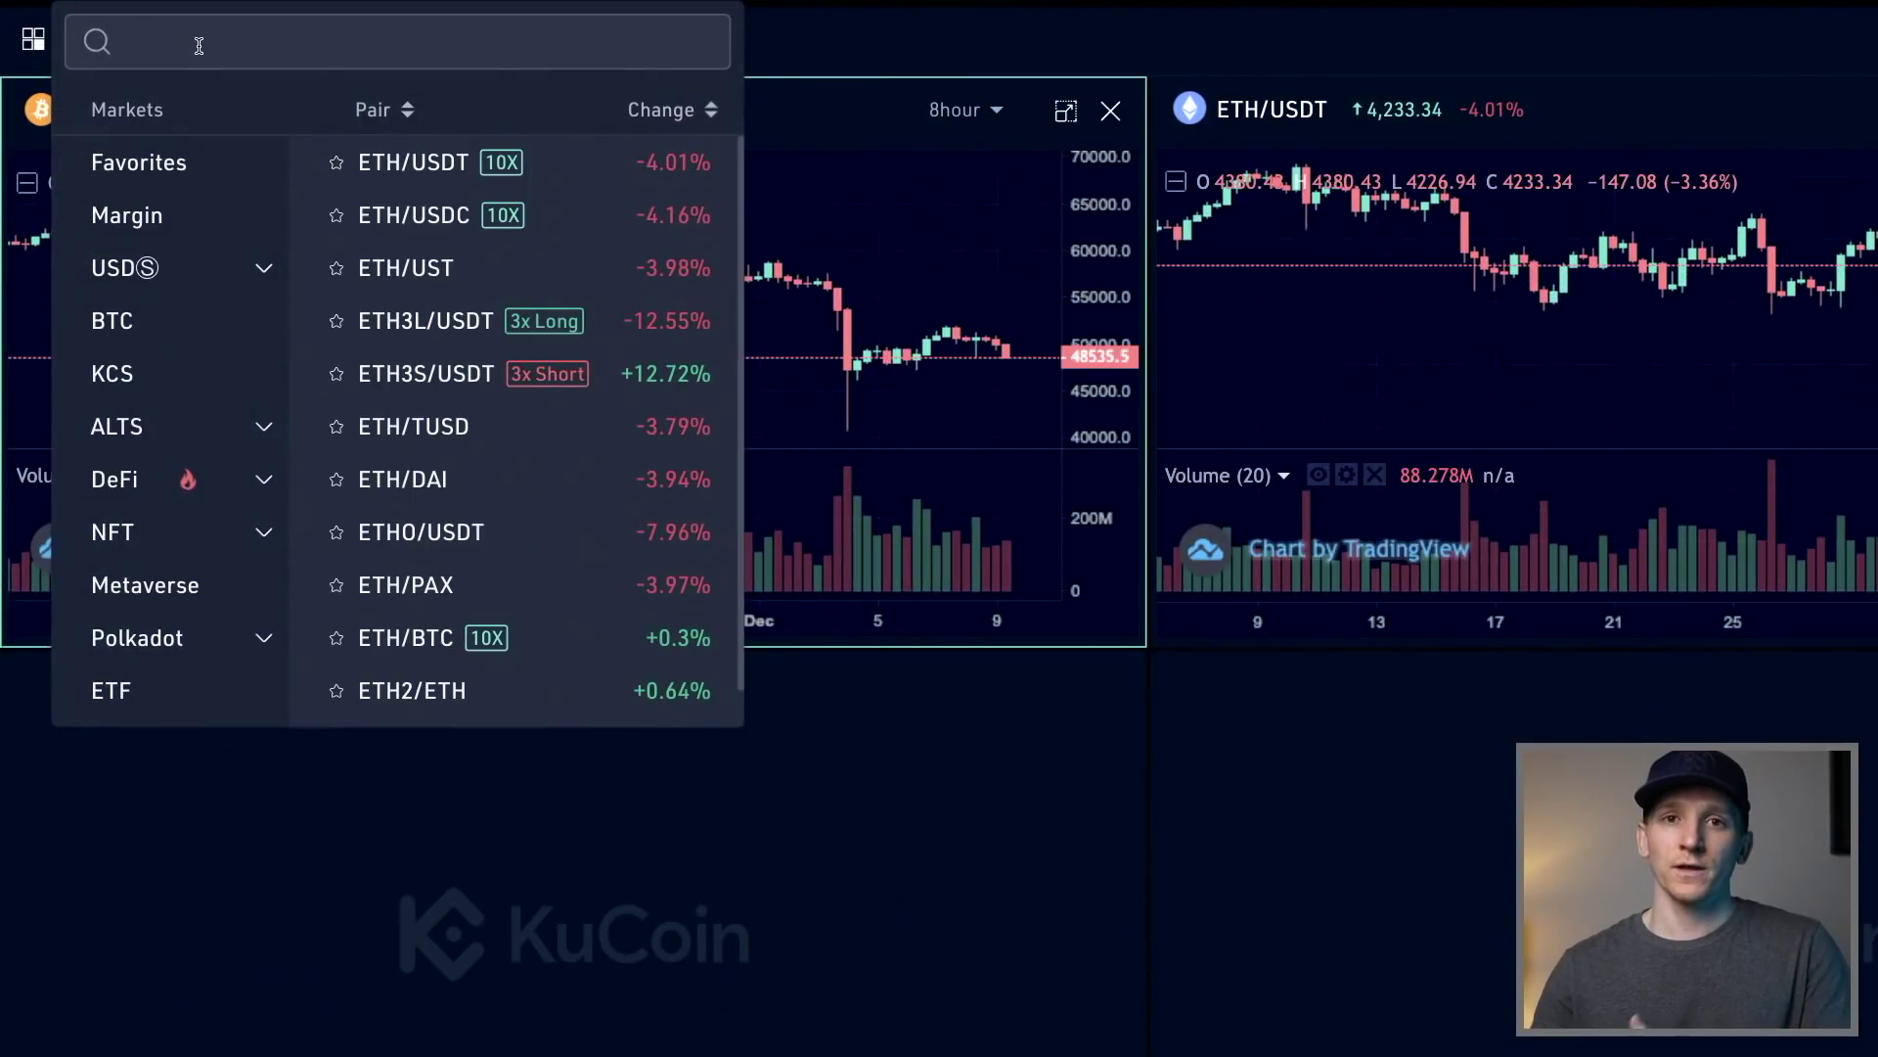
left_click(199, 45)
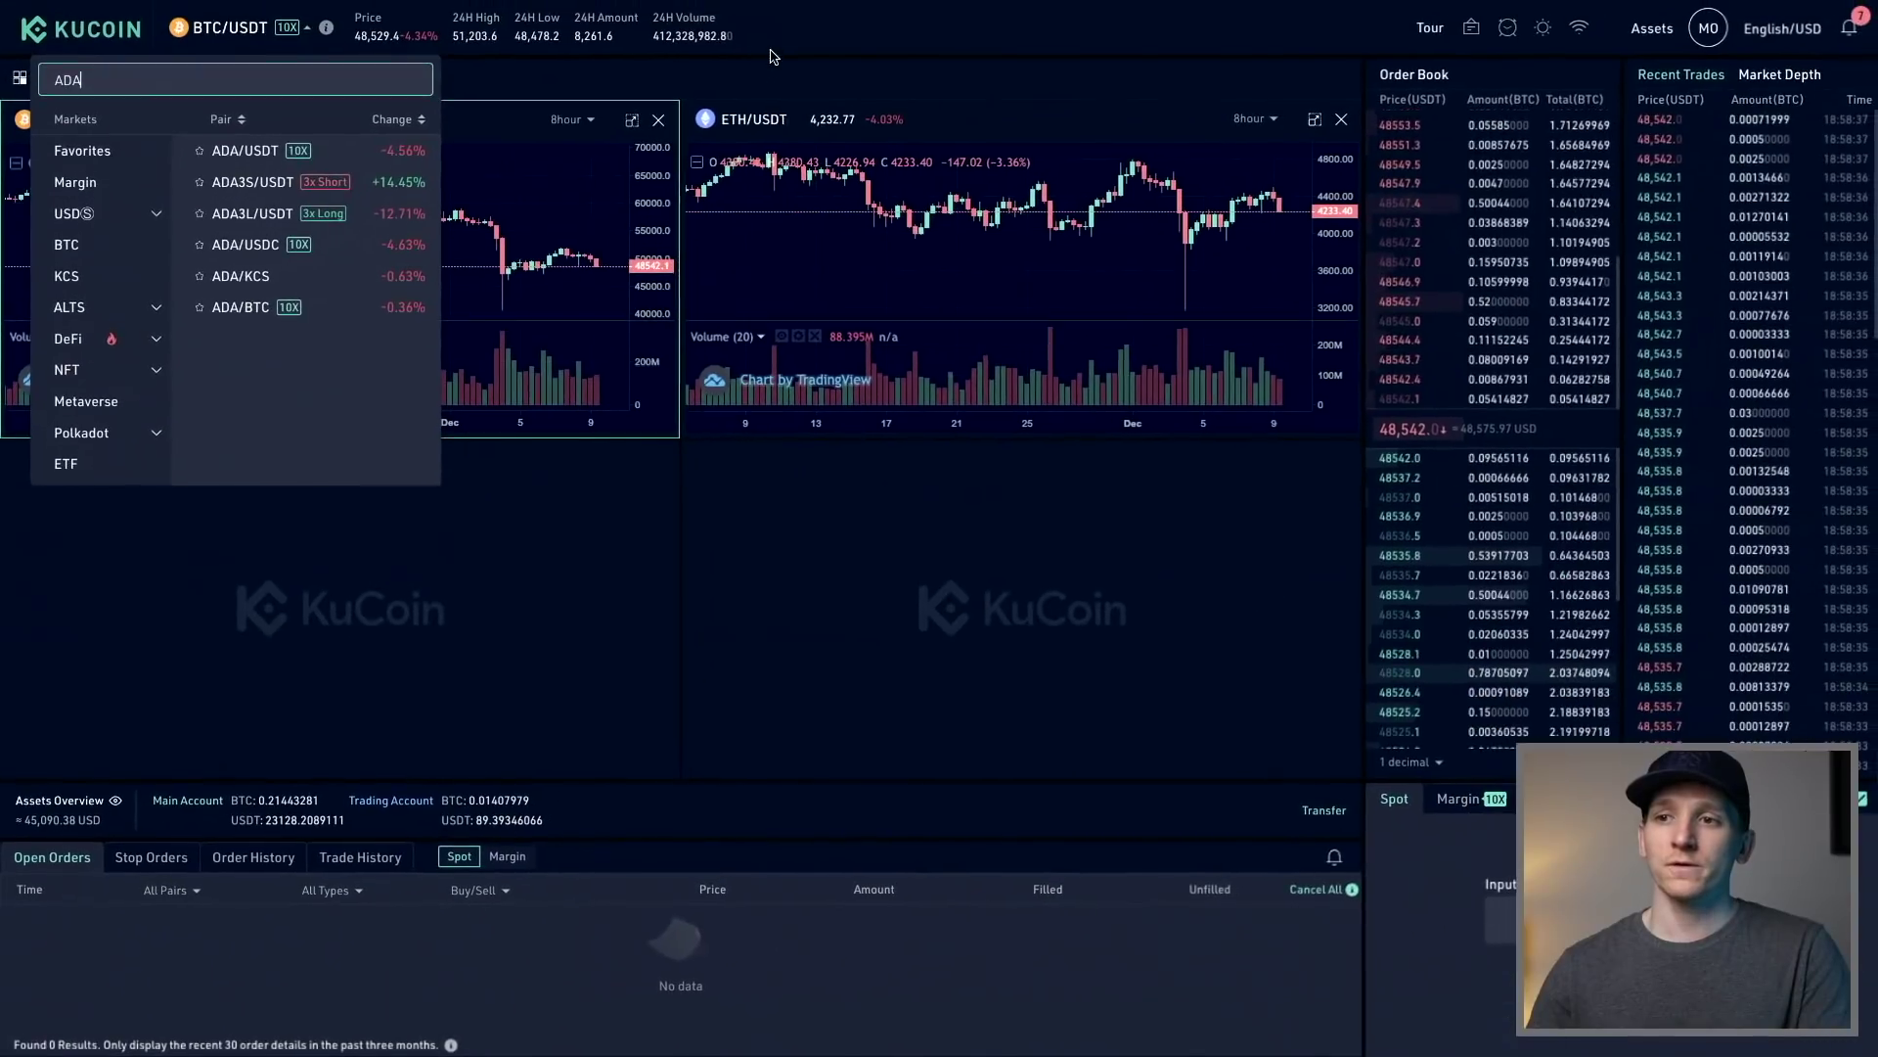
key("Escape")
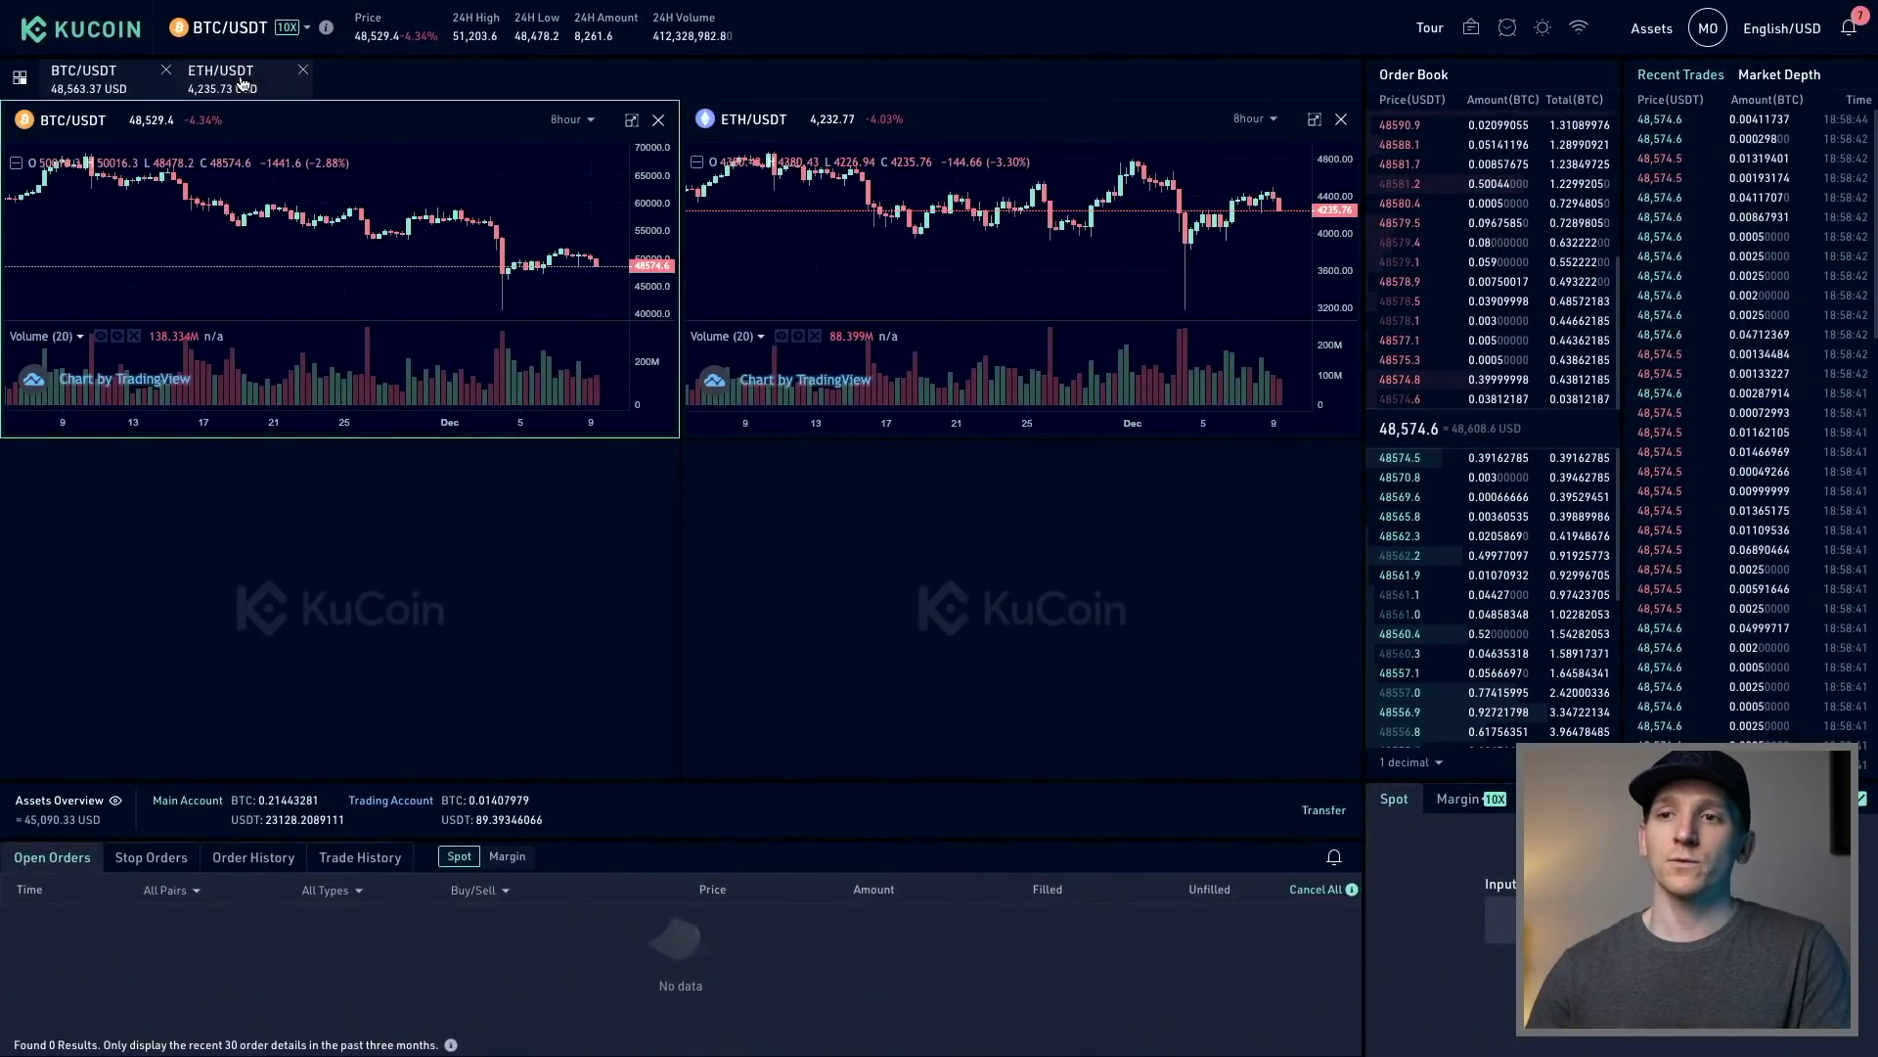
Make ETH/USDT the active market and look over the sell orders in its order book
left_click(242, 82)
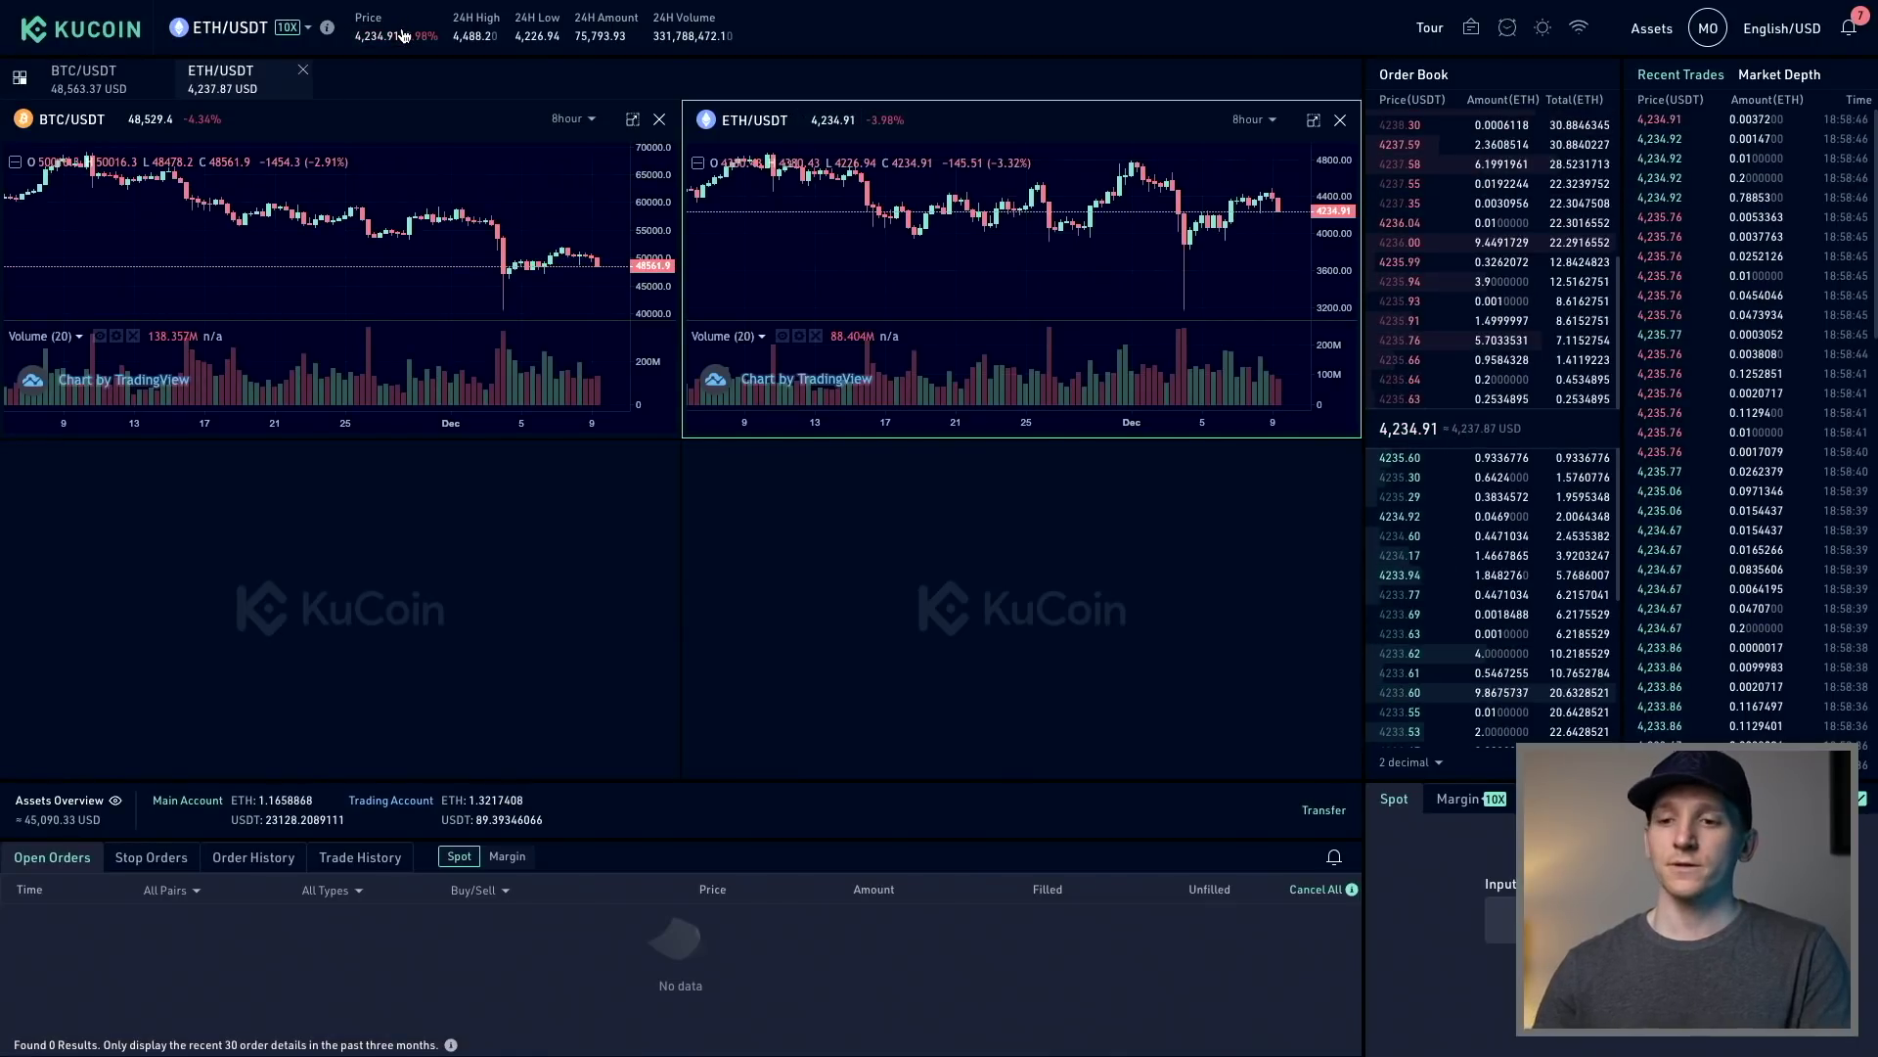
mouse_move(1505, 119)
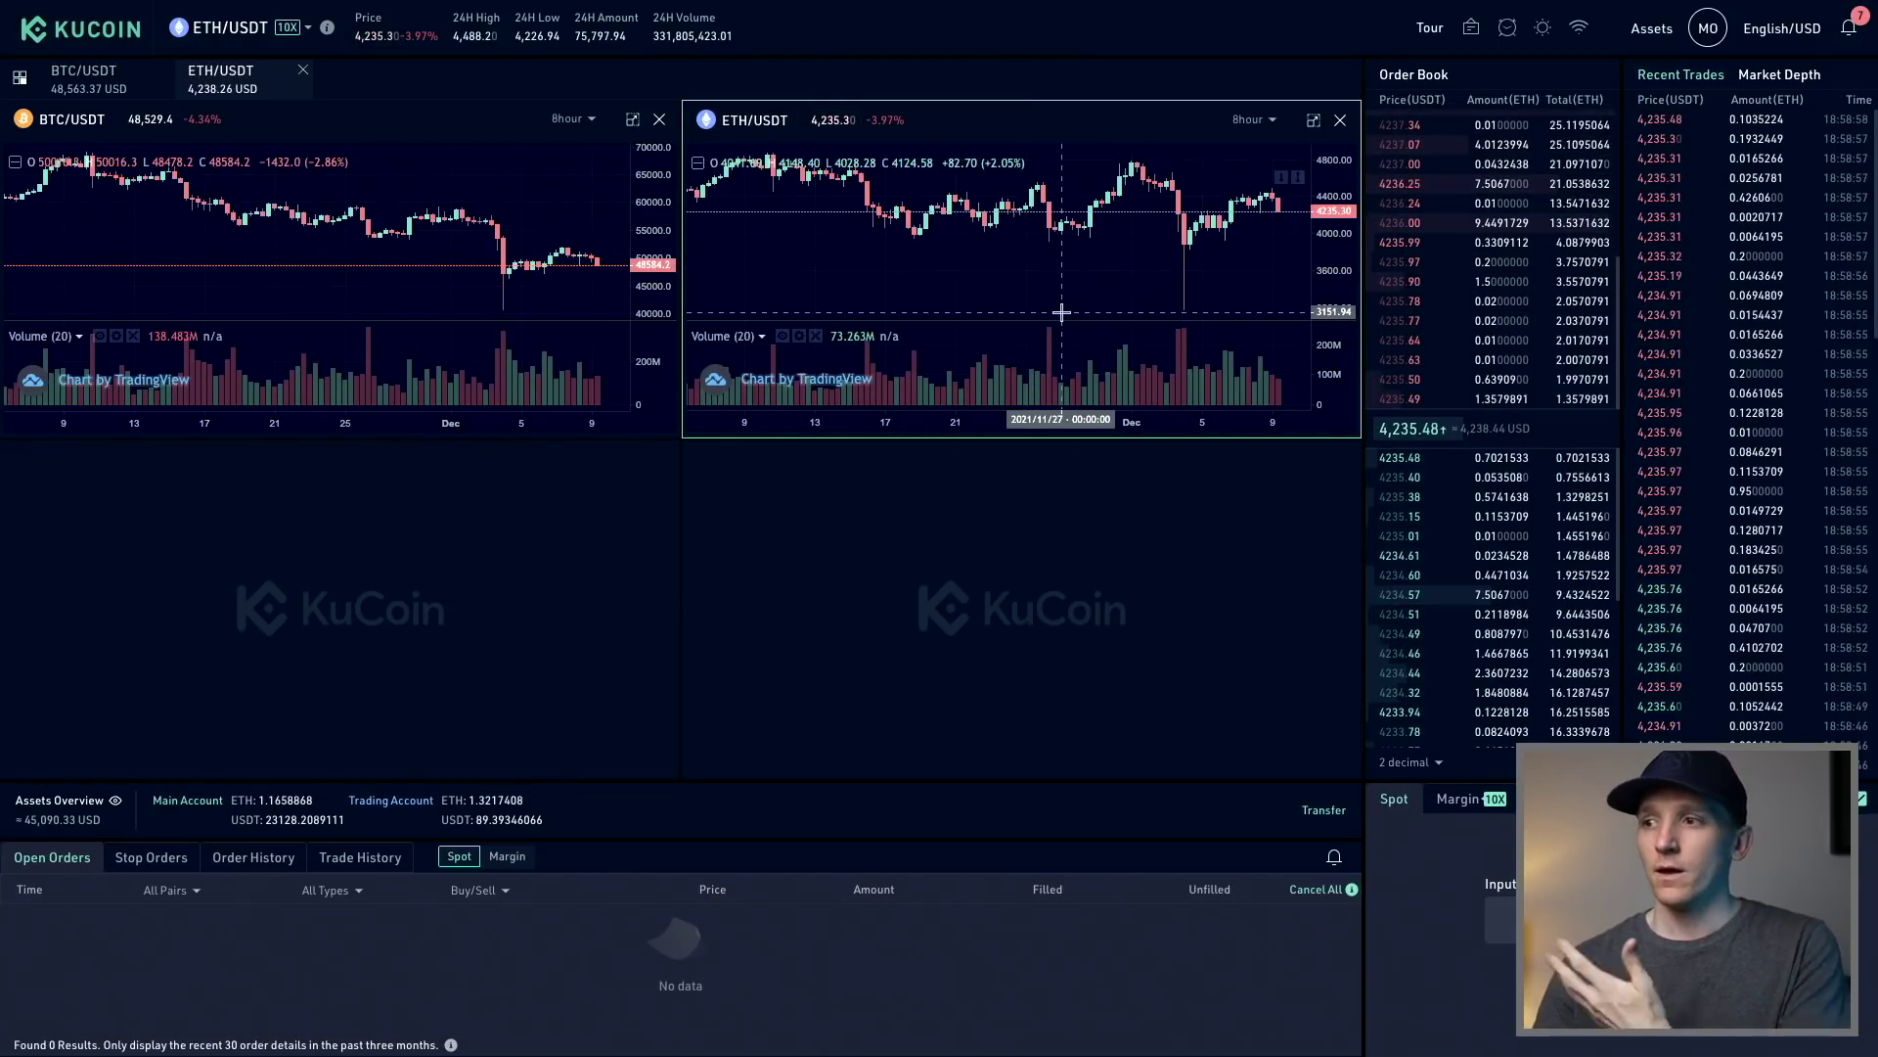
mouse_move(1544, 321)
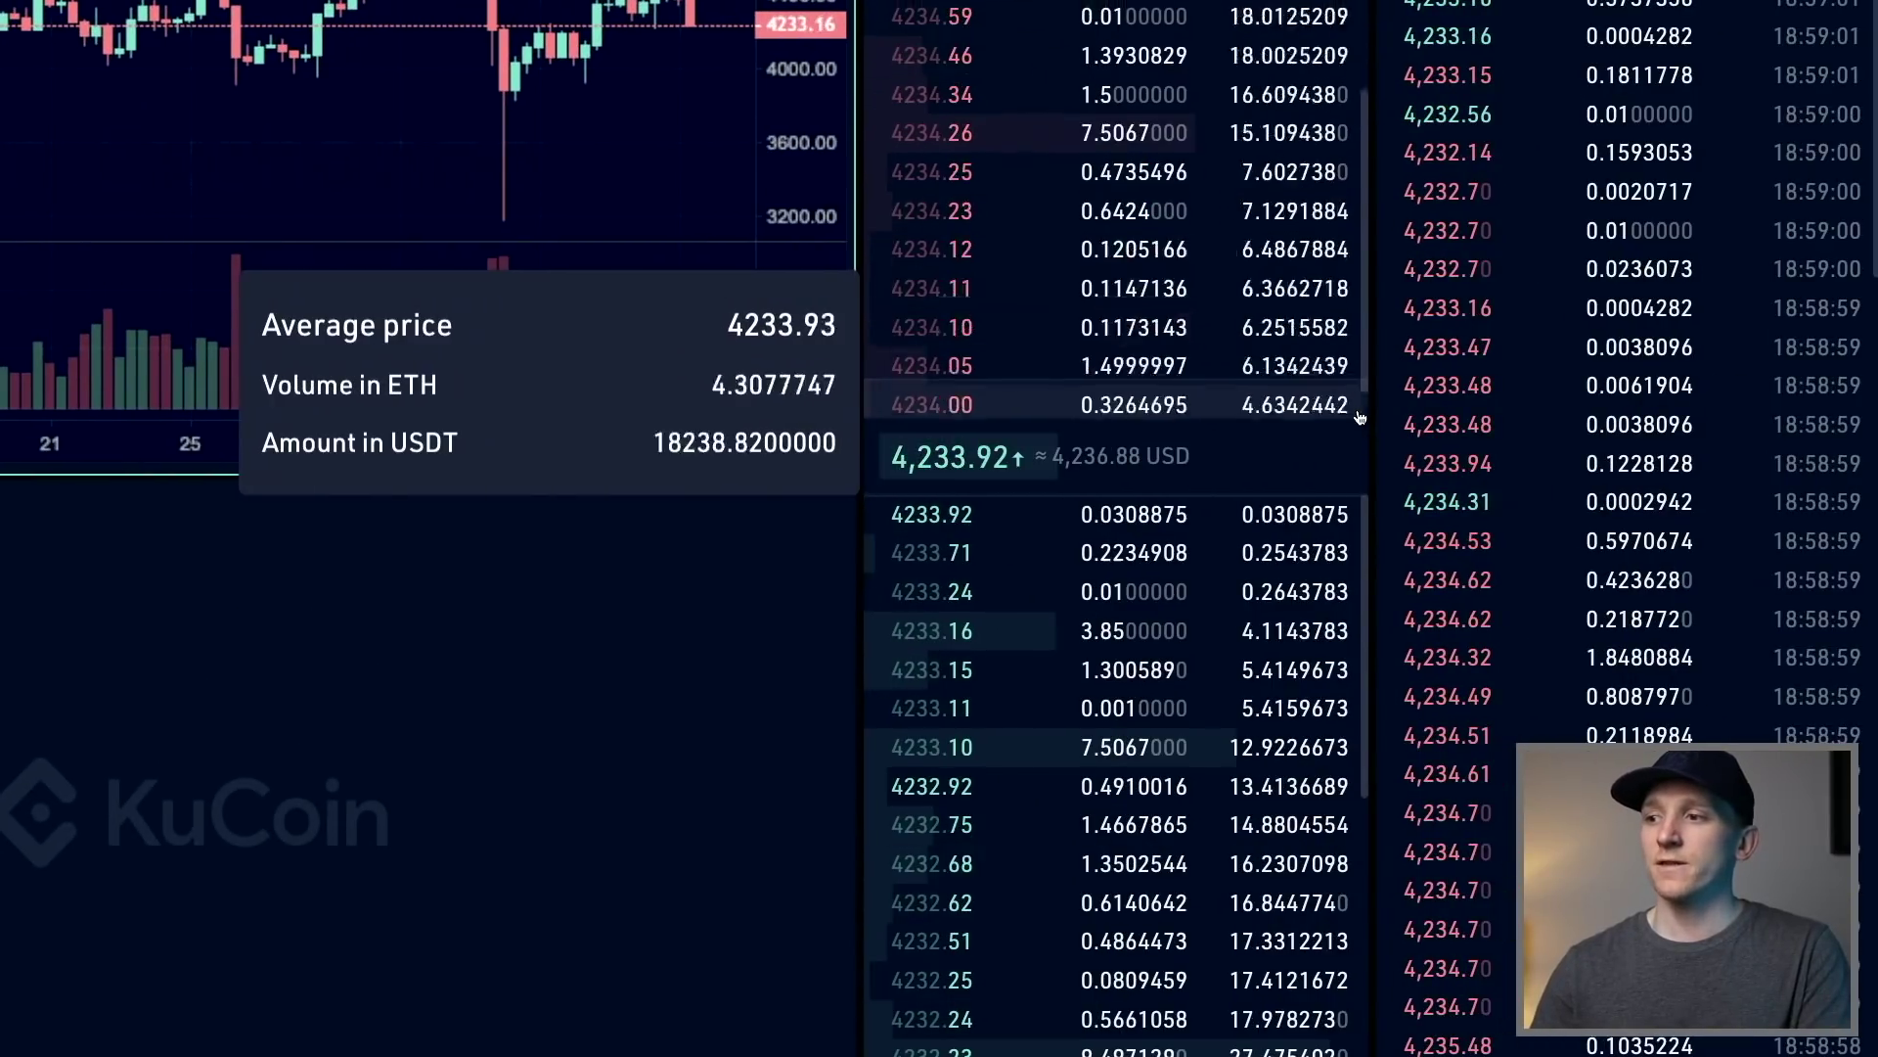
scroll(748, 450, "up", 5)
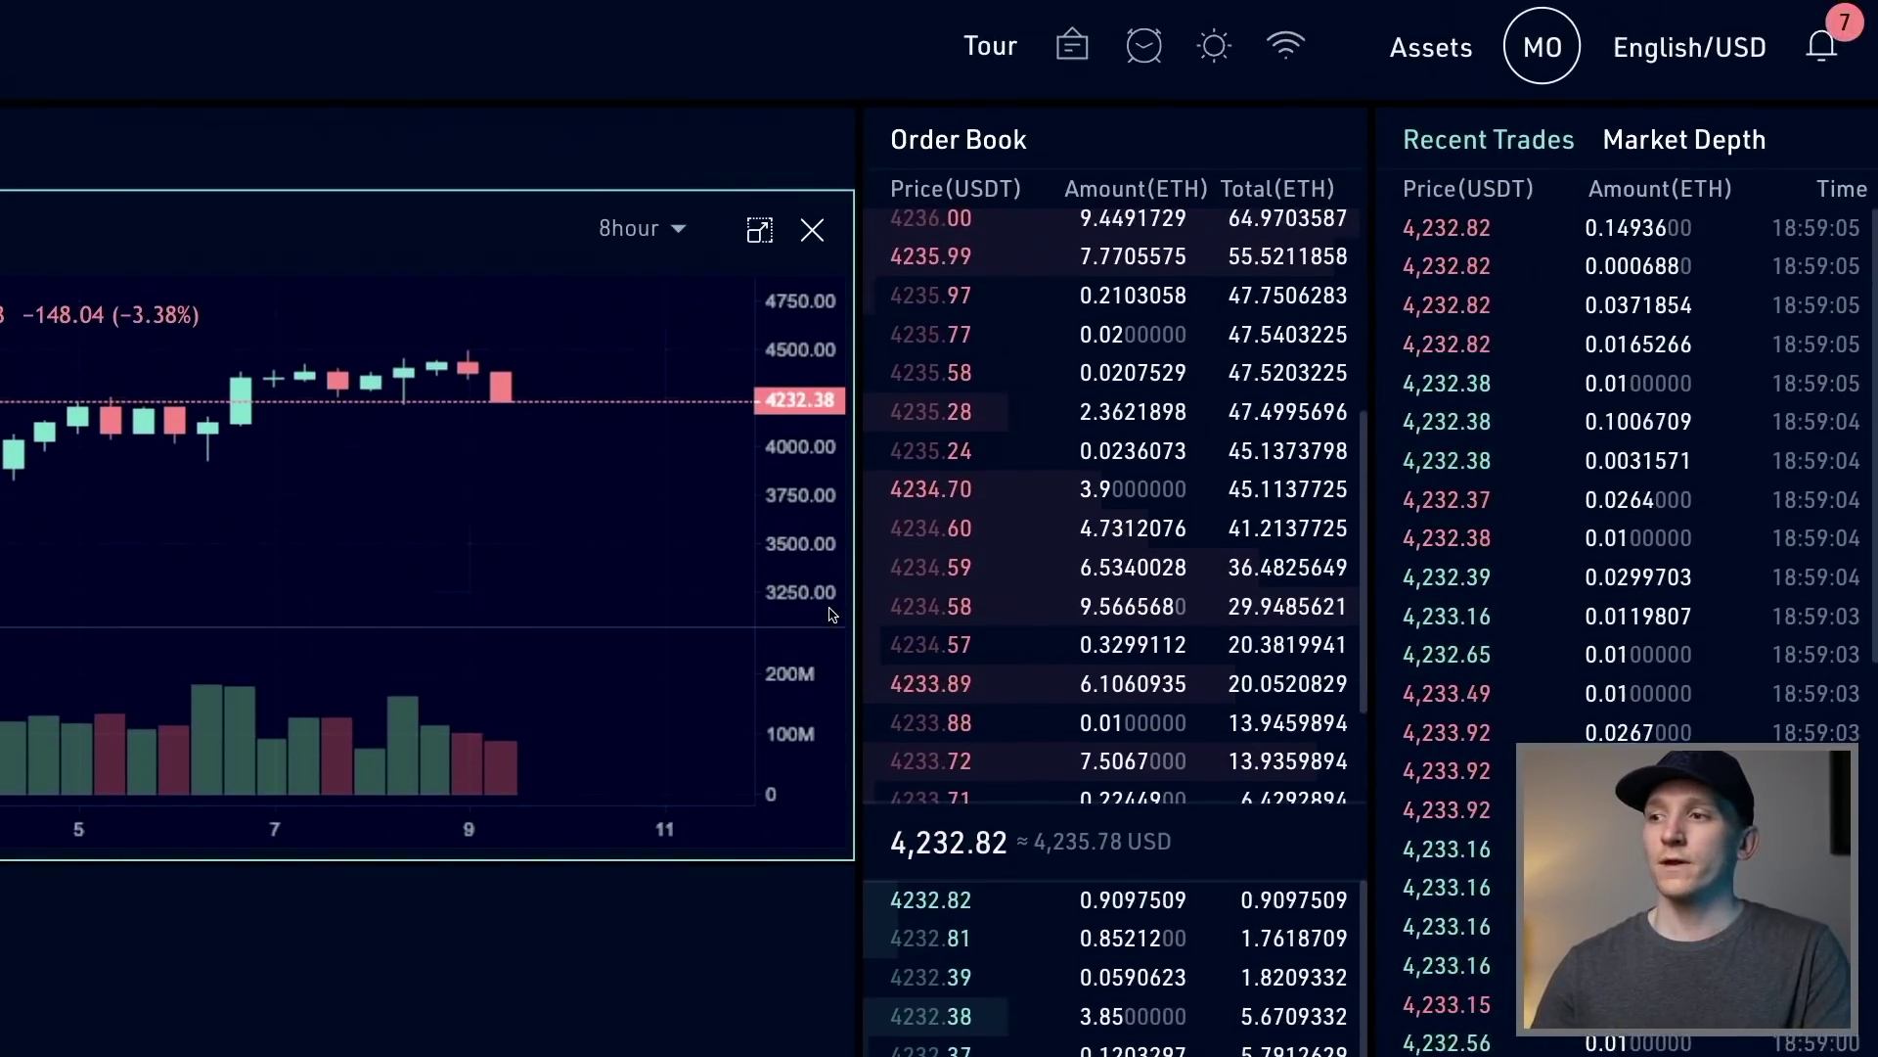
Examine the ETH/USDT order book's sell and buy orders, the price between them and the average price details
mouse_move(1030, 320)
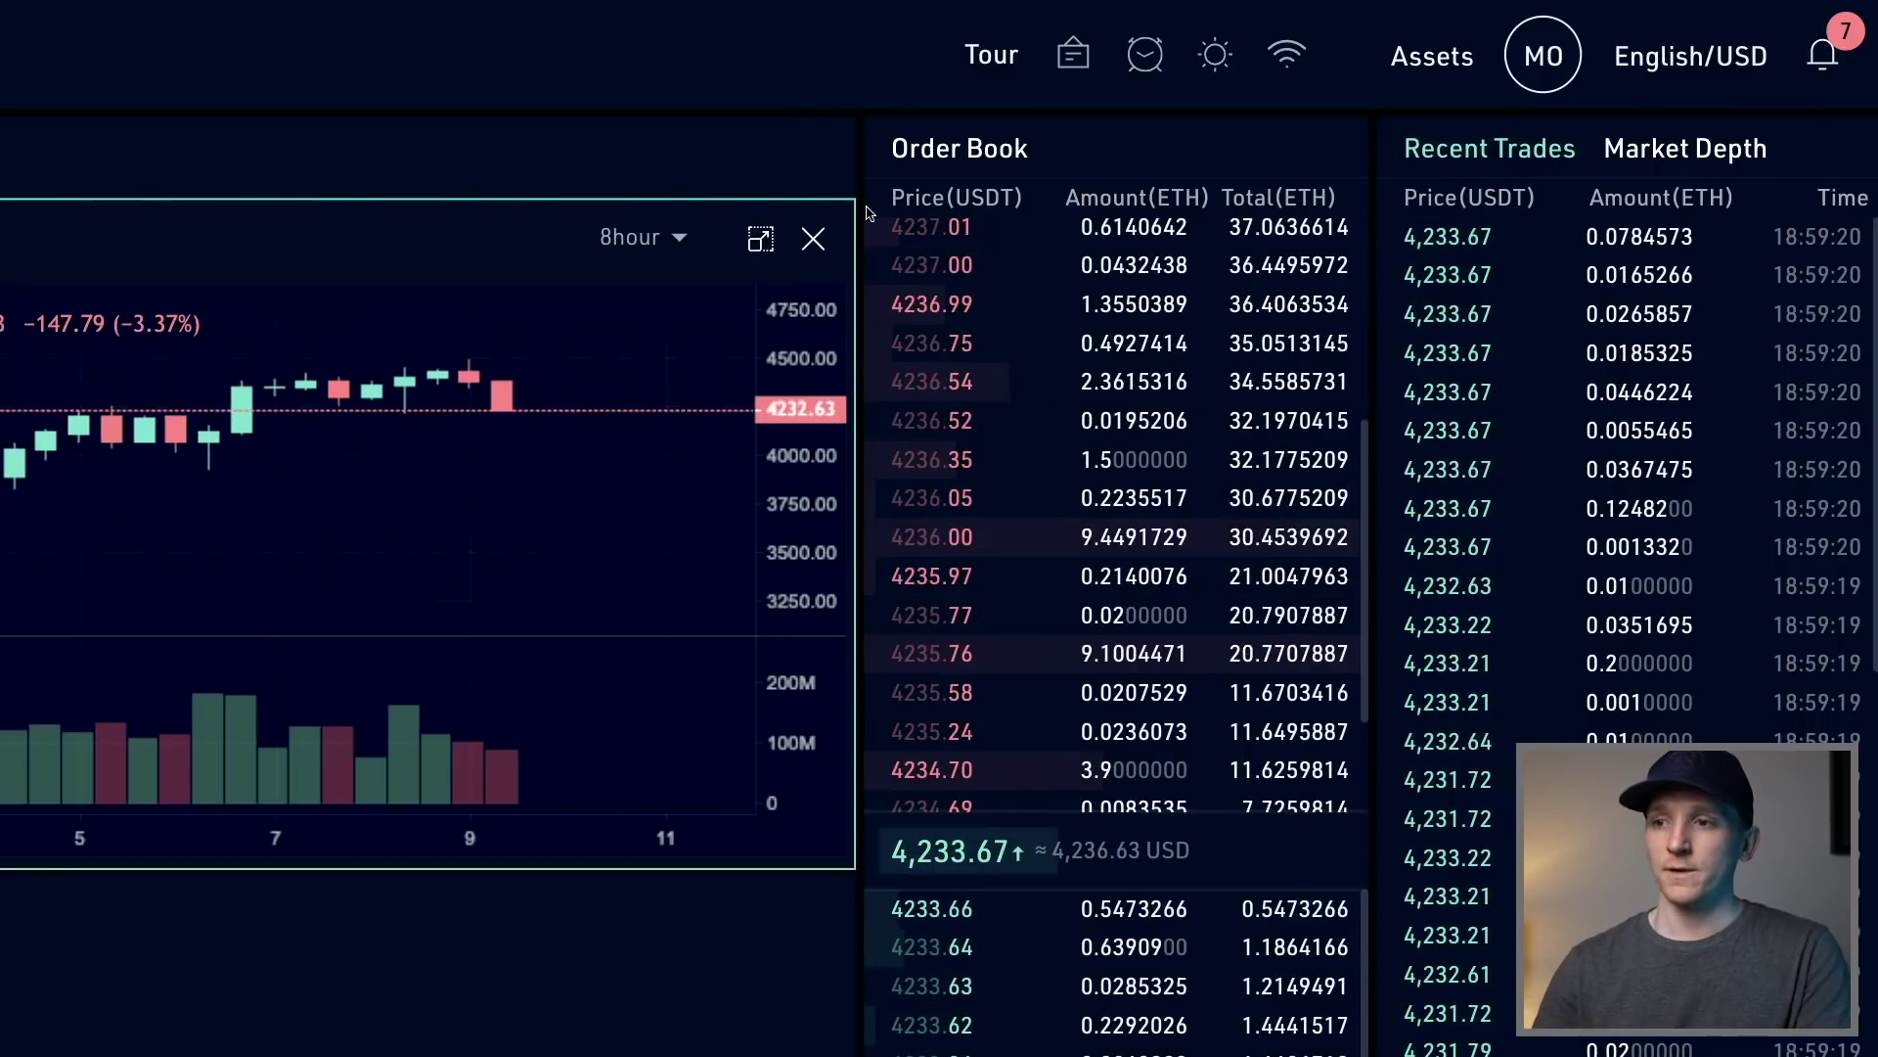
mouse_move(872, 220)
scroll(871, 220, "down", 1)
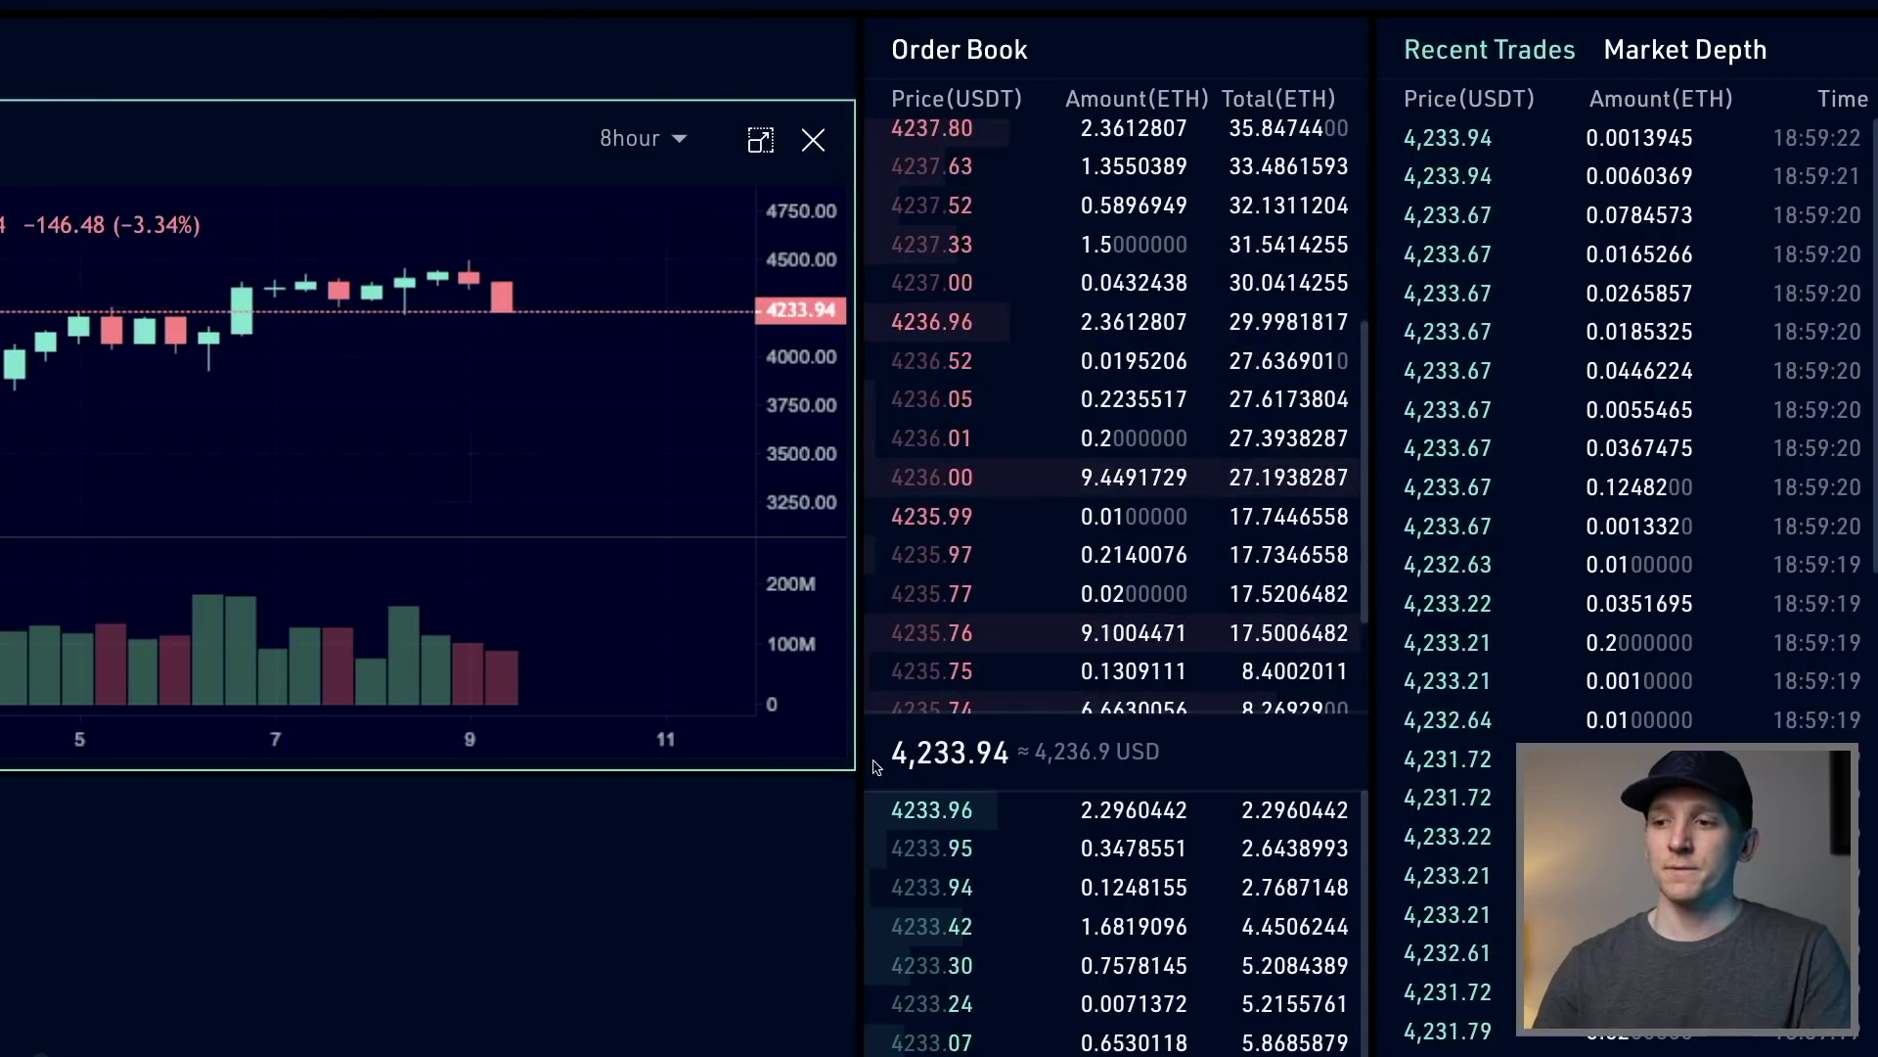
mouse_move(1024, 503)
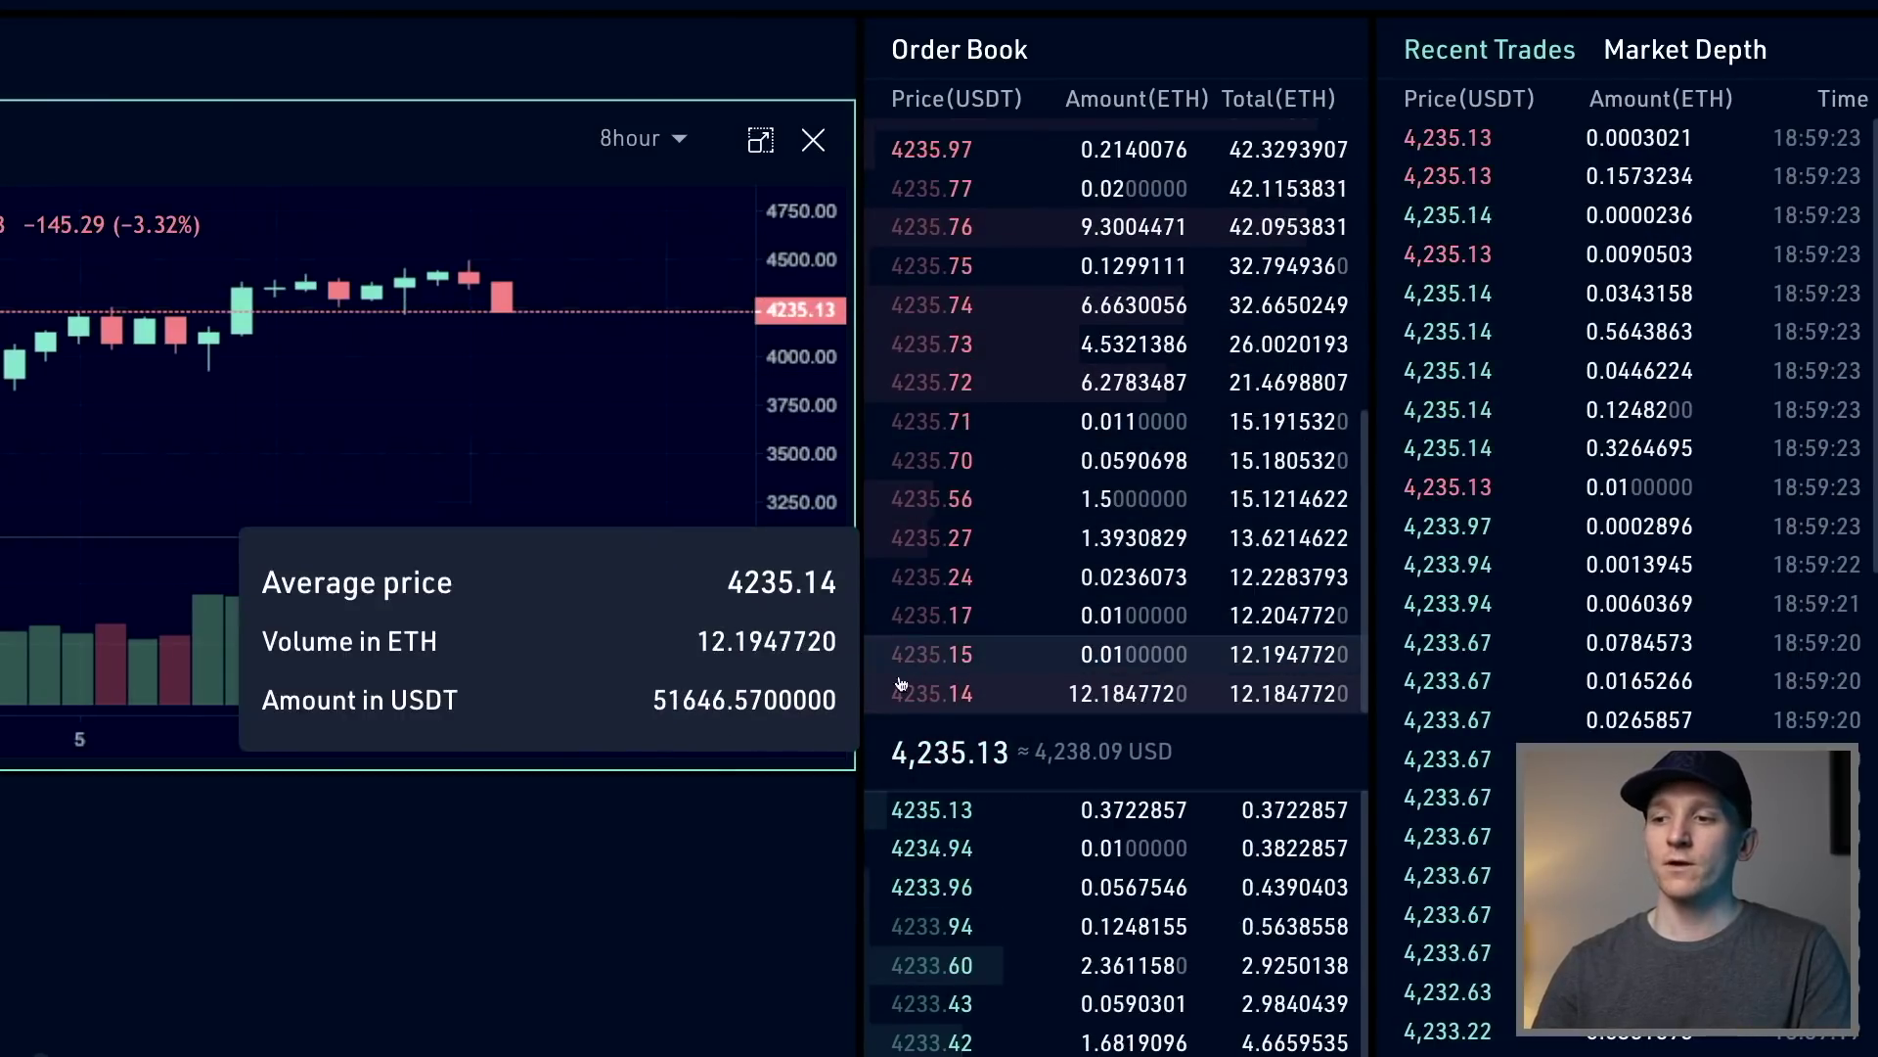
scroll(866, 773, "down", 1)
mouse_move(935, 790)
scroll(935, 790, "up", 1)
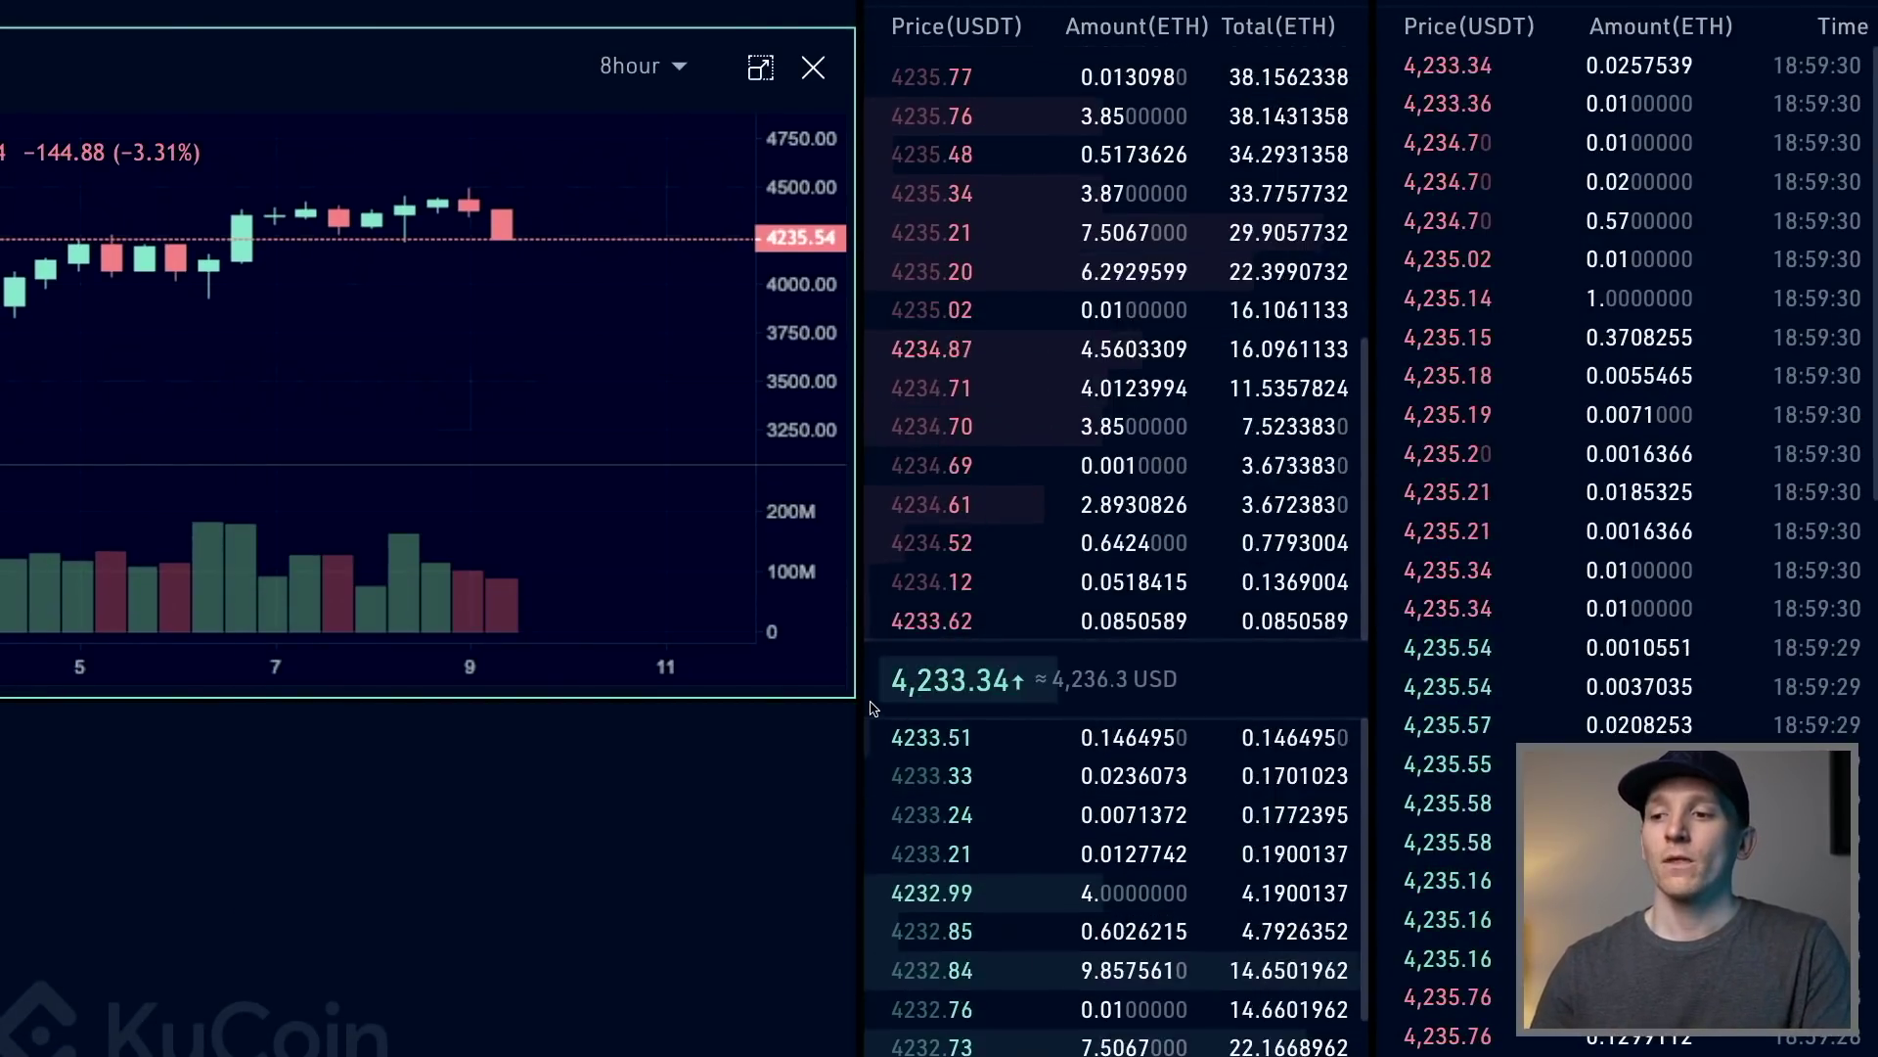
scroll(888, 710, "down", 1)
mouse_move(930, 660)
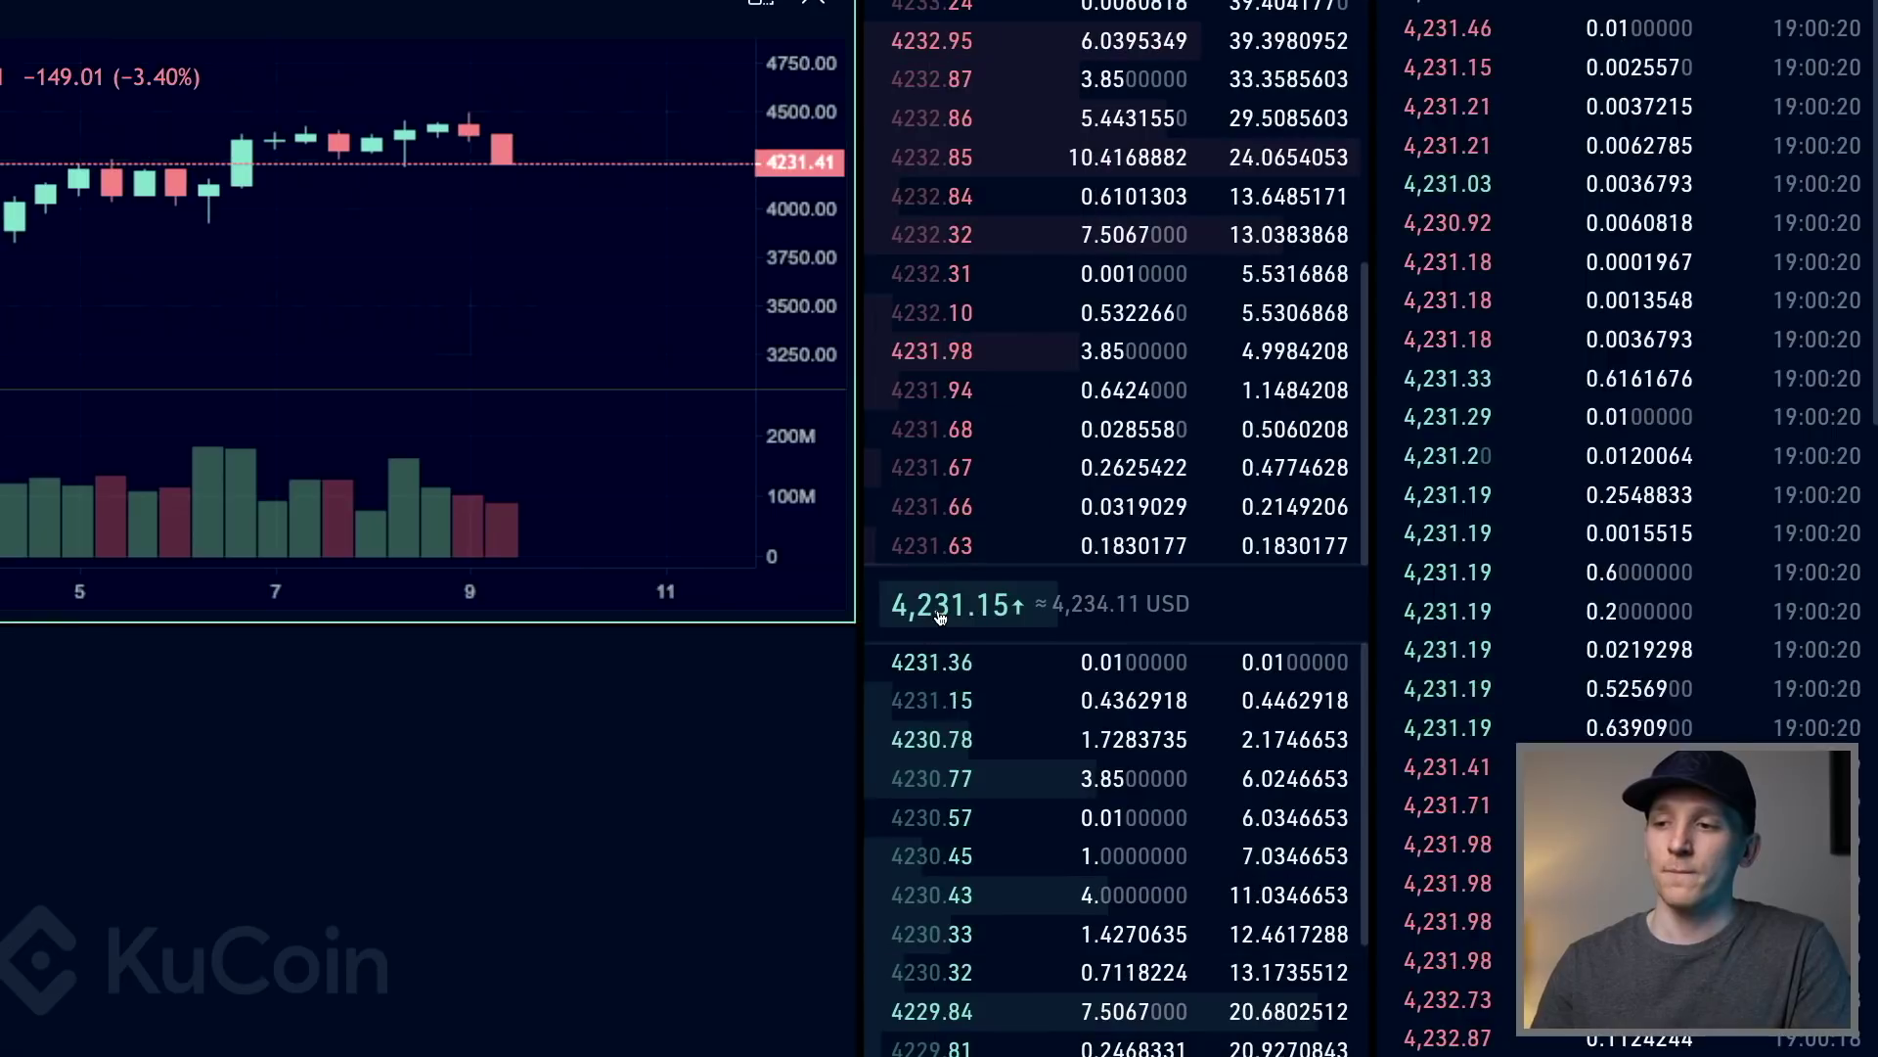
mouse_move(1076, 683)
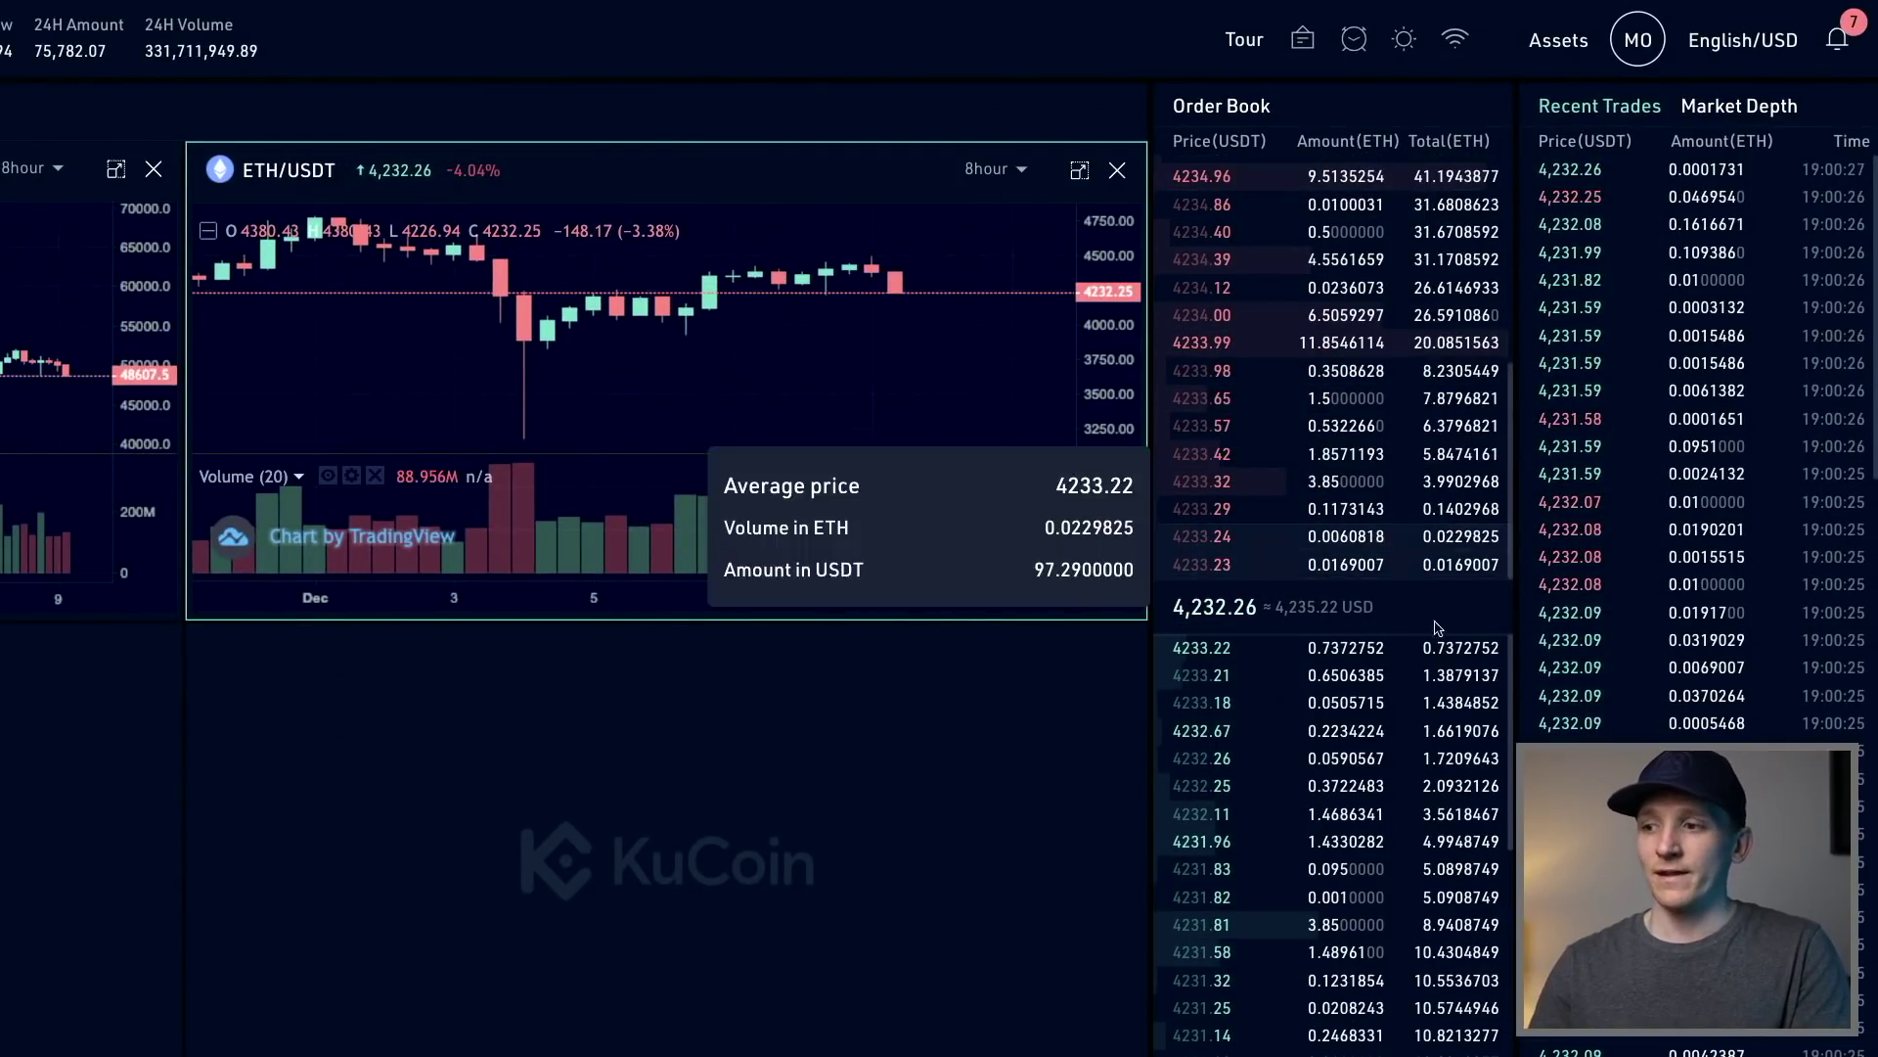
Enter the six-digit trading password to unlock the spot order form for ETH/USDT
mouse_move(1345, 660)
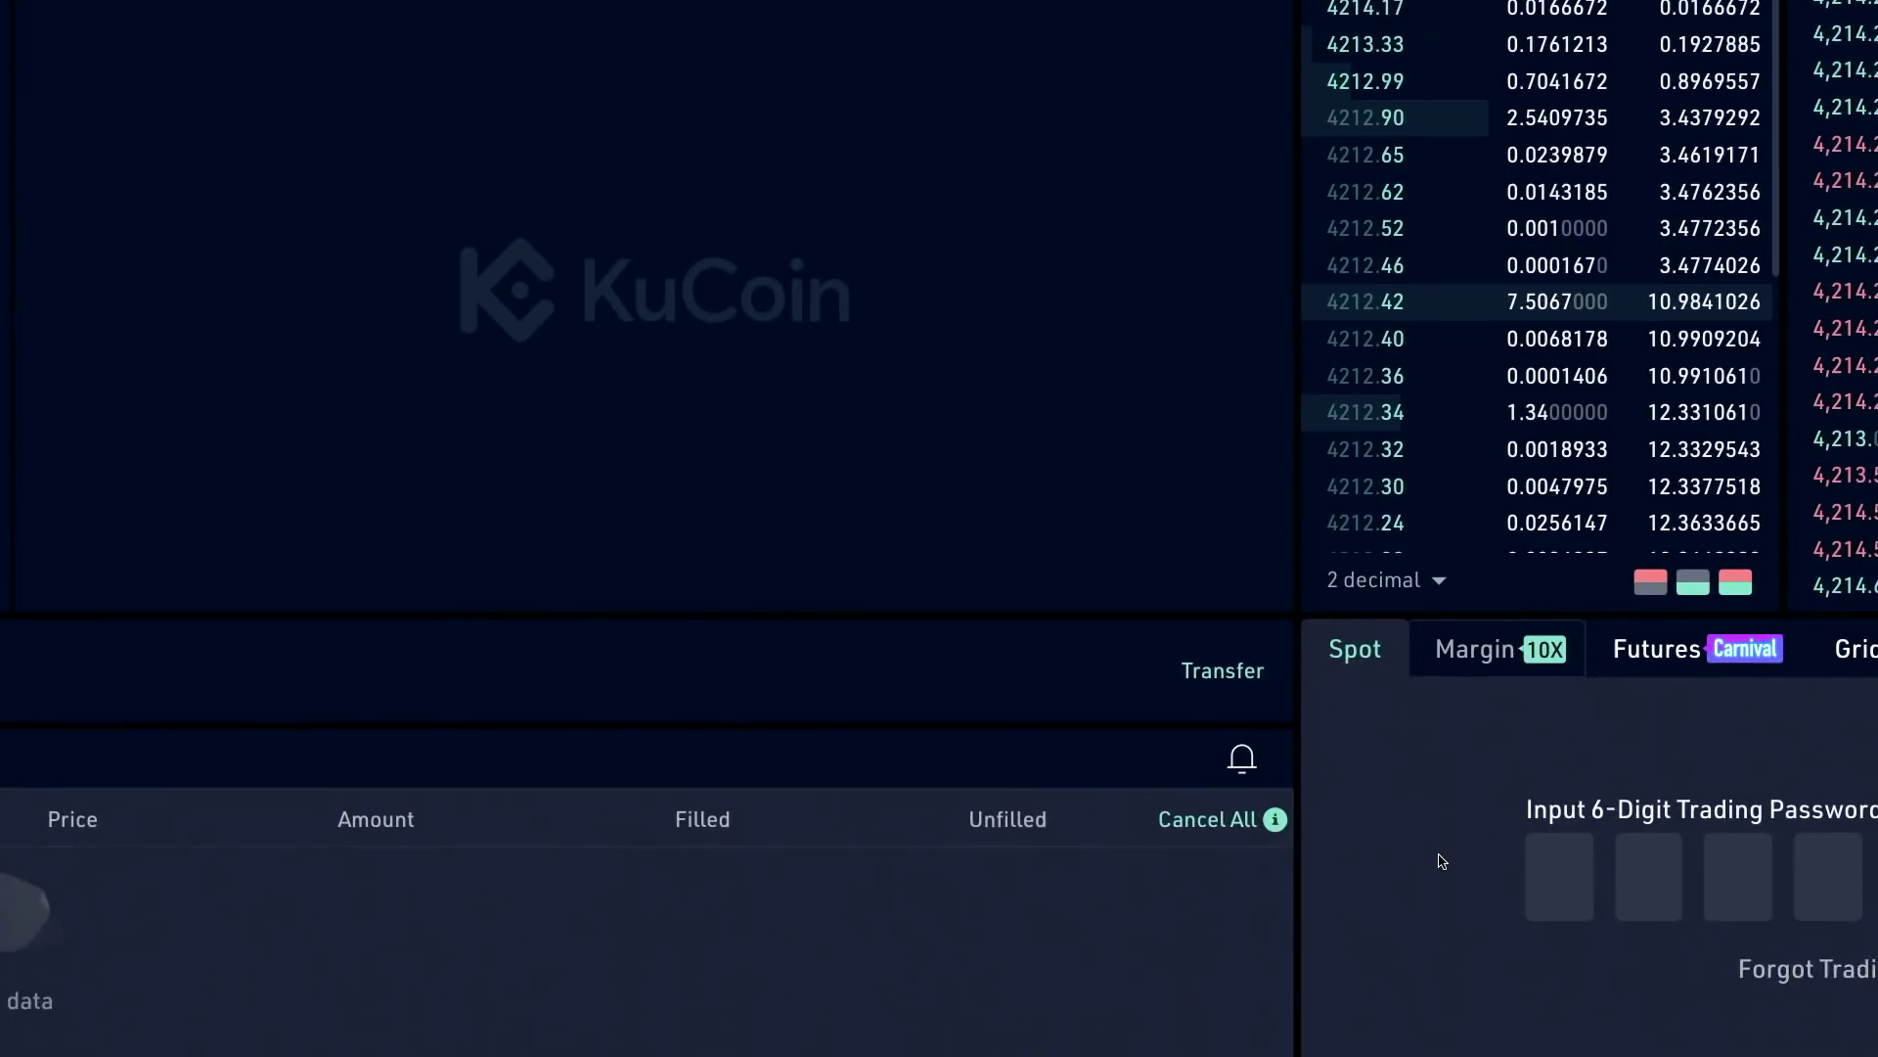
left_click(1179, 820)
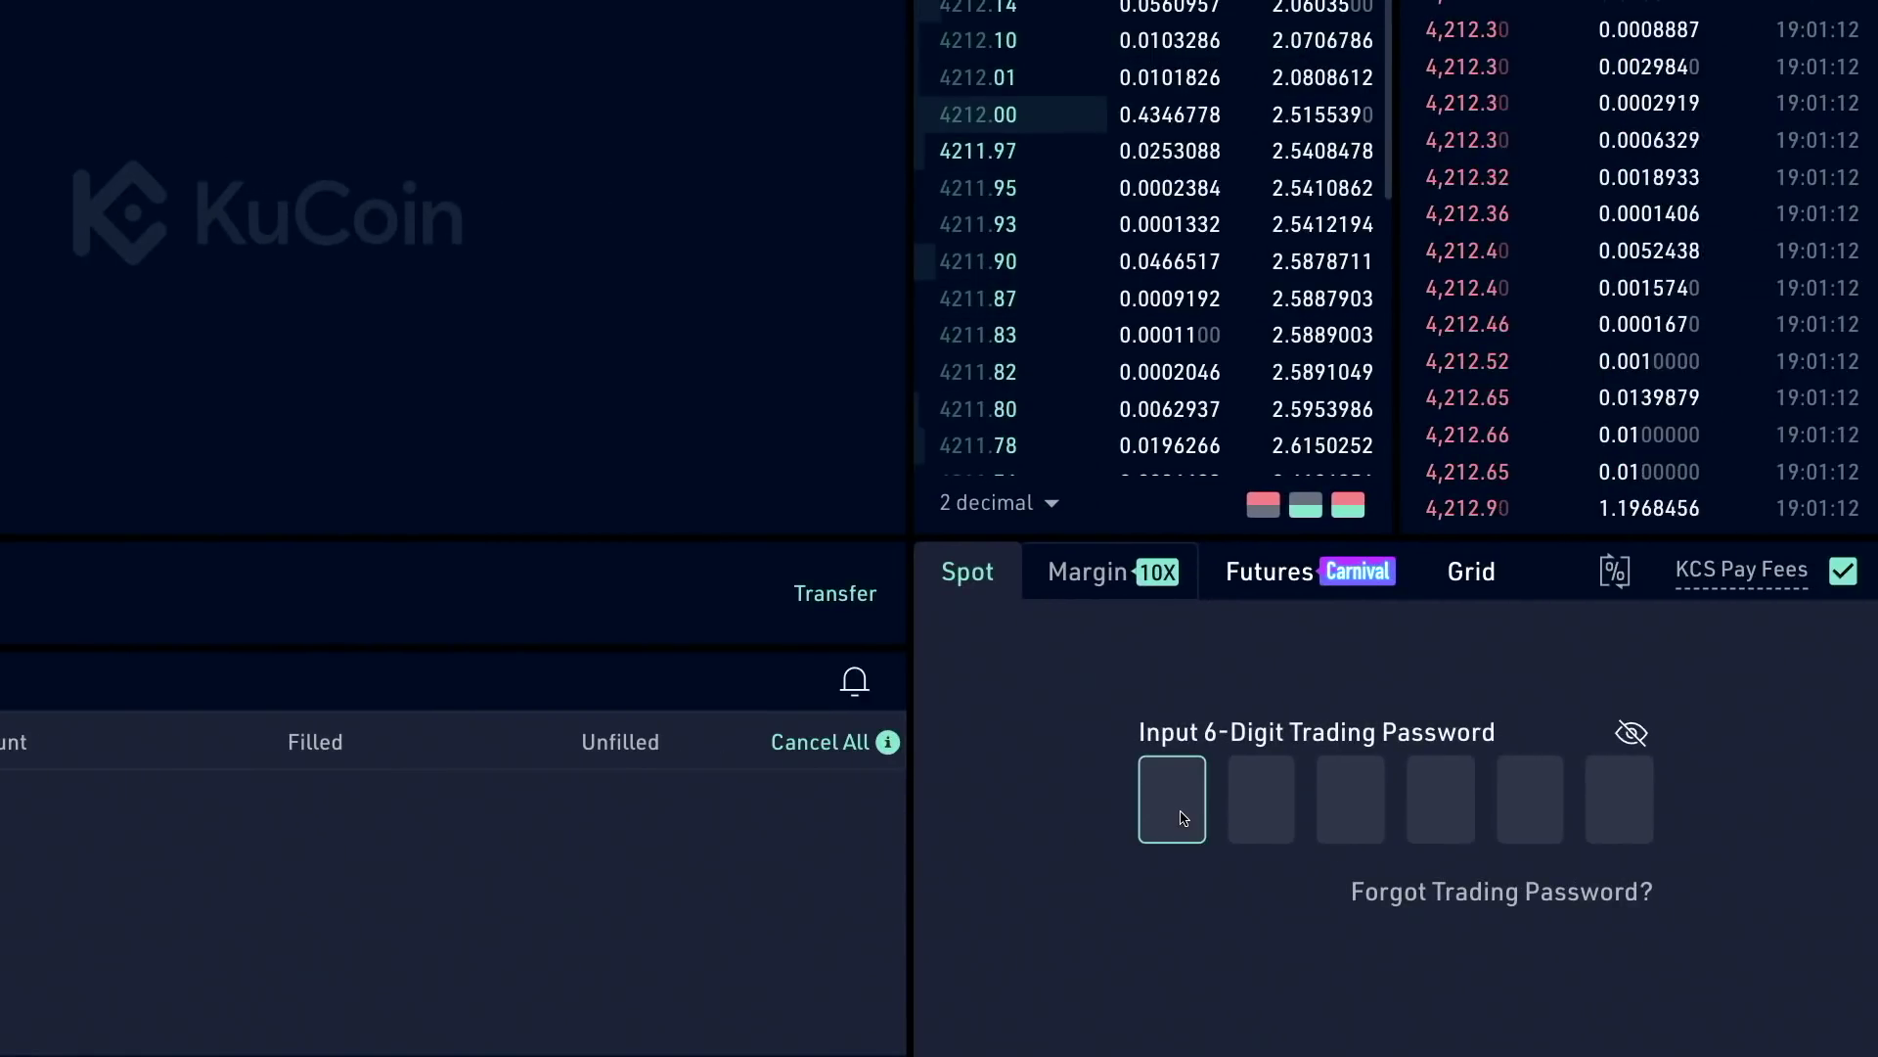
type("**")
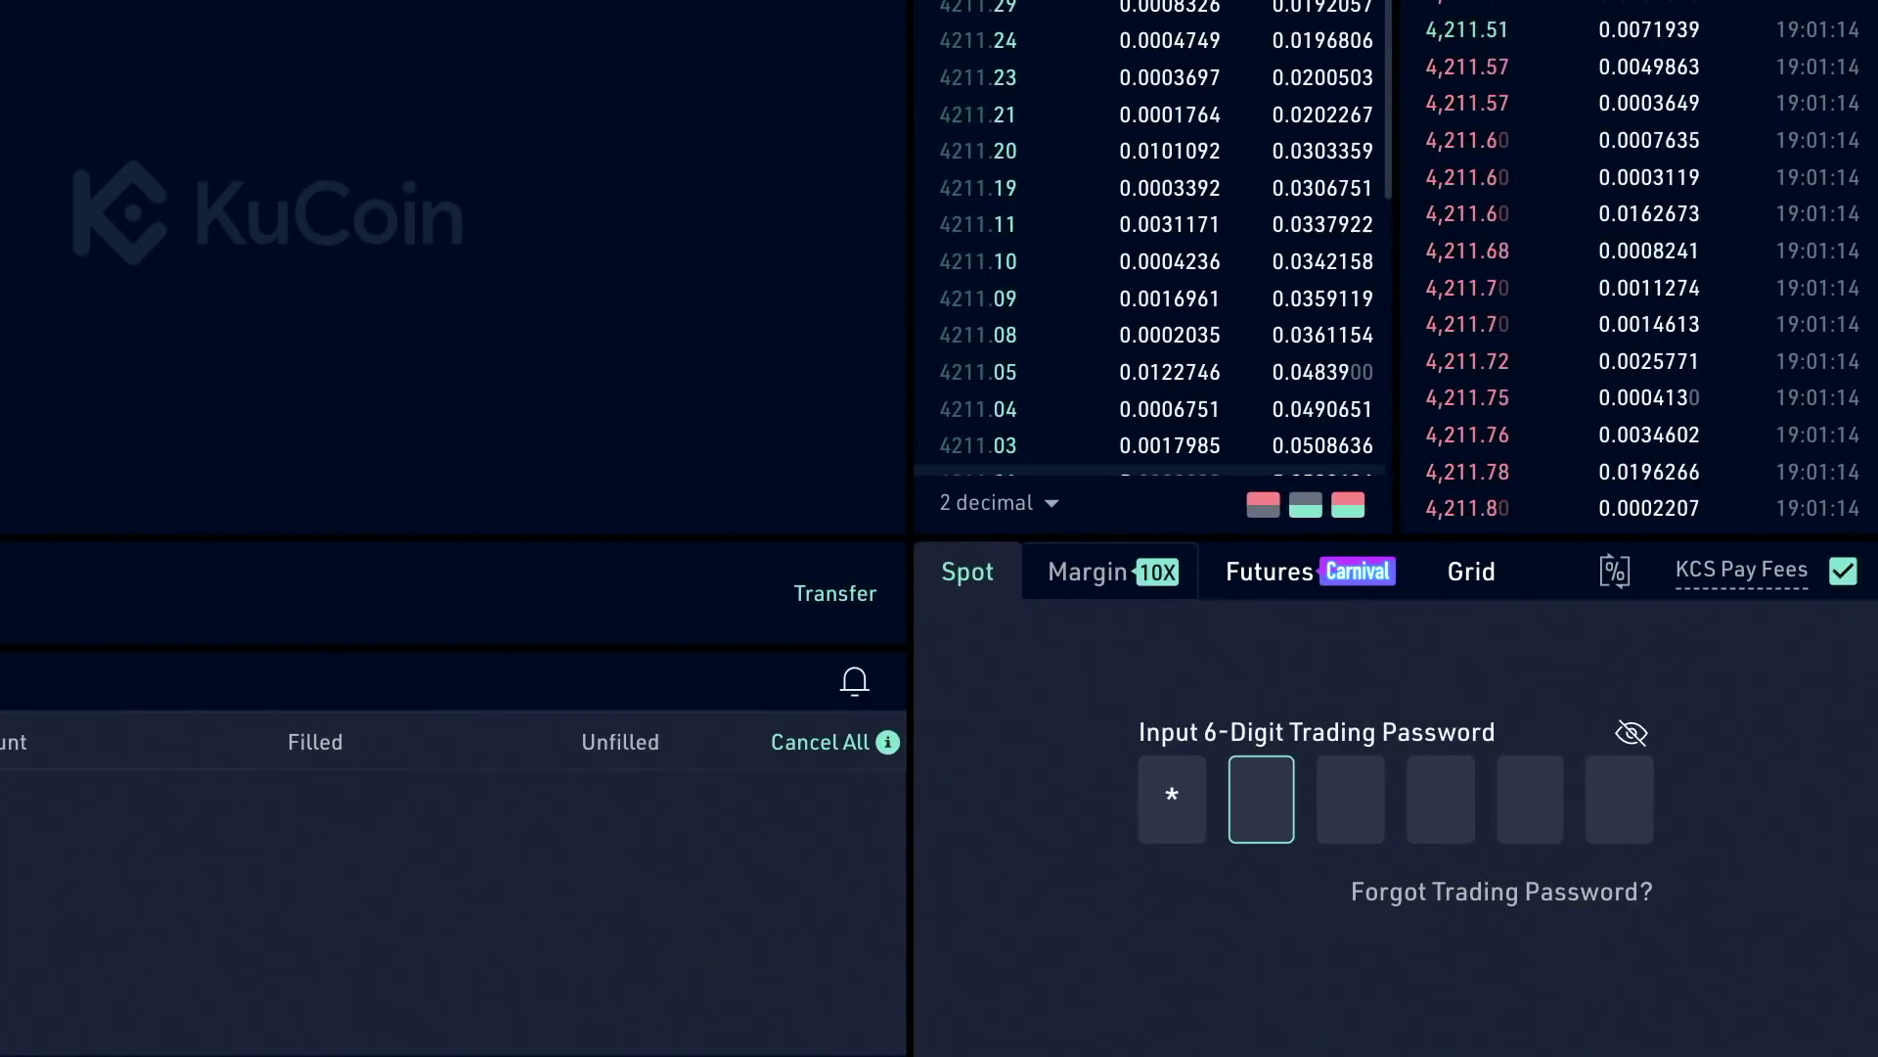
type("****")
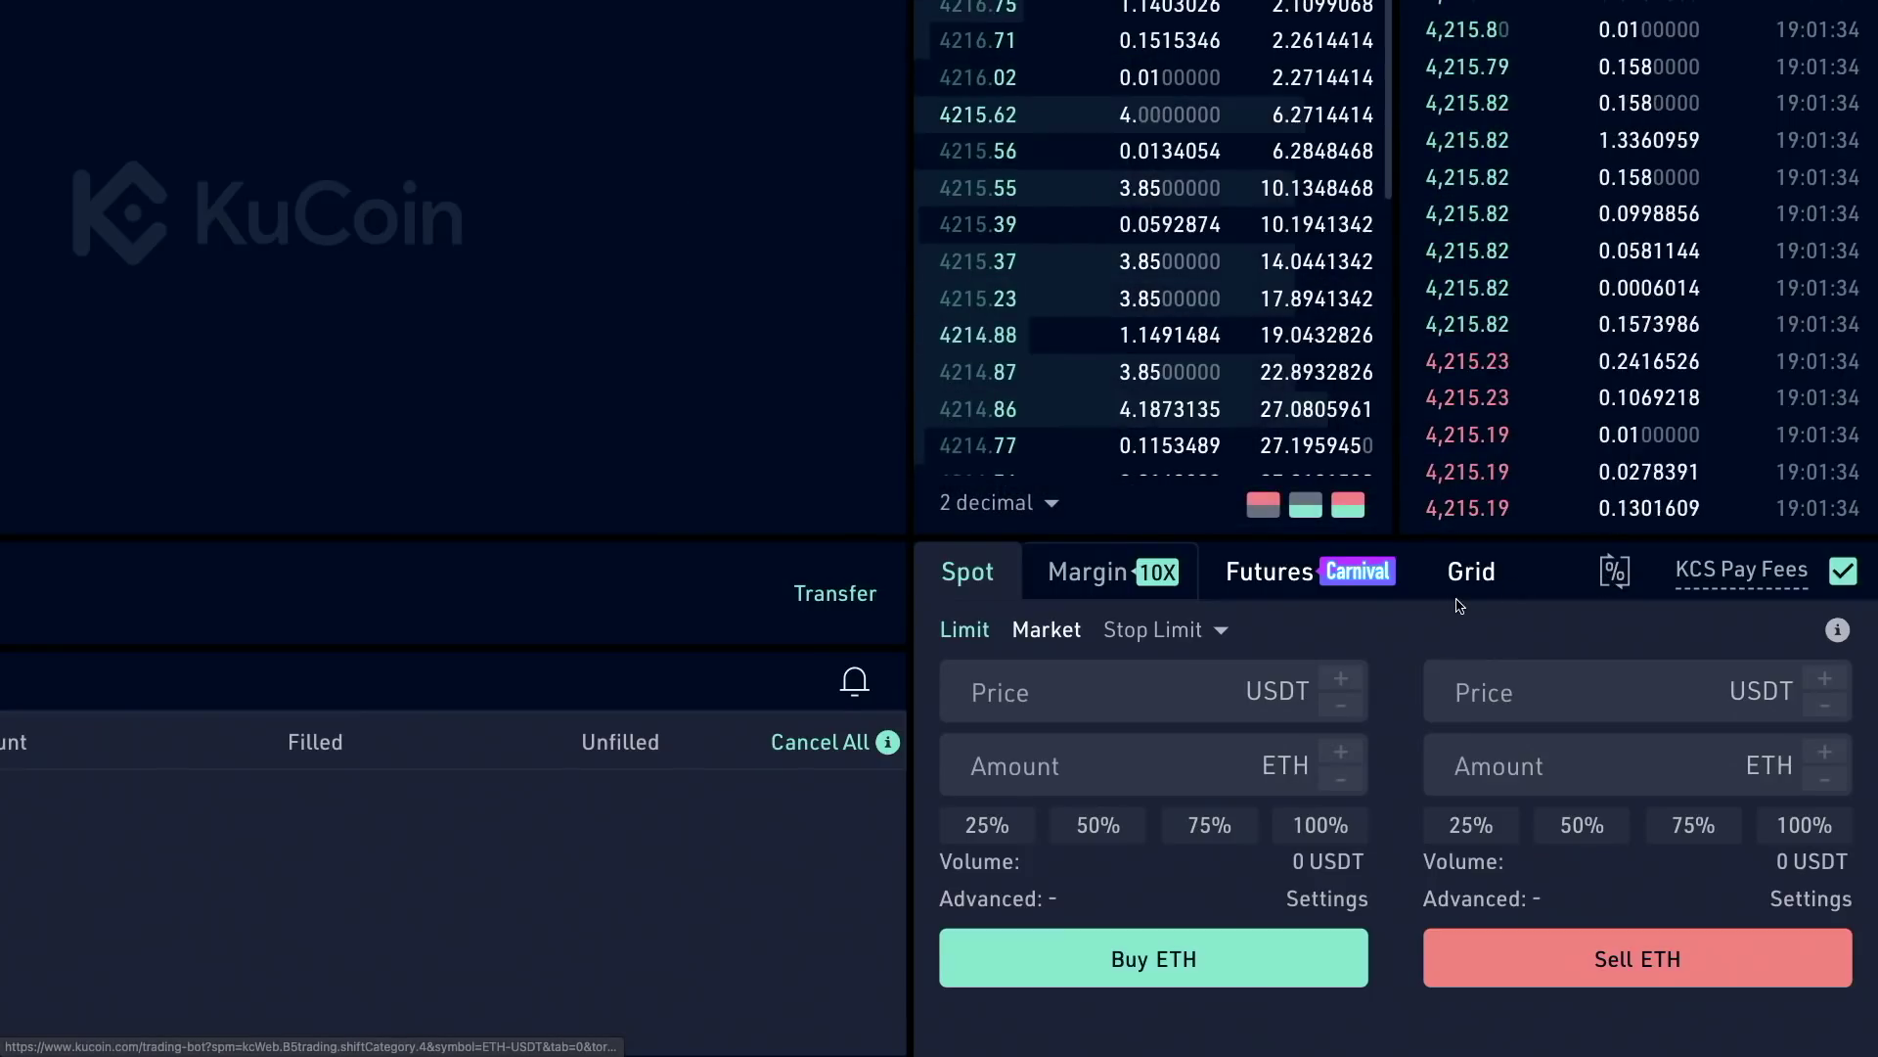
Fill in a market buy order for ETH with 90 USDT and replace that amount with a smaller one
left_click(1042, 631)
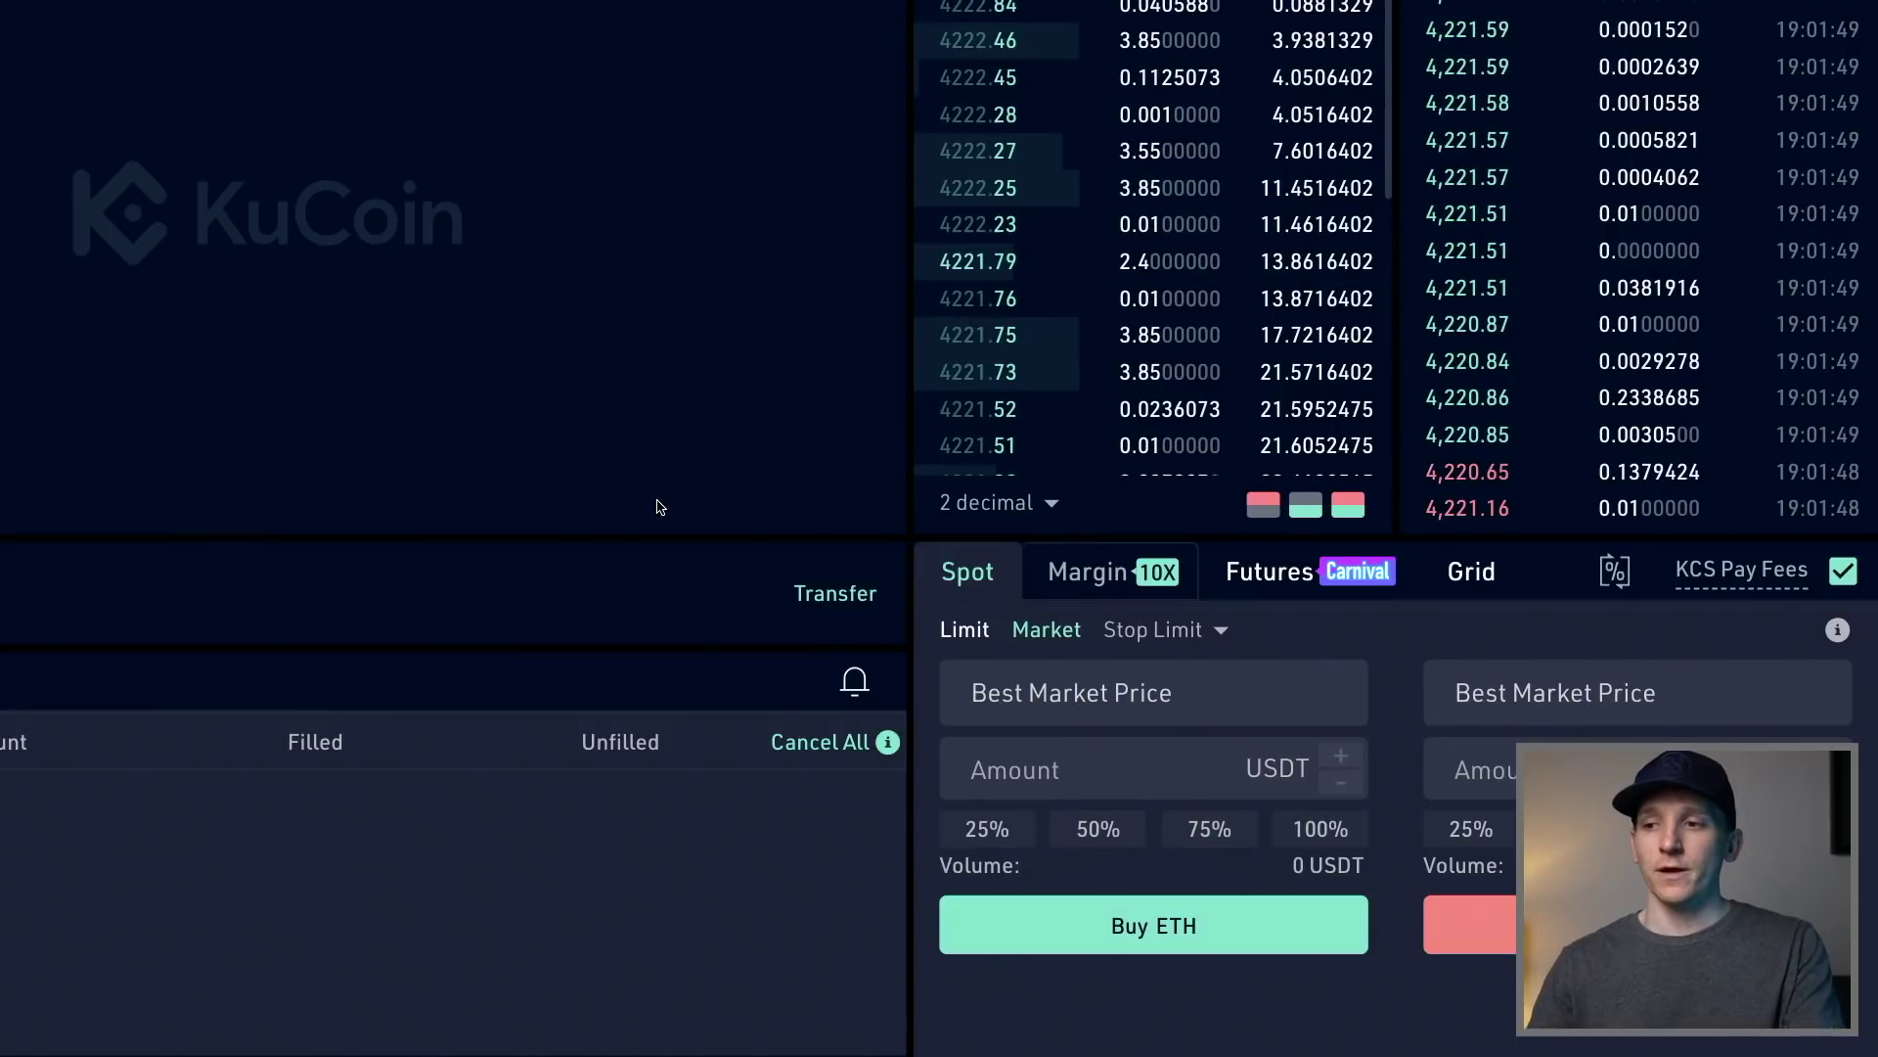
left_click(1041, 772)
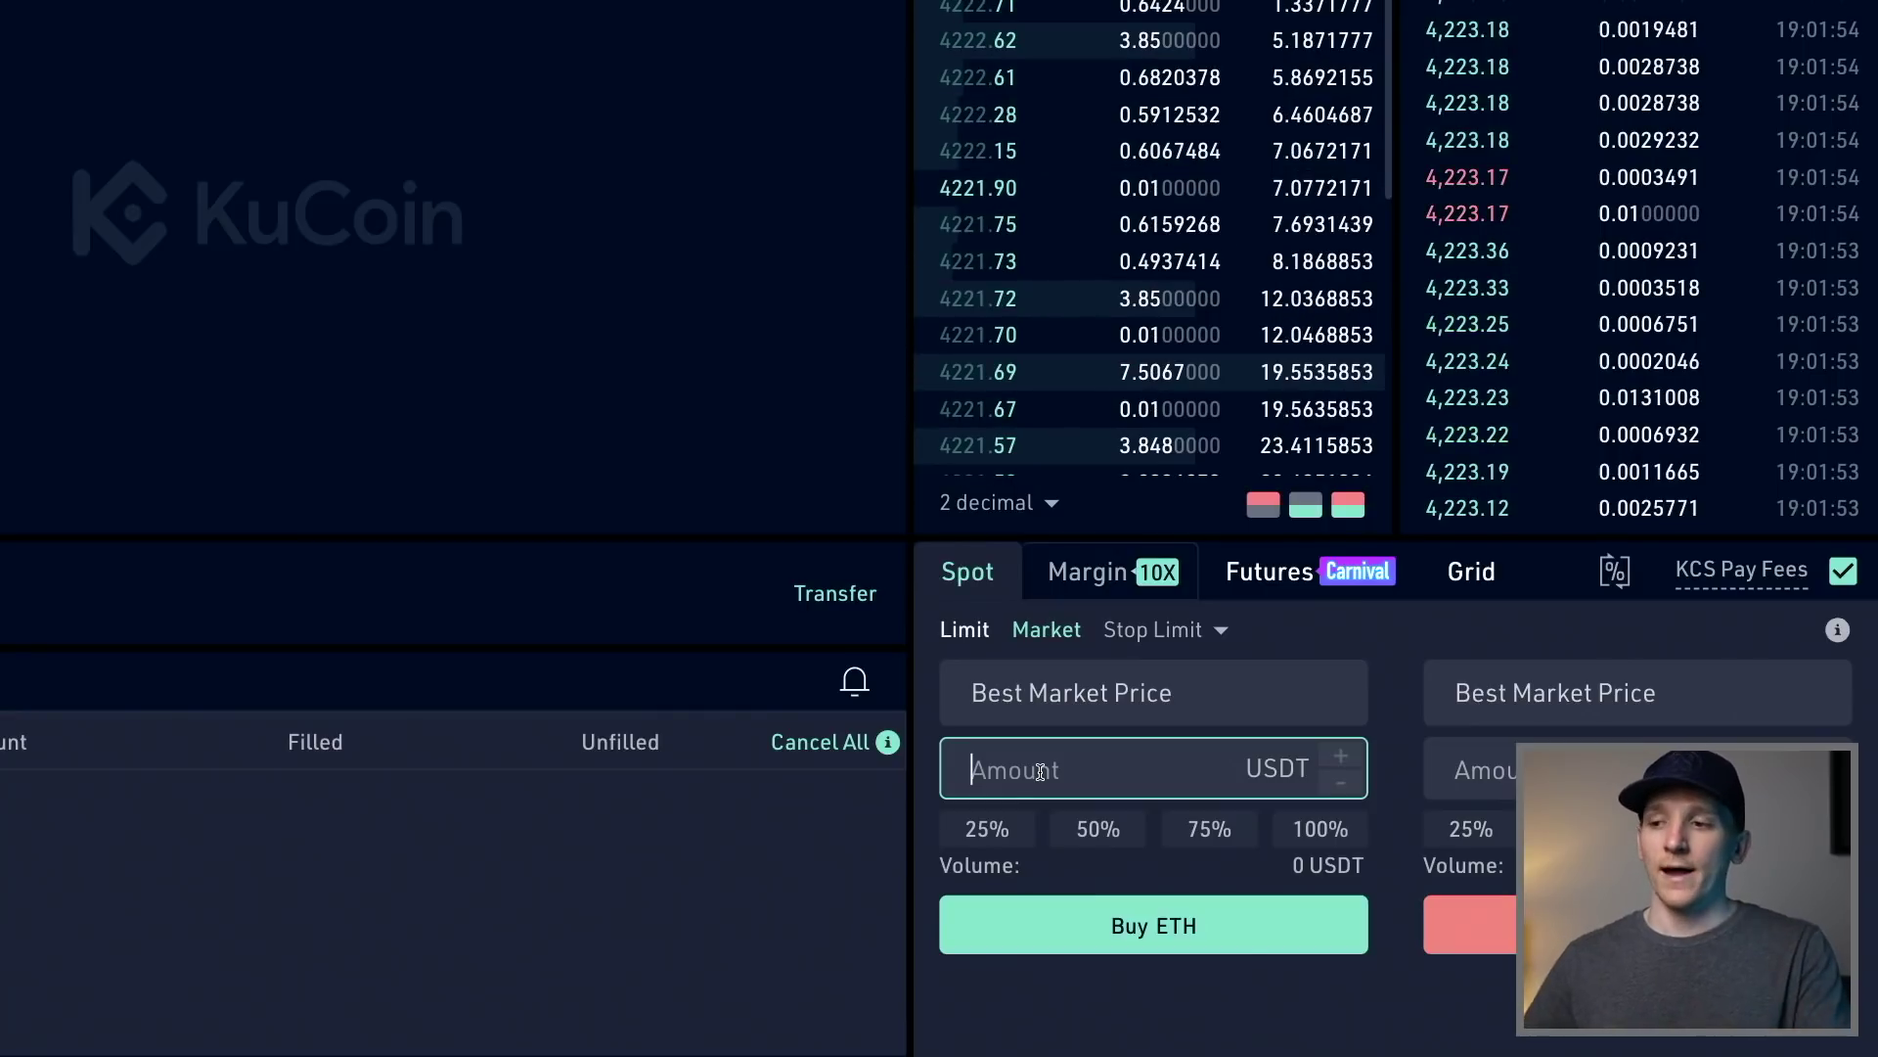
type("90")
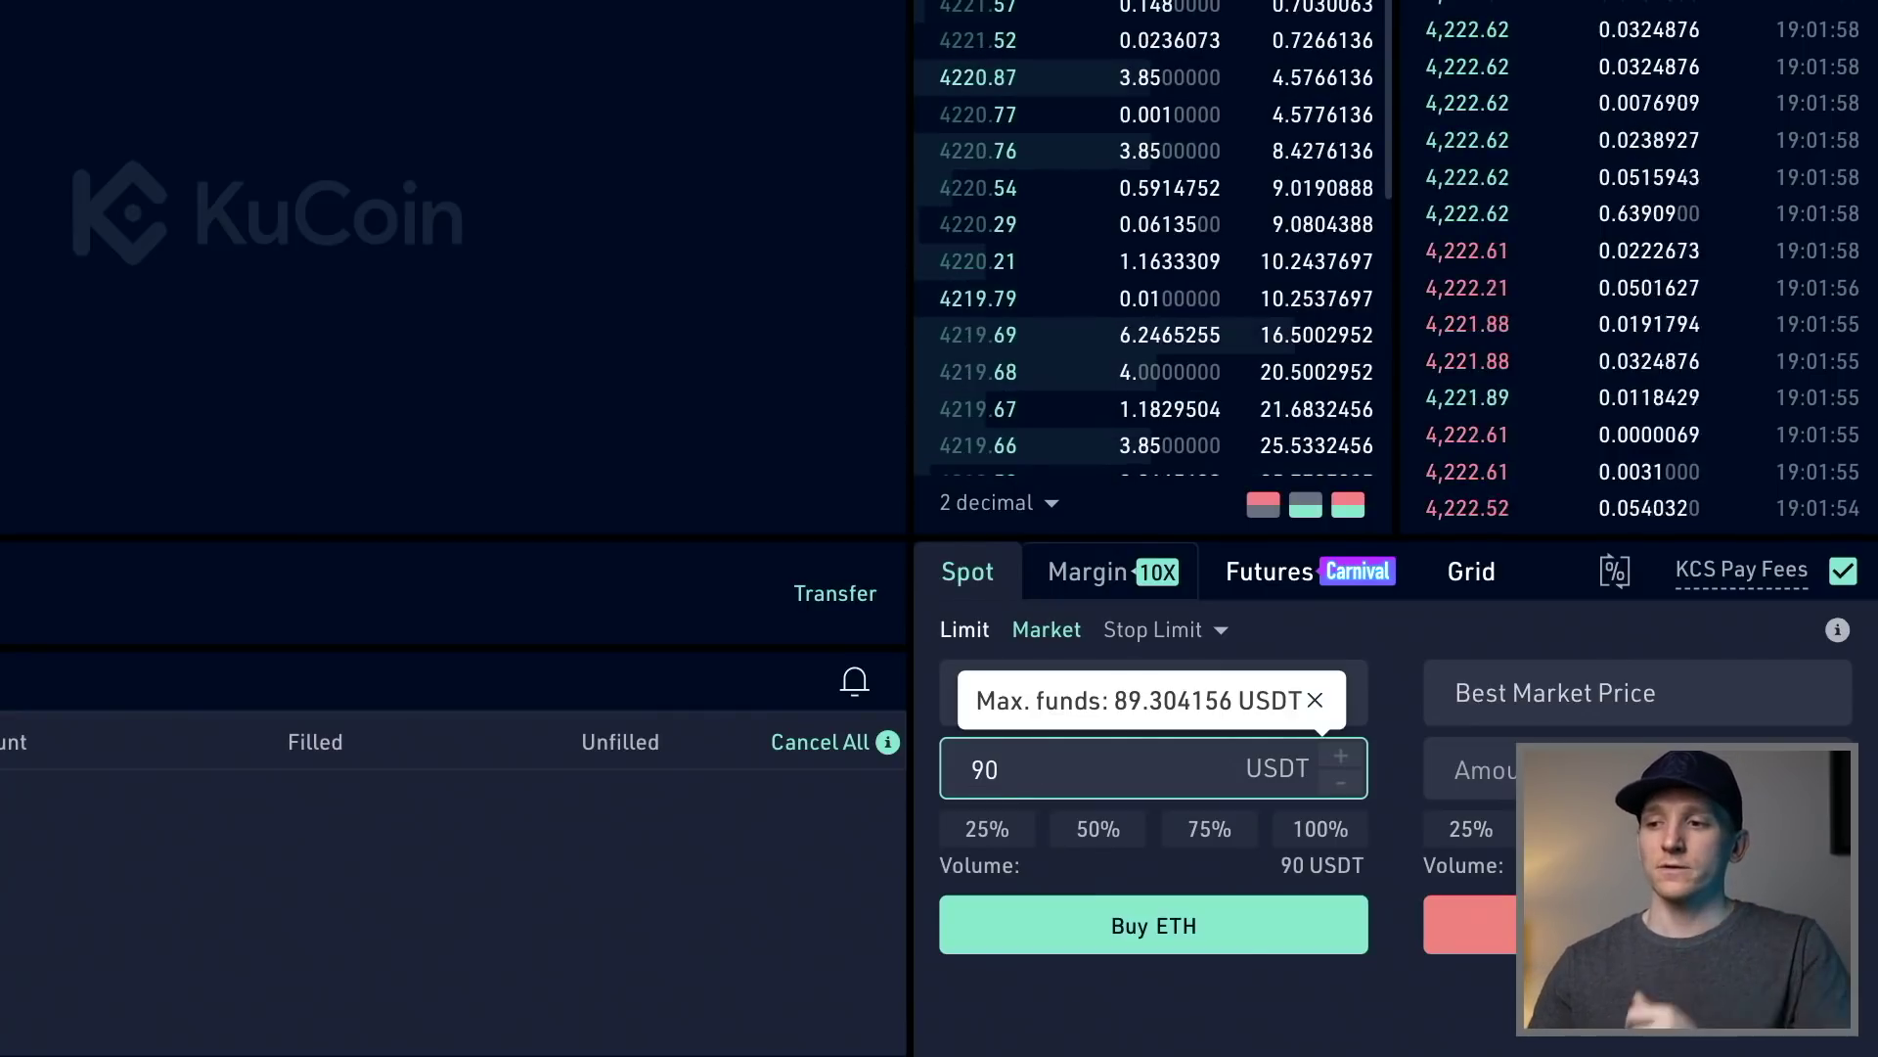
key("BackSpace")
key("BackSpace")
type("8")
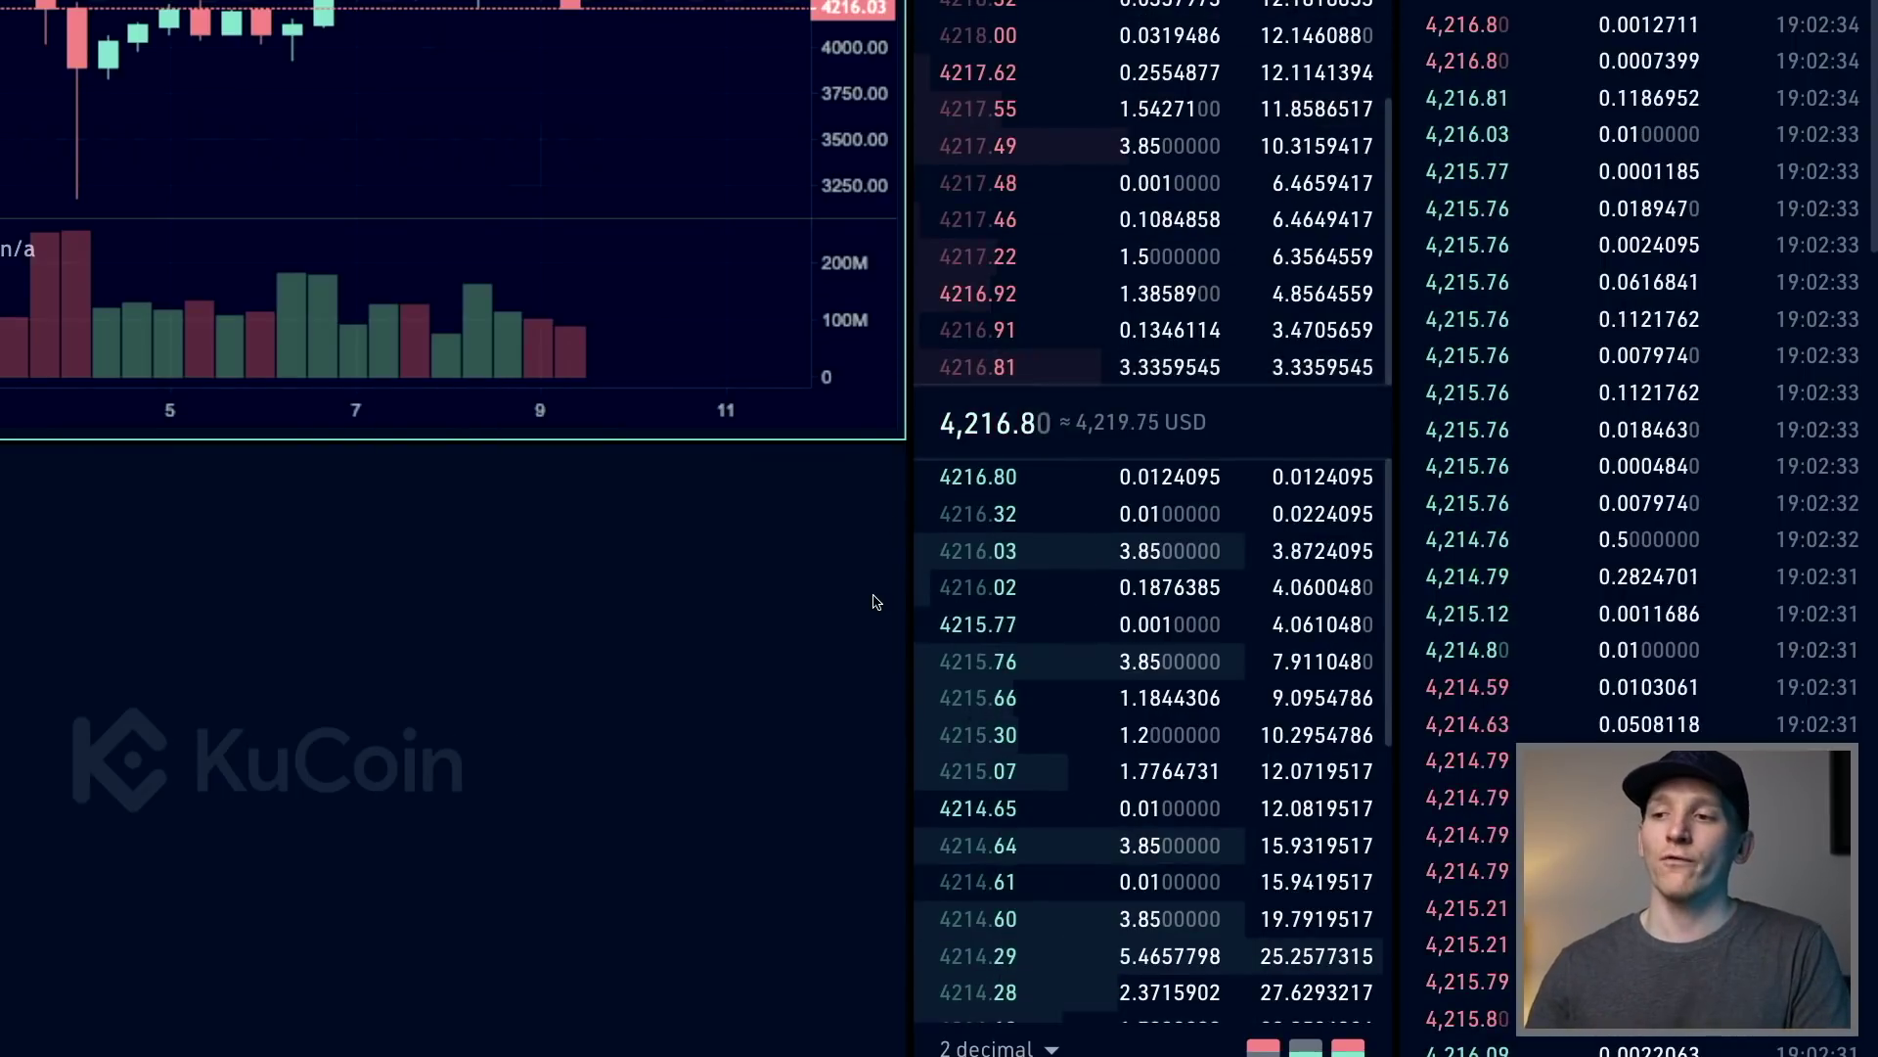
Examine the current ETH/USDT price between the buy and sell orders and the recent candles on the 8-hour chart
scroll(885, 599, "down", 5)
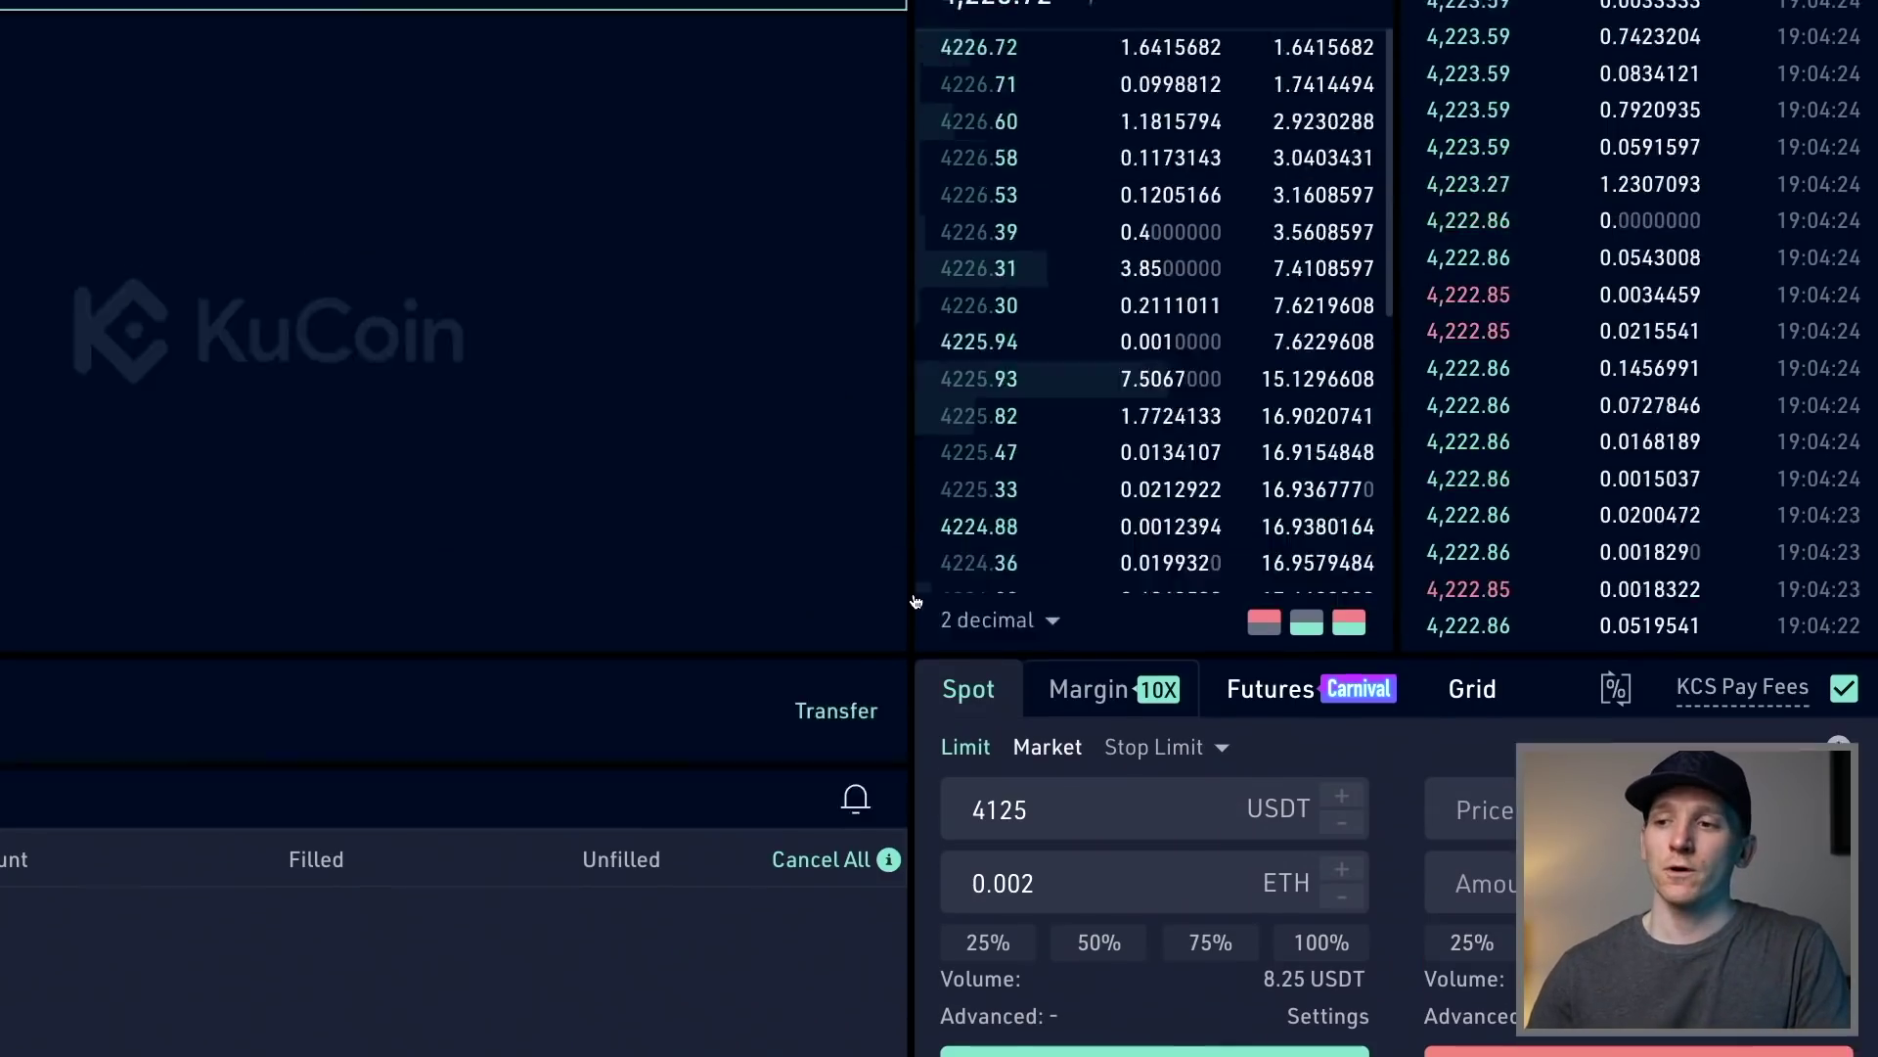
scroll(915, 600, "up", 5)
mouse_move(978, 494)
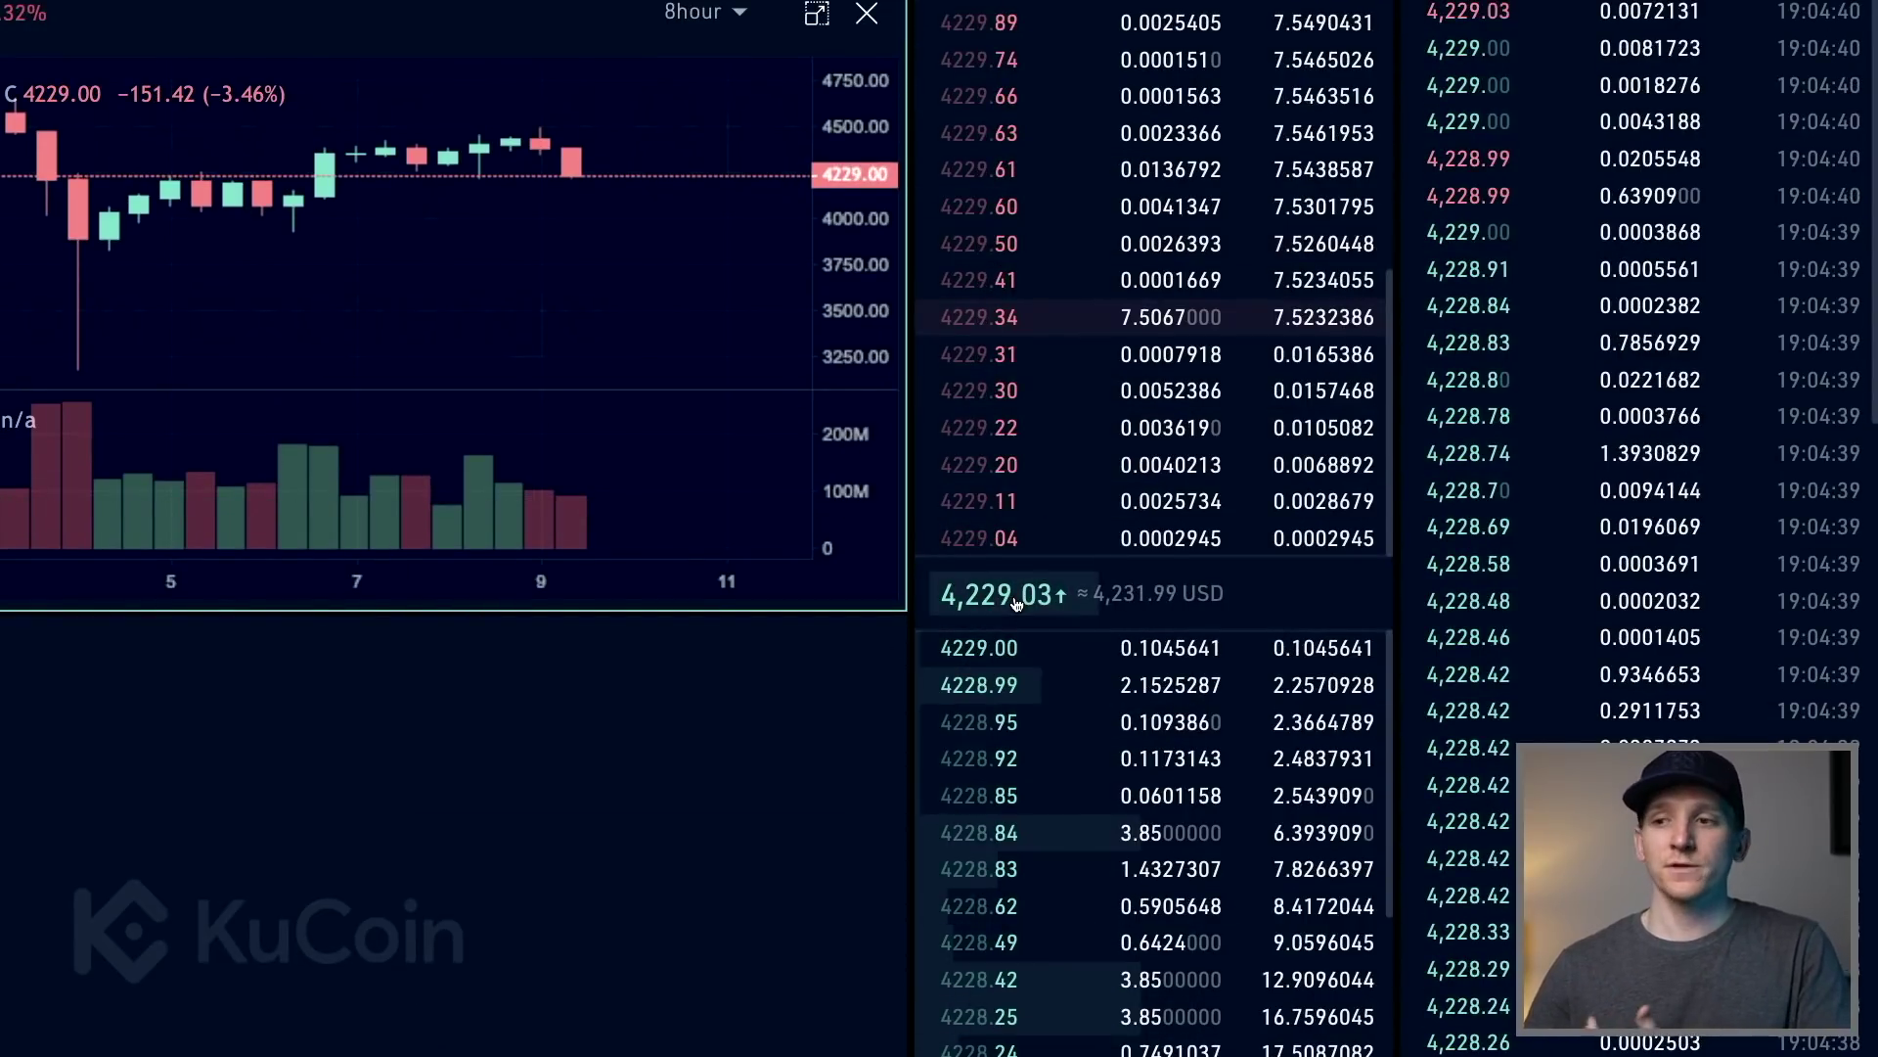
scroll(644, 284, "up", 2)
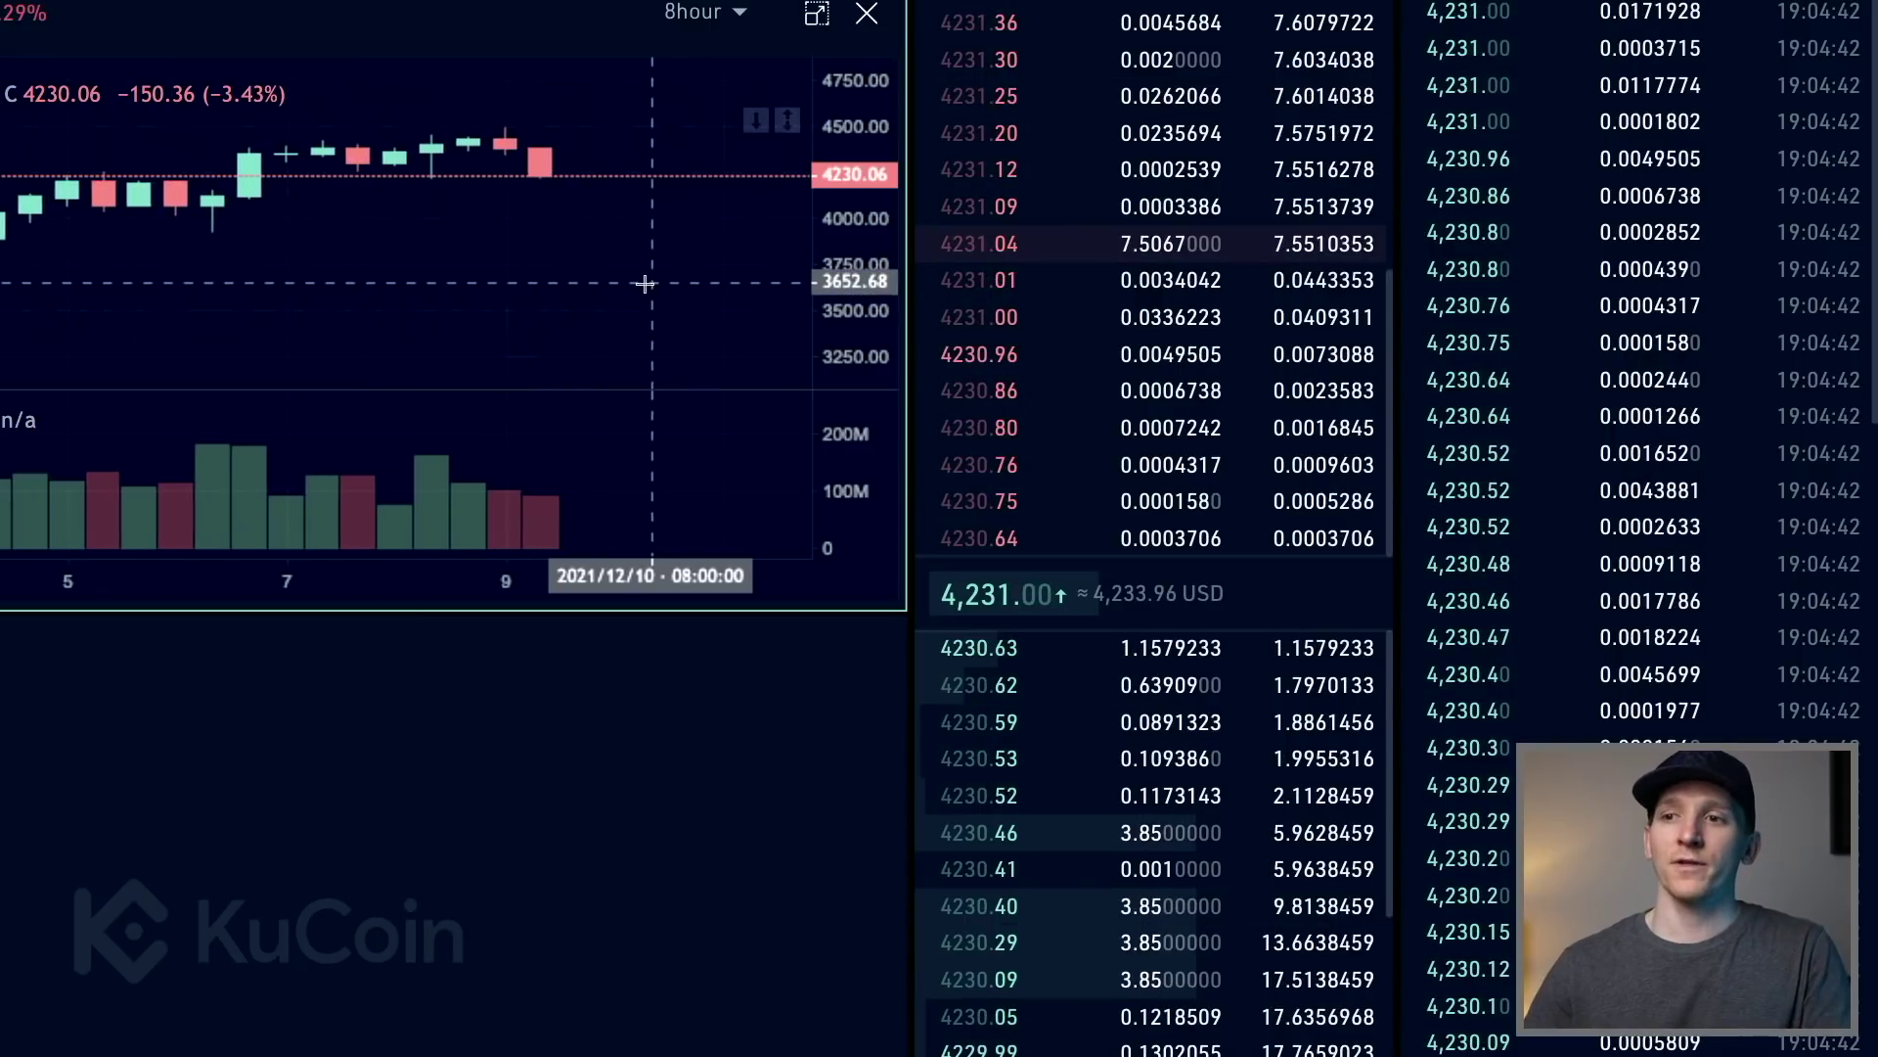
scroll(644, 284, "down", 5)
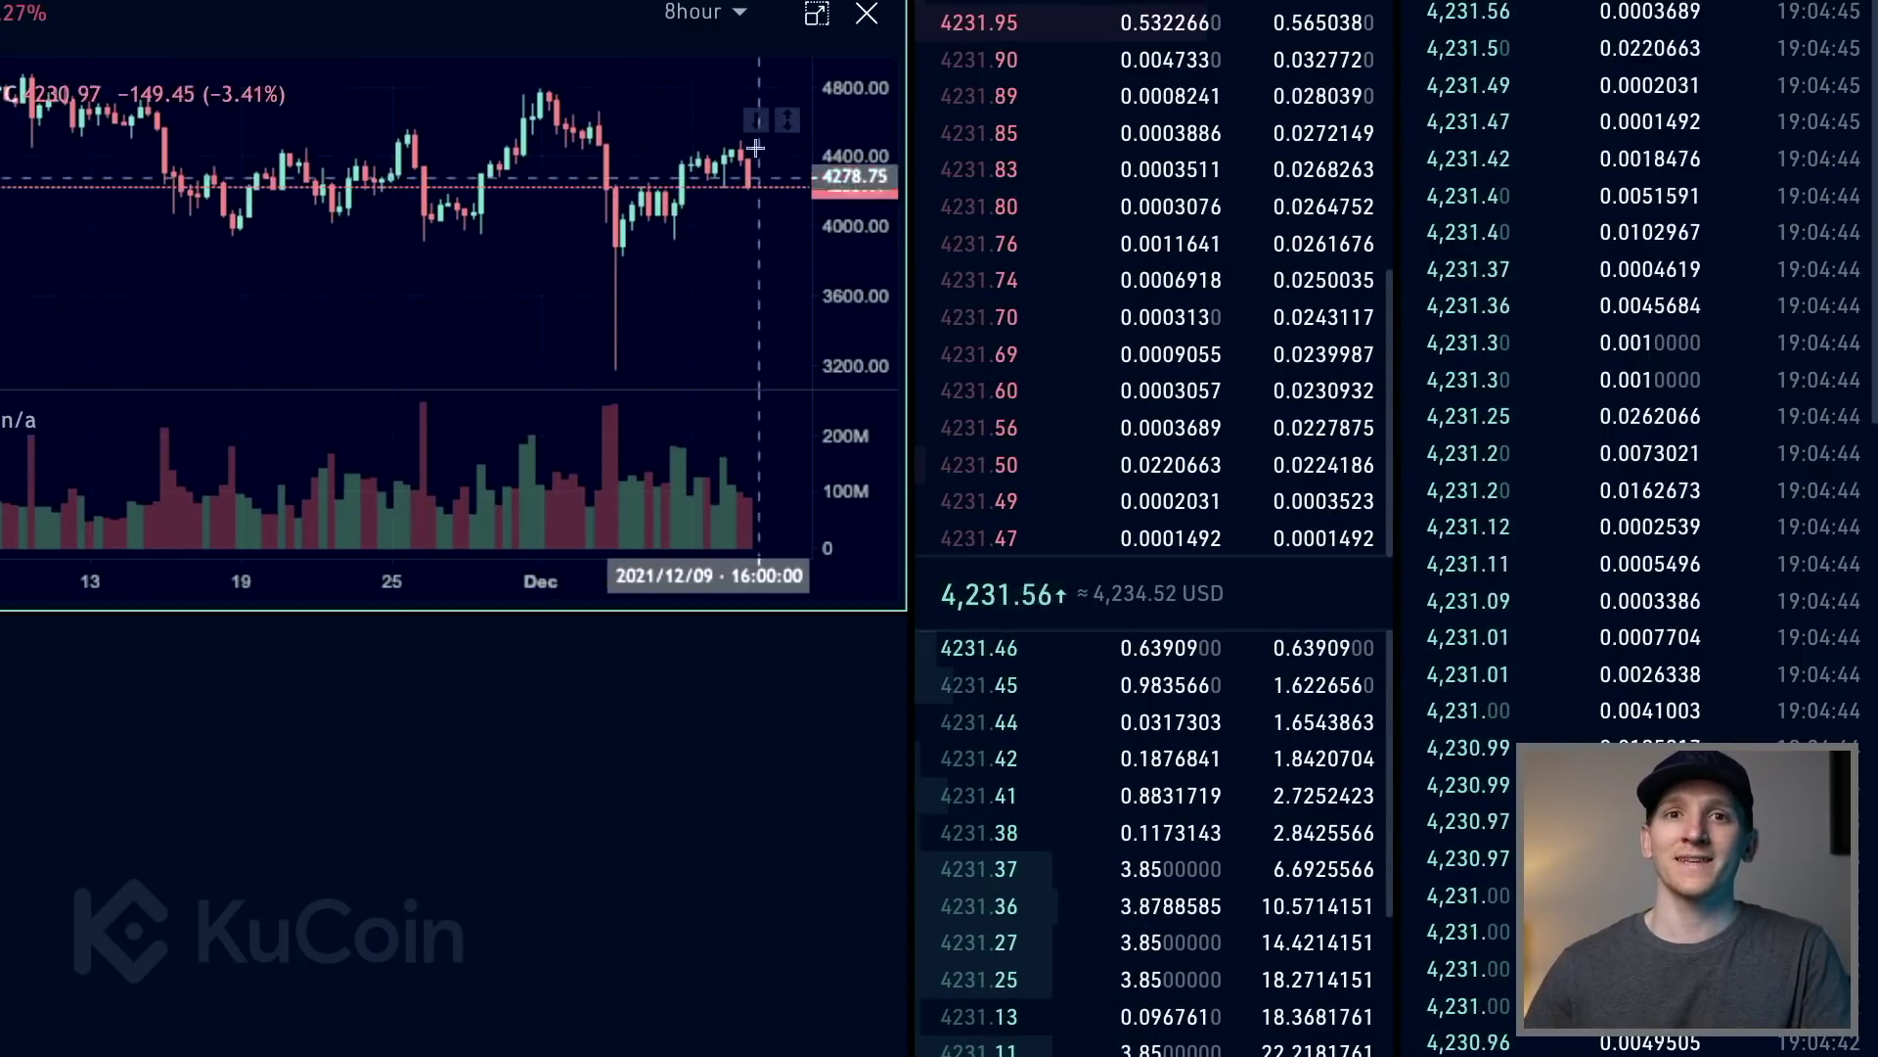
scroll(760, 186, "up", 5)
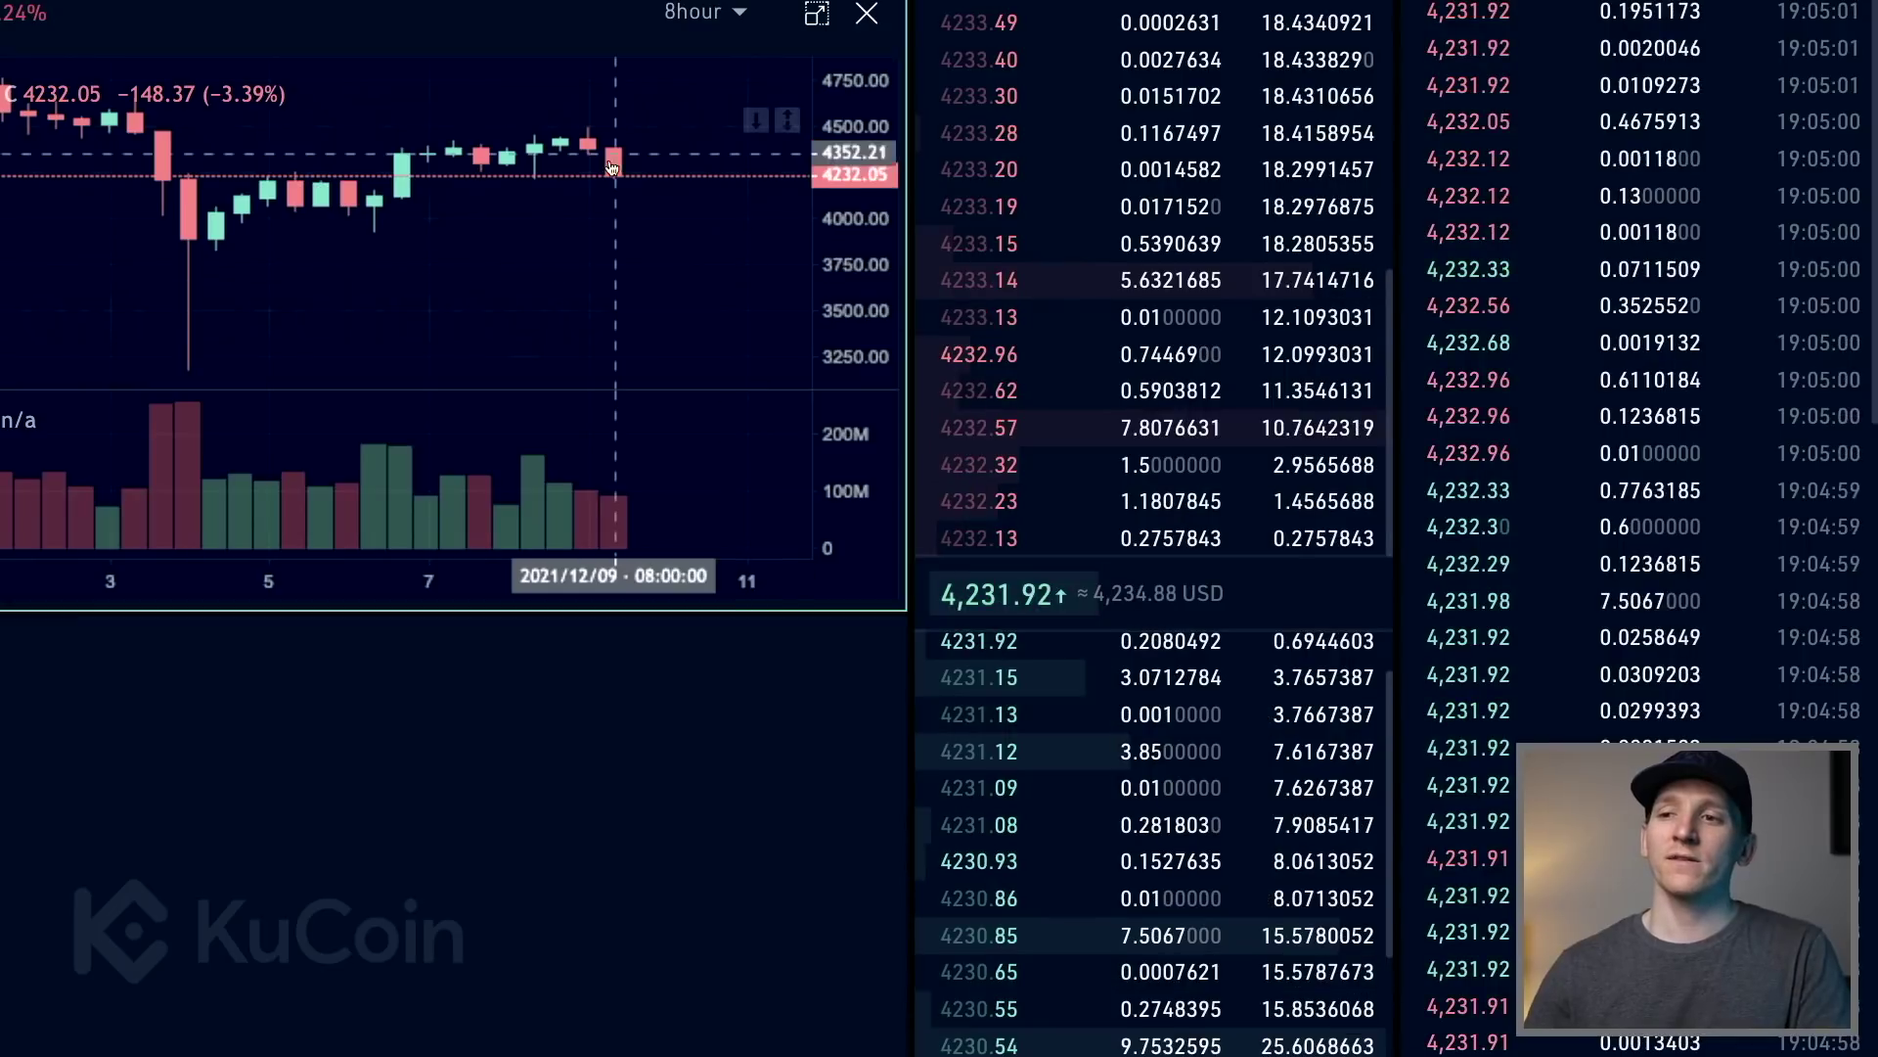
scroll(904, 736, "down", 3)
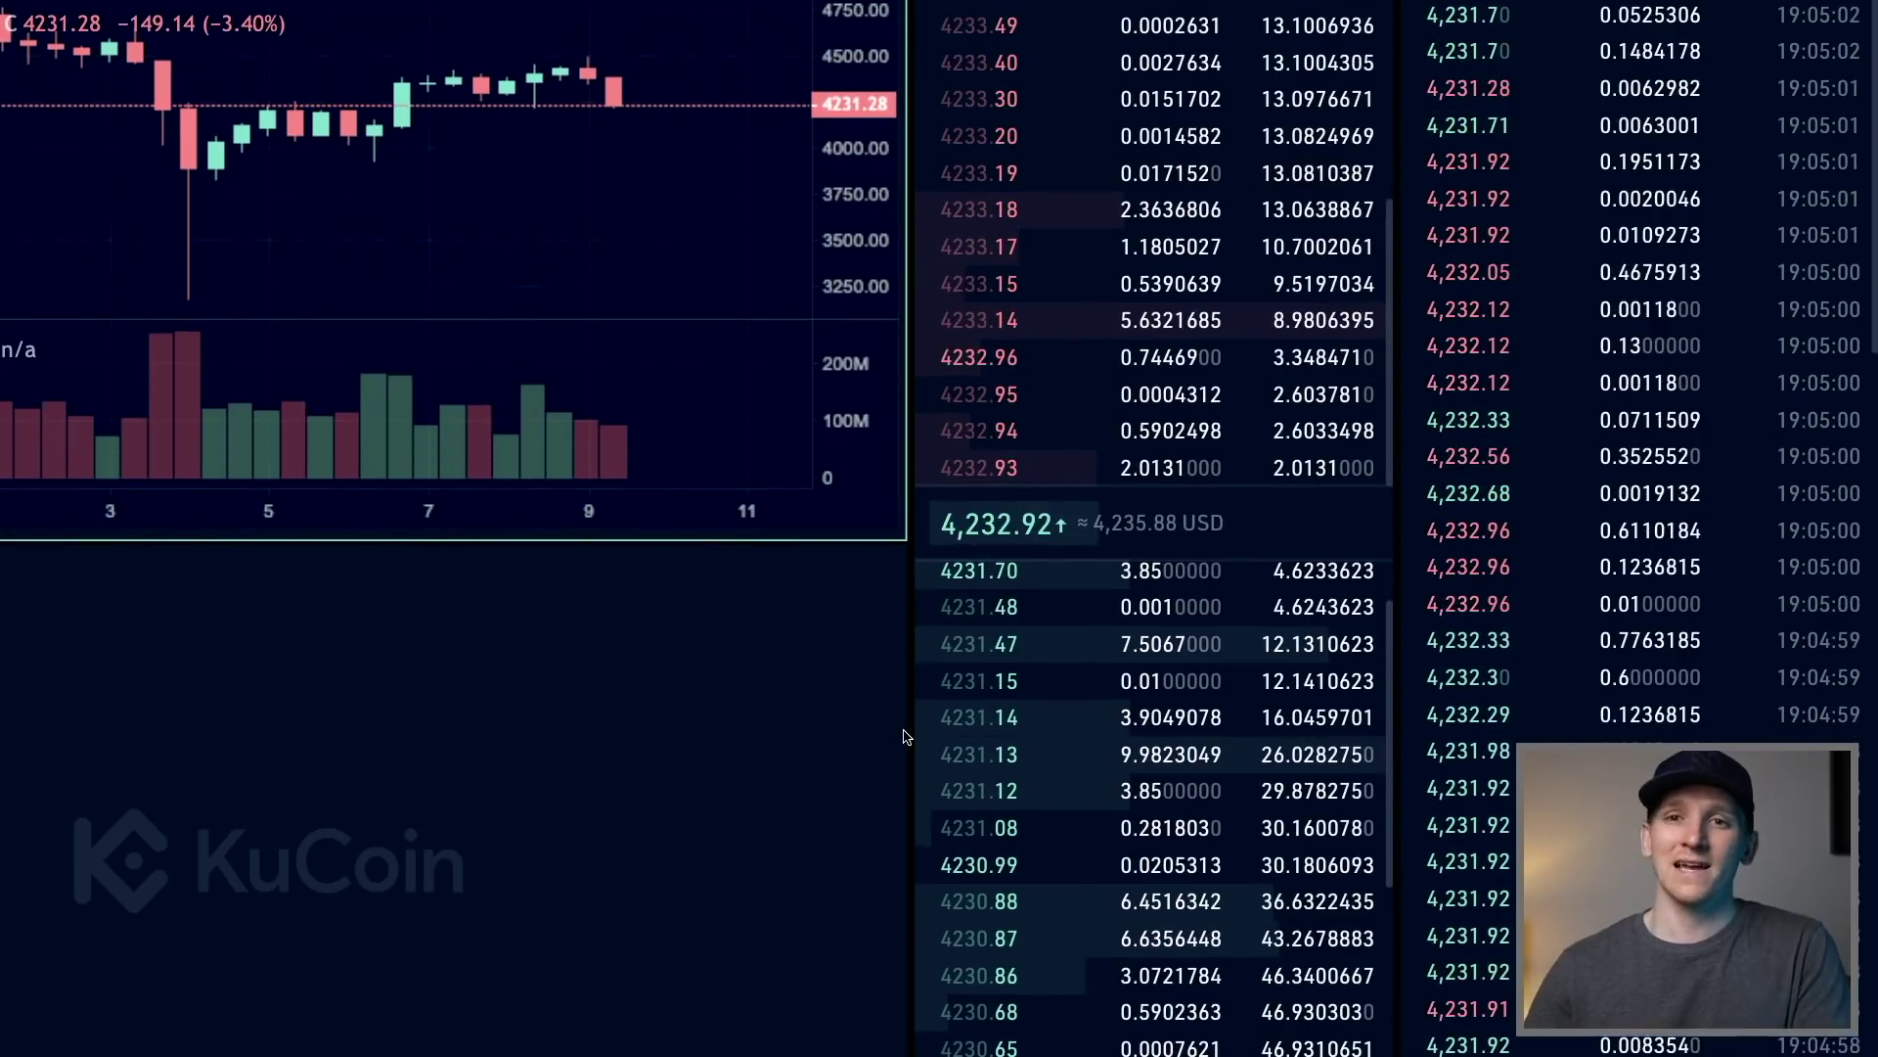
Compare the limit price in the ETH buy form with the current market price in the order book
scroll(904, 736, "down", 5)
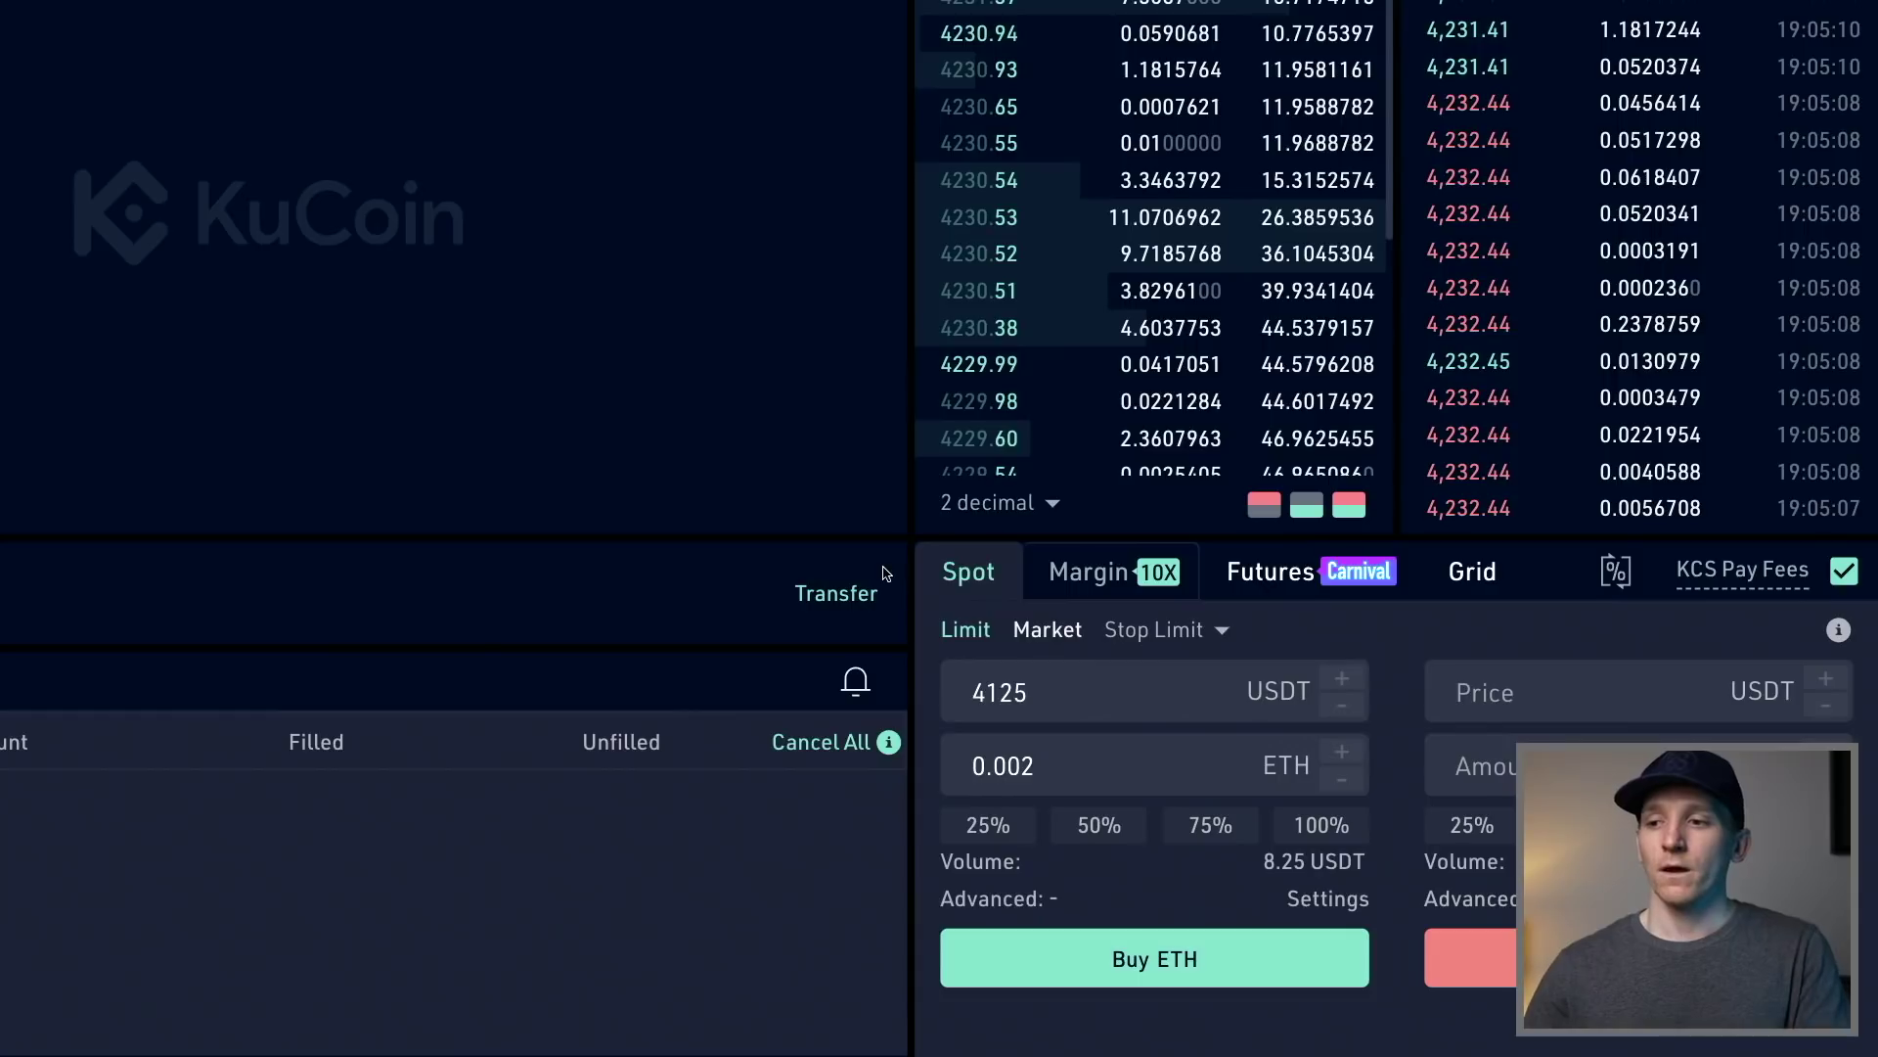
scroll(886, 573, "up", 5)
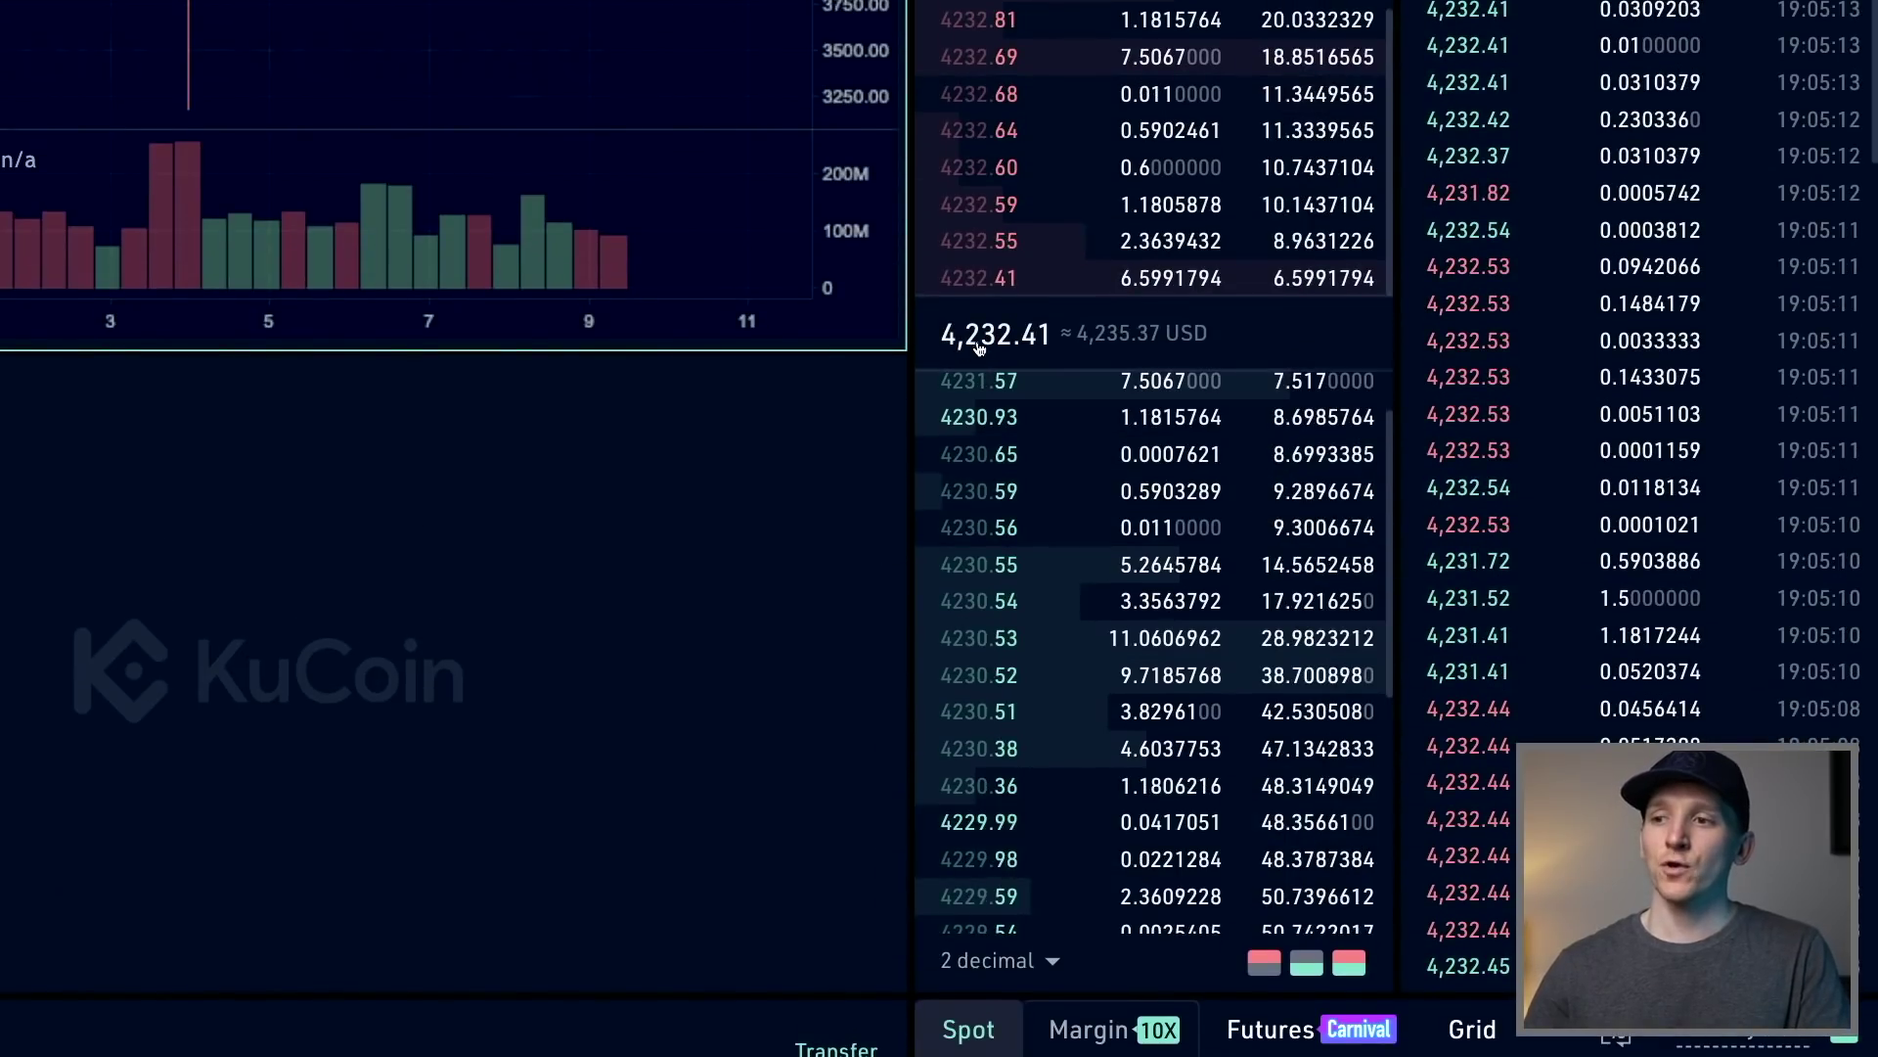
scroll(869, 553, "down", 5)
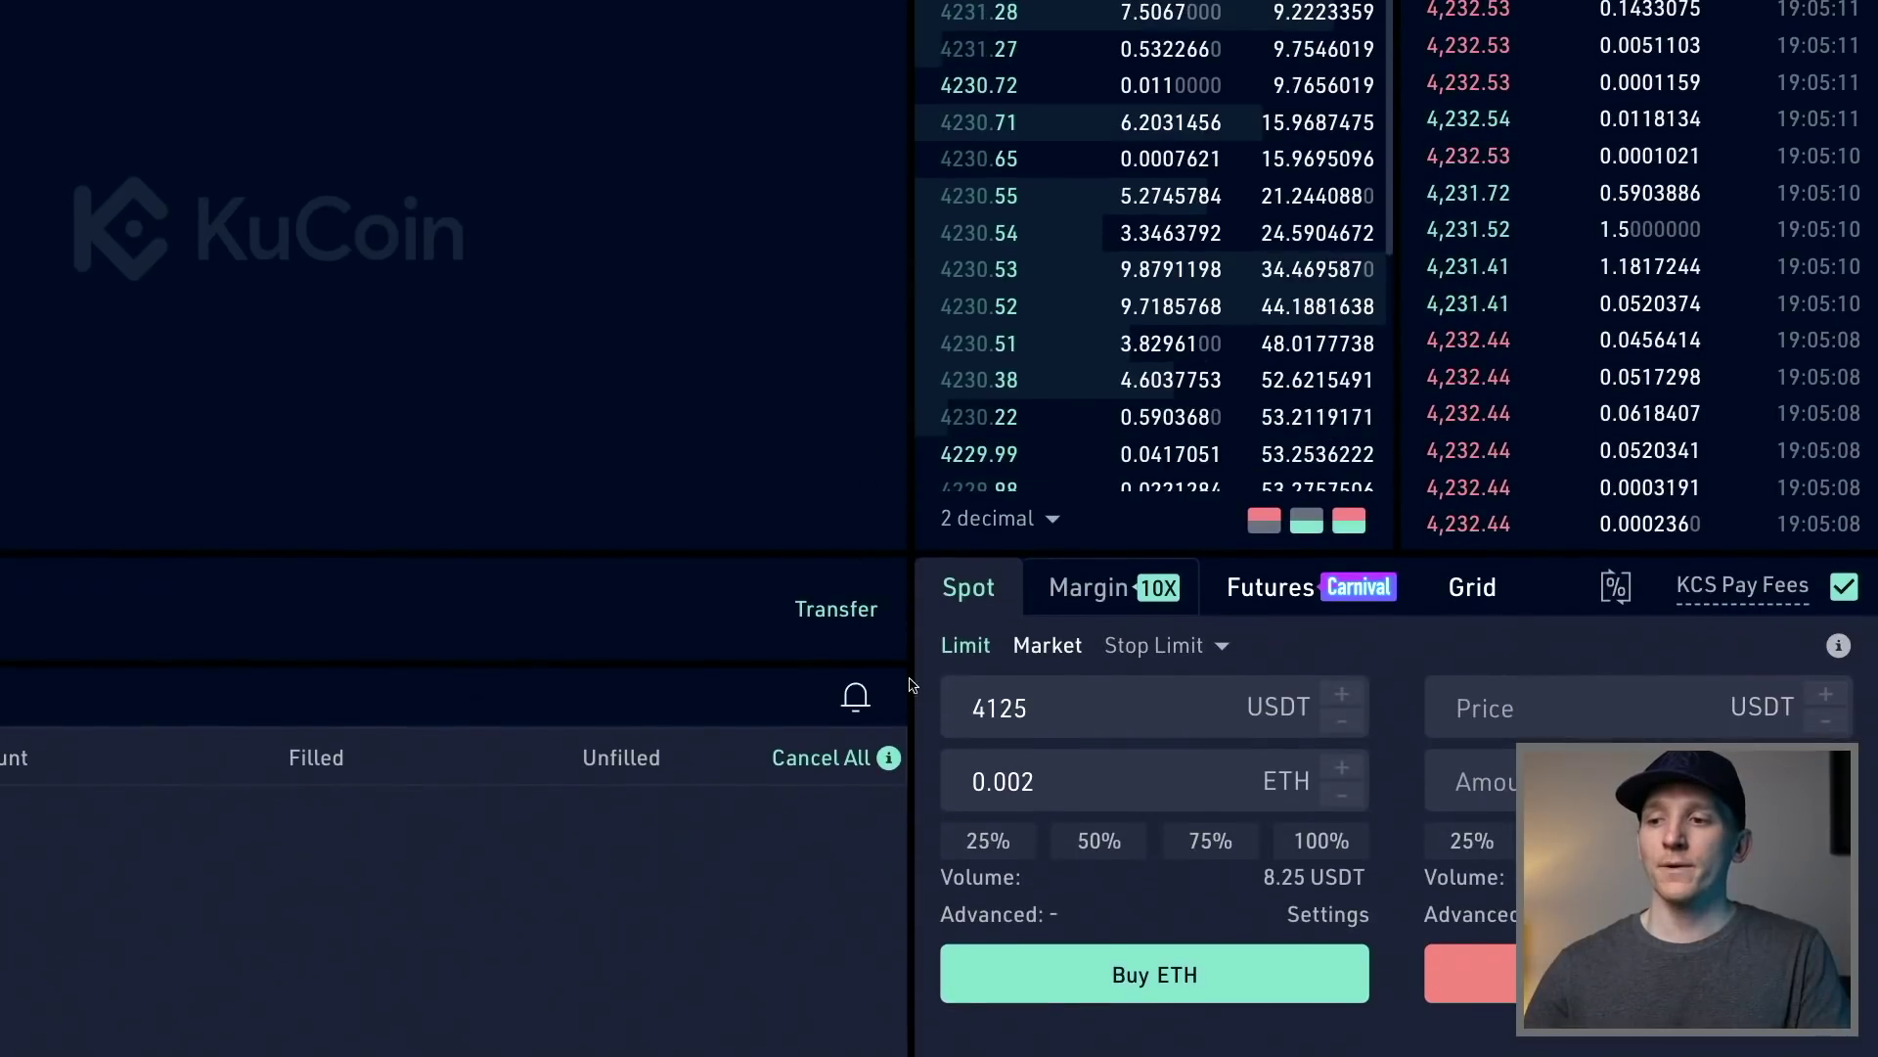
left_click_drag(1038, 707, 996, 707)
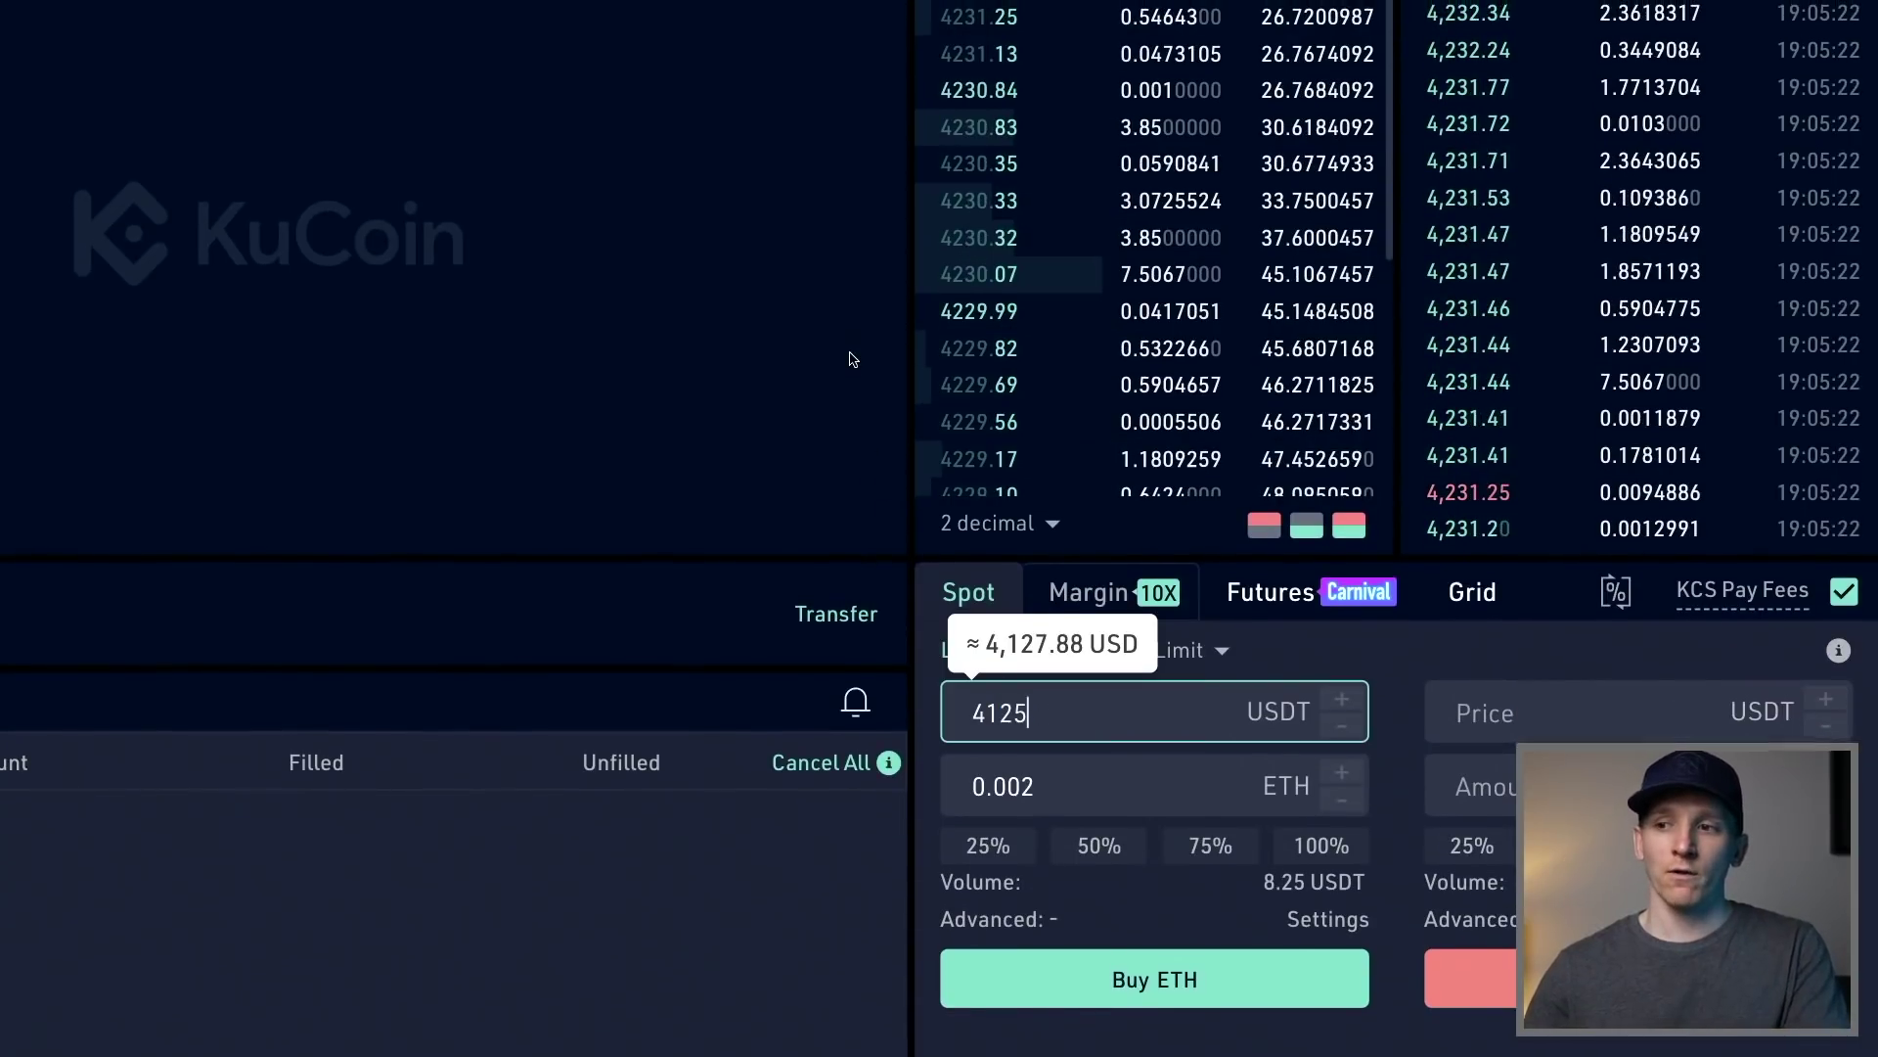
scroll(851, 359, "up", 4)
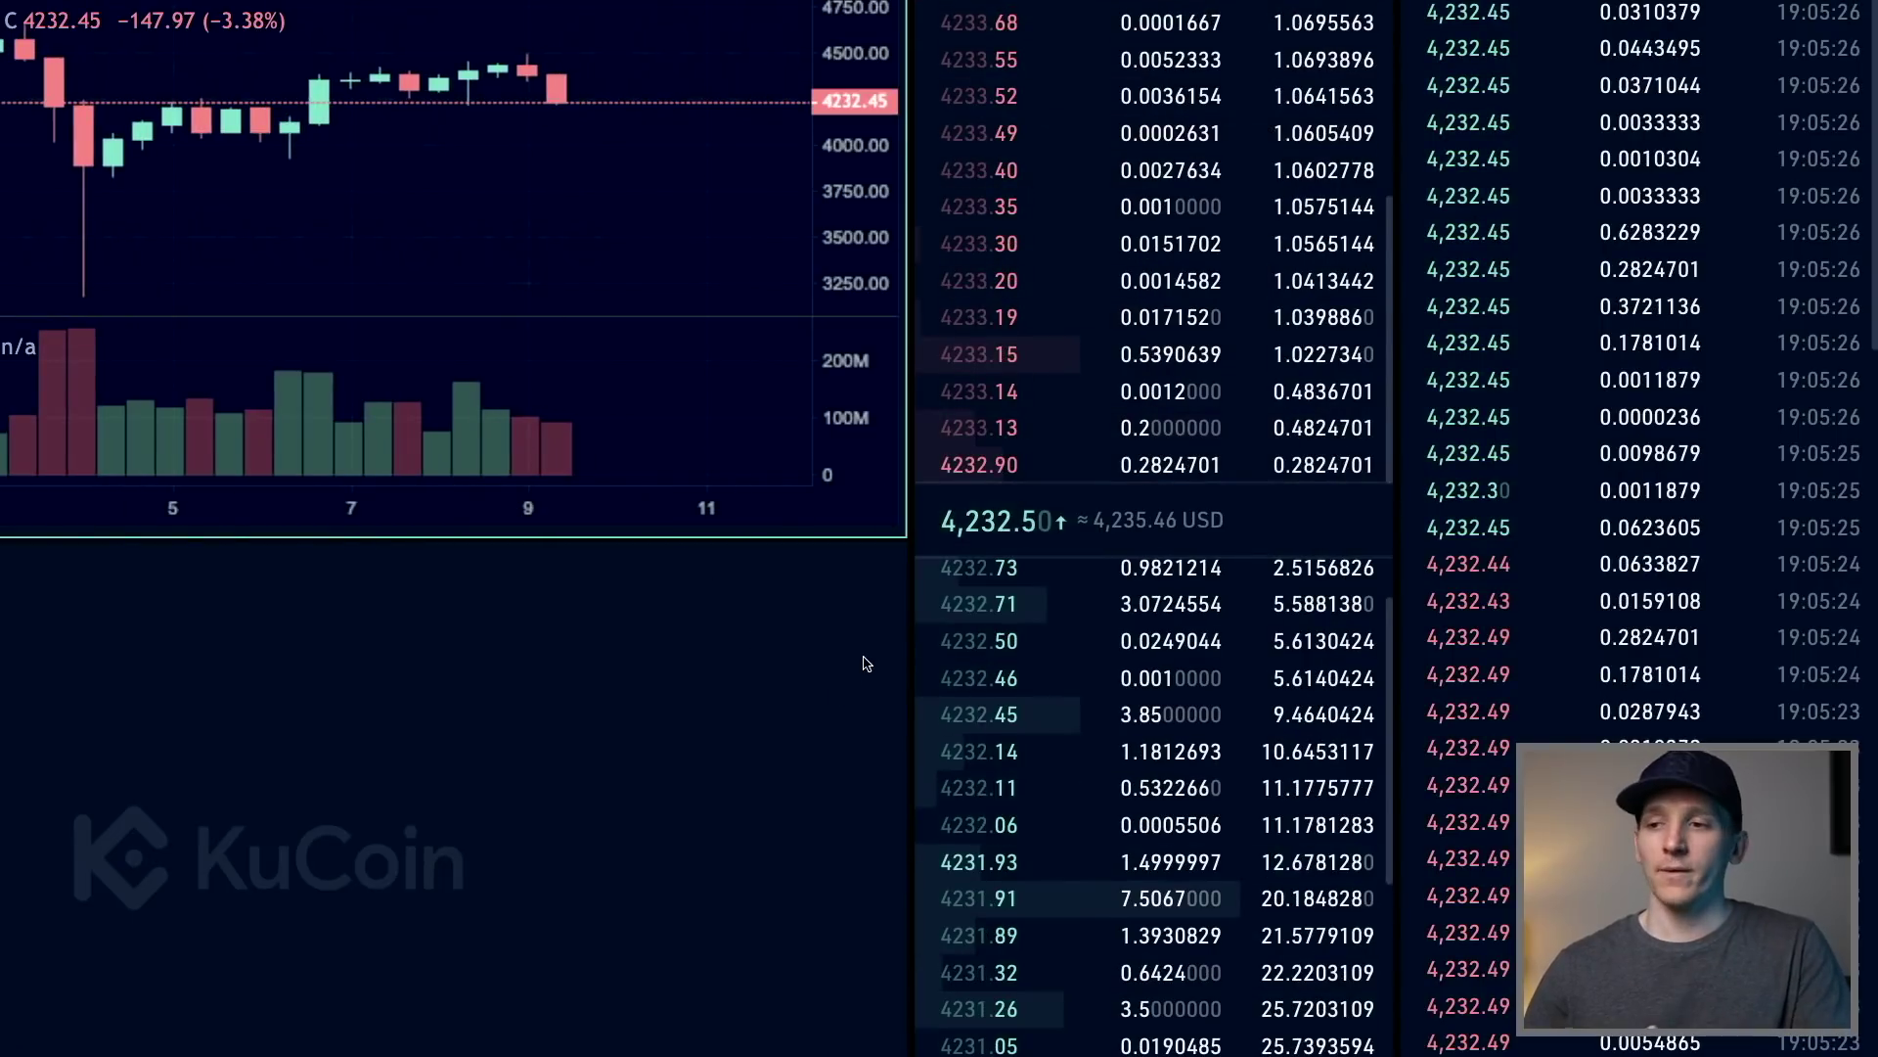
scroll(906, 653, "down", 6)
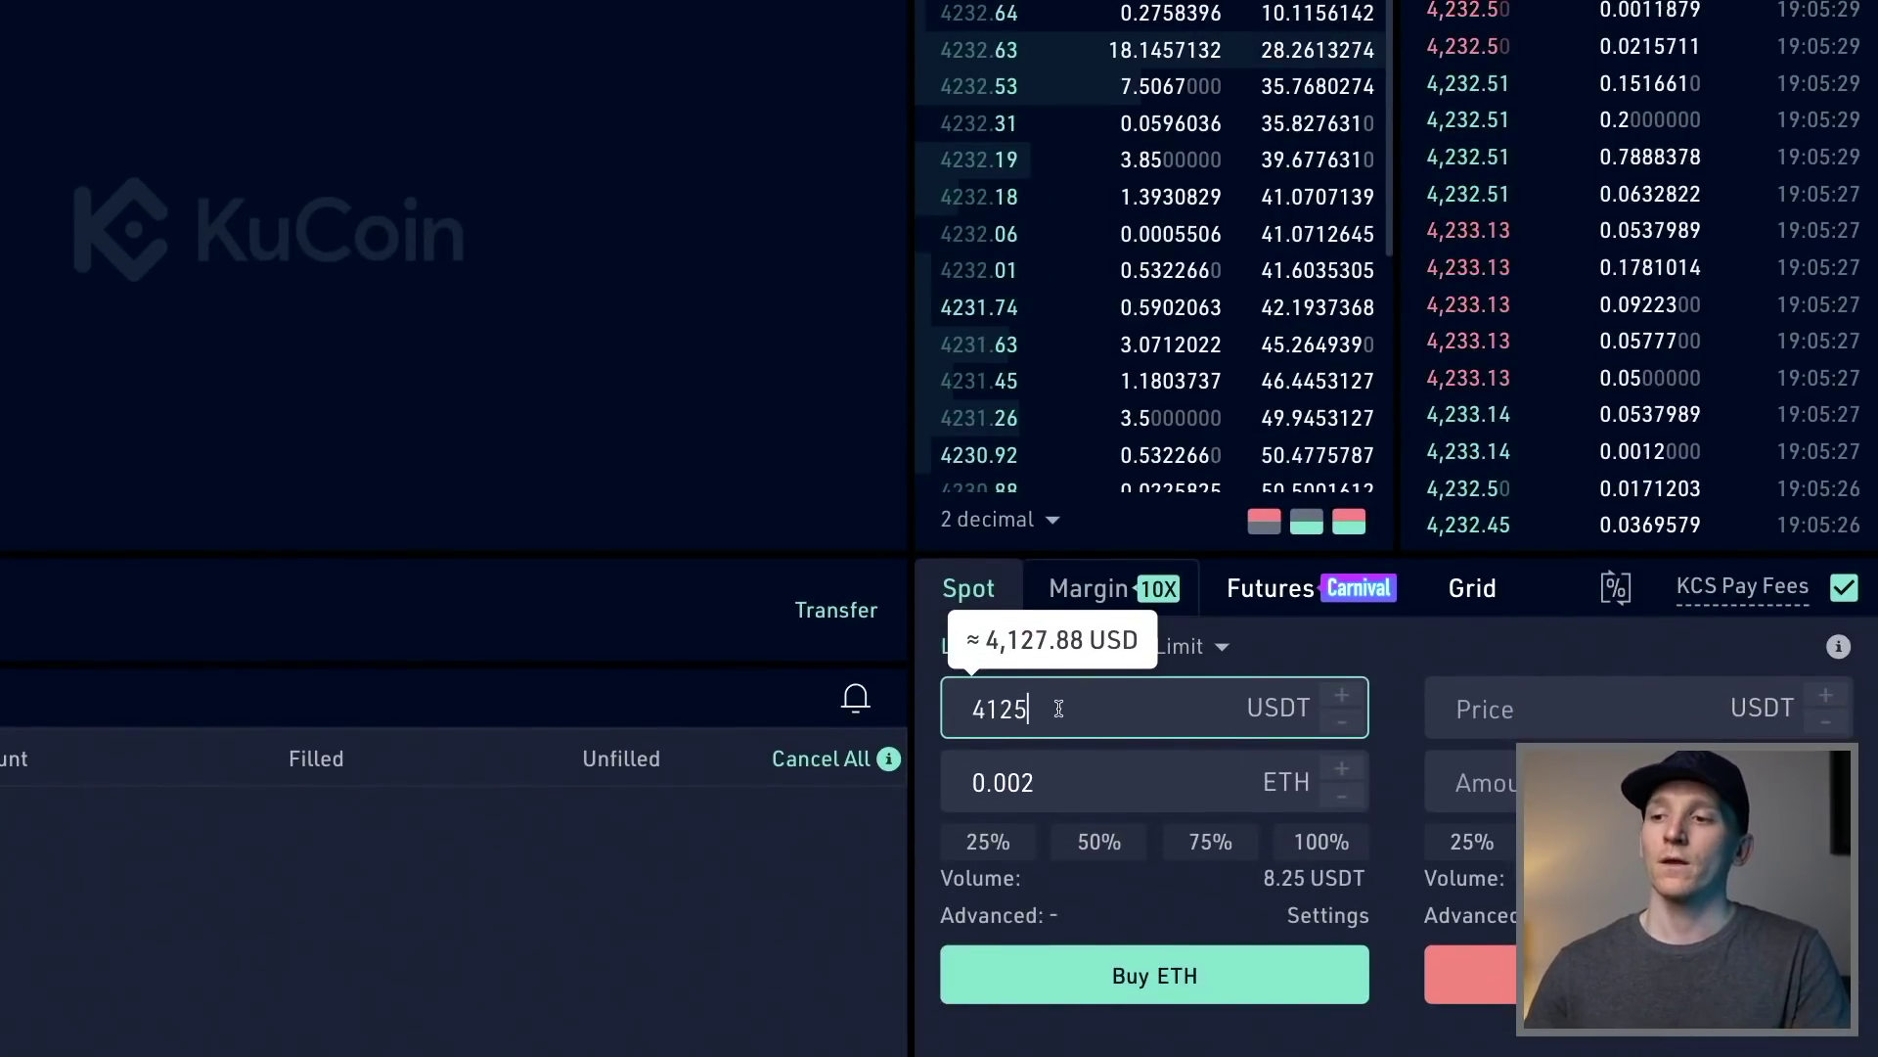
key("alt+Left")
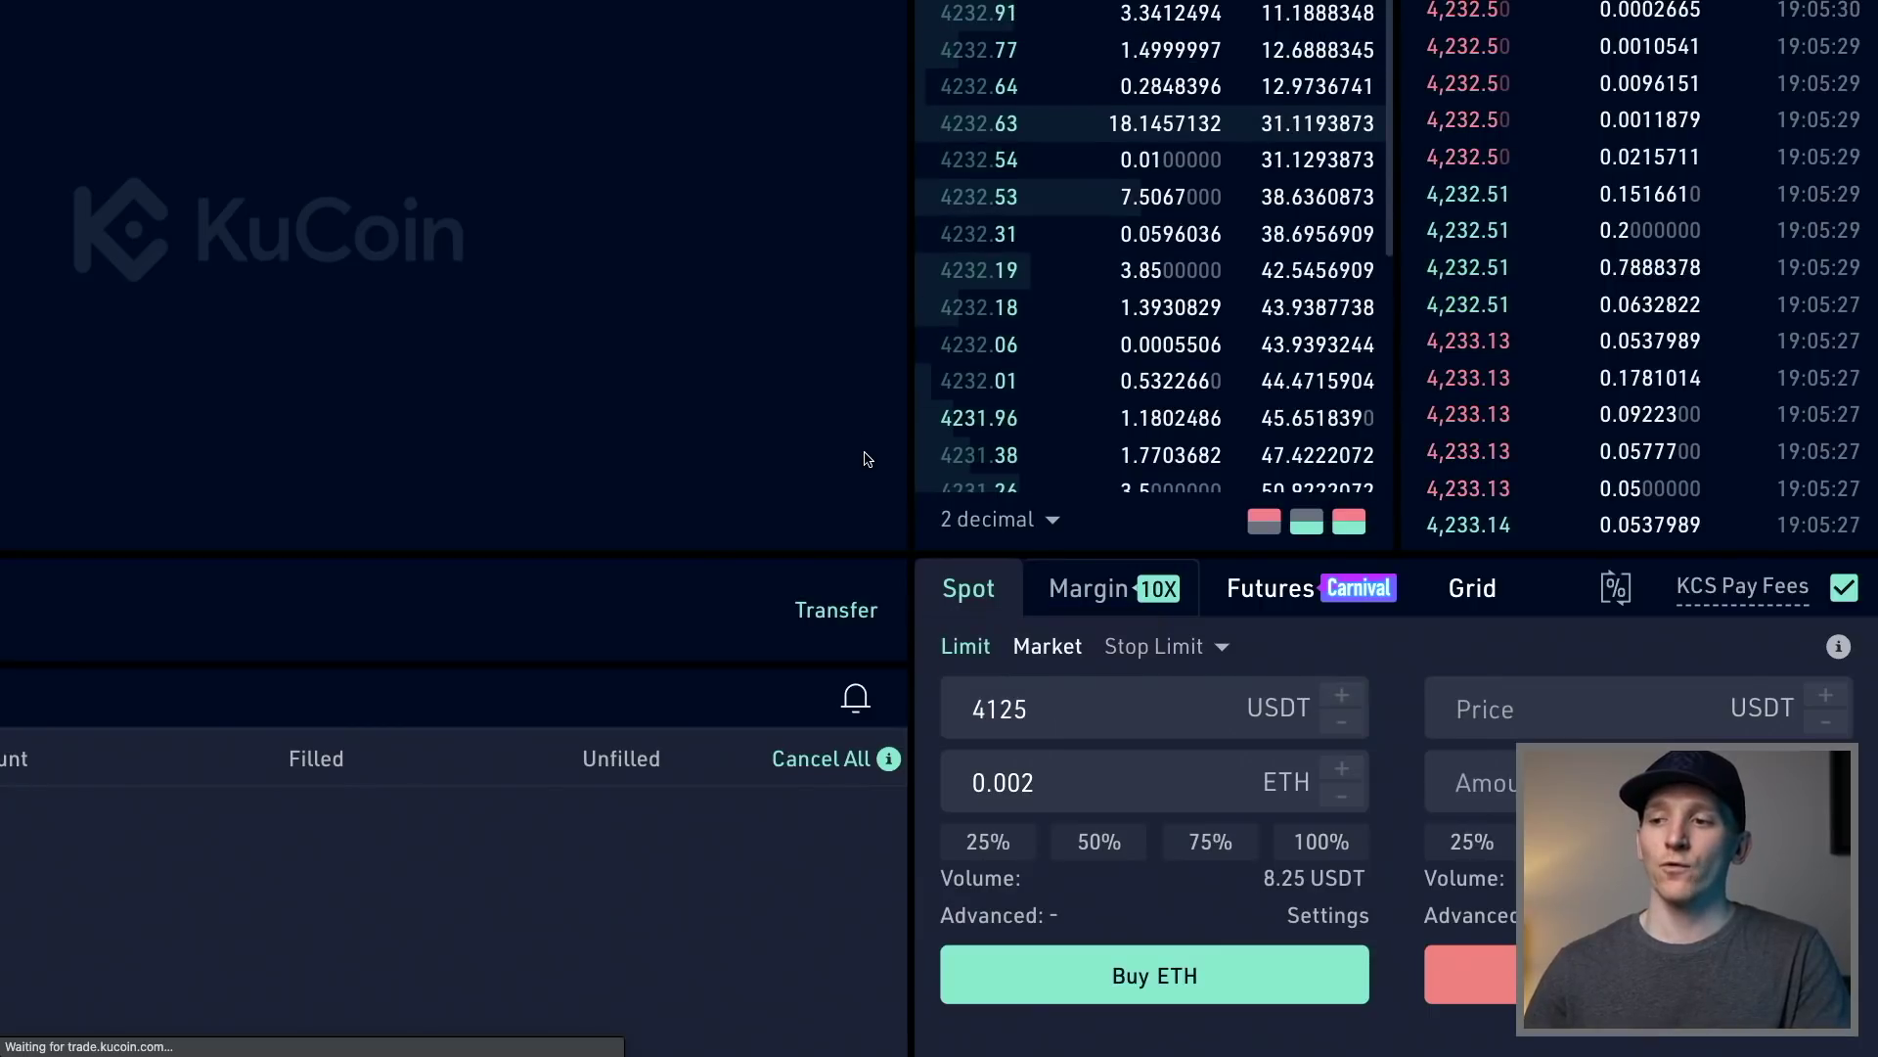
scroll(975, 669, "up", 1)
scroll(683, 361, "up", 3)
key("alt+Right")
scroll(1081, 870, "down", 4)
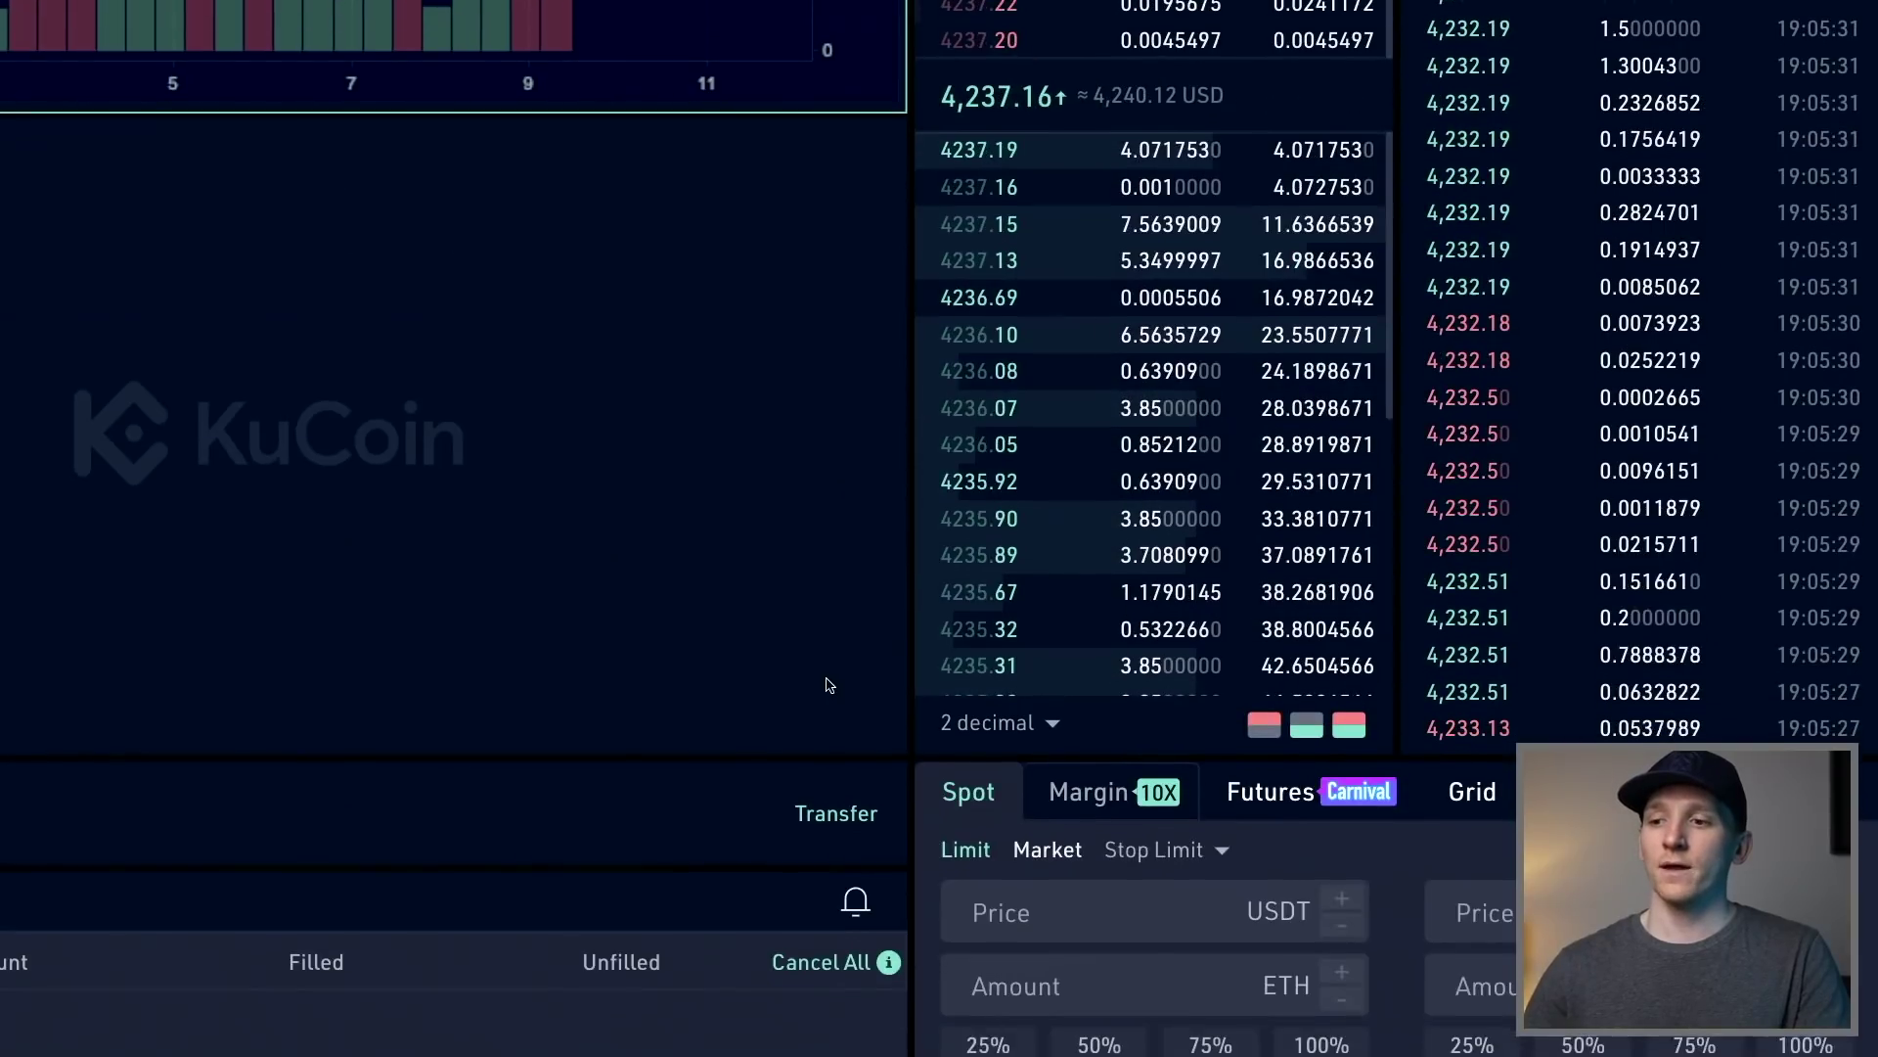
Set the limit buy price to 4125 USDT and try 25%, 50% and 75% of the available funds as the amount
type("4125")
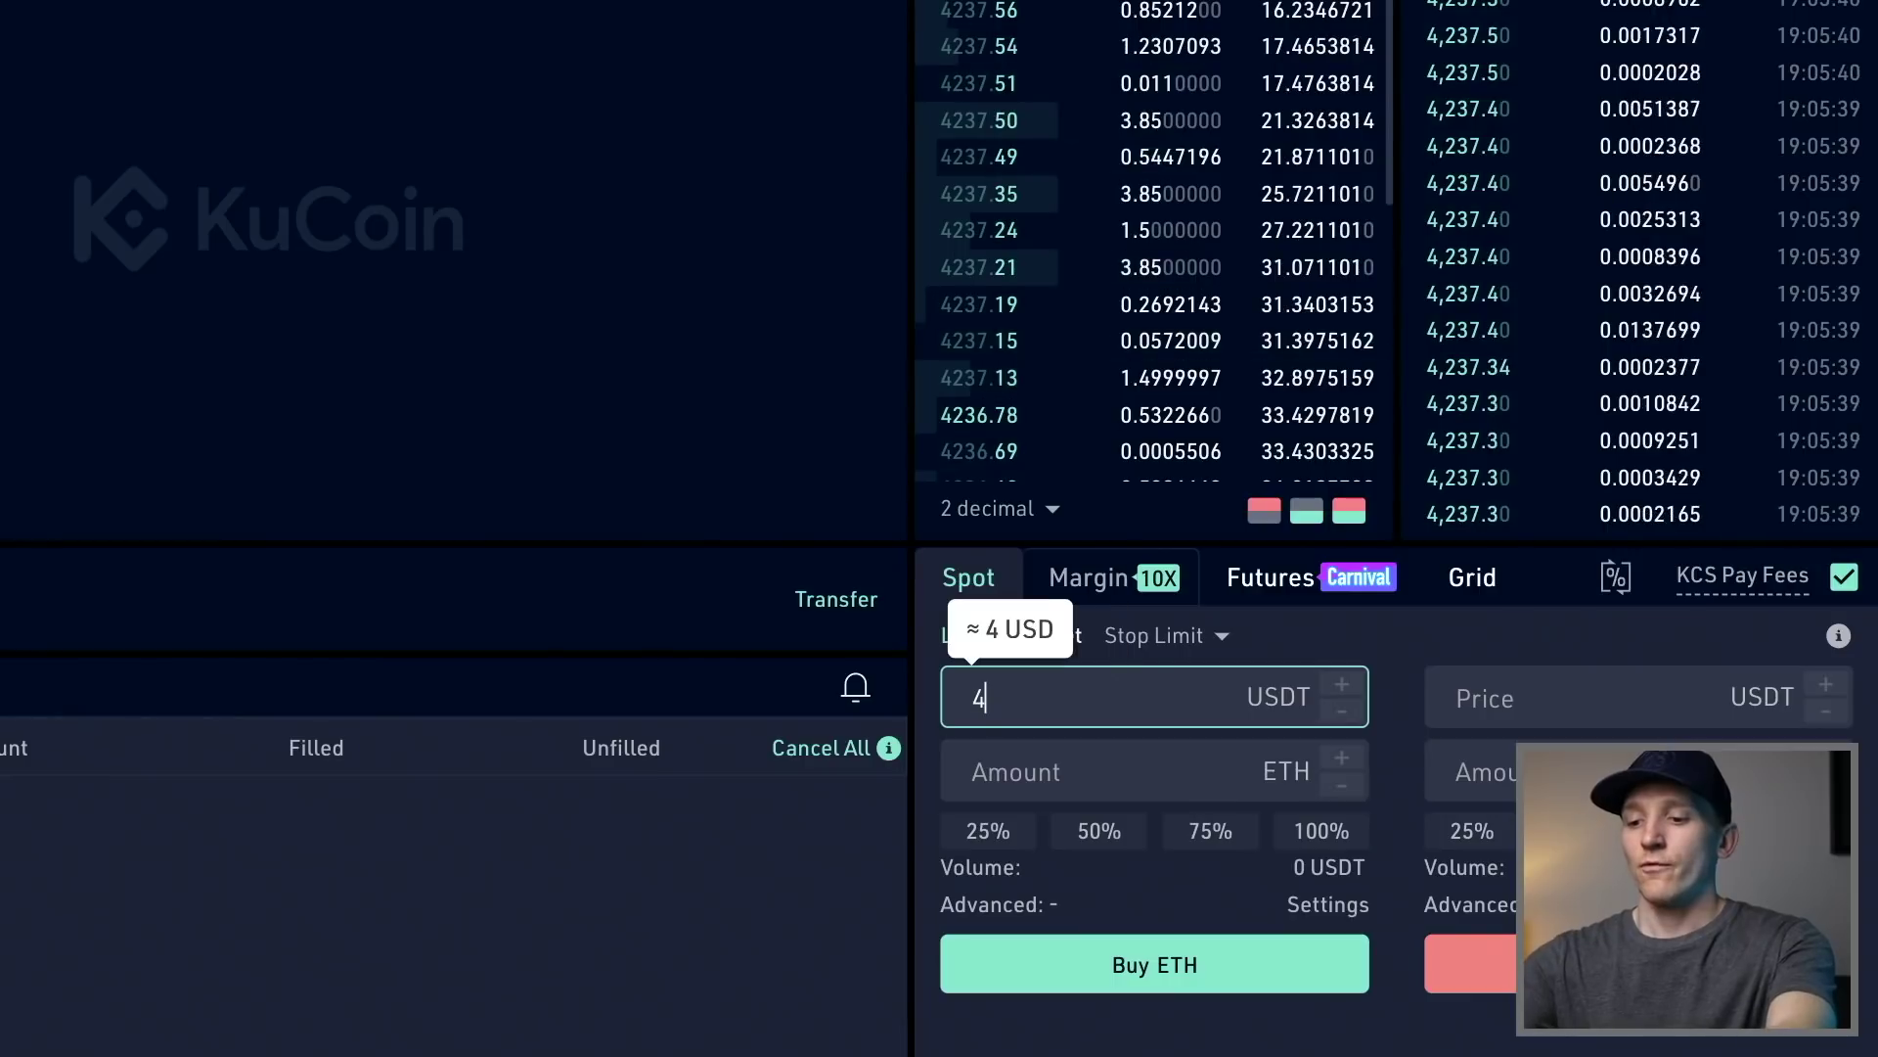
left_click(1020, 765)
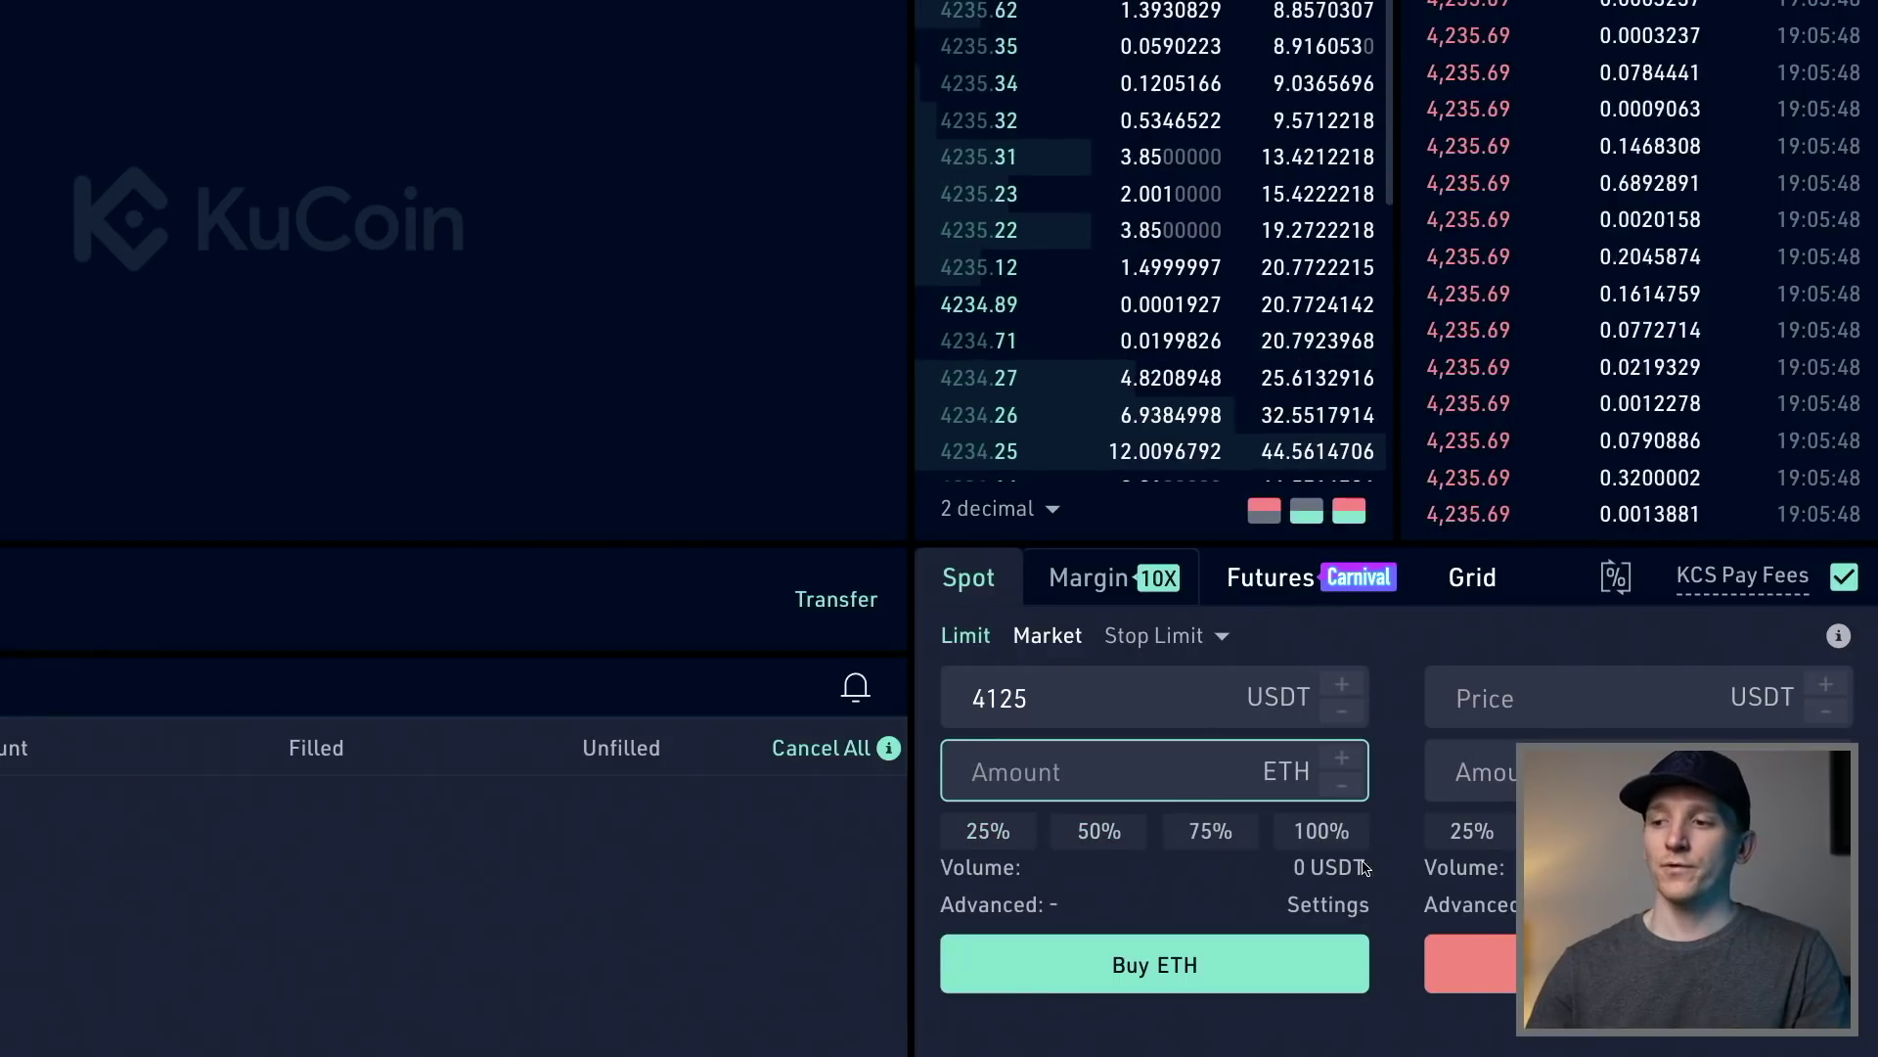
left_click(990, 832)
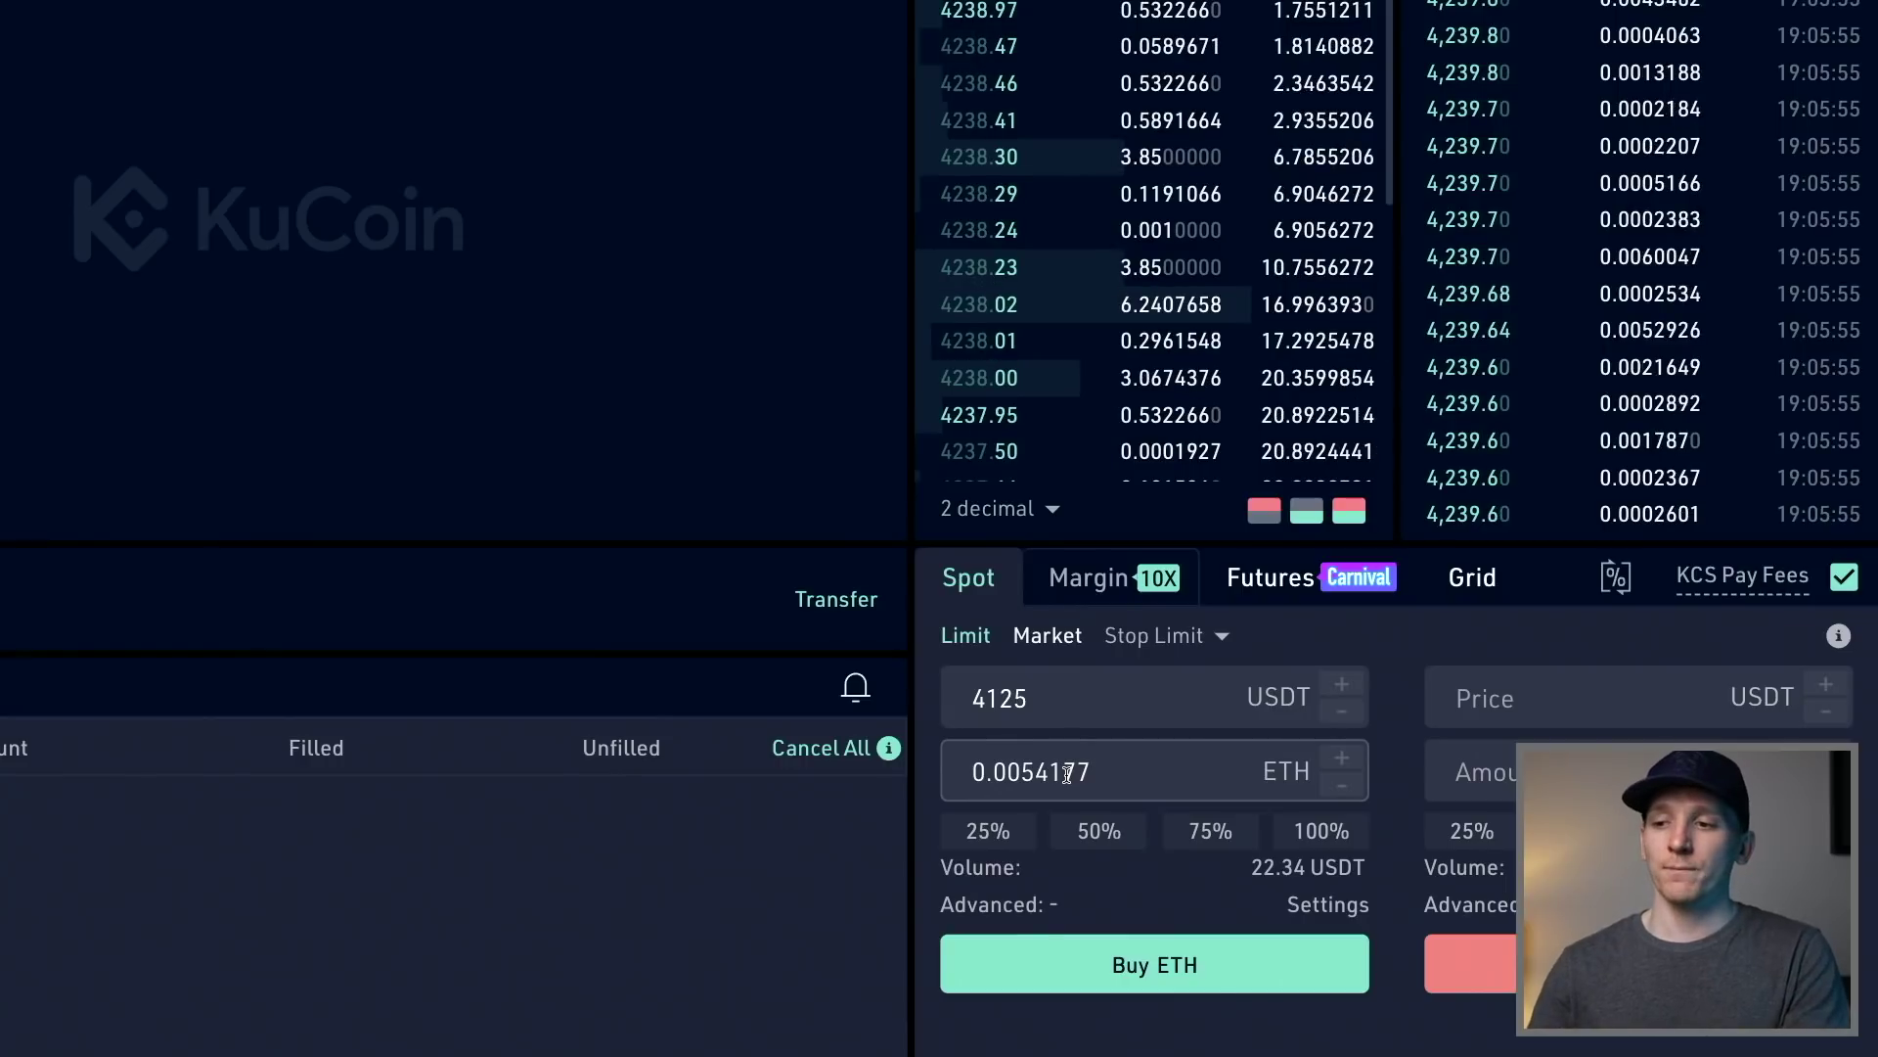
left_click(1110, 833)
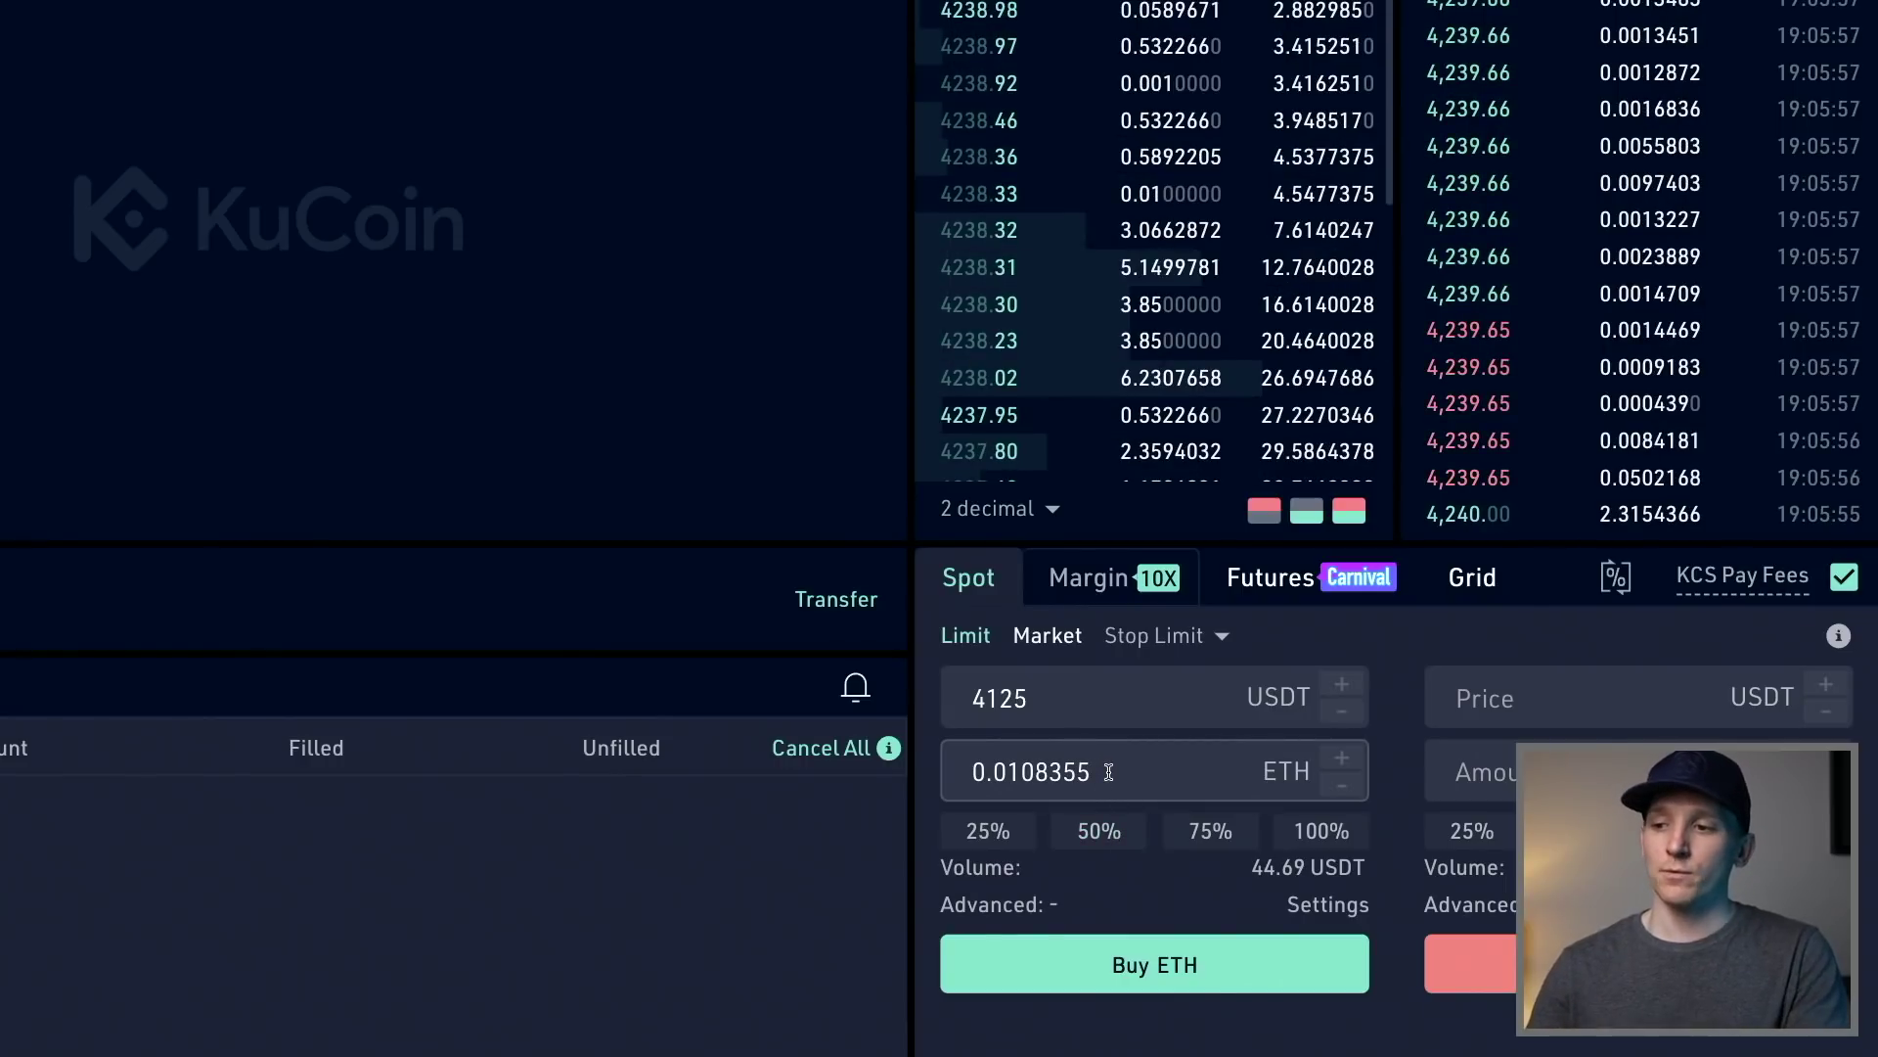
left_click(1205, 833)
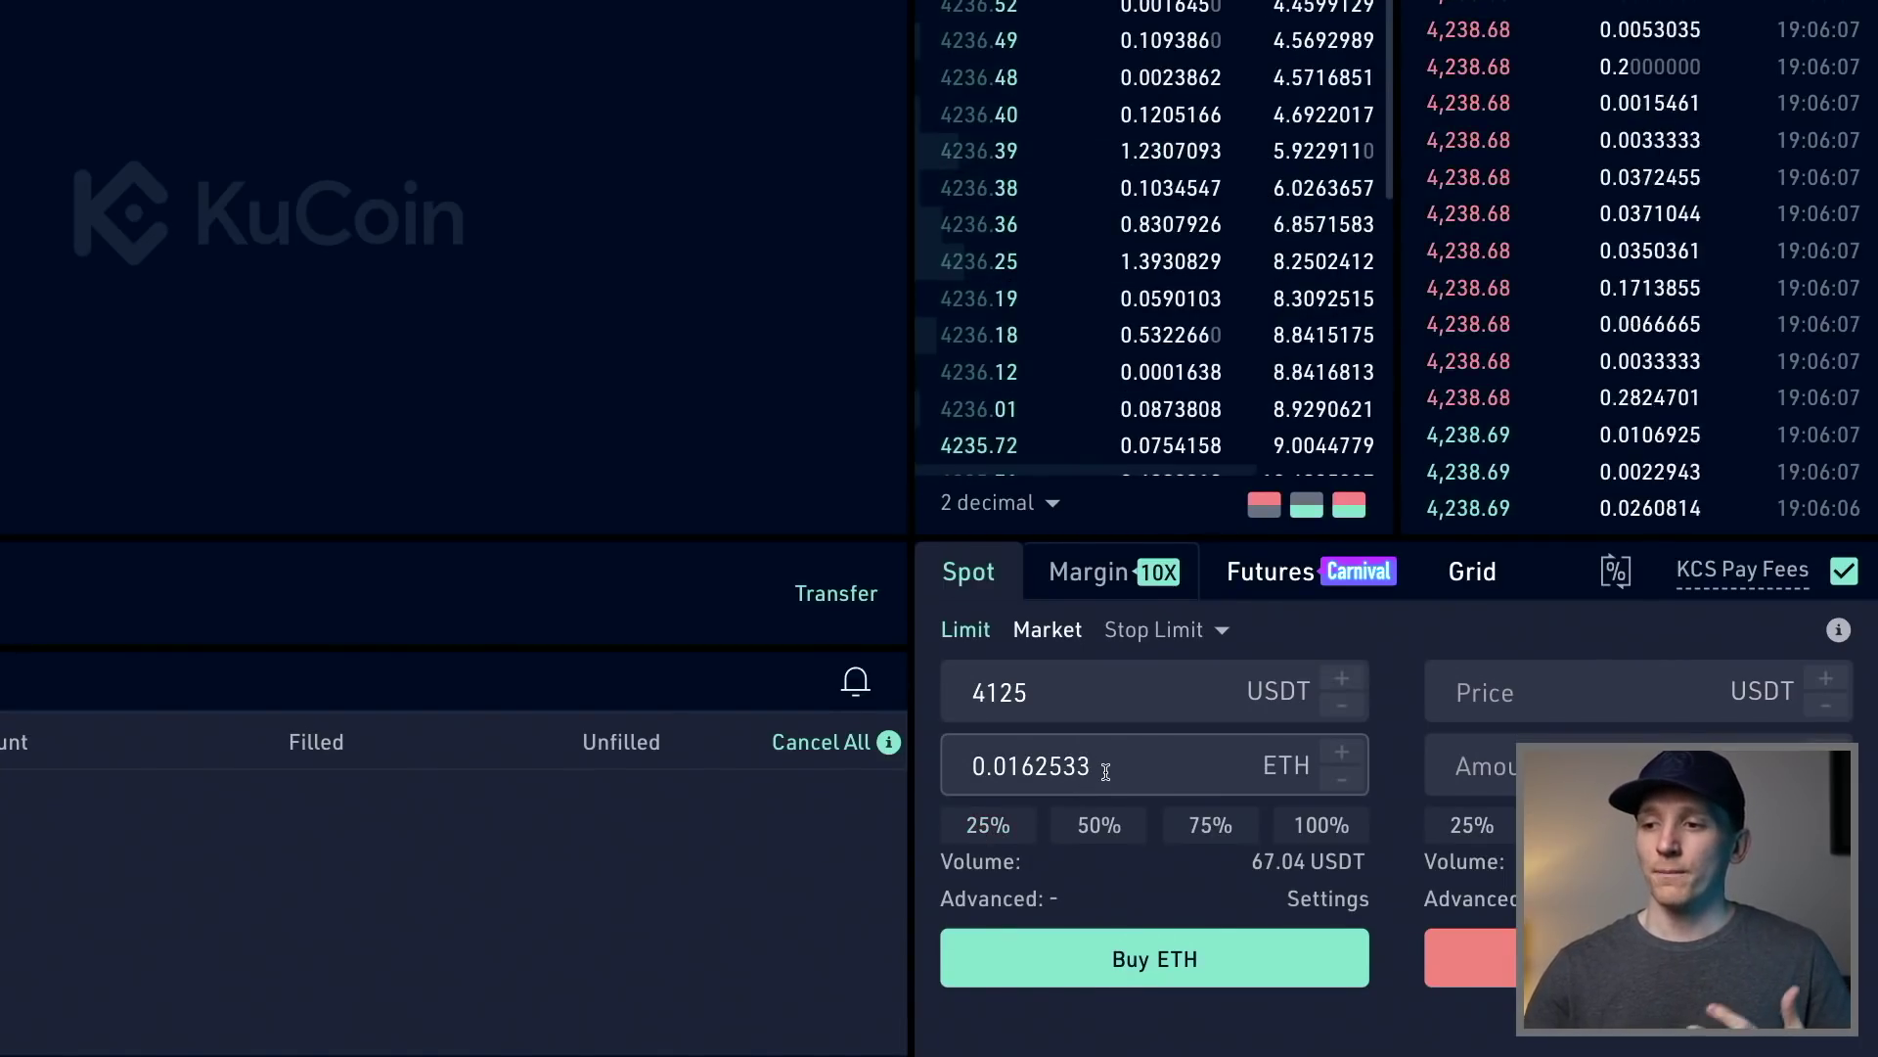
Shorten the ETH amount in the limit buy order to 0.01
left_click_drag(1103, 766, 1039, 766)
key("BackSpace")
key("BackSpace")
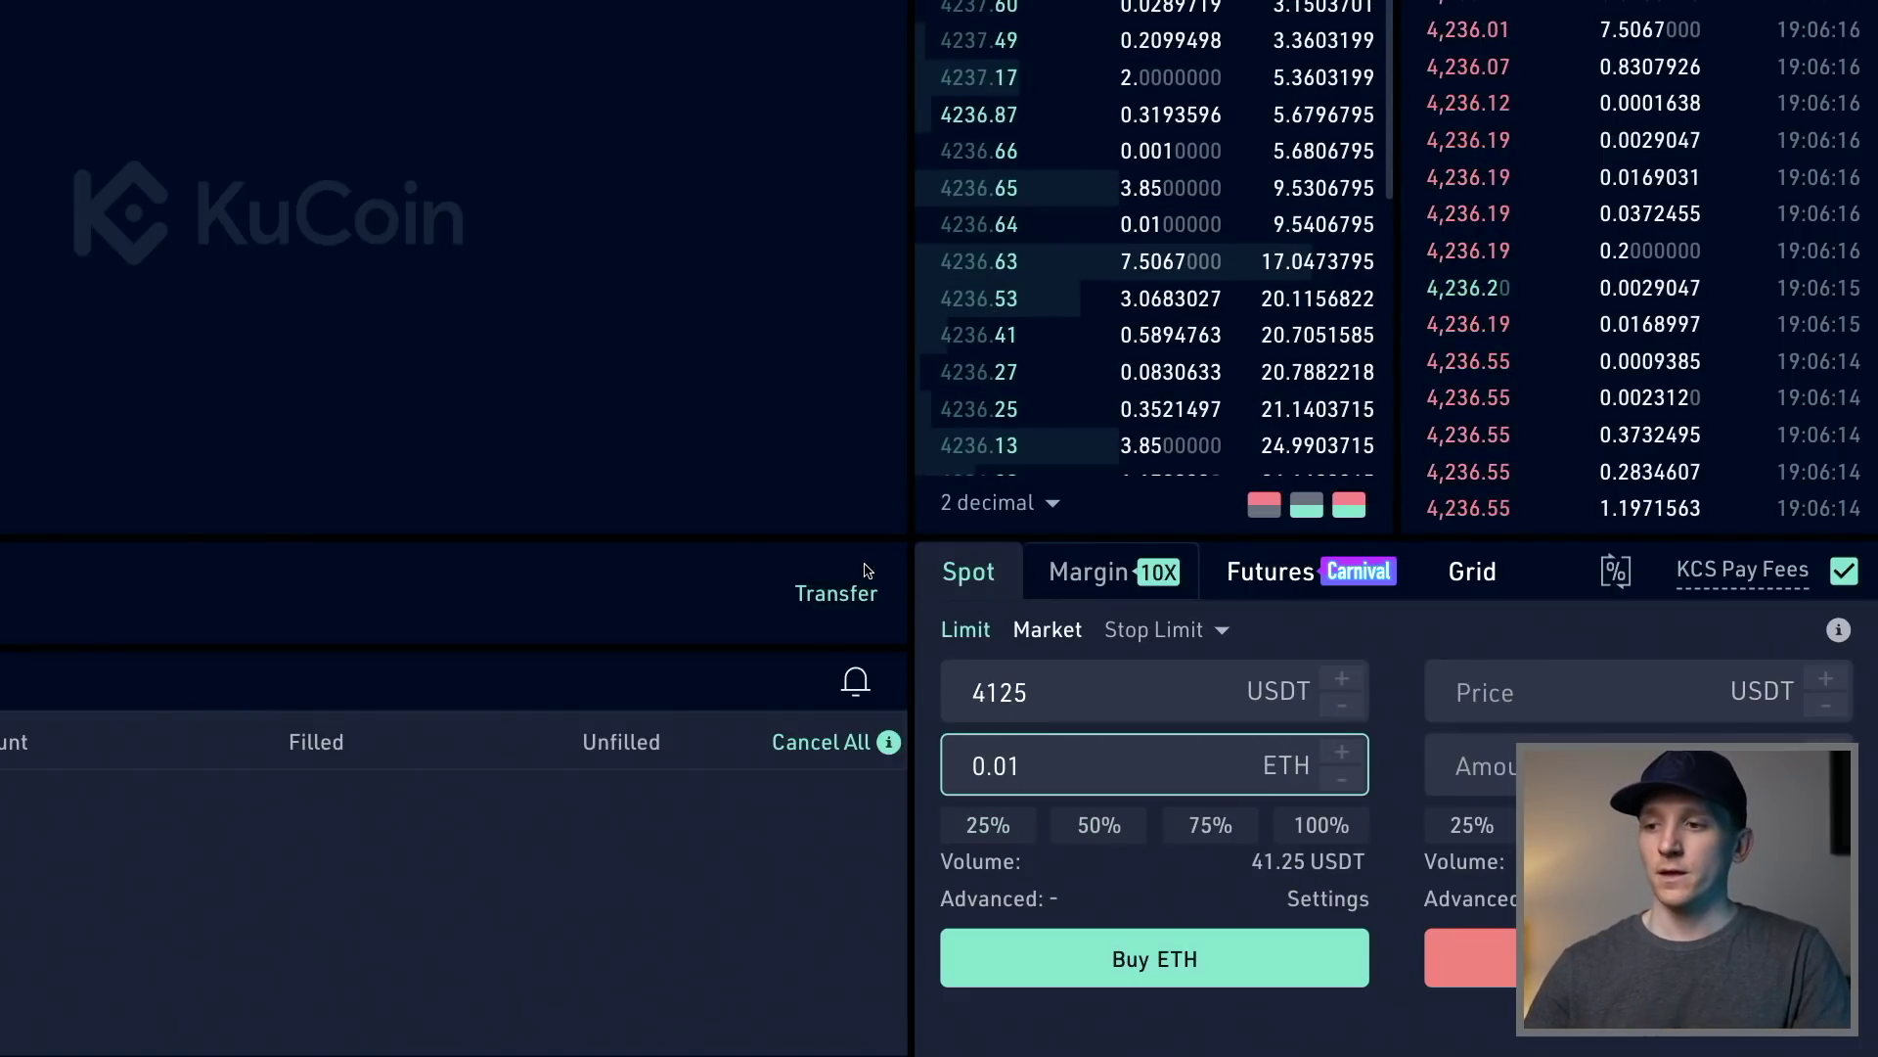
Check the current ETH/USDT price in the order book and set the limit buy price to 4000 USDT
scroll(879, 504, "up", 4)
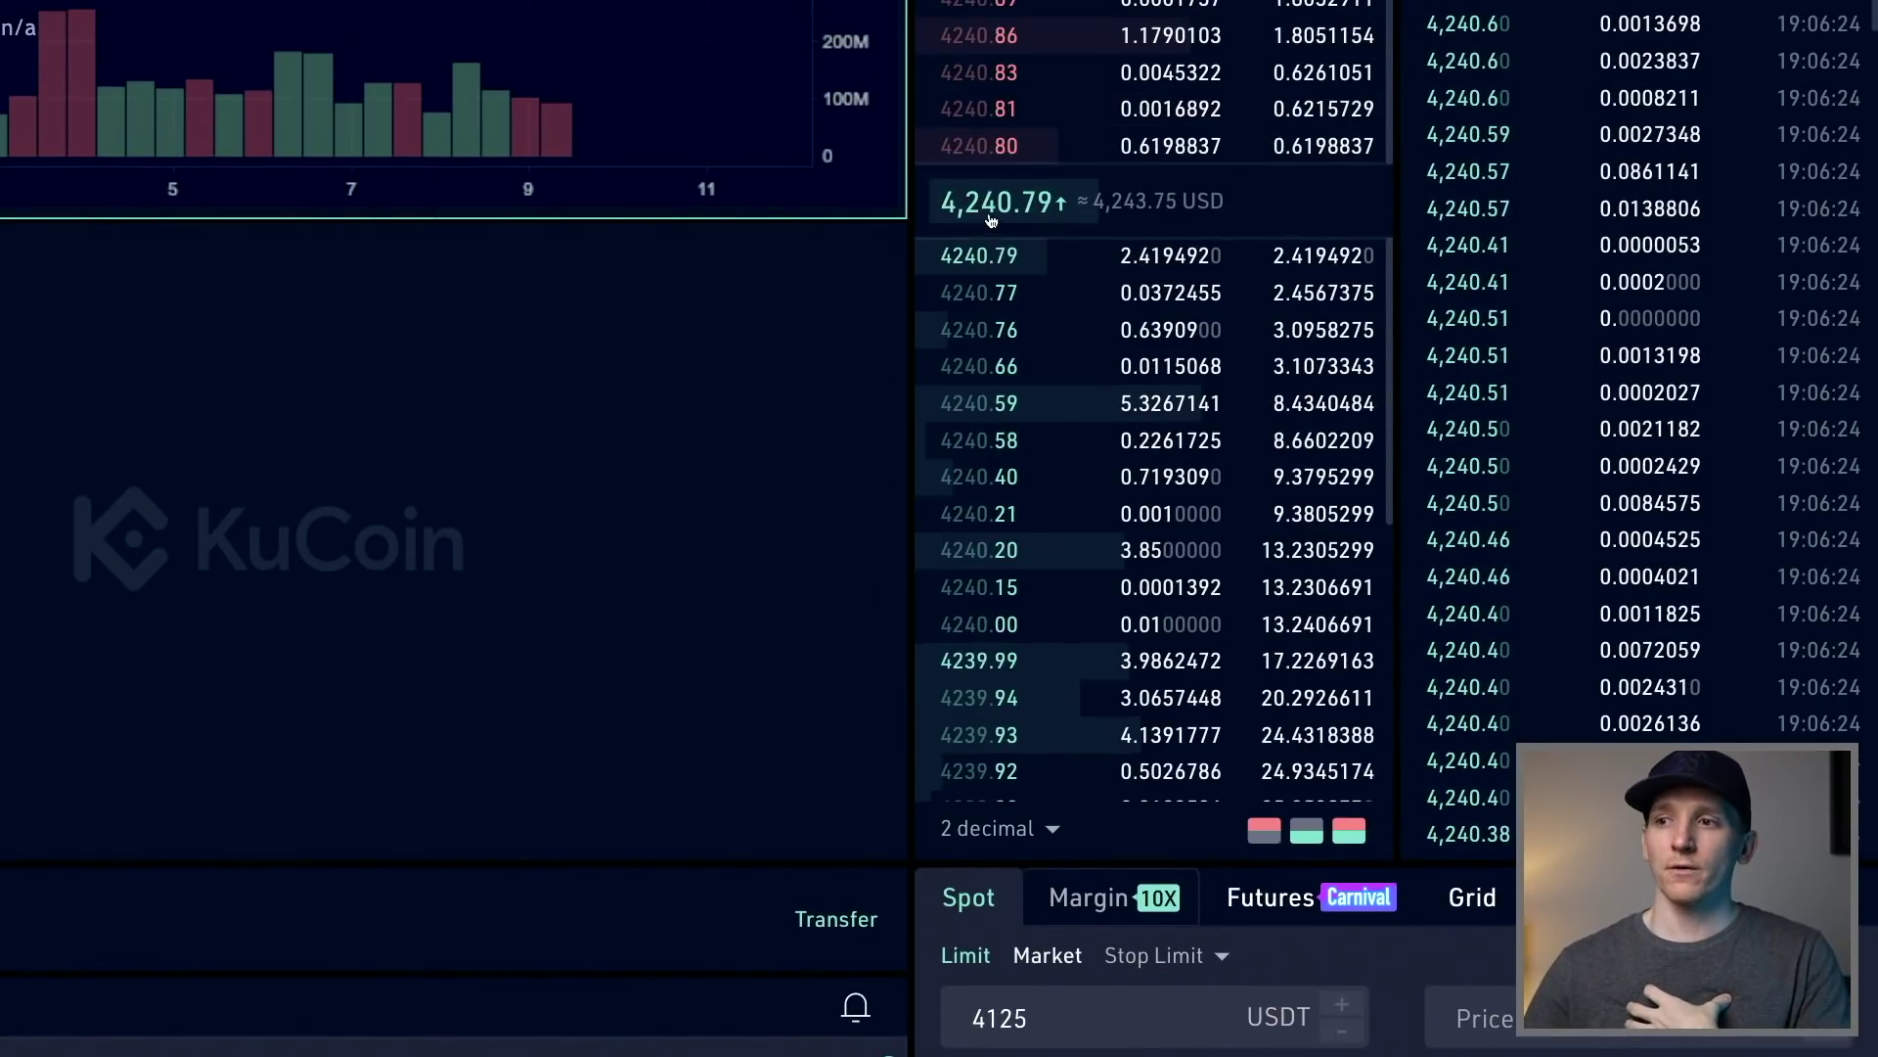
scroll(894, 499, "down", 3)
left_click(1074, 765)
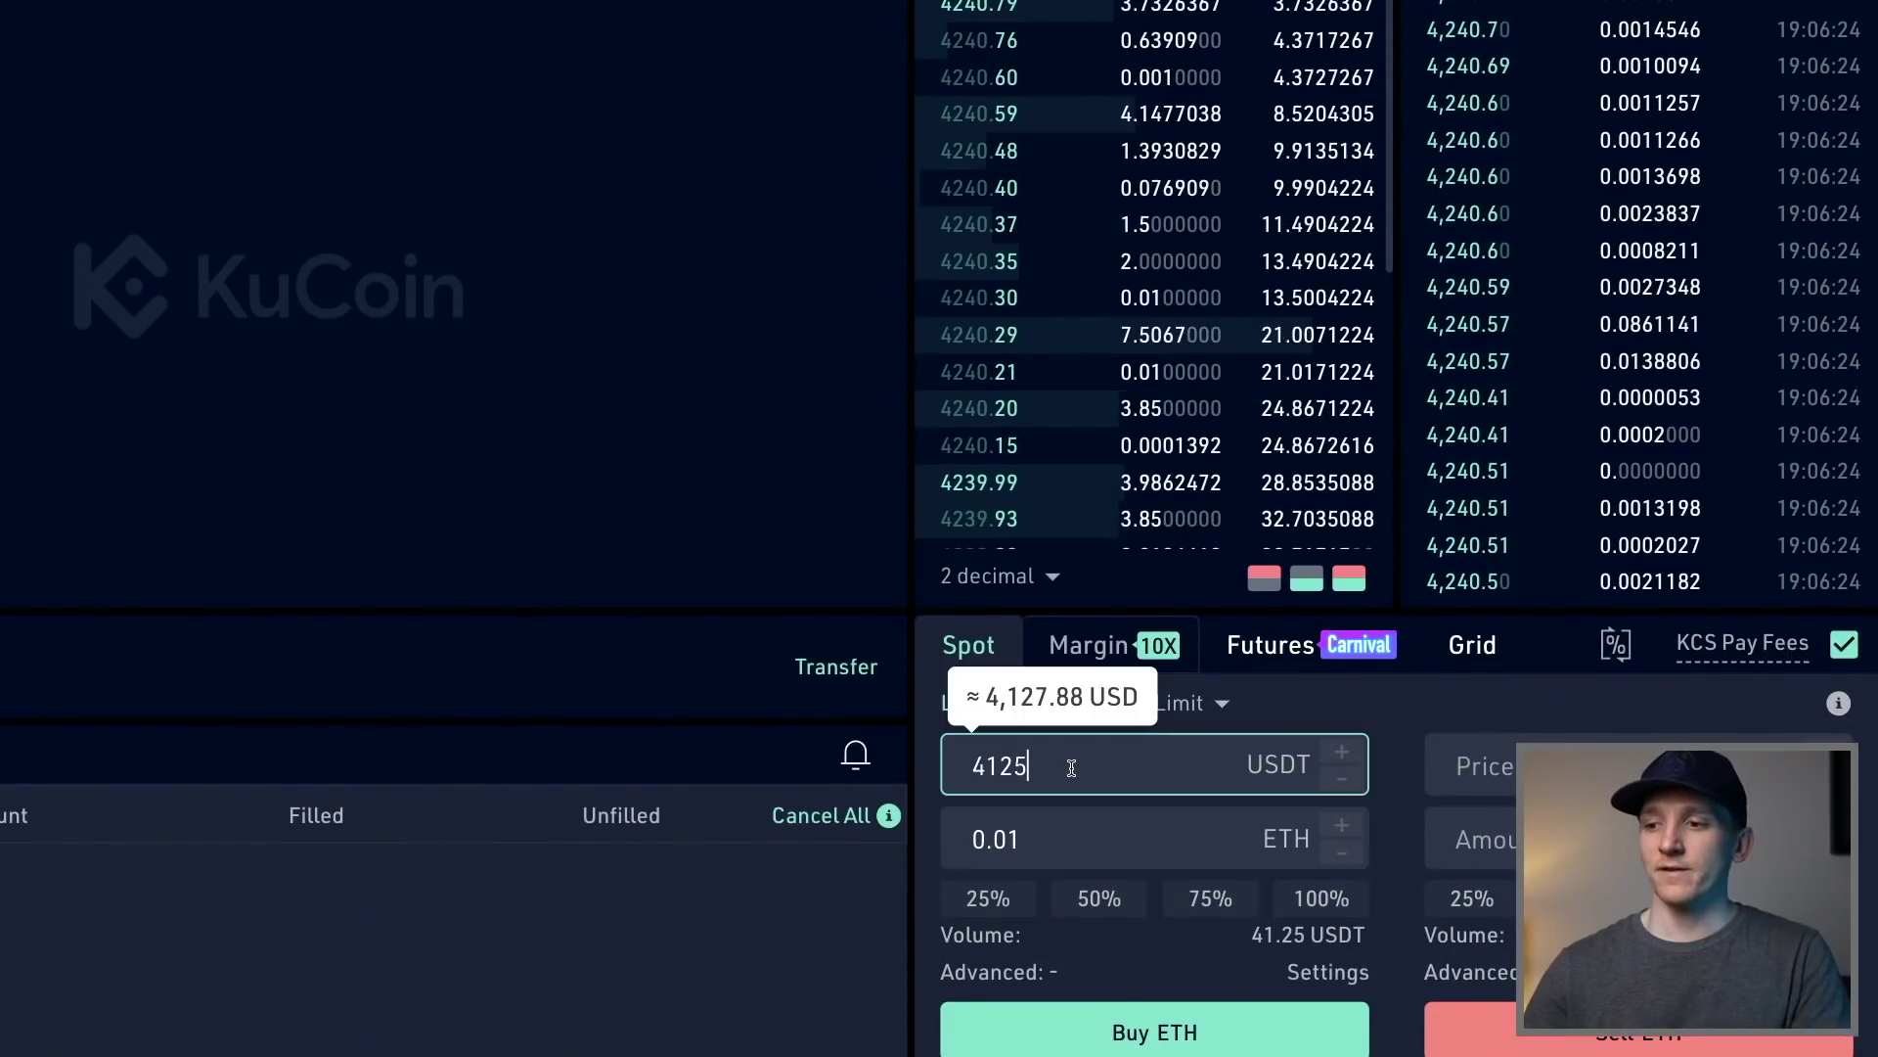
key("BackSpace")
key("BackSpace")
key("BackSpace")
type("000")
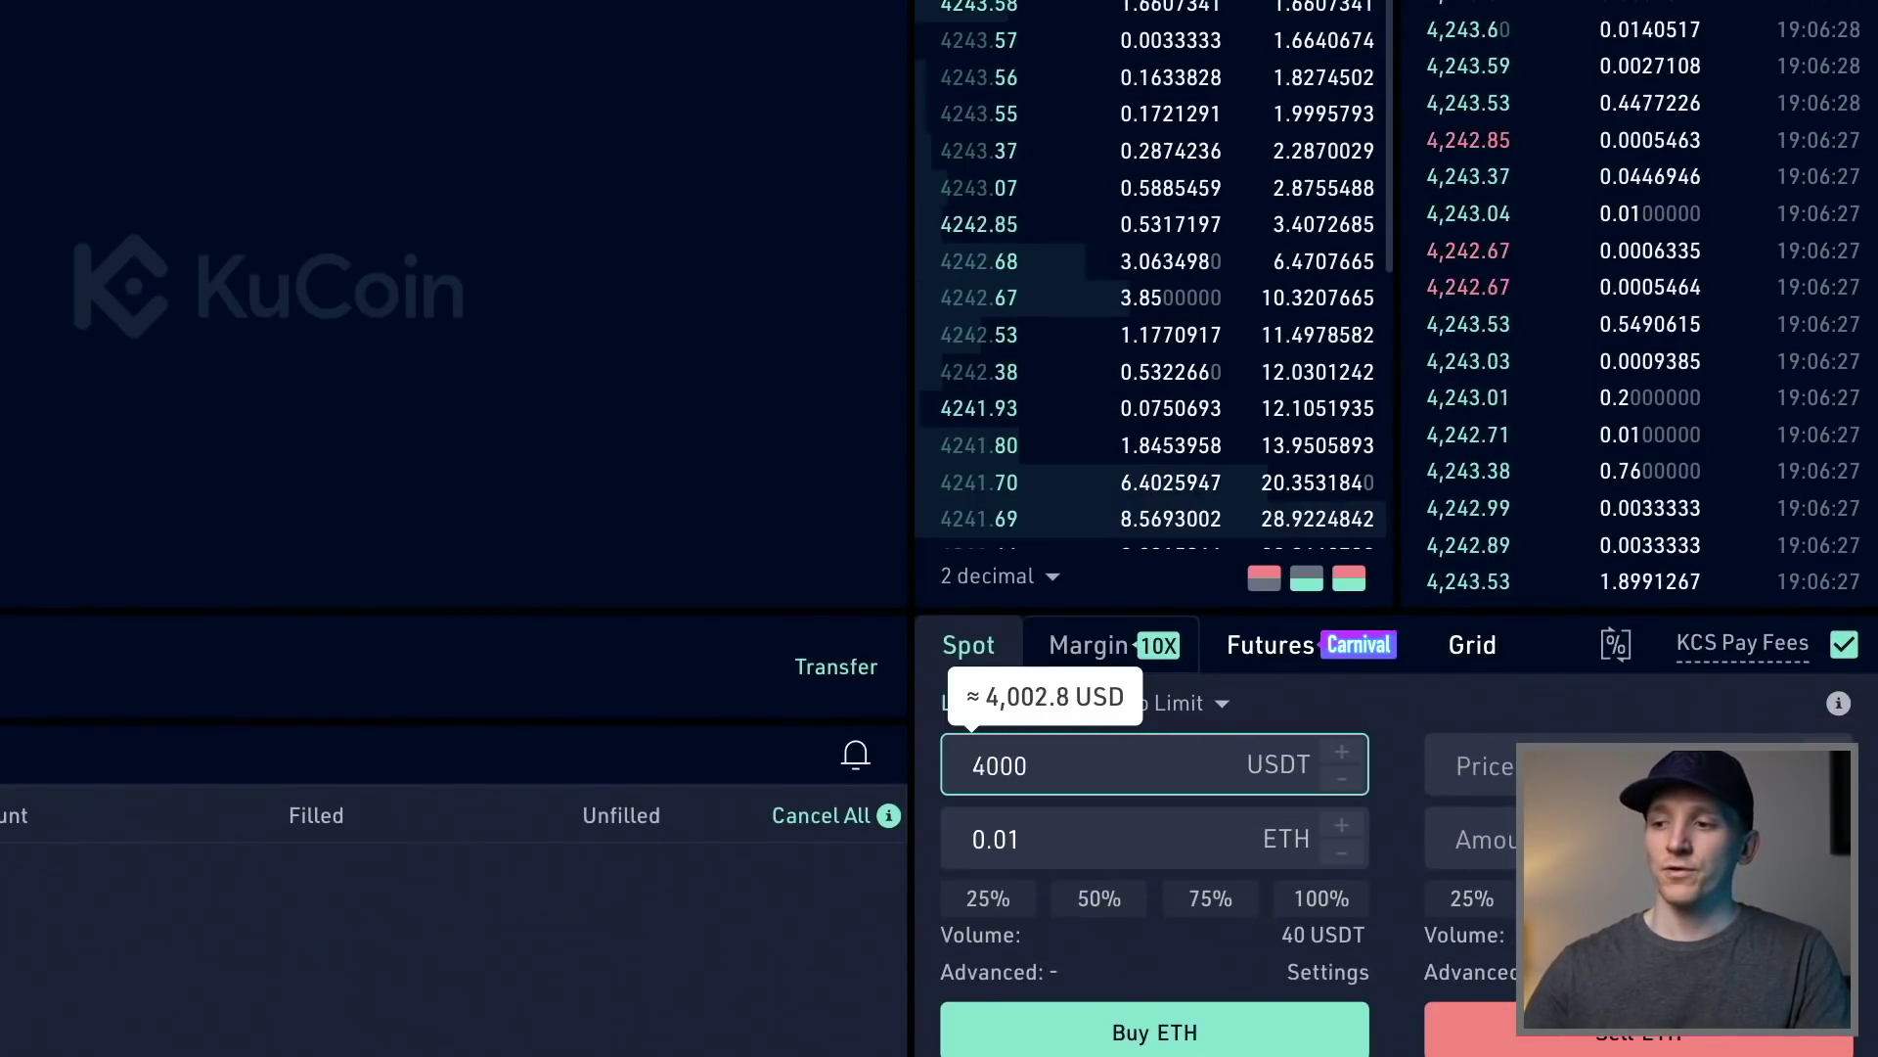
scroll(876, 744, "down", 1)
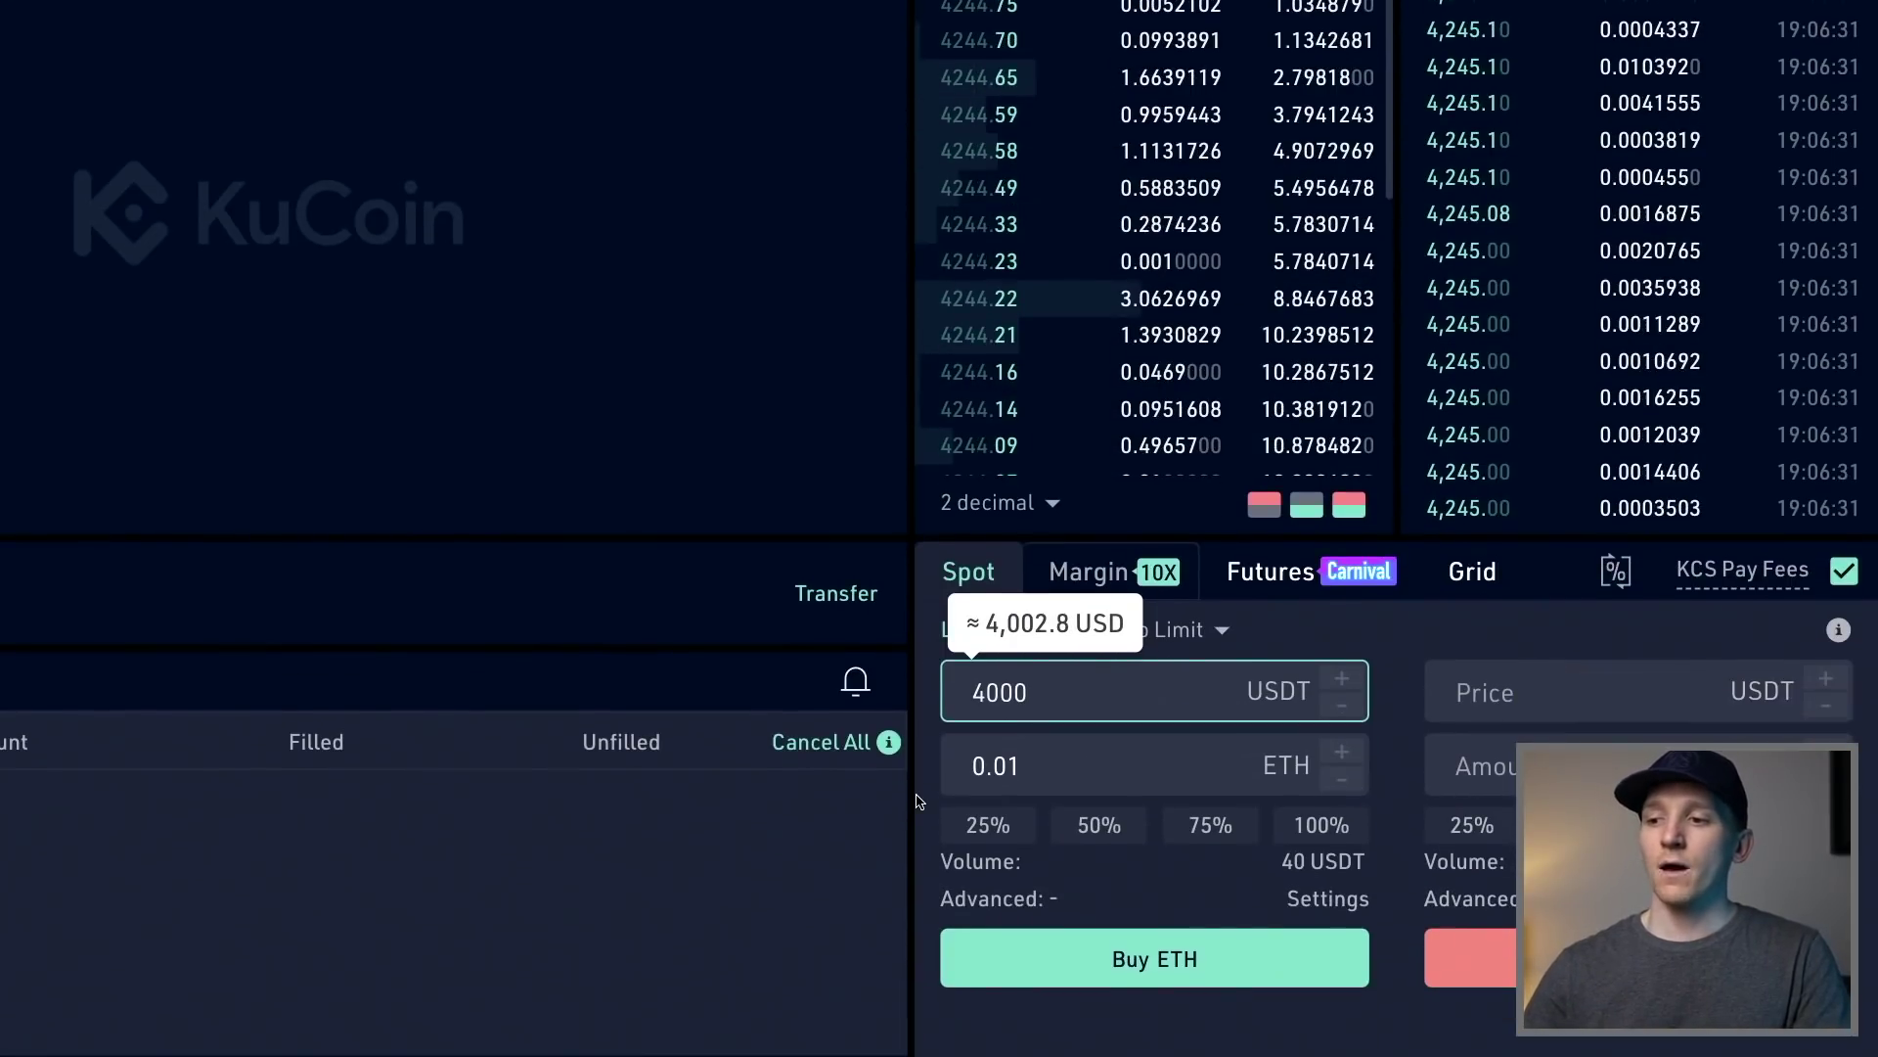
Submit the limit buy order for 0.01 ETH at 4000 USDT and view it among the open orders
left_click(1128, 775)
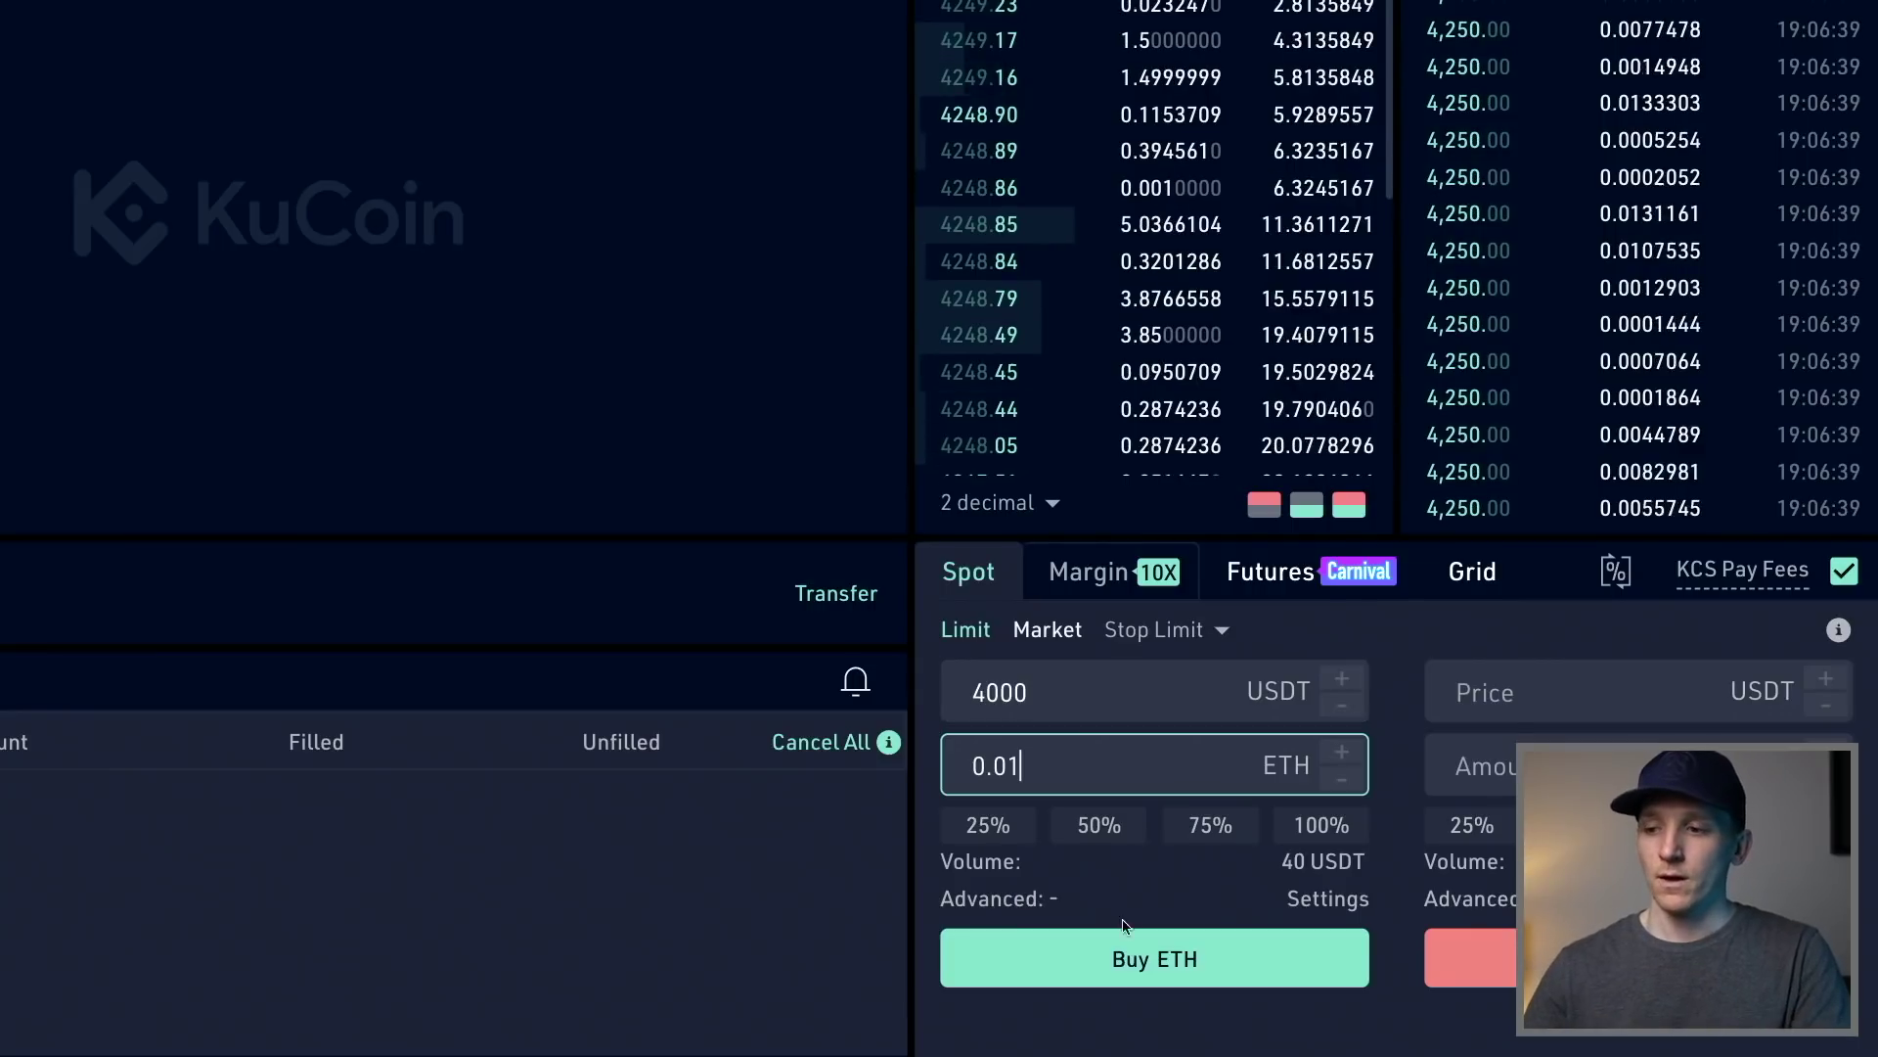
left_click(1119, 964)
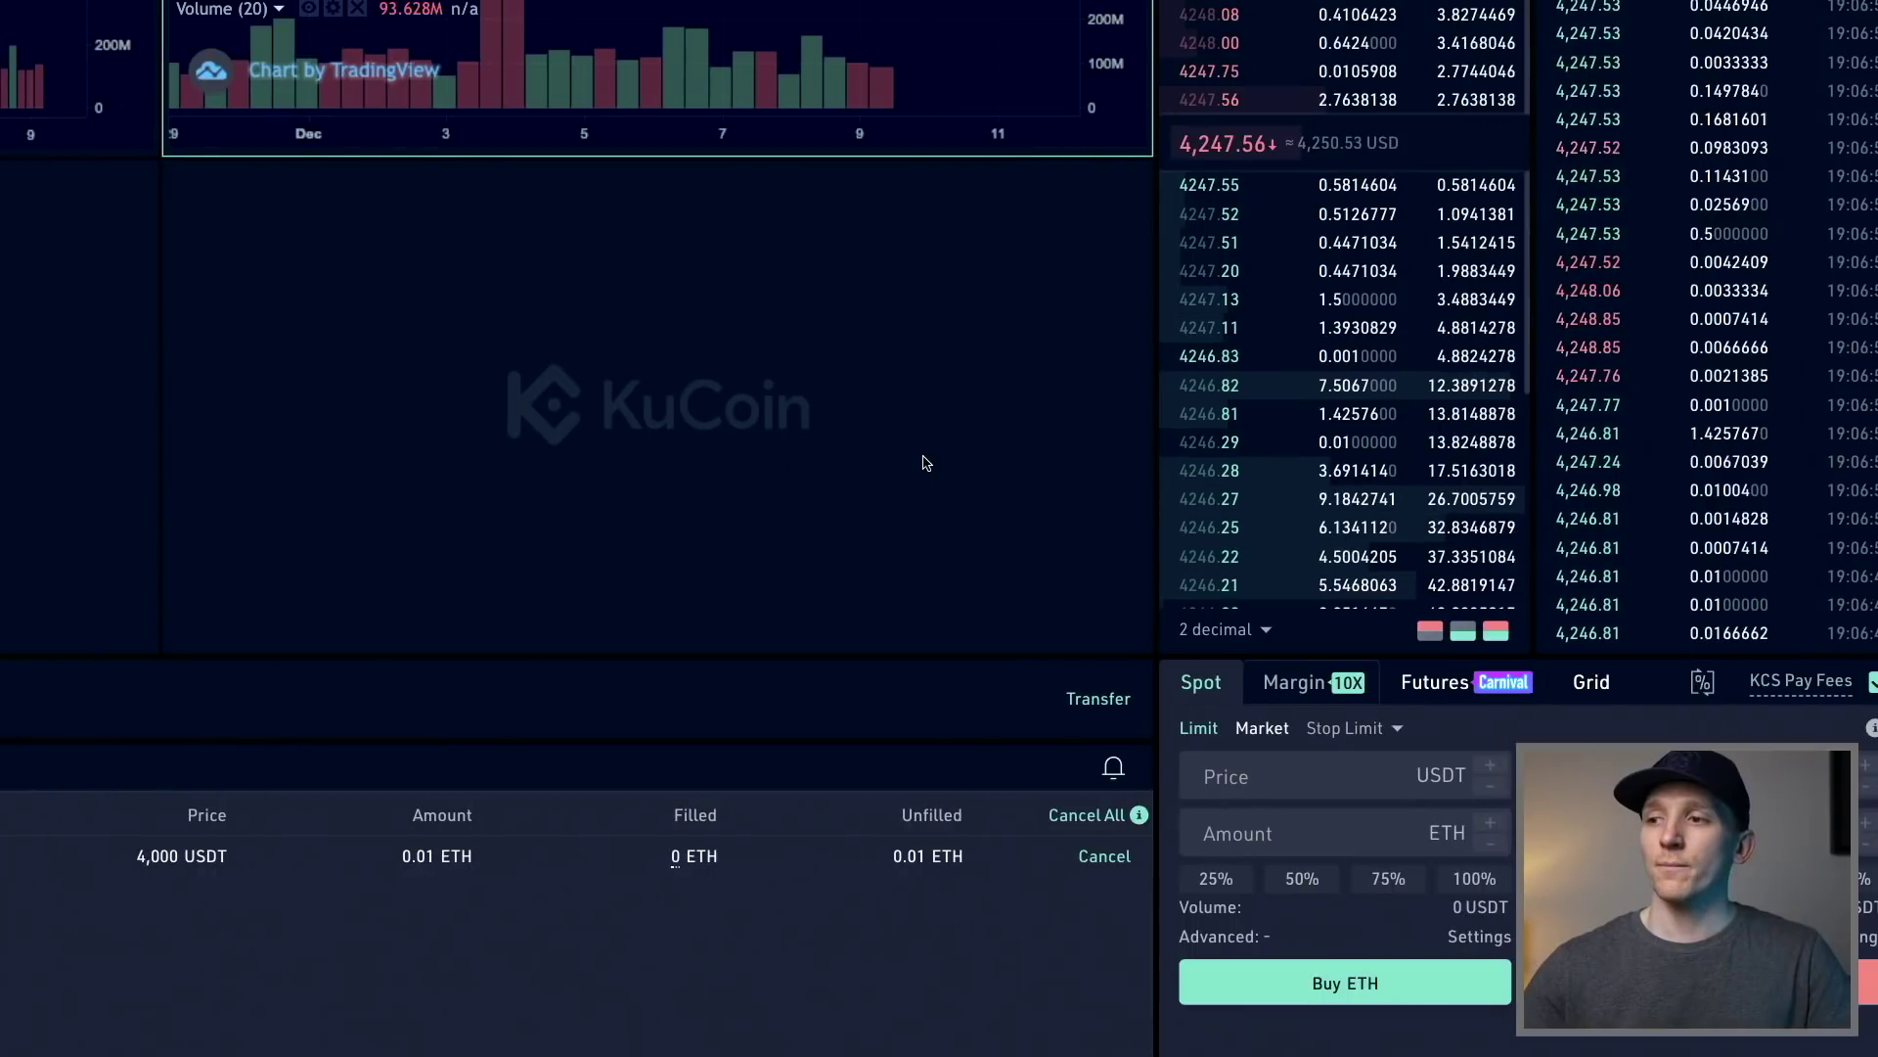
mouse_move(1288, 395)
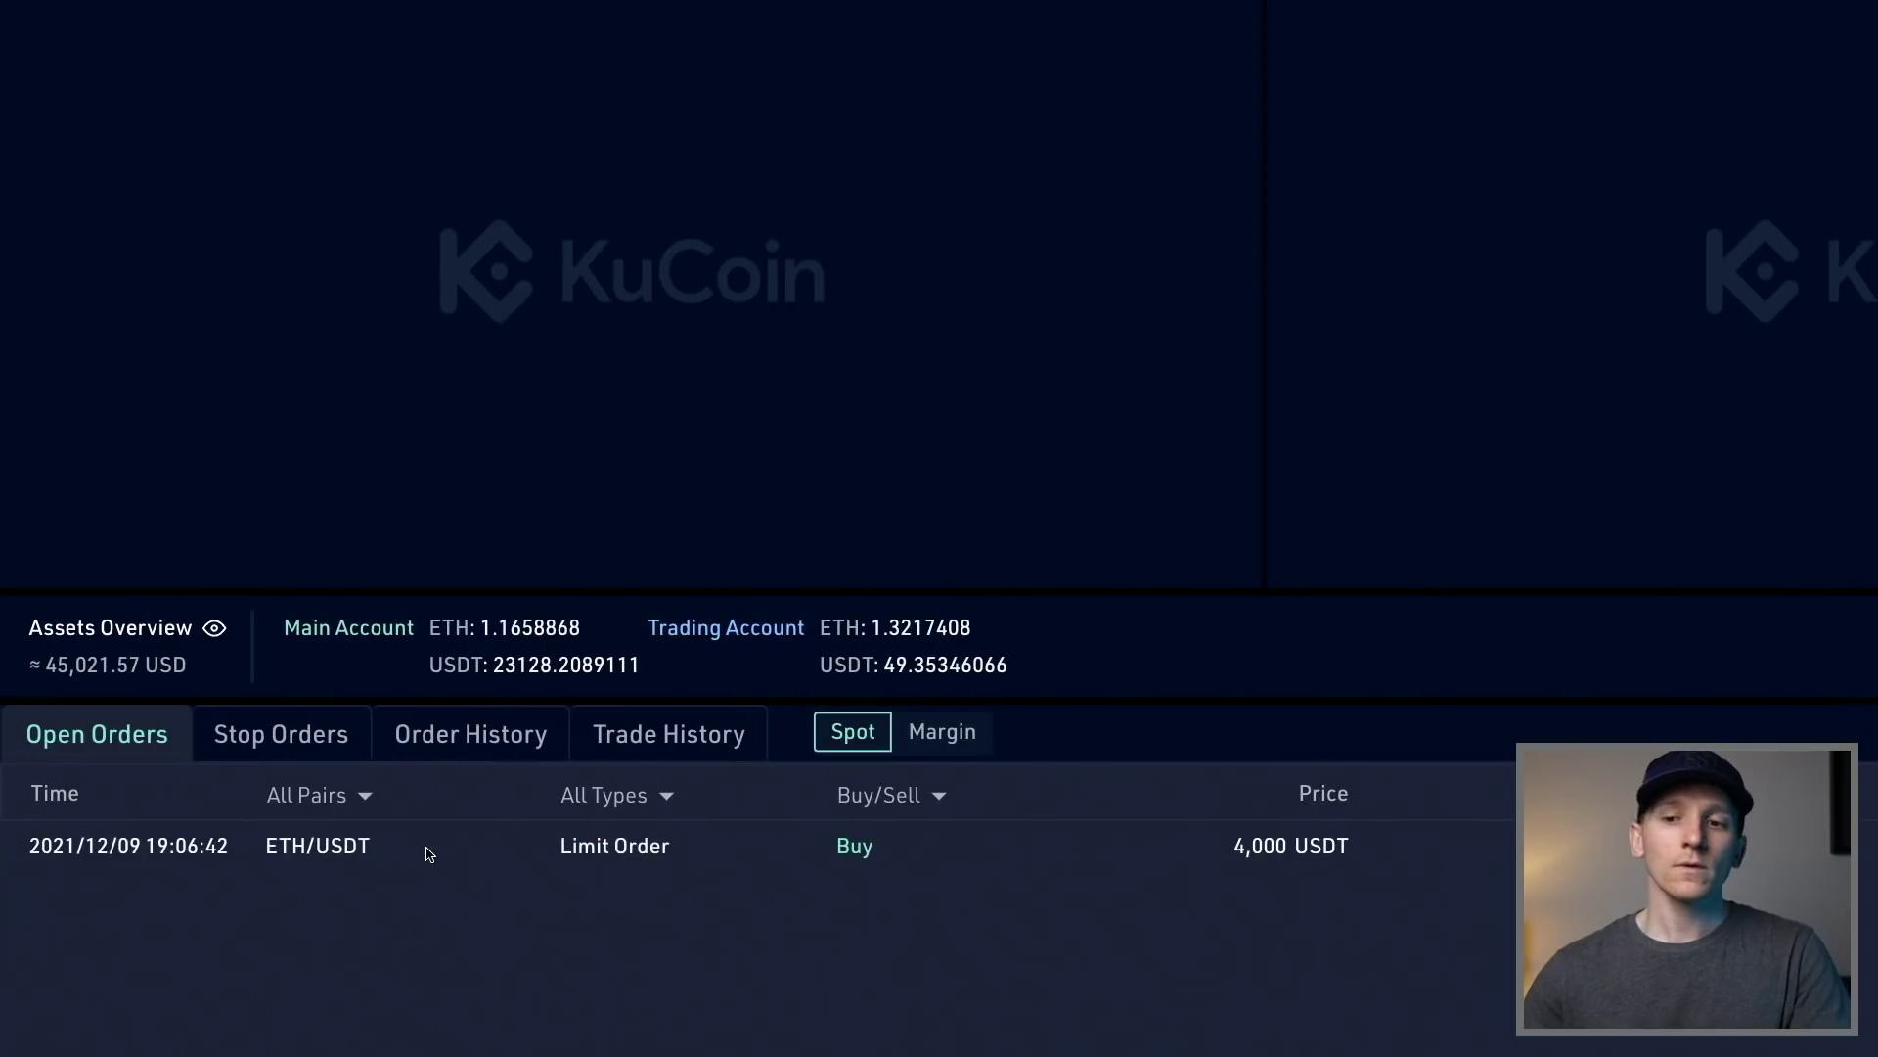
Review the spot order history and return to the open orders list
left_click(475, 742)
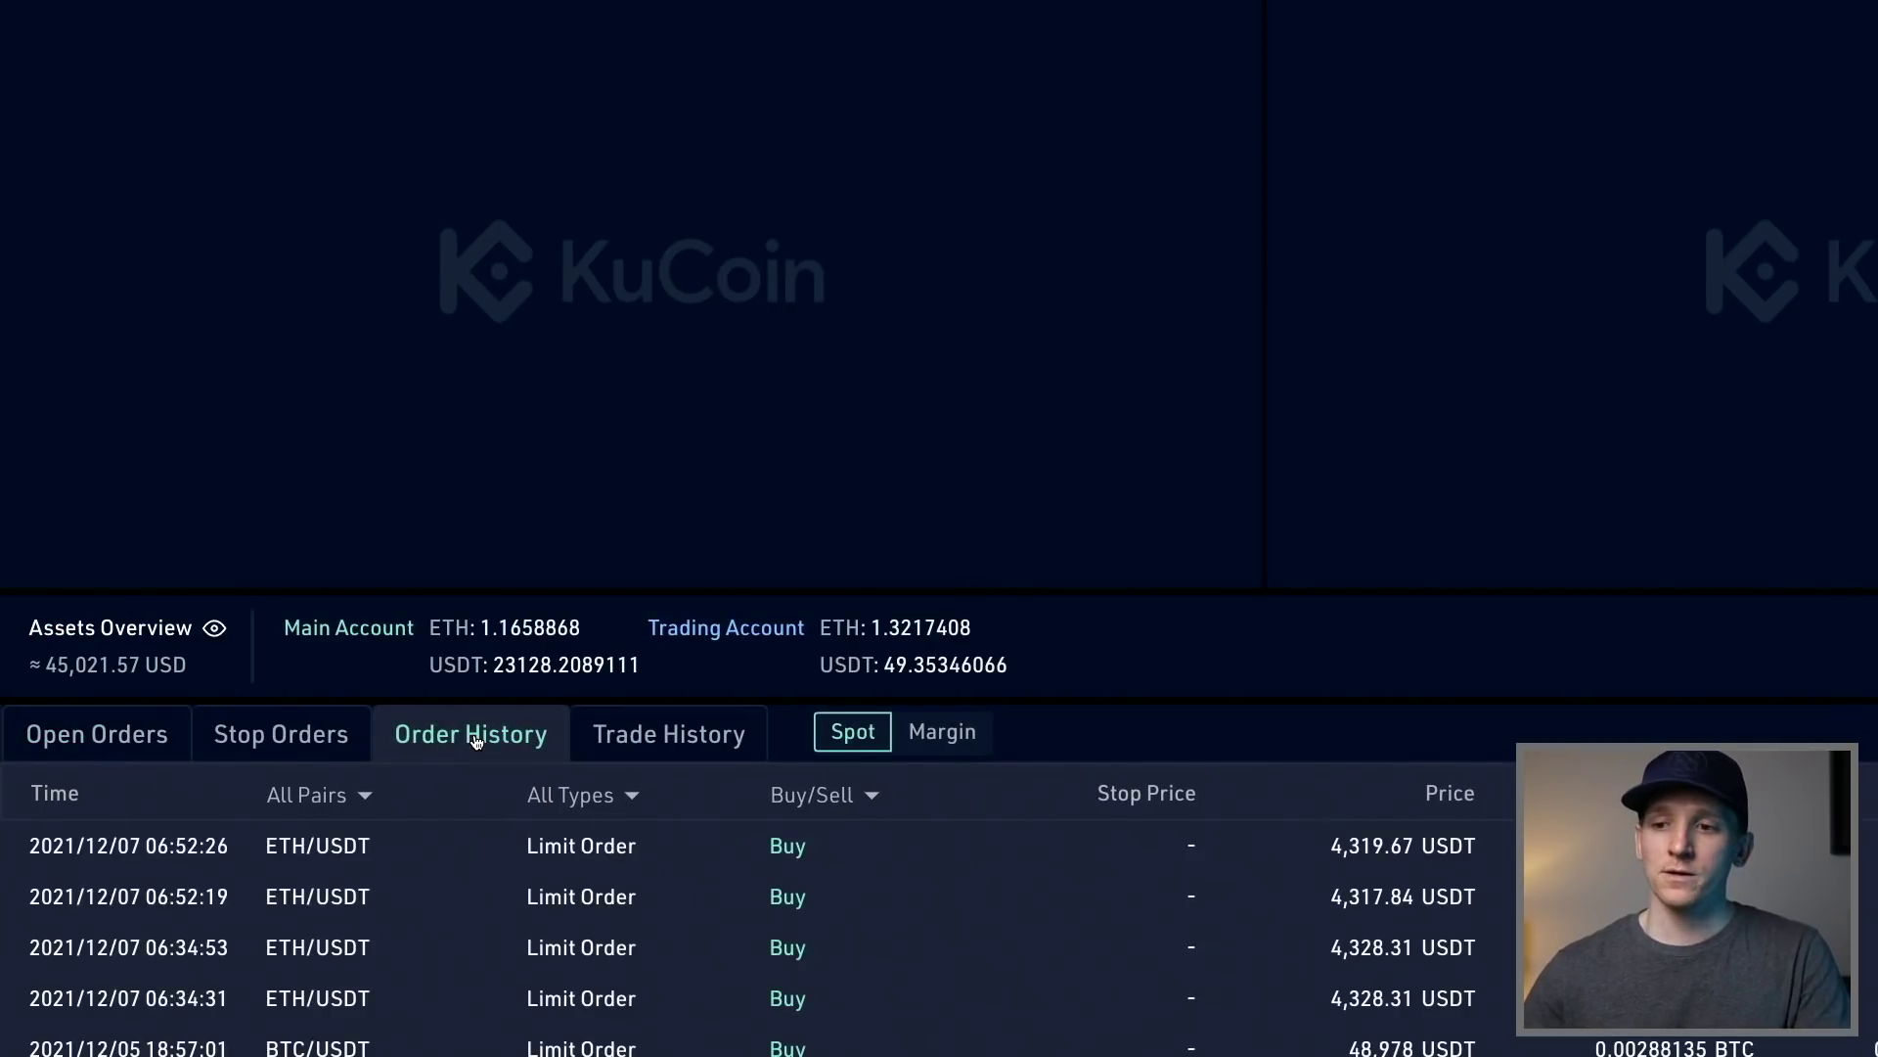
left_click(124, 748)
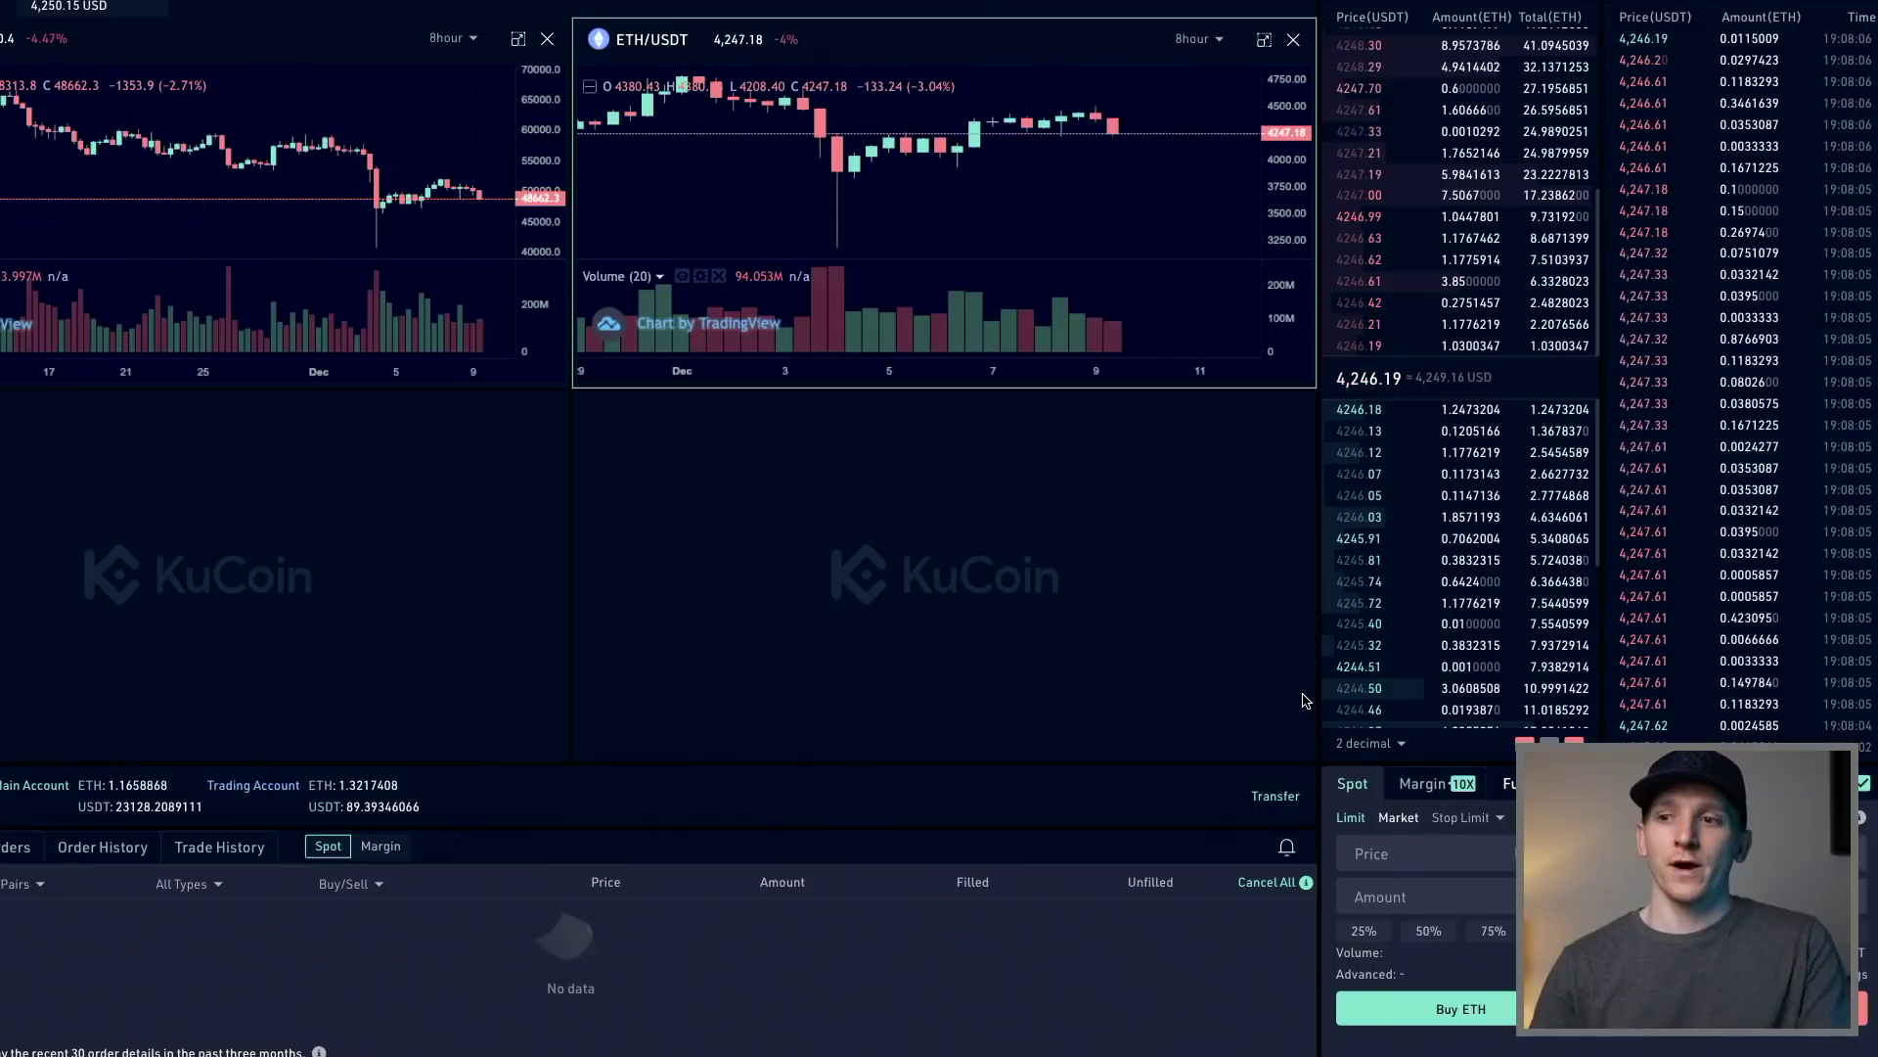
Close the ETH/USDT chart and change the layout to a single large BTC/USDT chart
mouse_move(1326, 653)
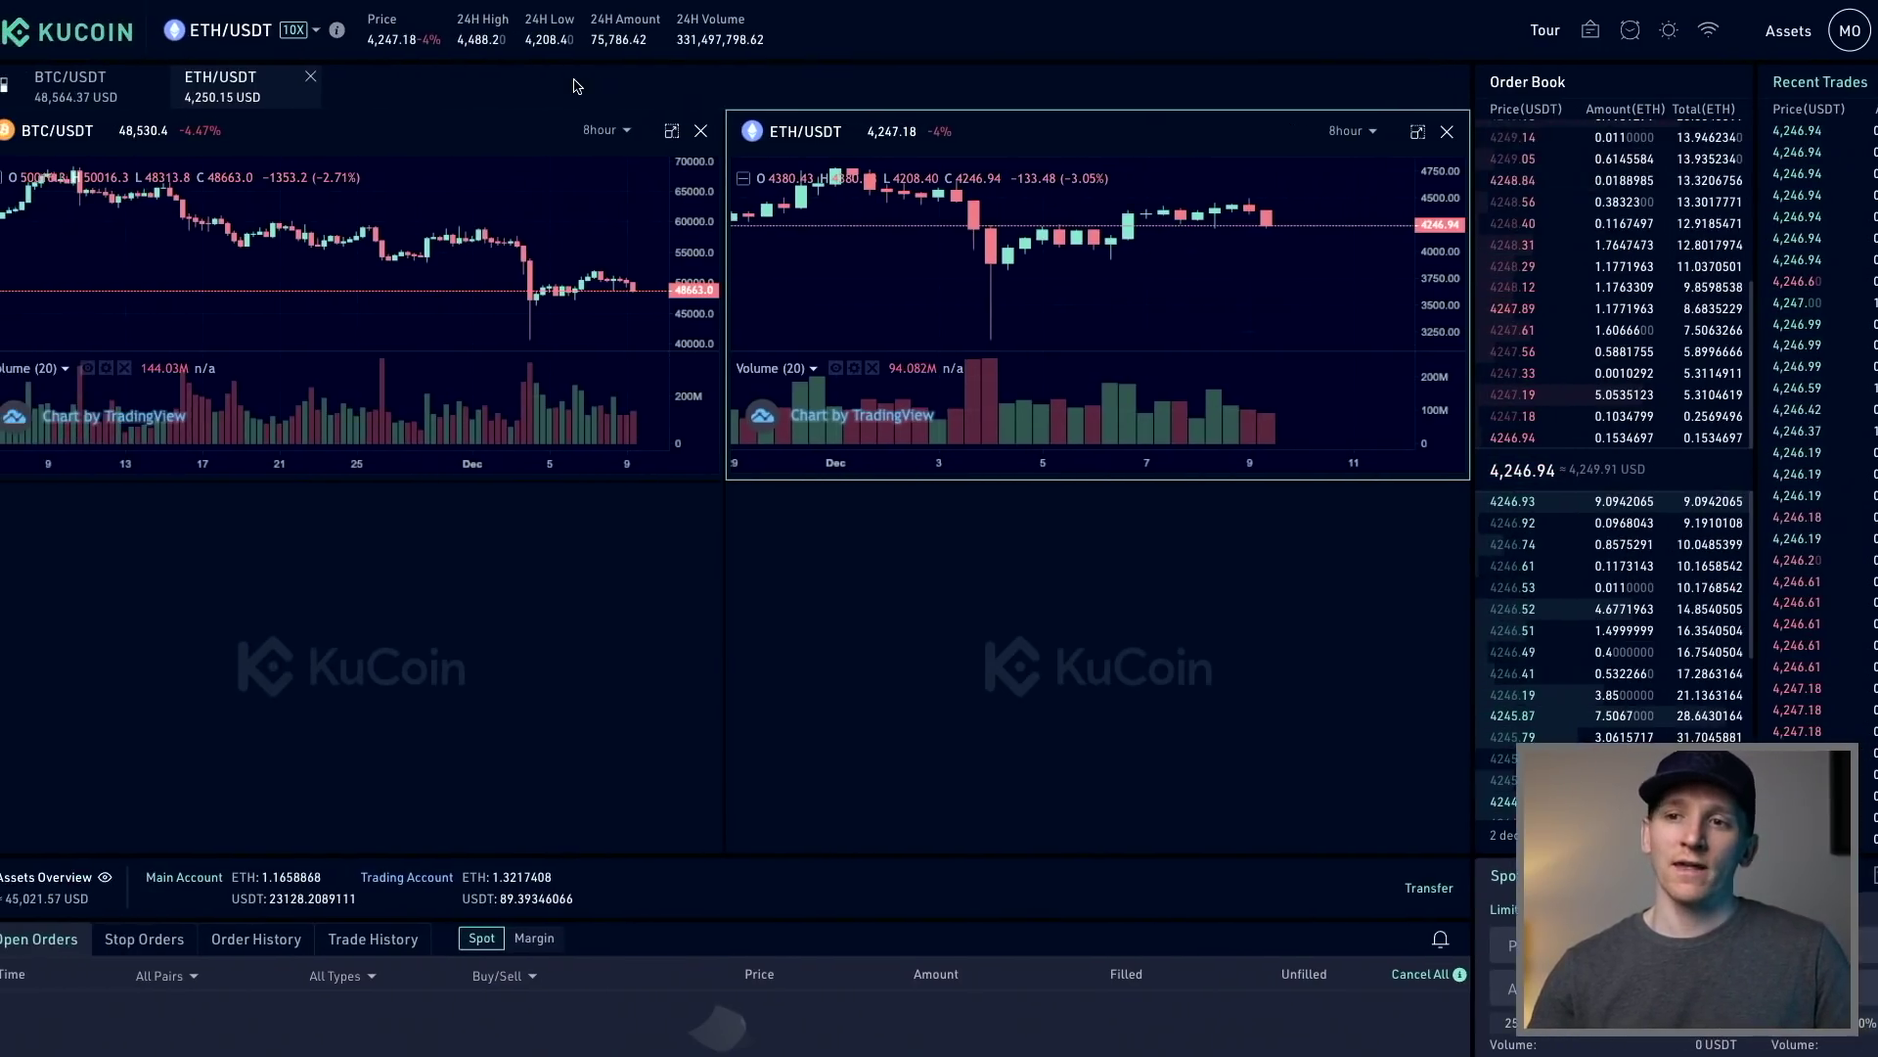
left_click(331, 76)
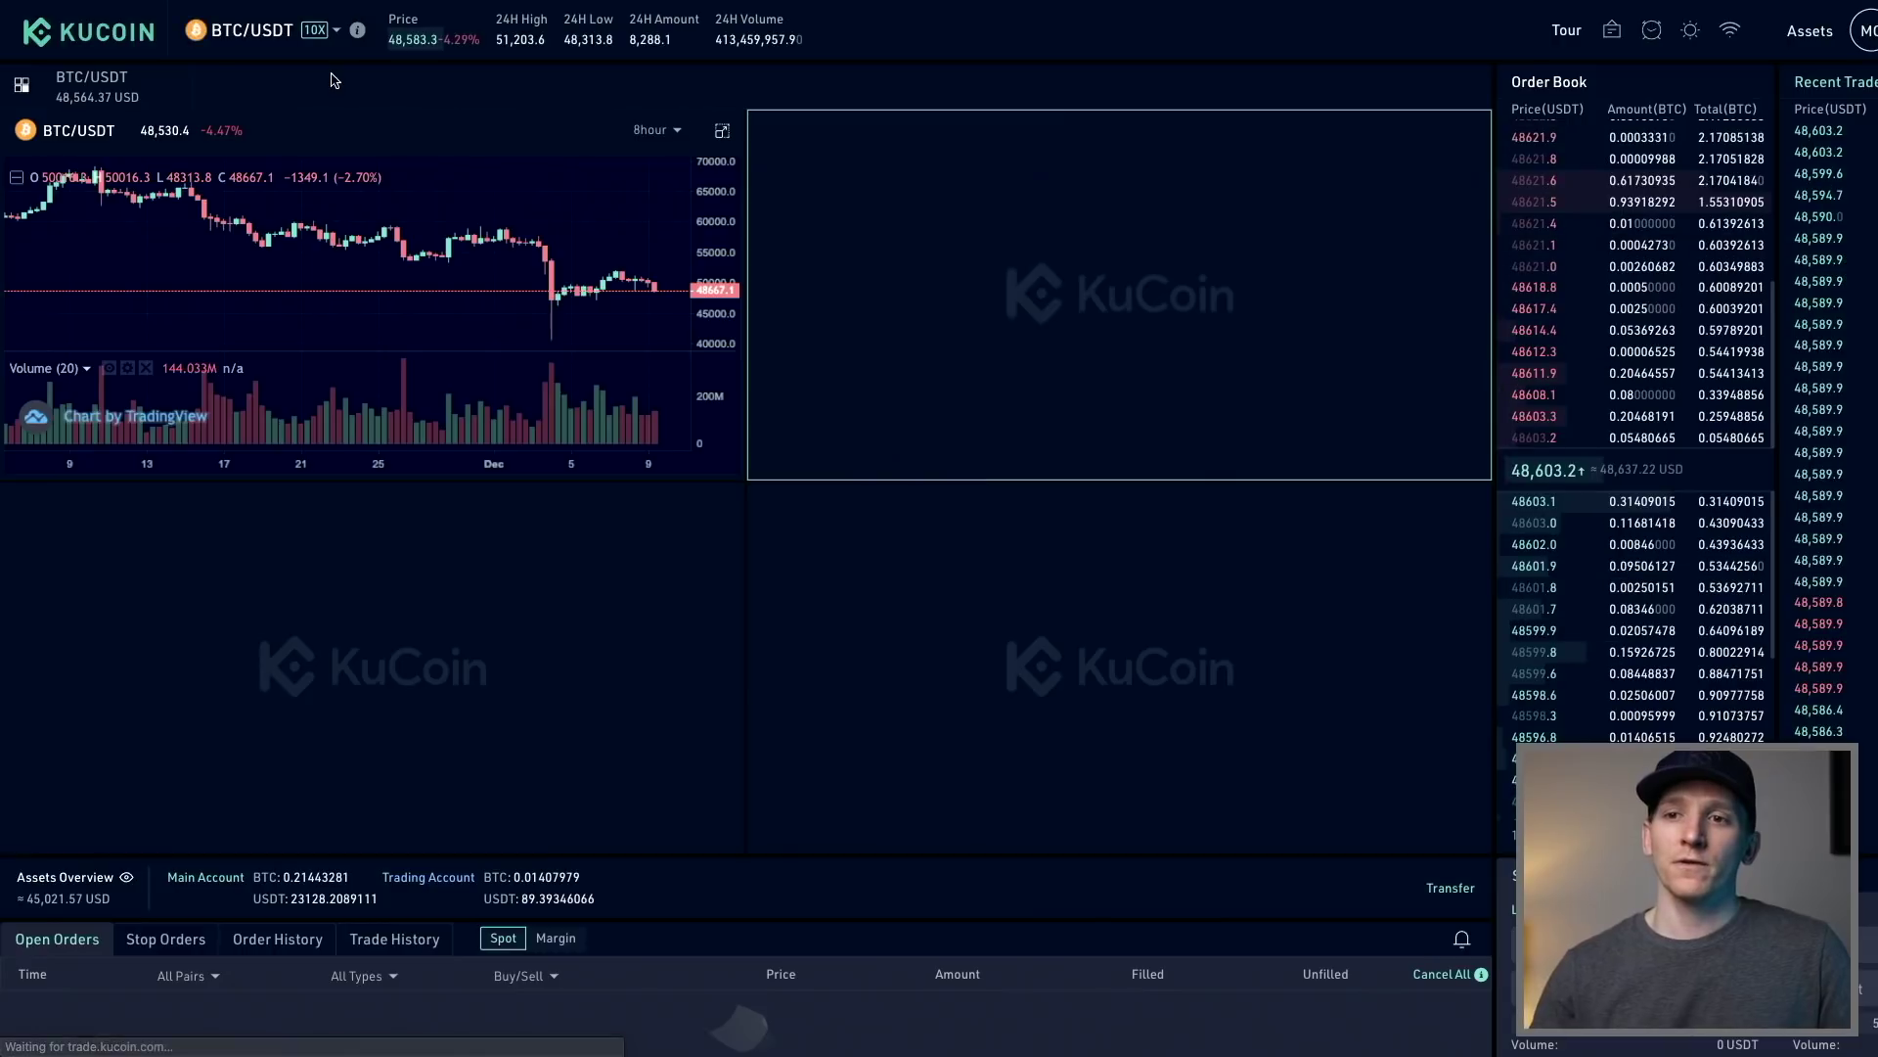
mouse_move(14, 90)
left_click(56, 48)
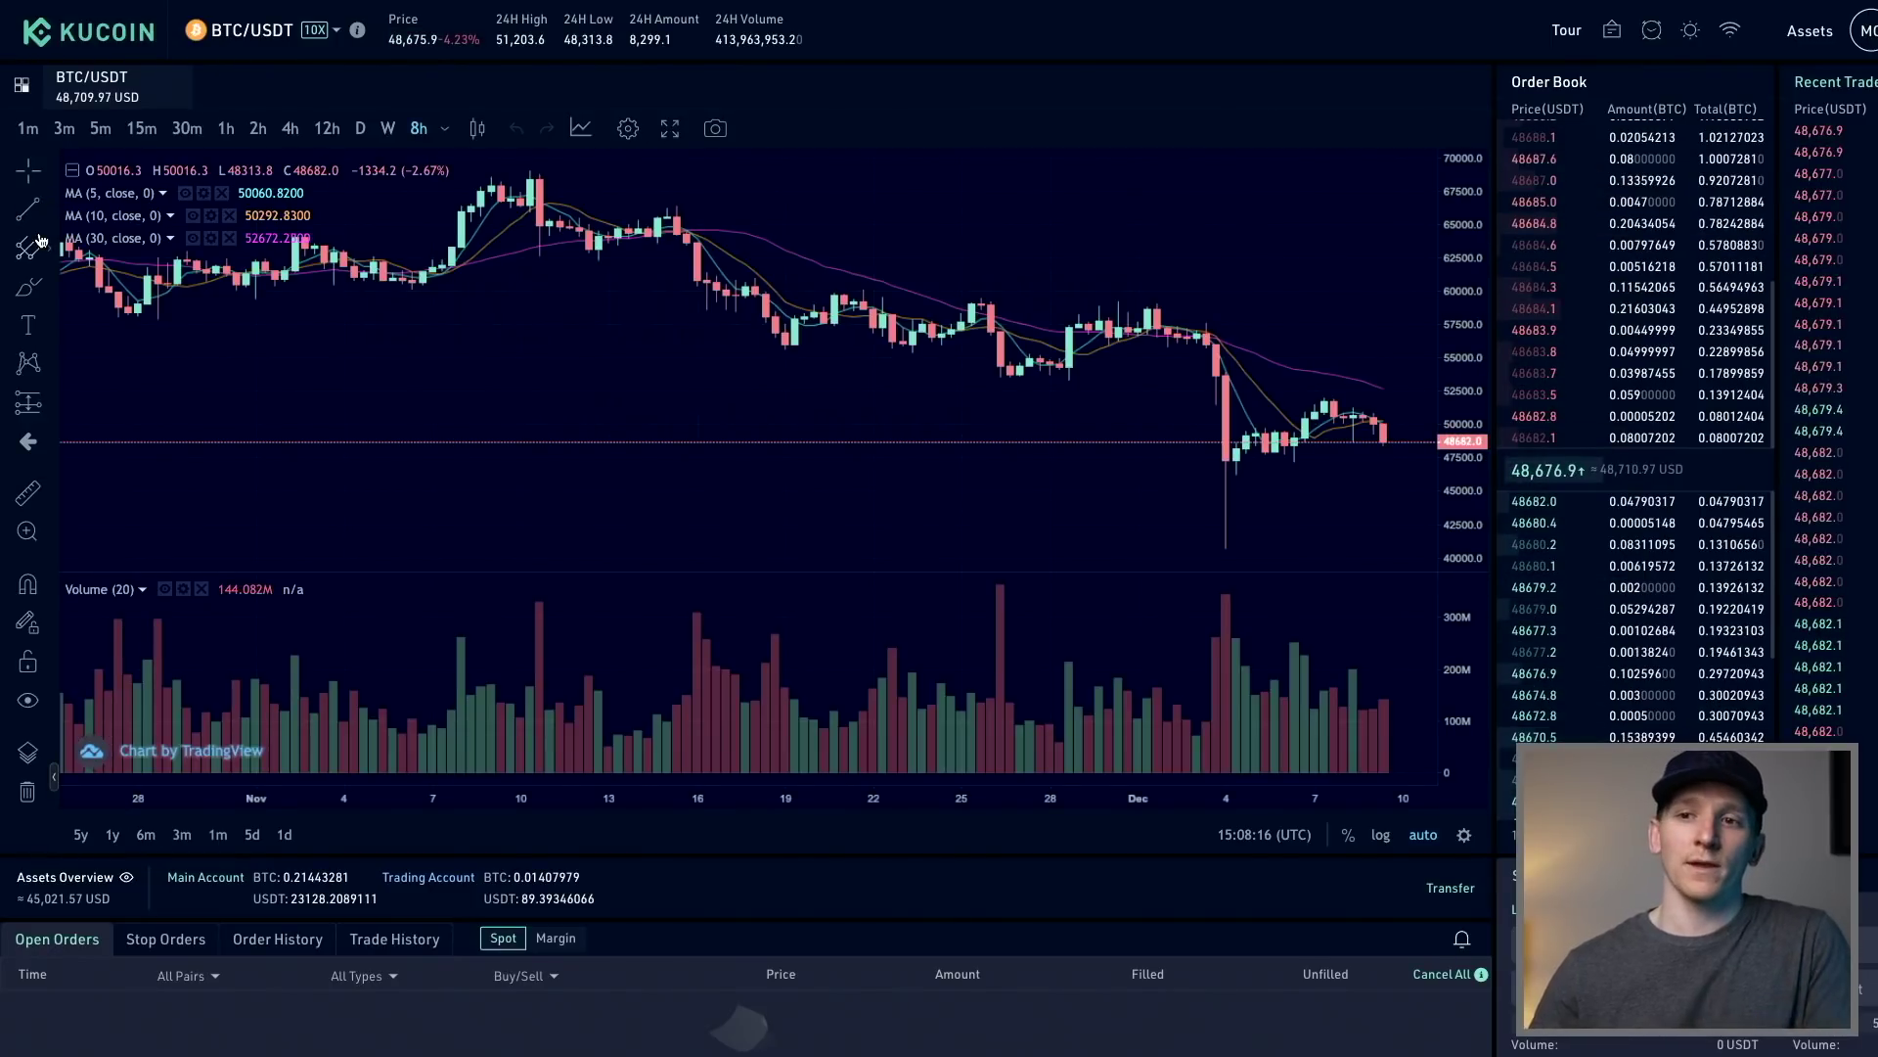
View the BTC/USDT chart at 1-hour, daily and 4-hour intervals, and leave it on the daily interval
left_click(228, 131)
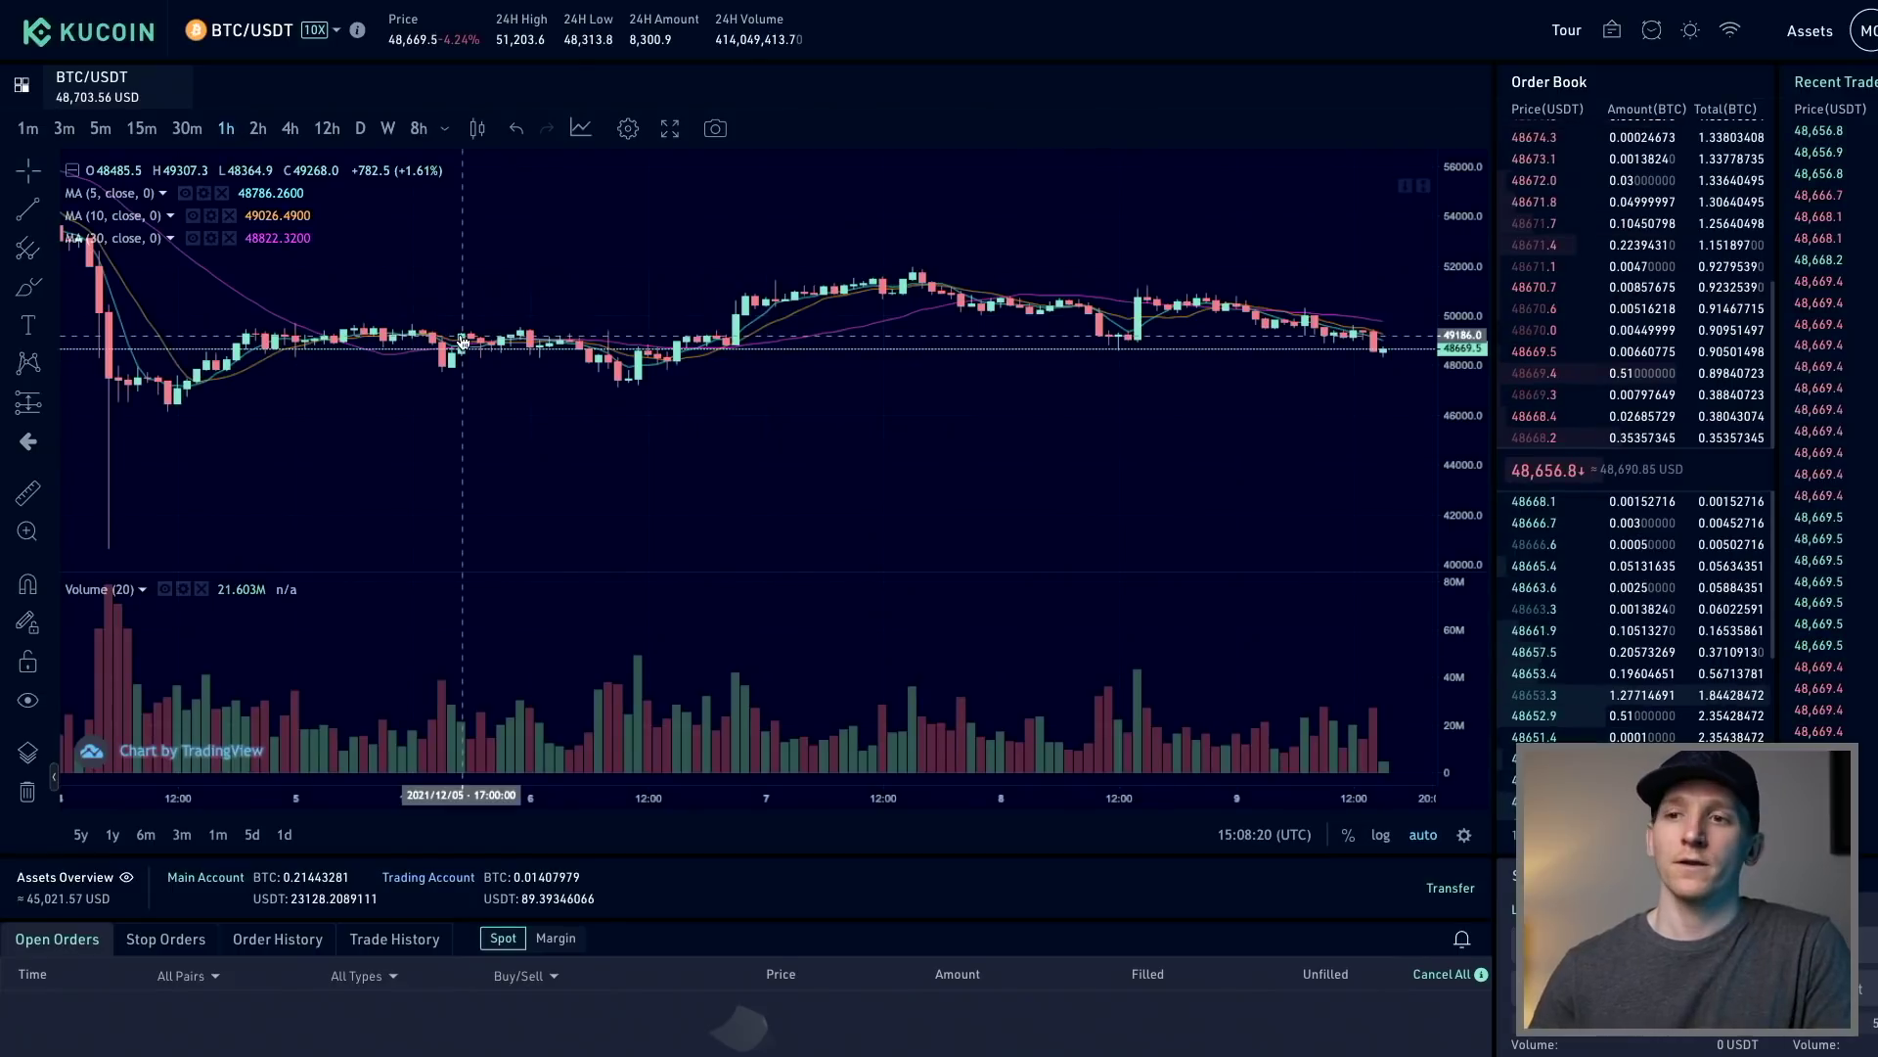
left_click(361, 129)
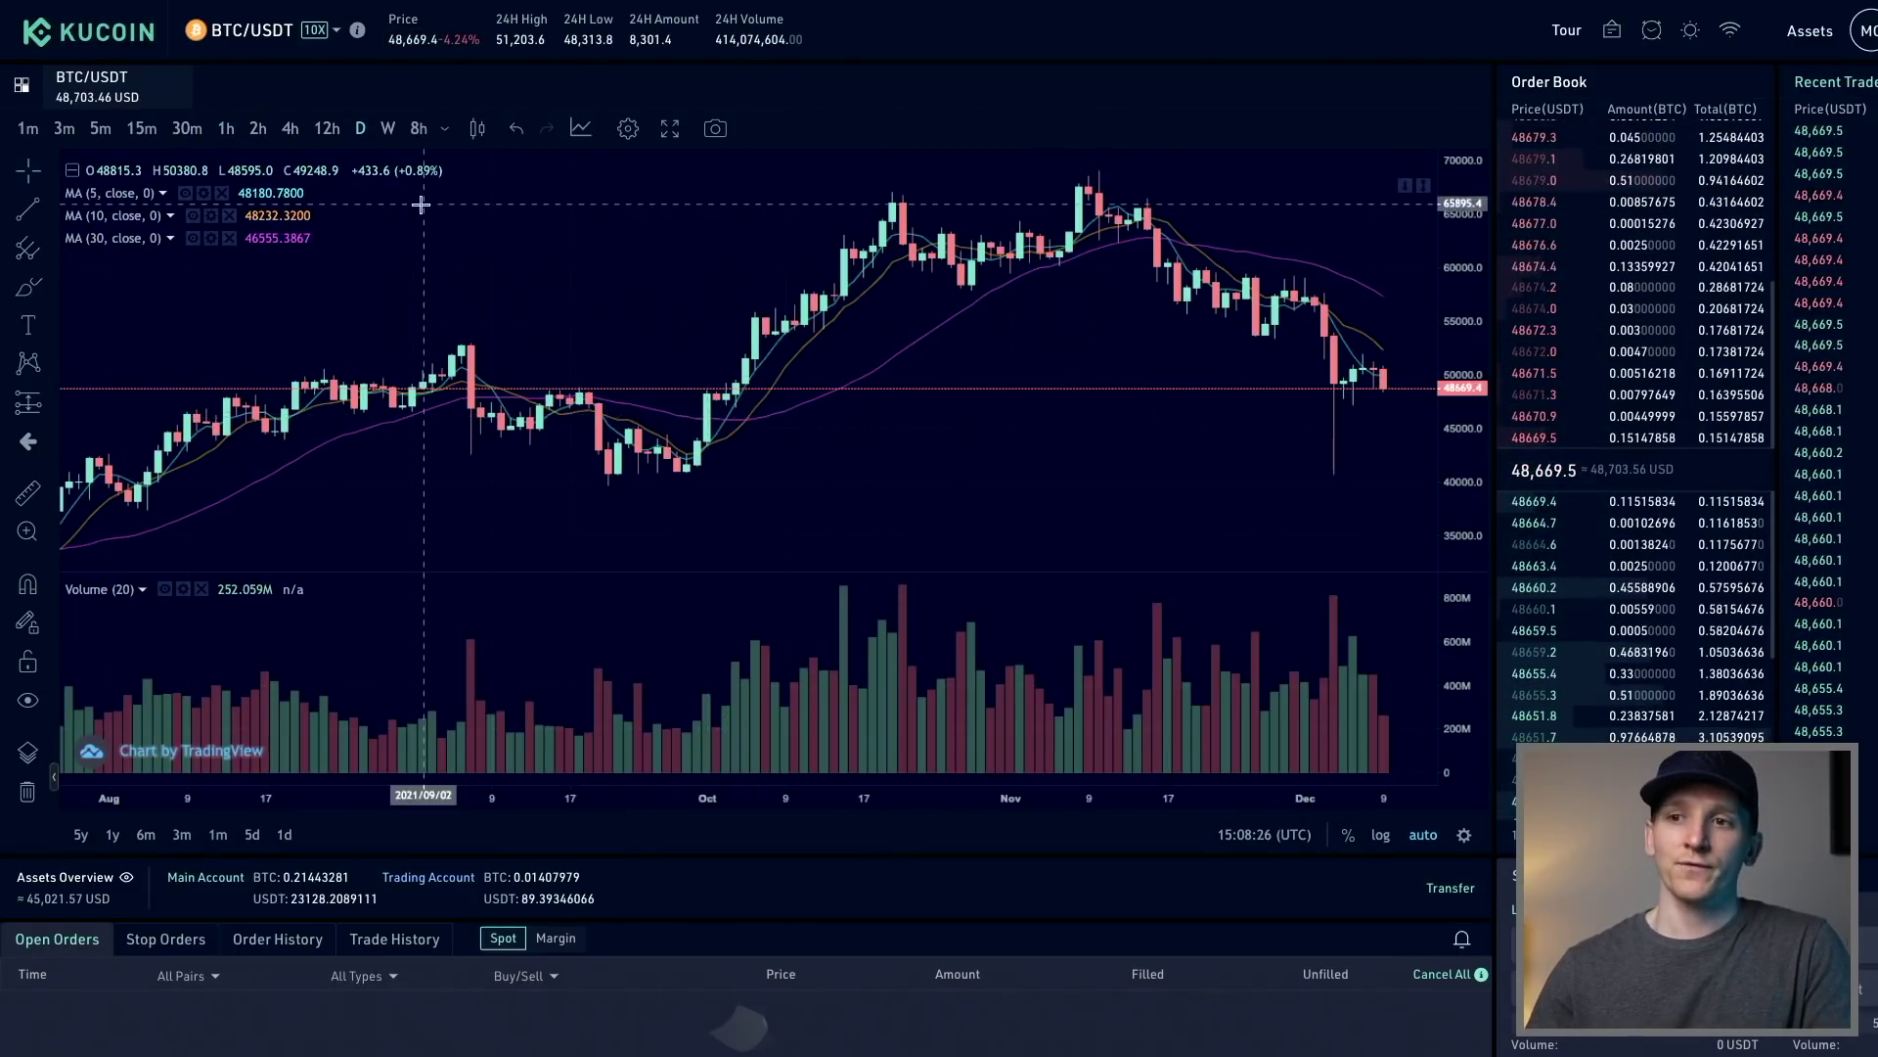
left_click(291, 130)
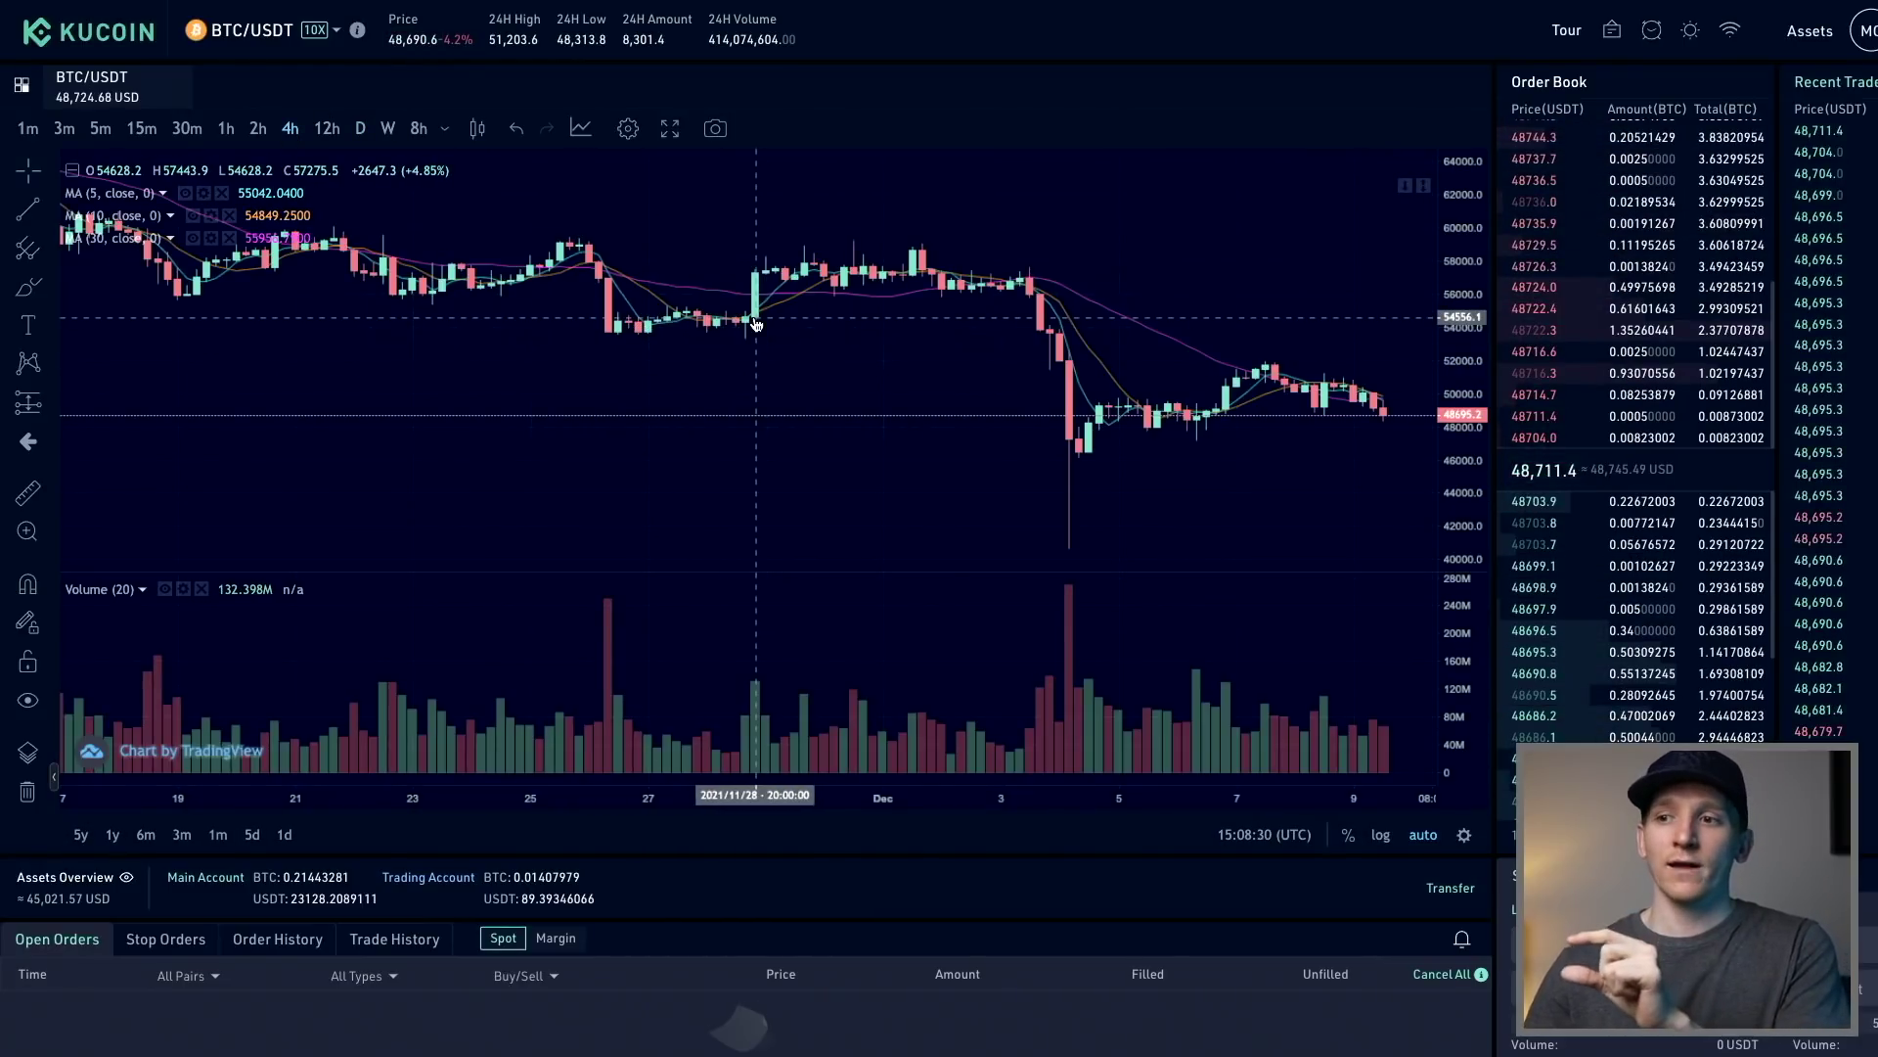
left_click(360, 128)
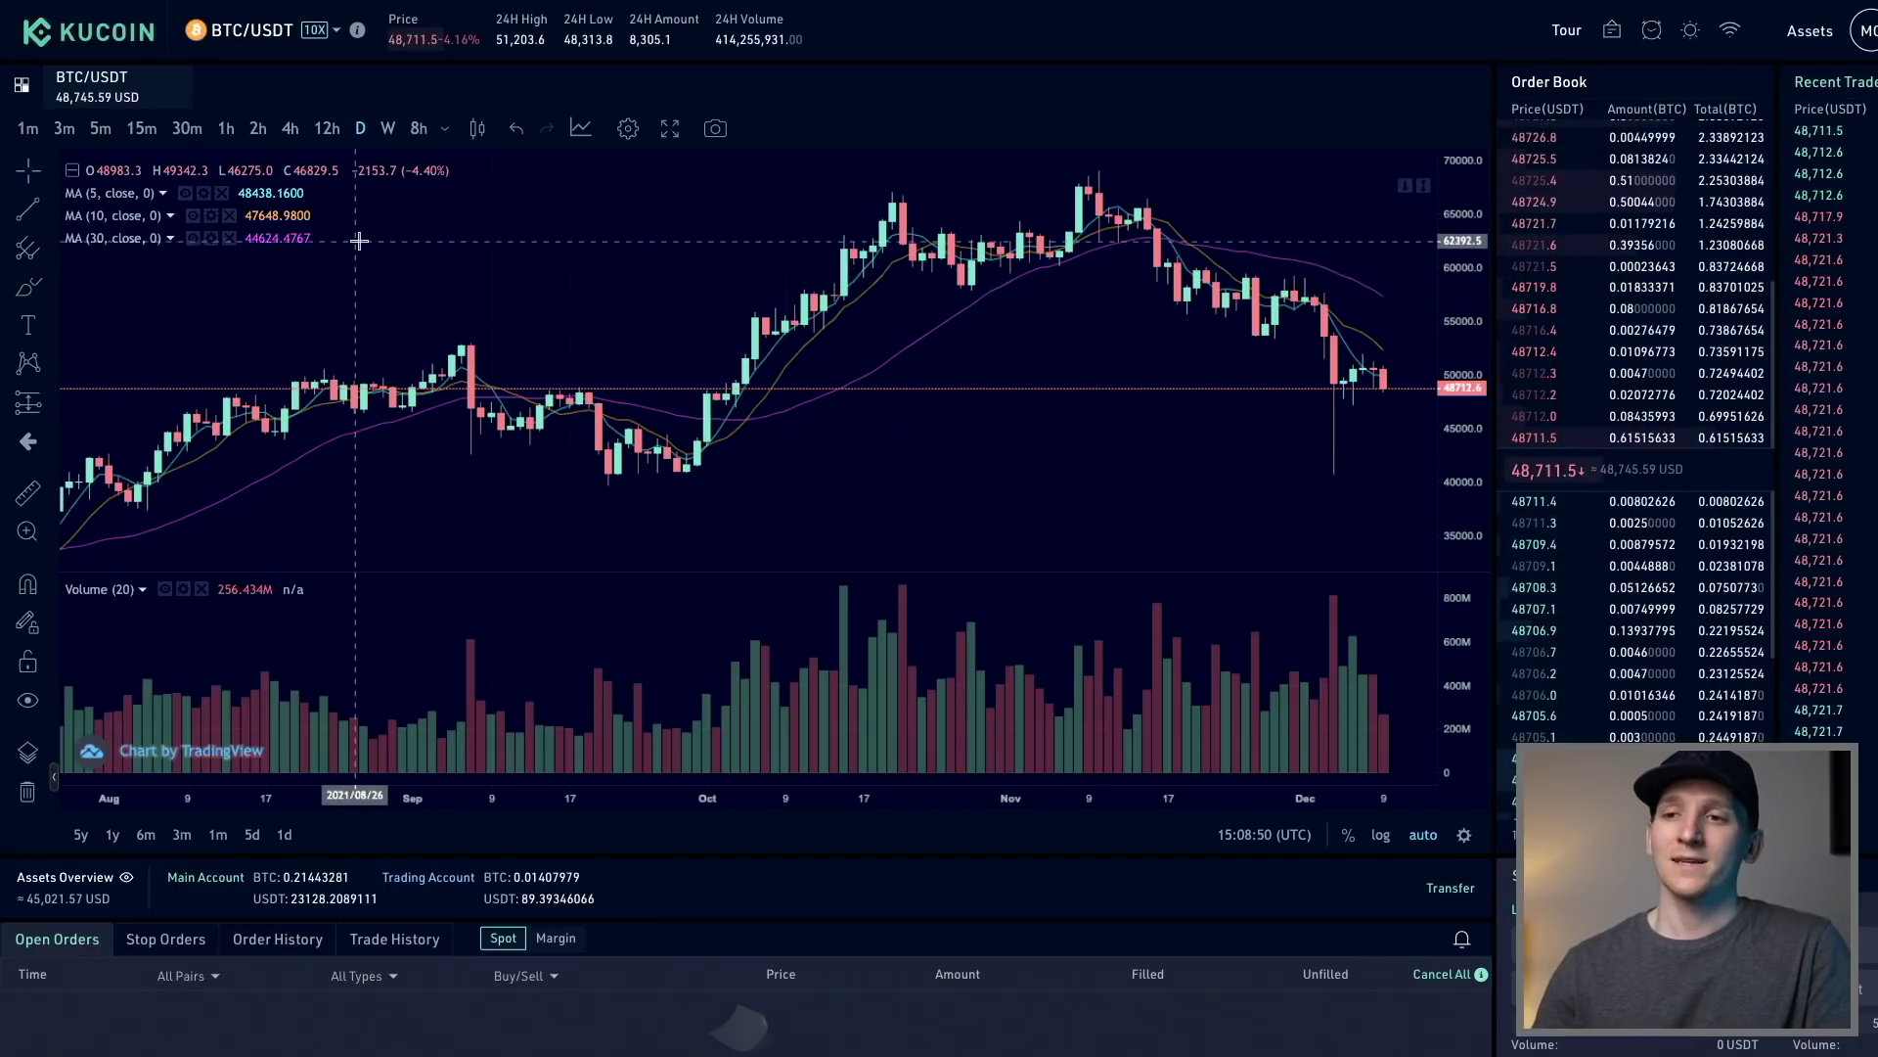
Draw a rising trend line under the candles from about 39,073 on 2021/09/16 to about 48,881 in December
left_click(27, 214)
left_click(579, 536)
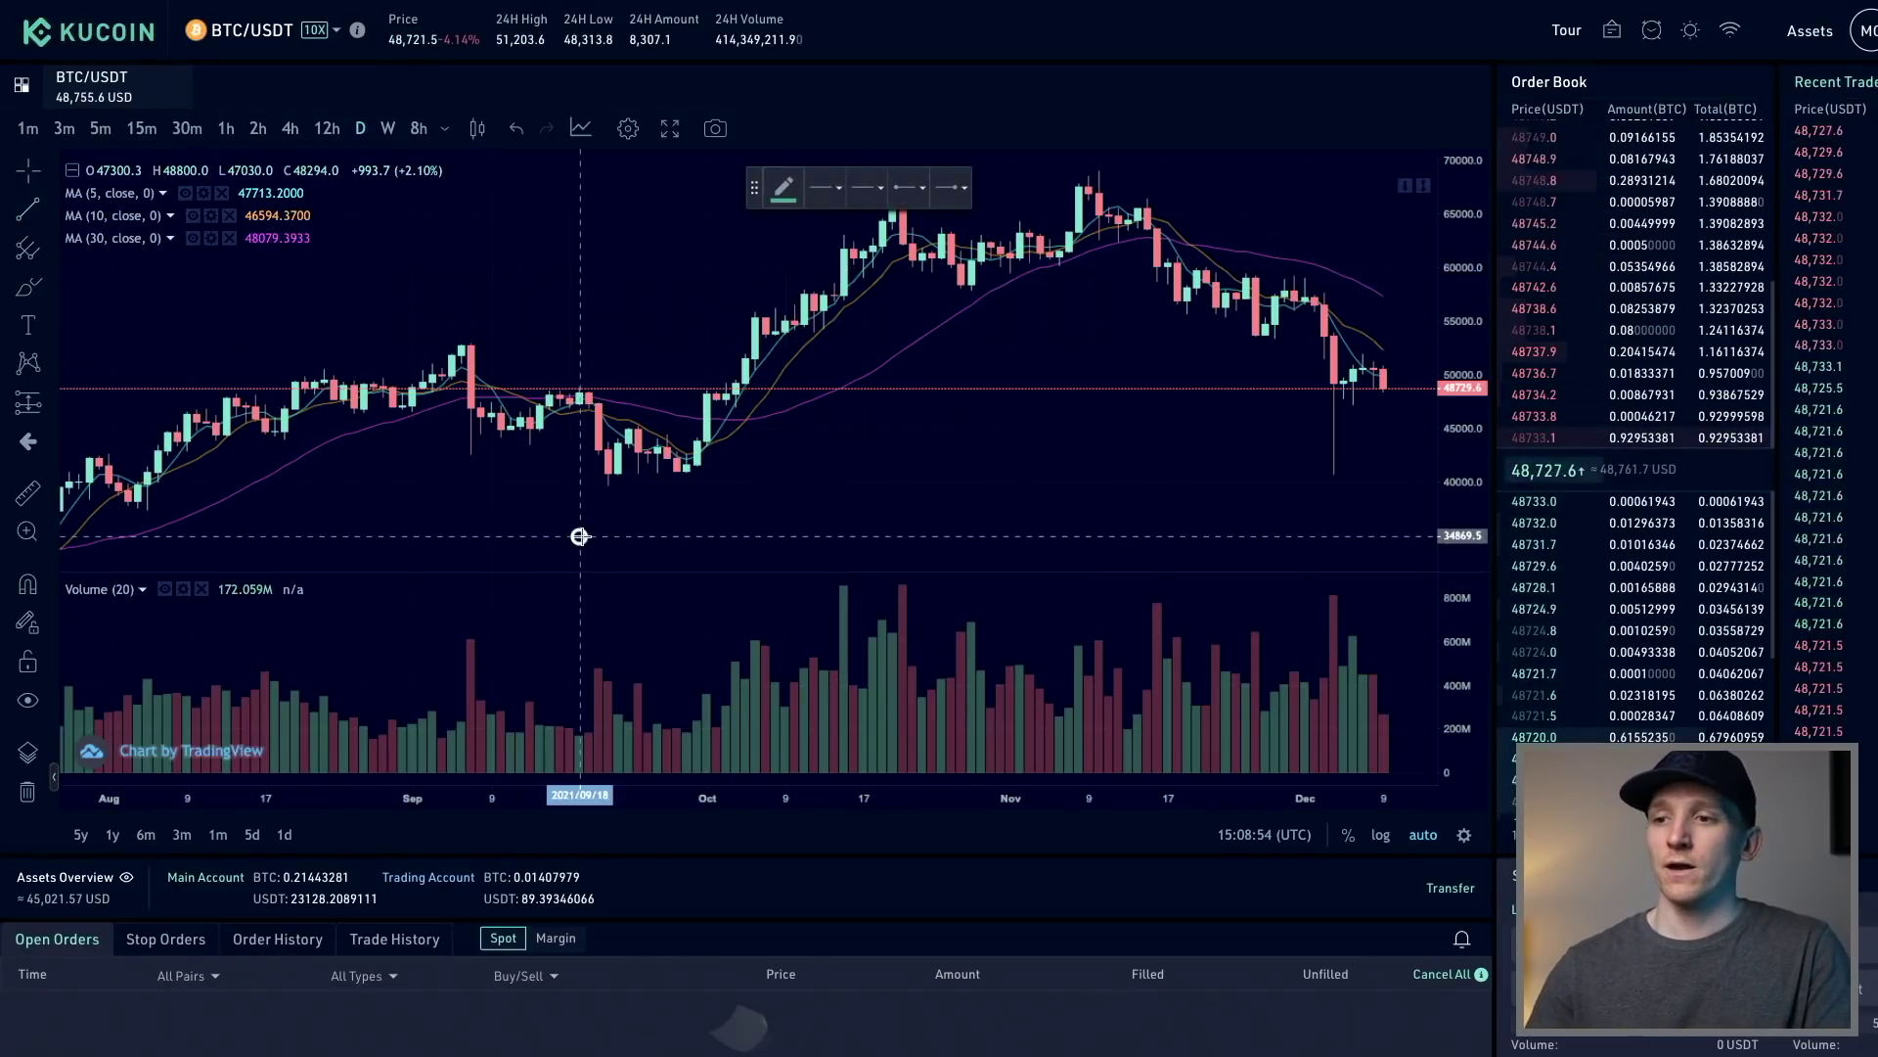
left_click(1412, 386)
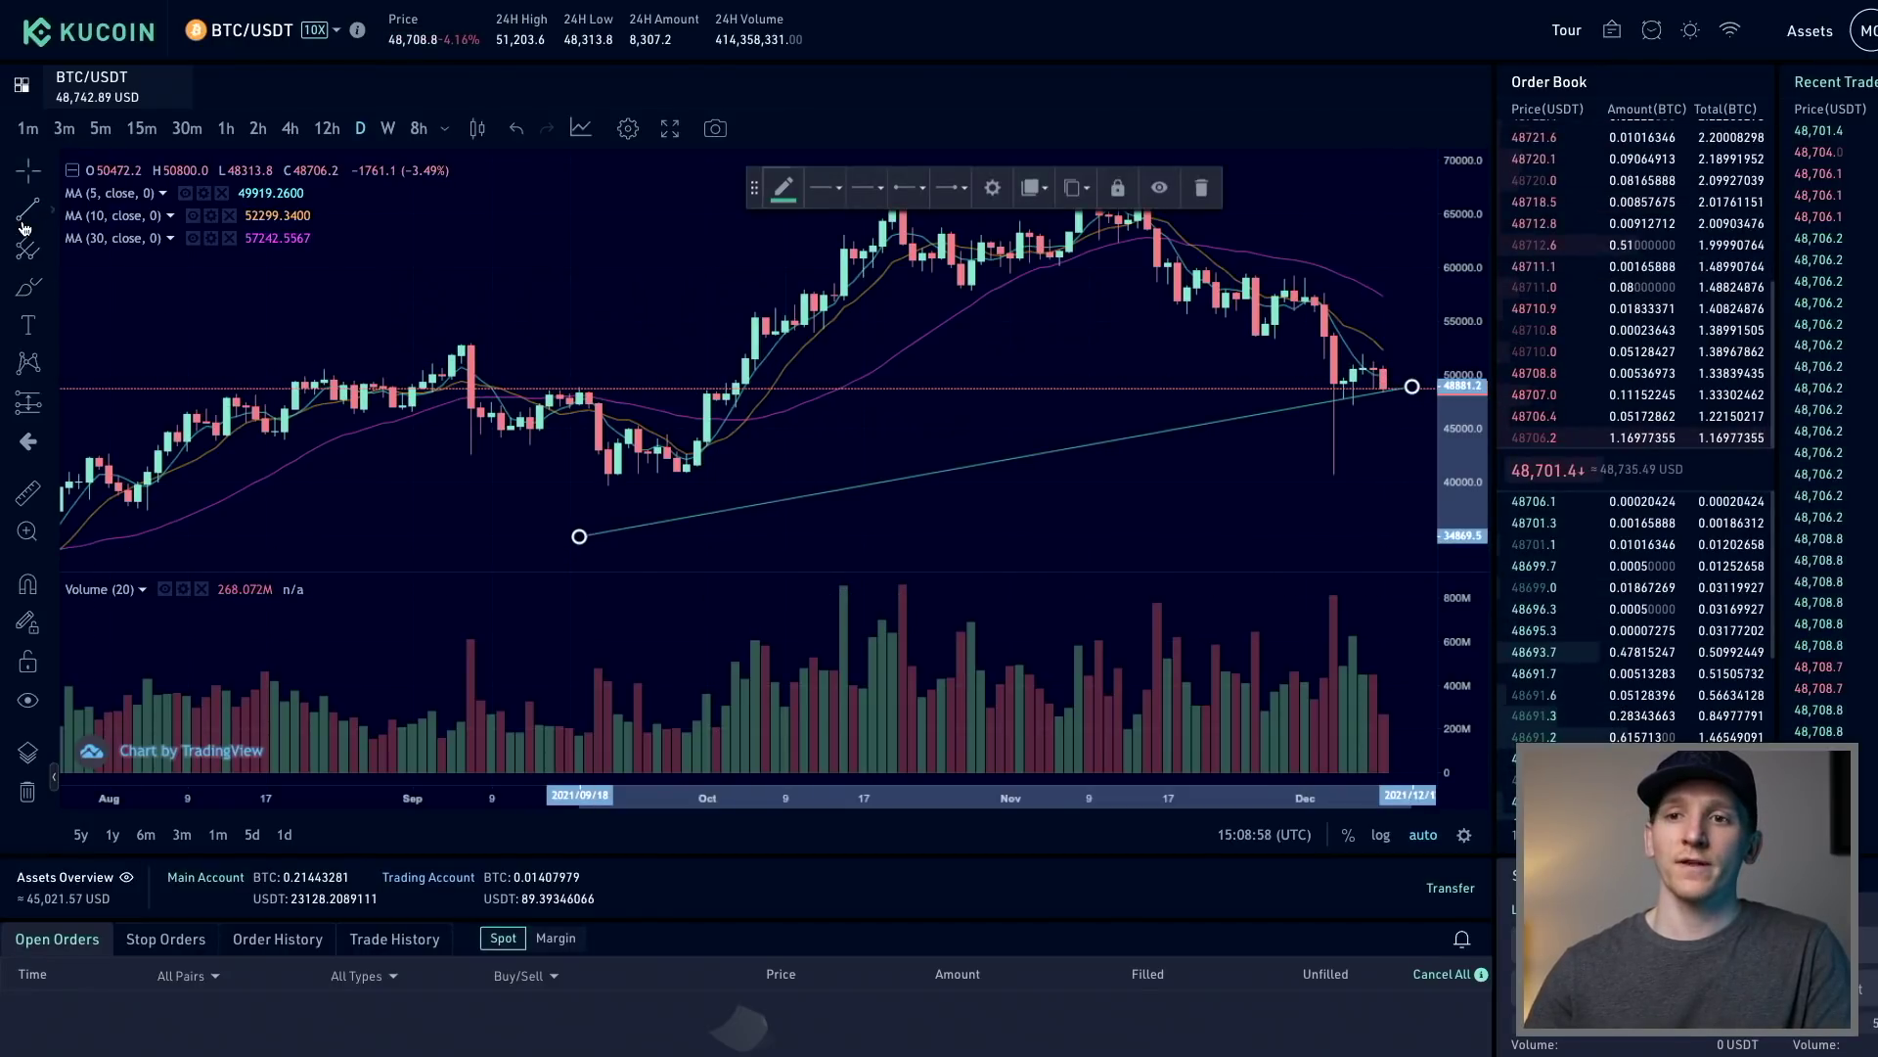
left_click_drag(579, 537, 559, 491)
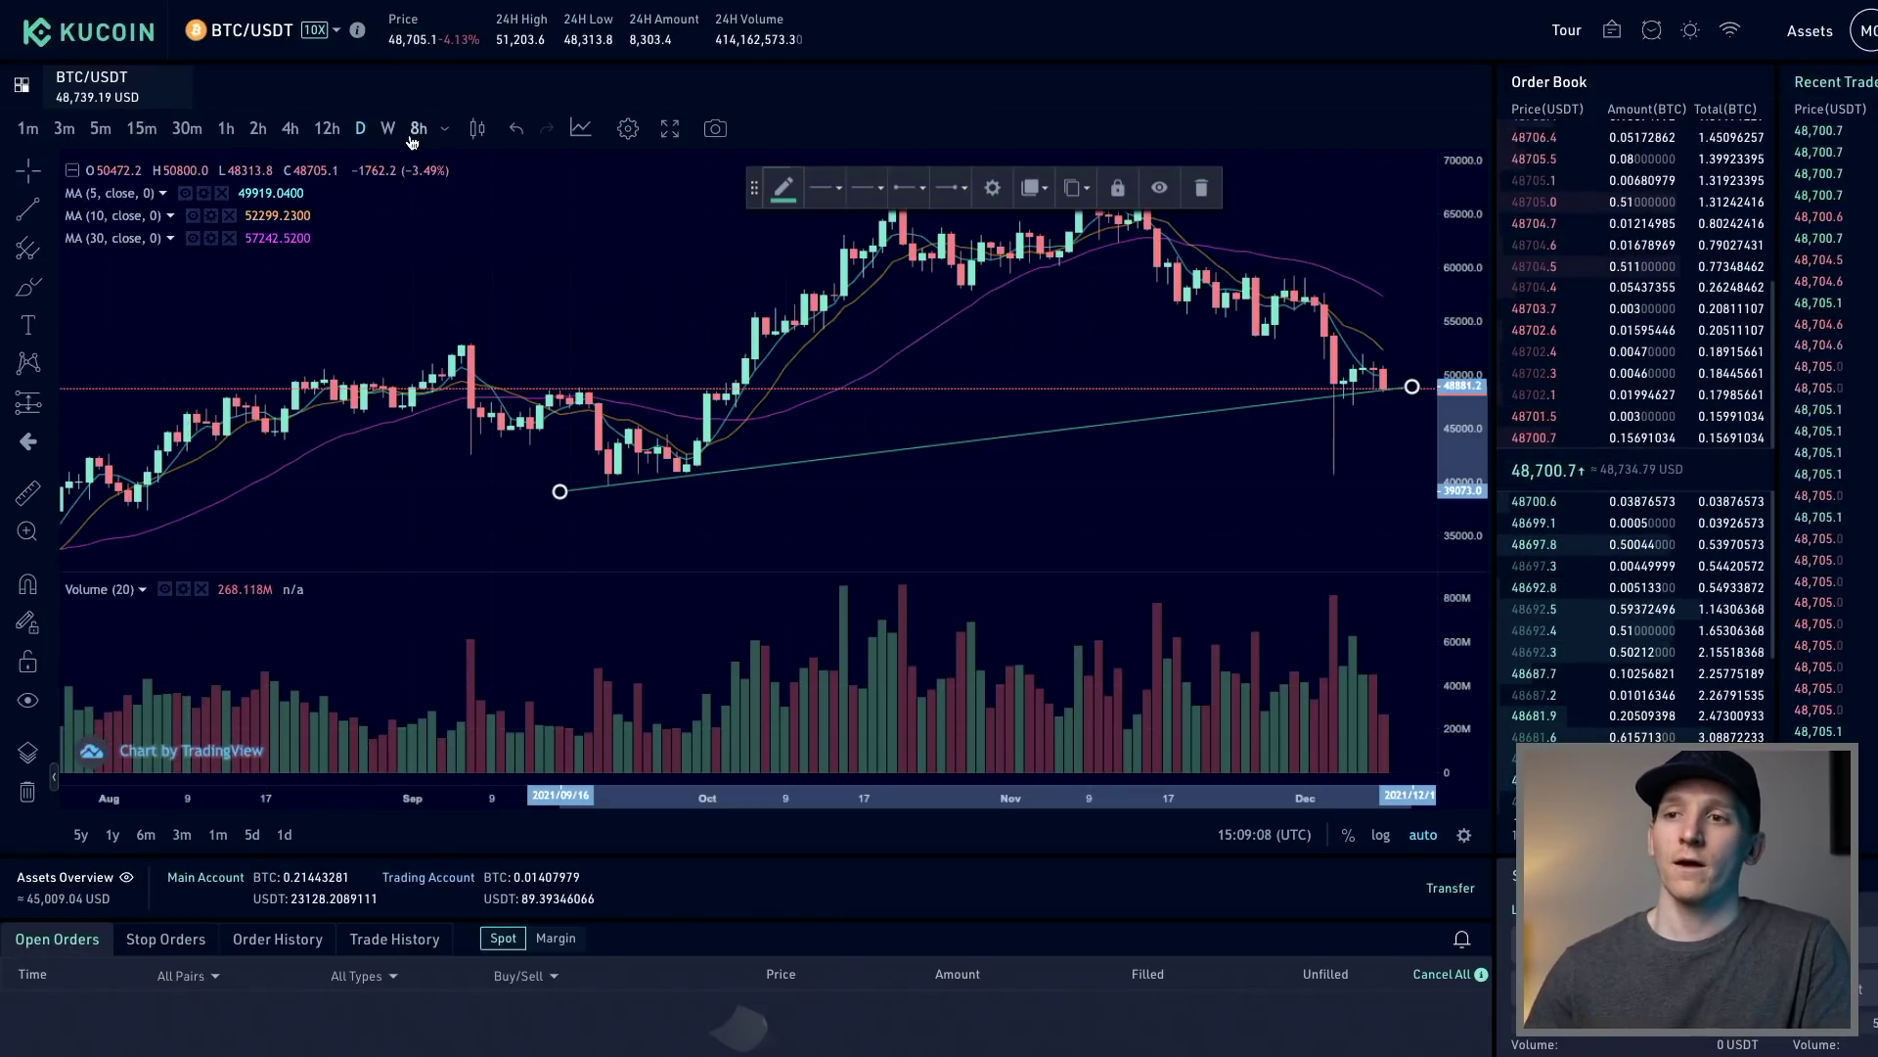
Try the Bars and Hollow Candles chart styles and switch the chart back to Candles
left_click(479, 134)
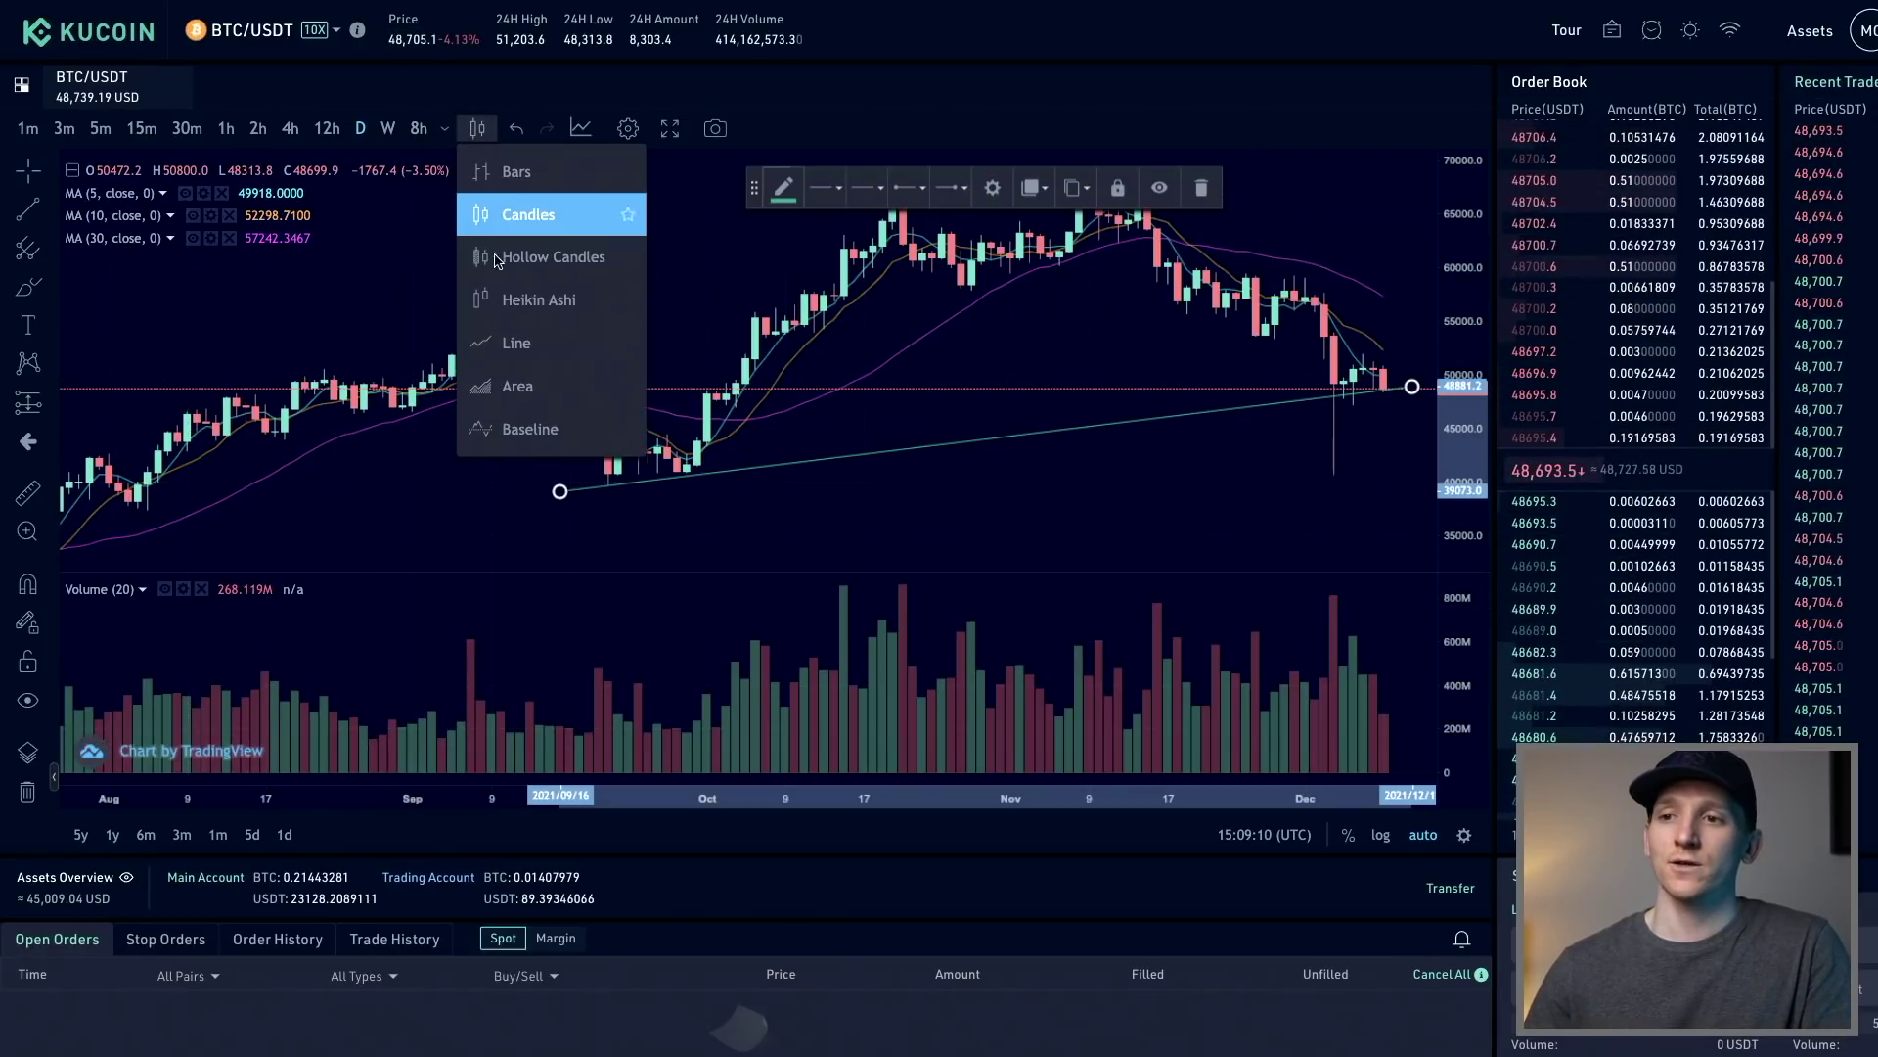
left_click(513, 167)
left_click(482, 137)
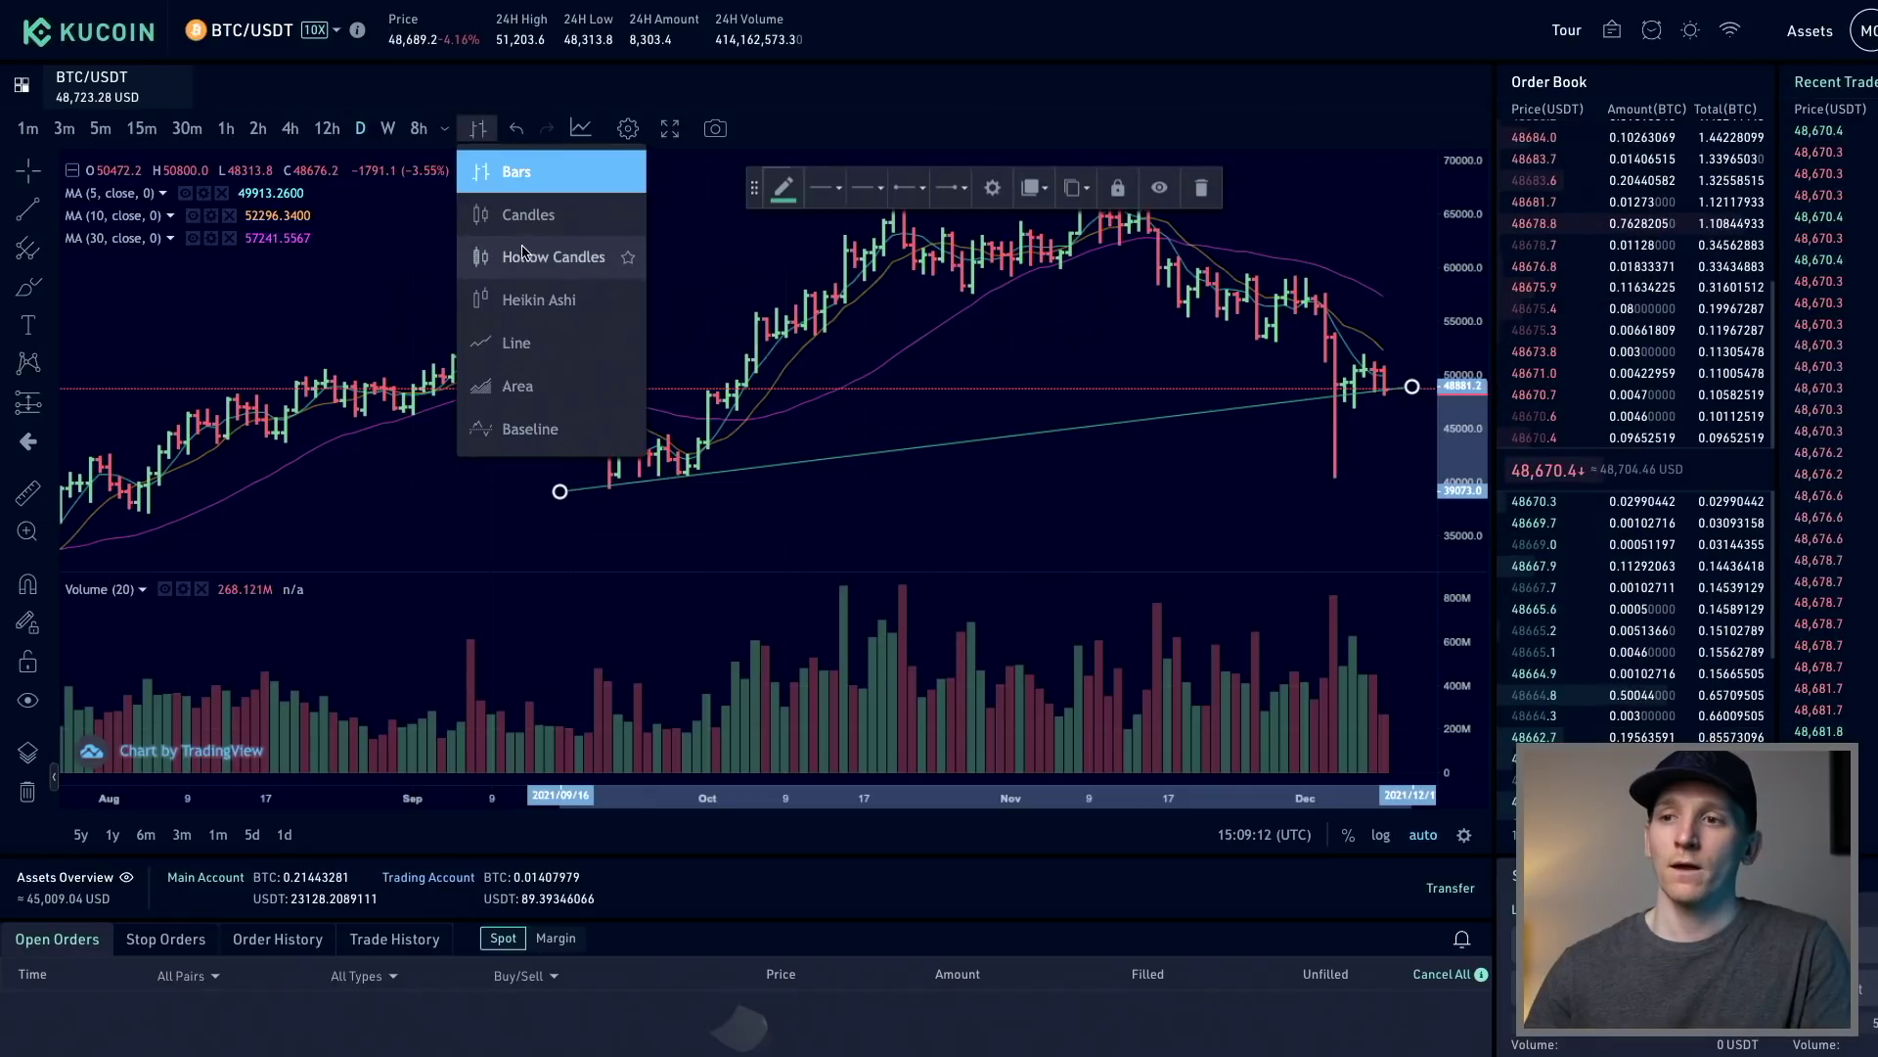
left_click(524, 255)
left_click(478, 129)
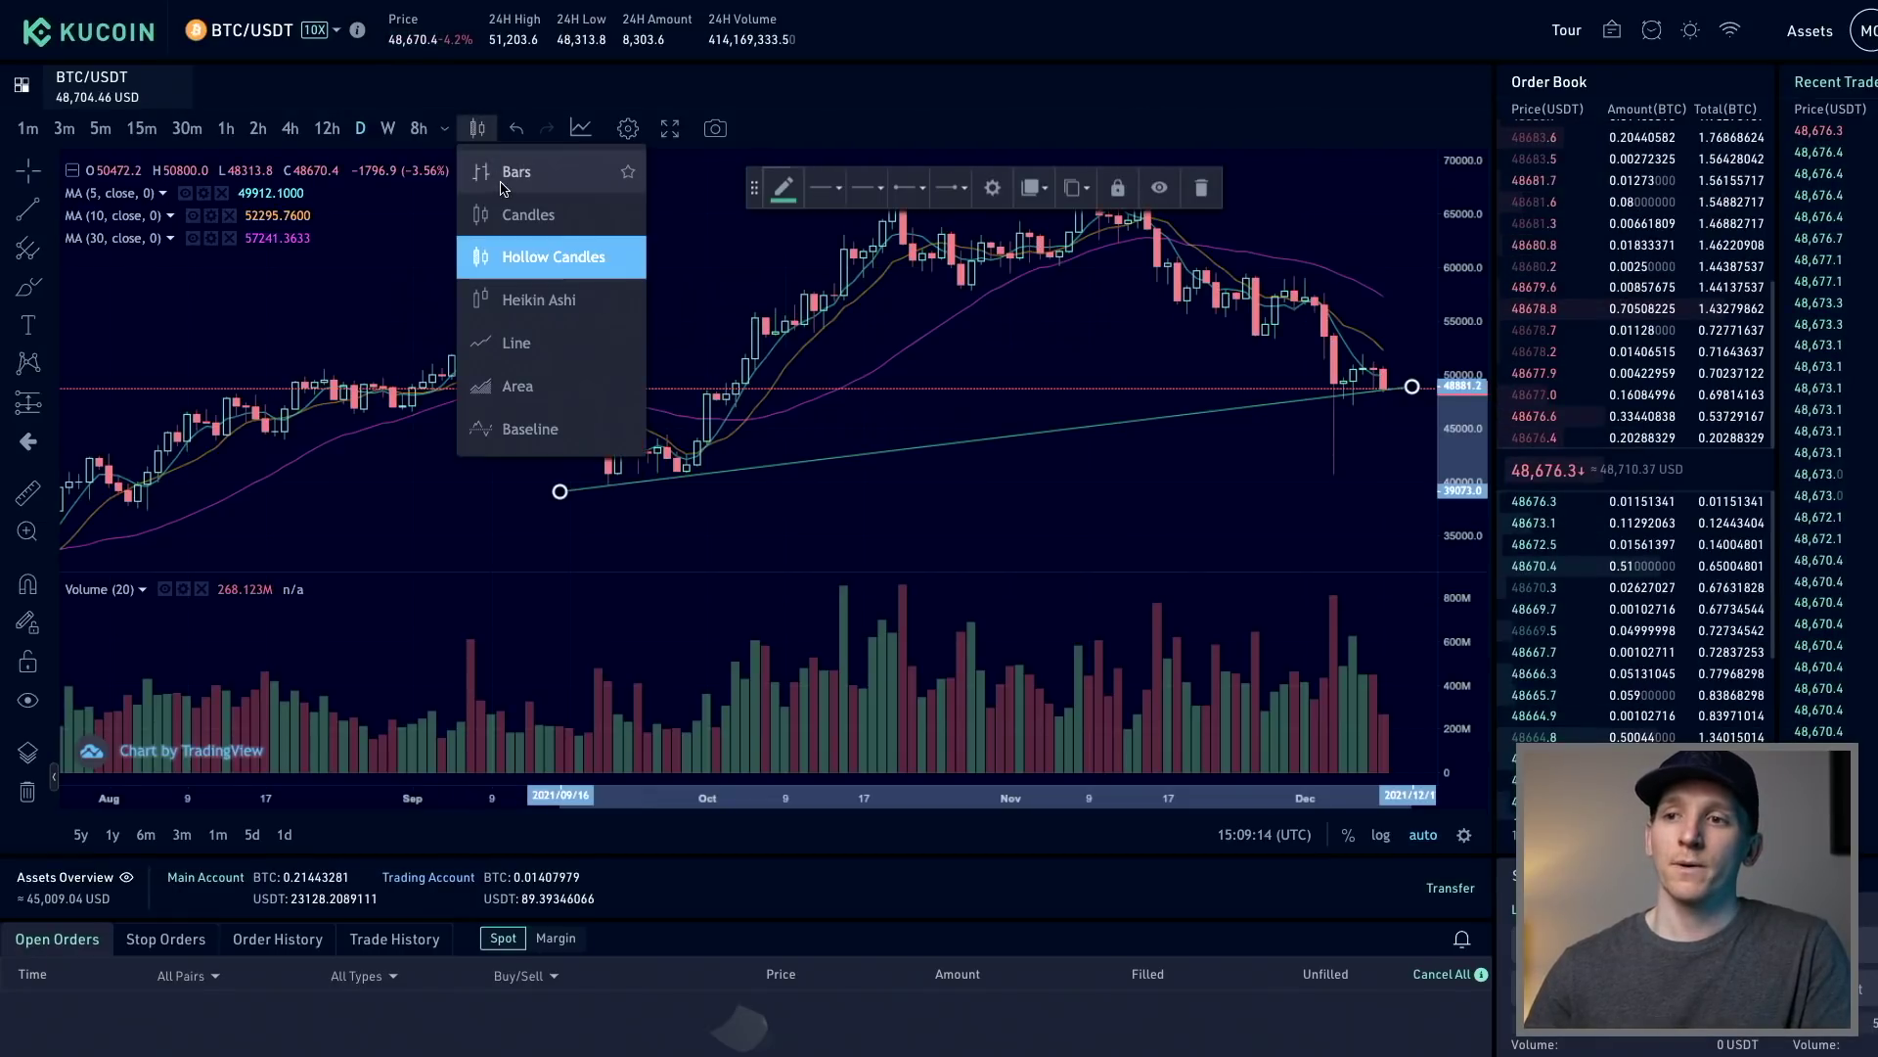
left_click(516, 171)
left_click(478, 129)
left_click(505, 207)
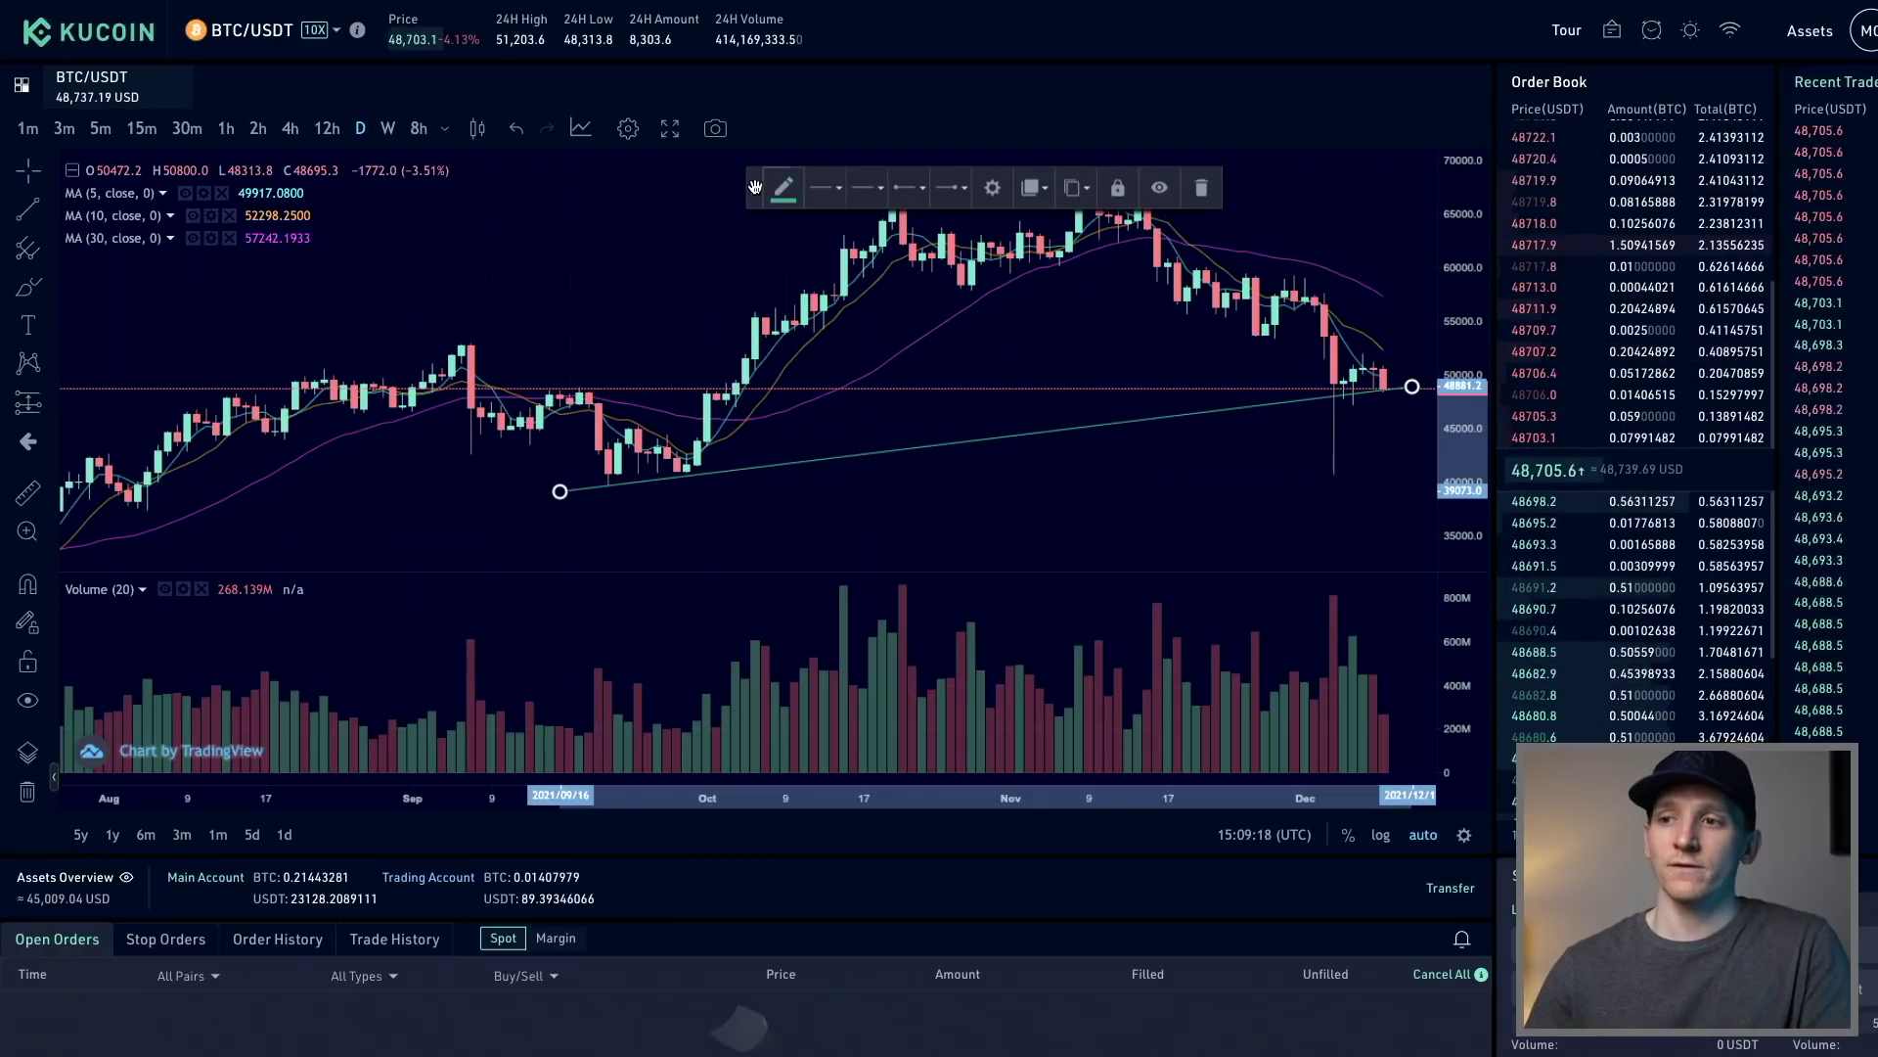
Move the floating drawing toolbar aside and add the Bollinger Bands indicator to the BTC/USDT chart
left_click_drag(753, 187, 434, 213)
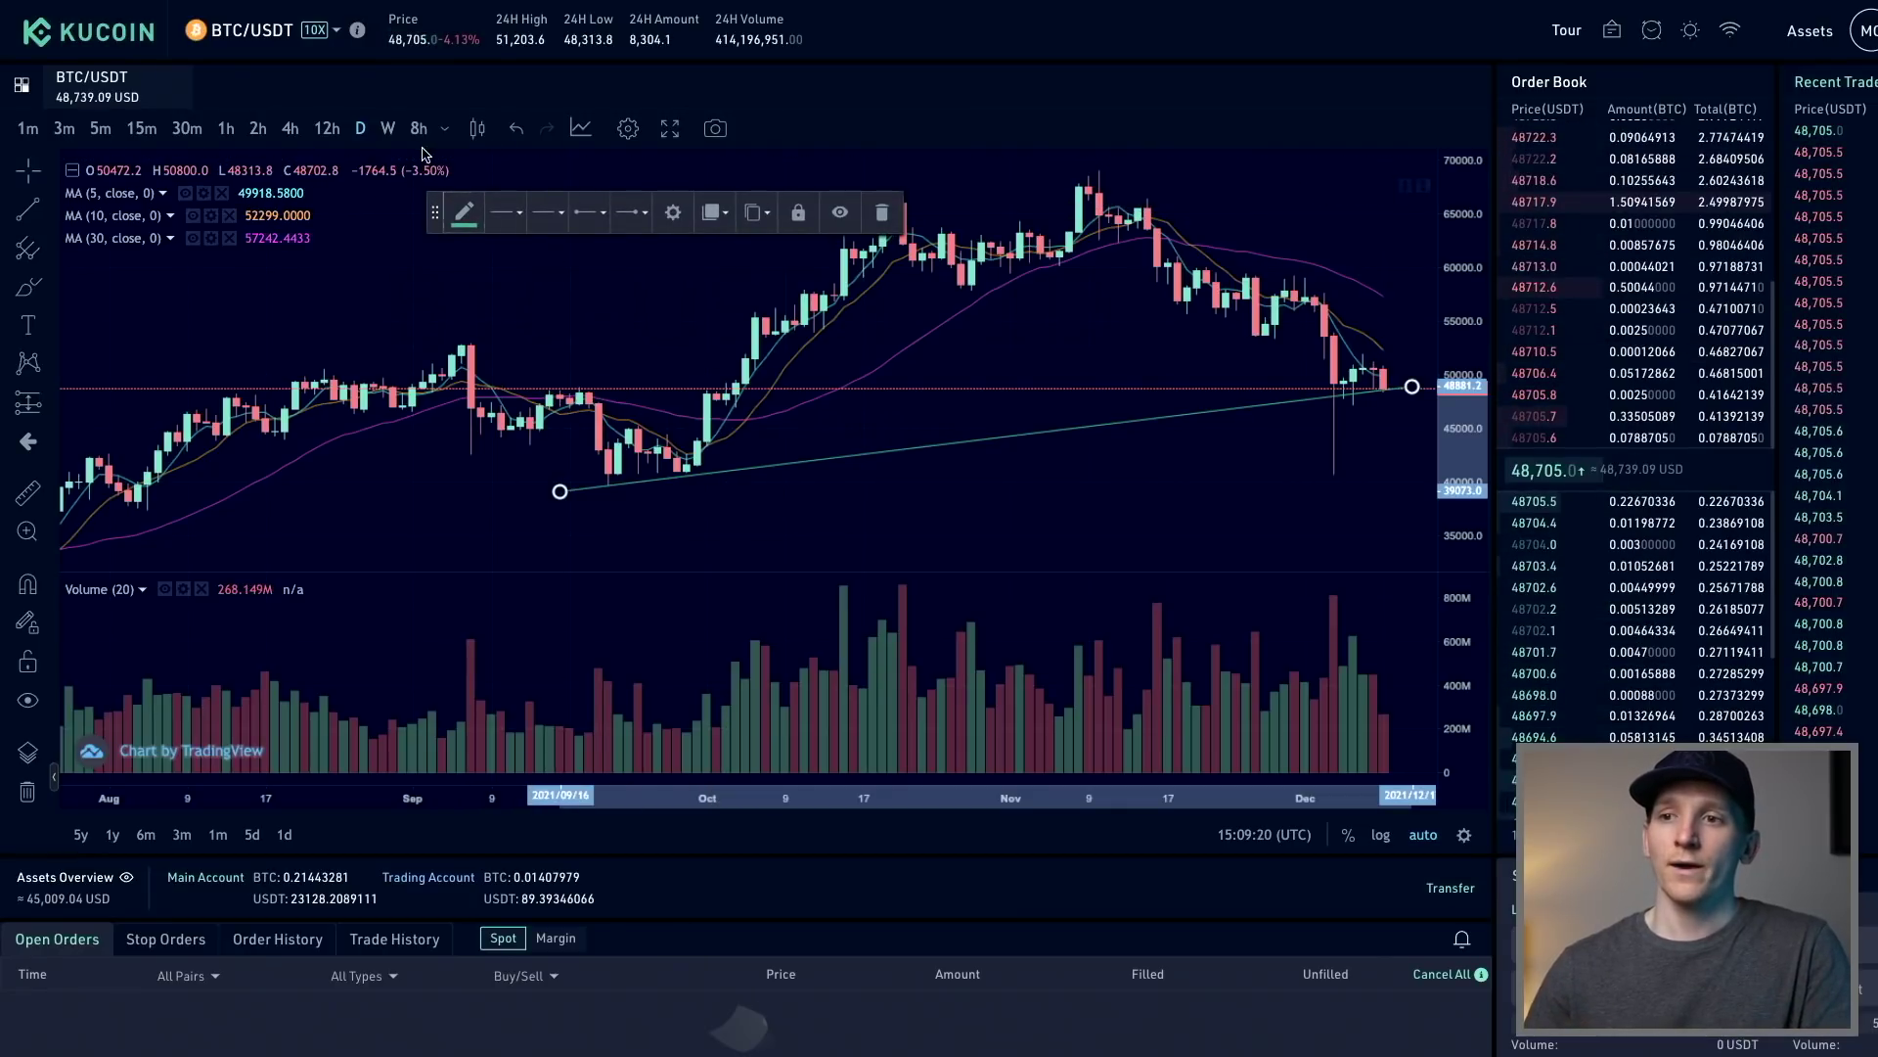
left_click(581, 131)
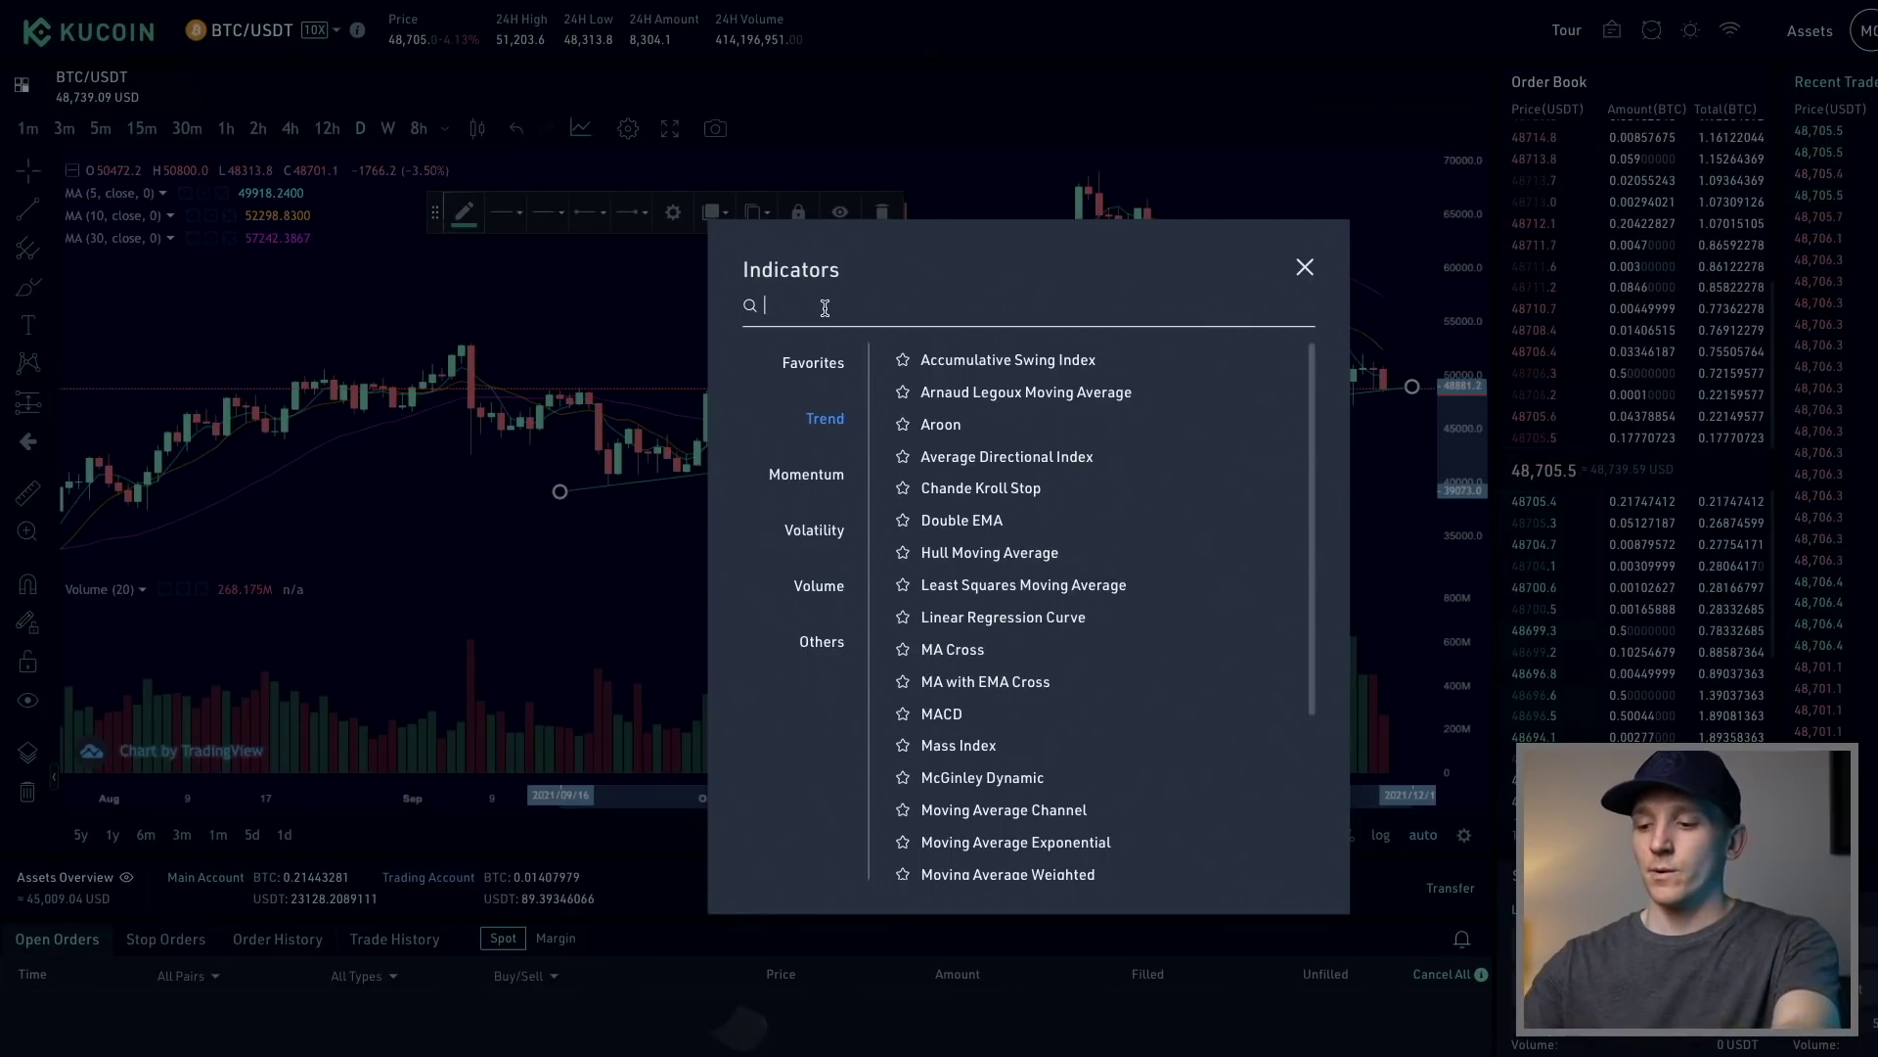
type("boll")
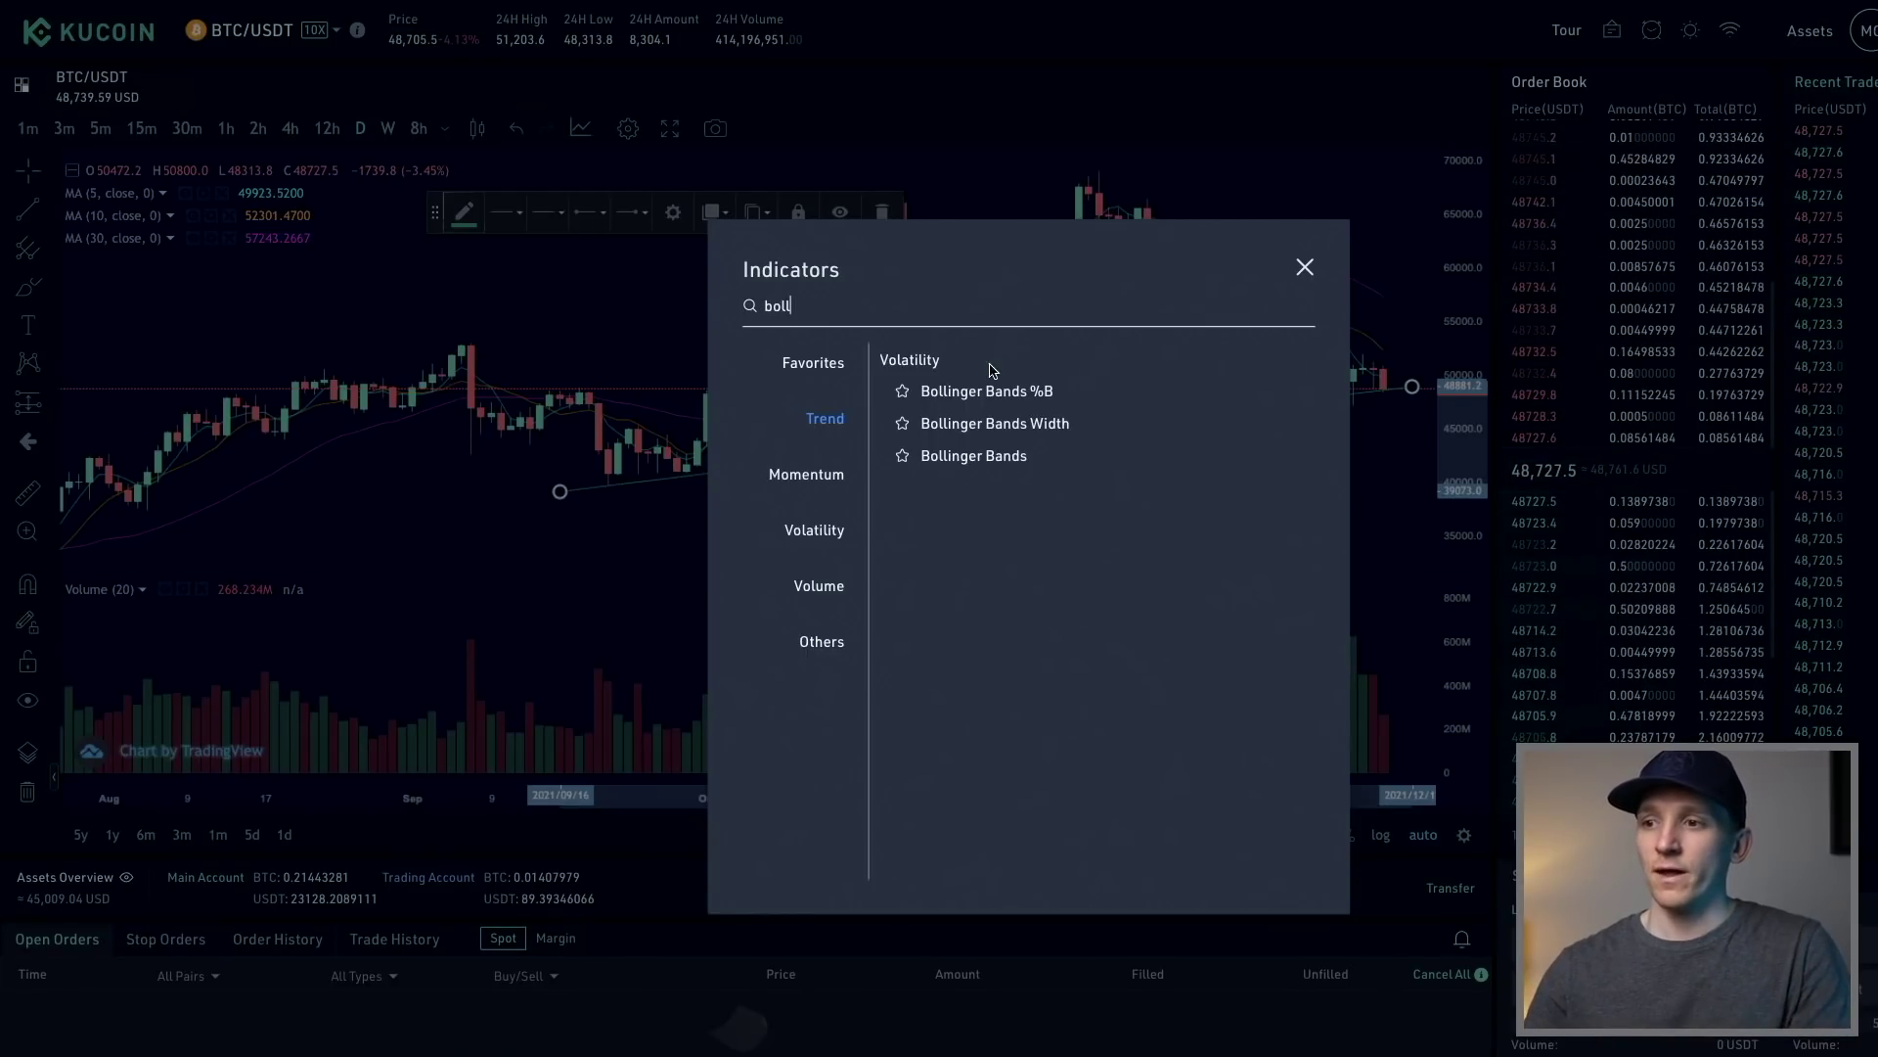
left_click(976, 458)
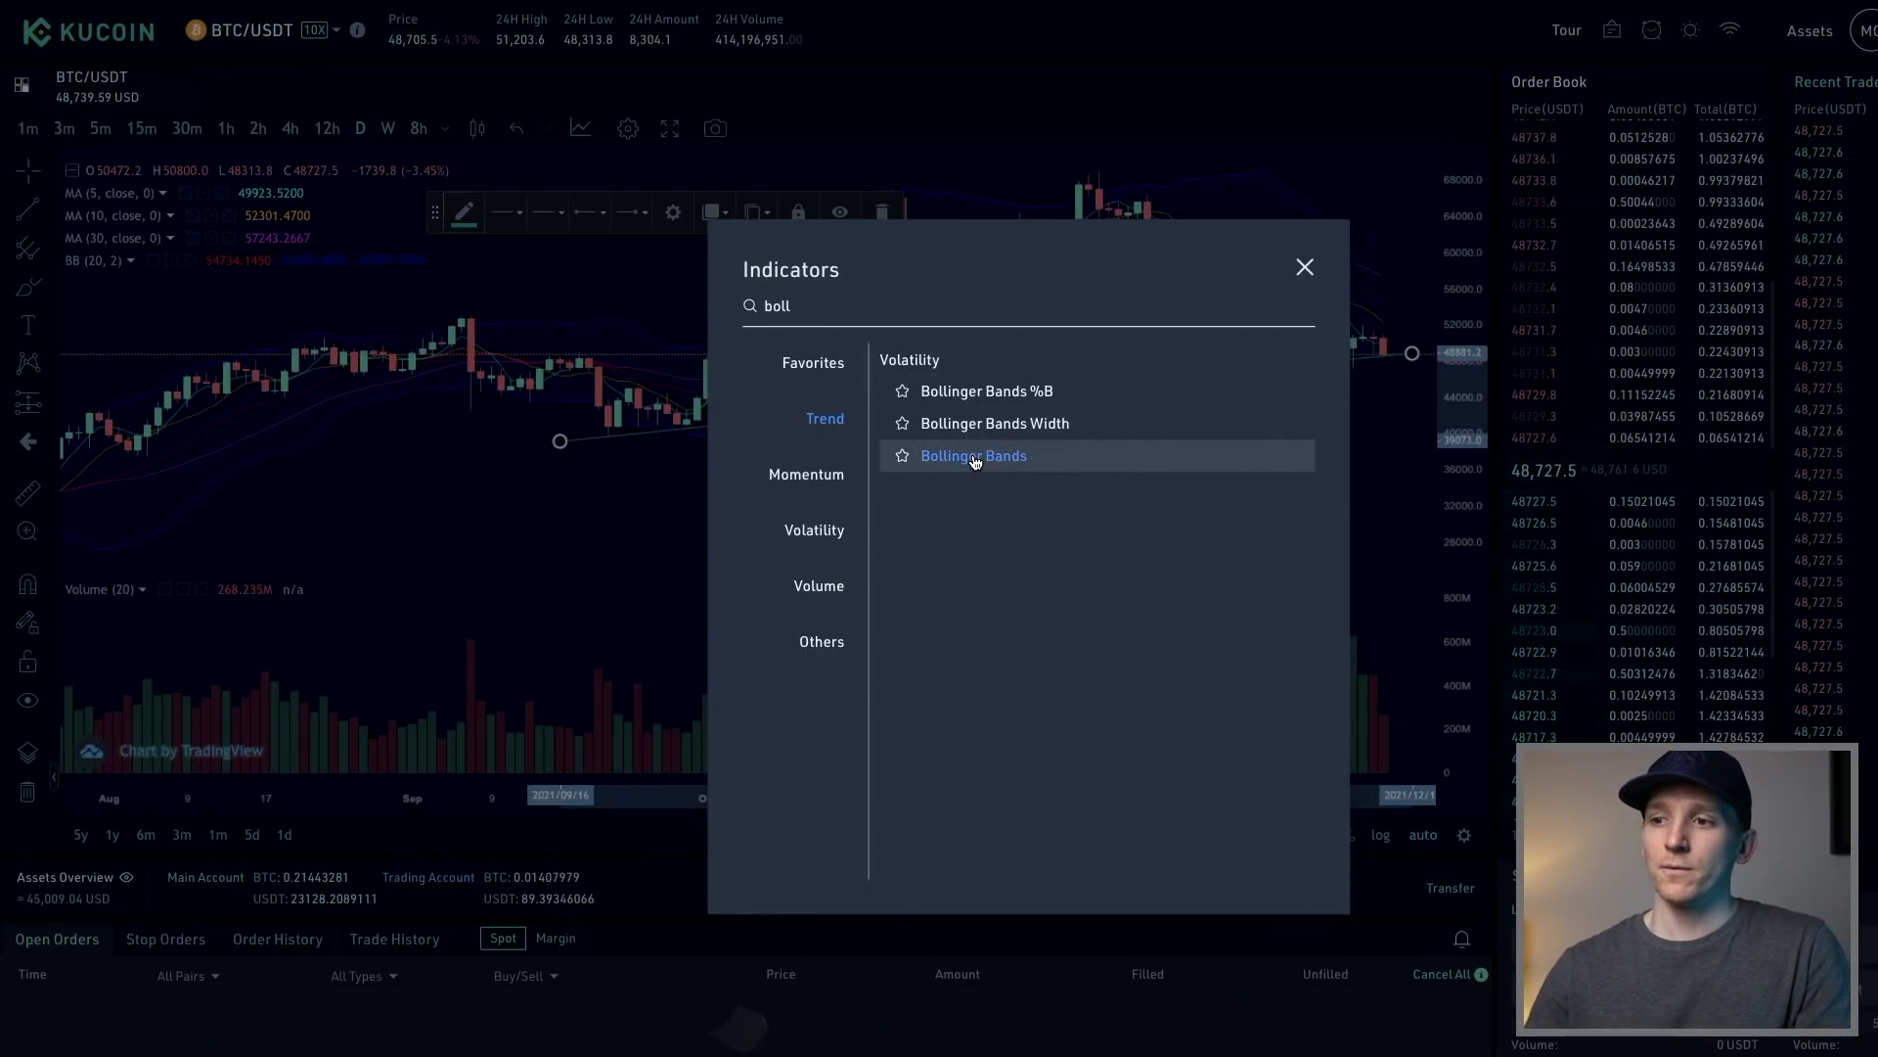
left_click(1304, 267)
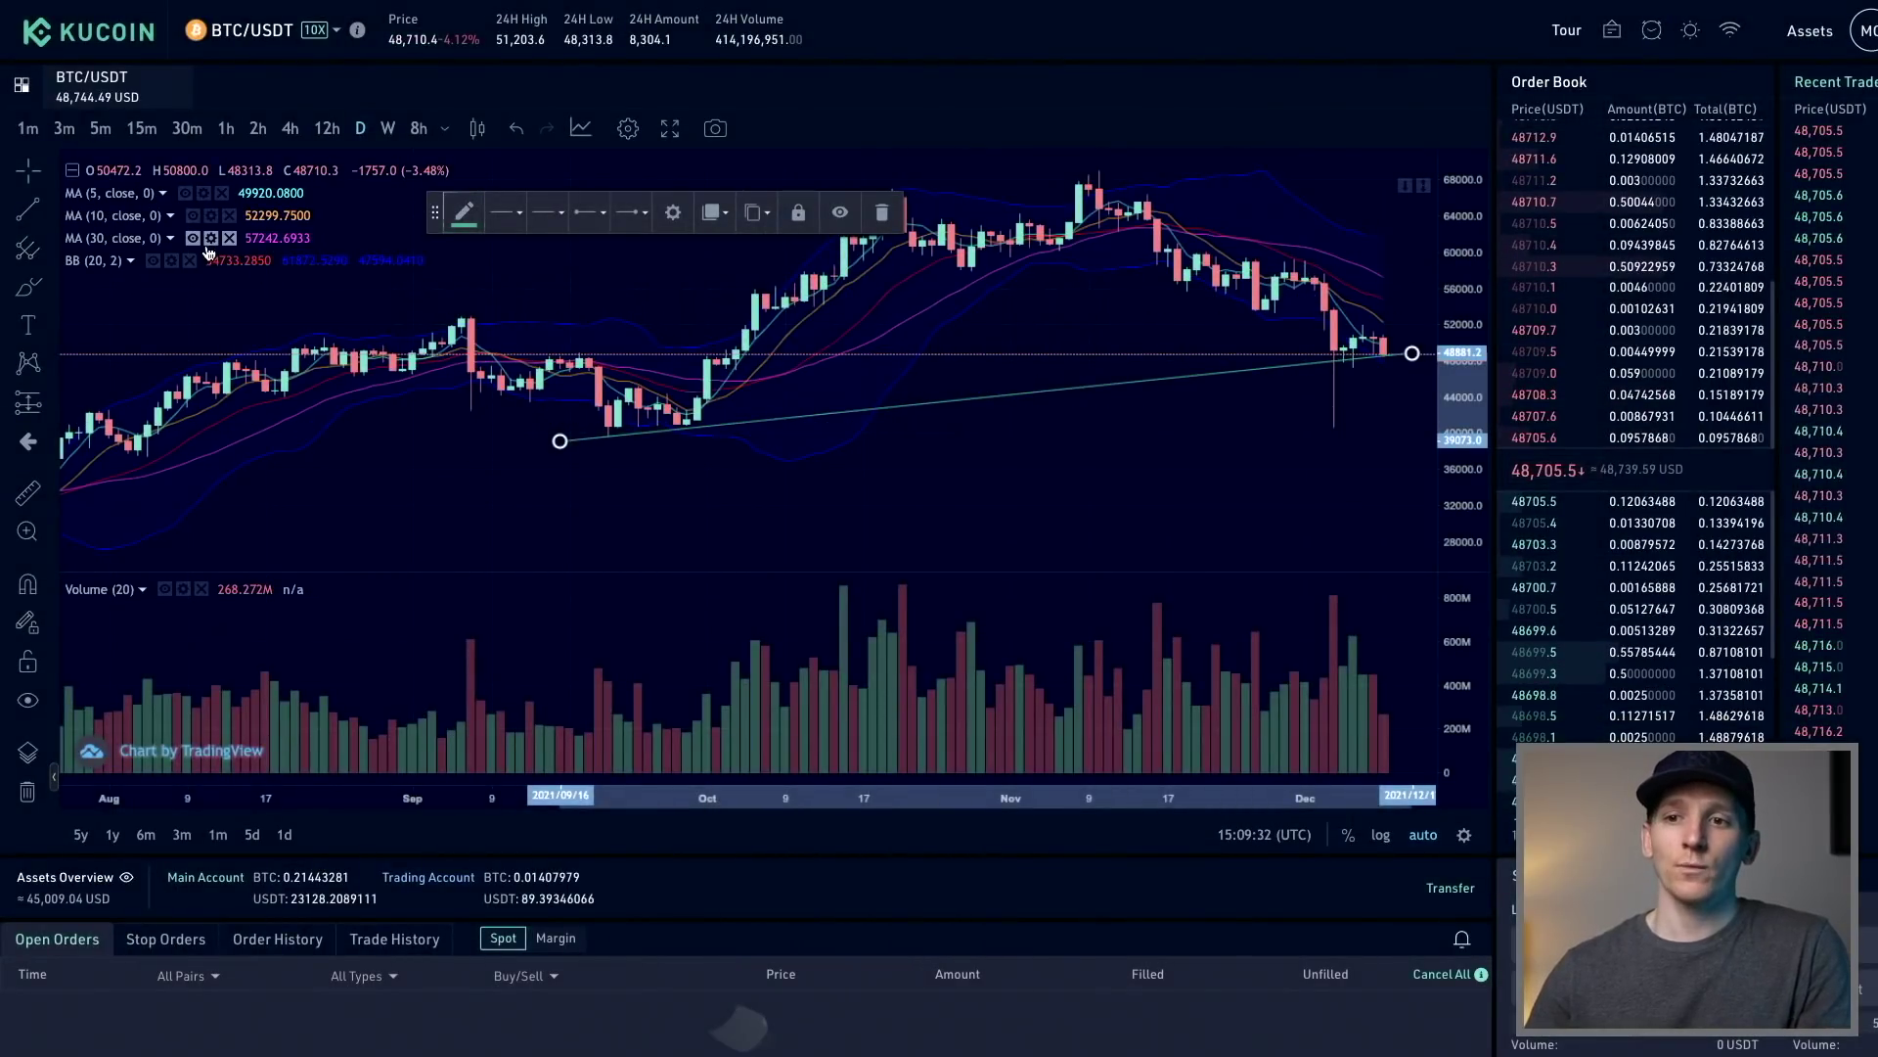
Set the Bollinger Bands median line to its maximum thickness and apply the style
left_click(172, 261)
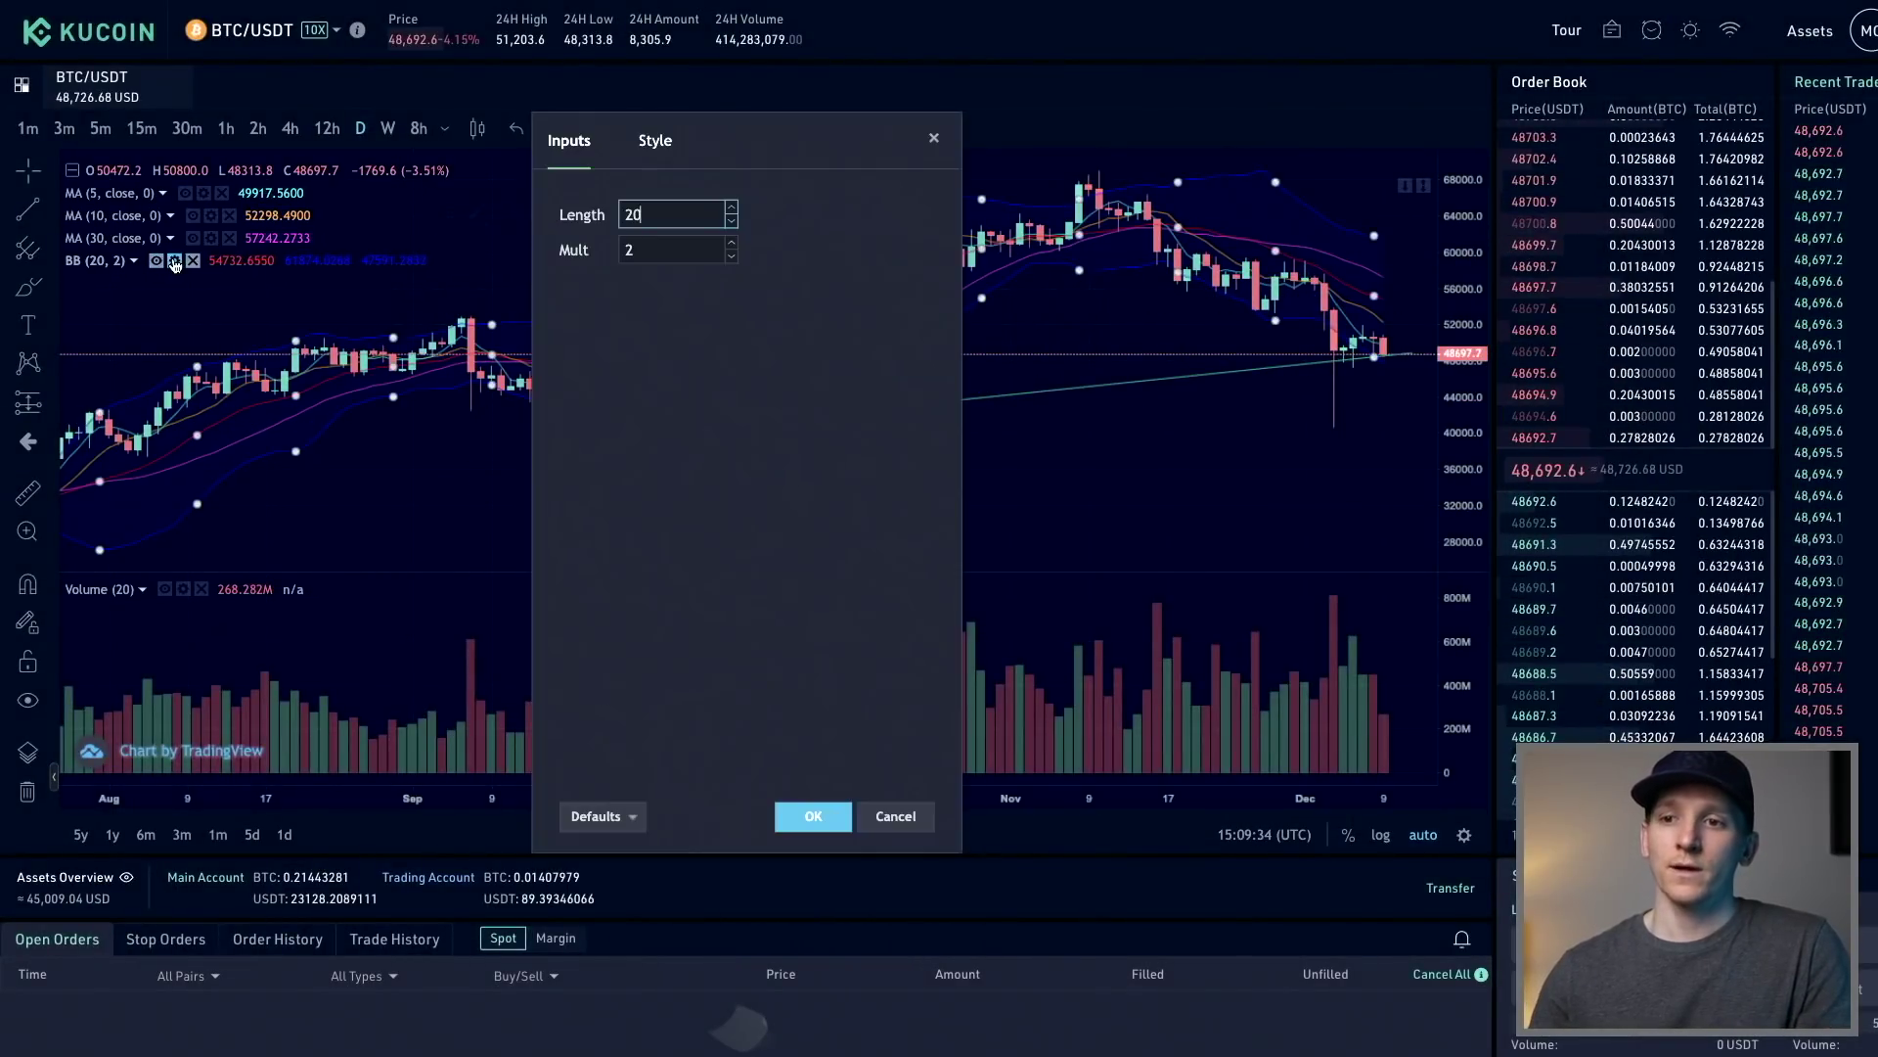
left_click(653, 141)
left_click_drag(766, 213, 874, 214)
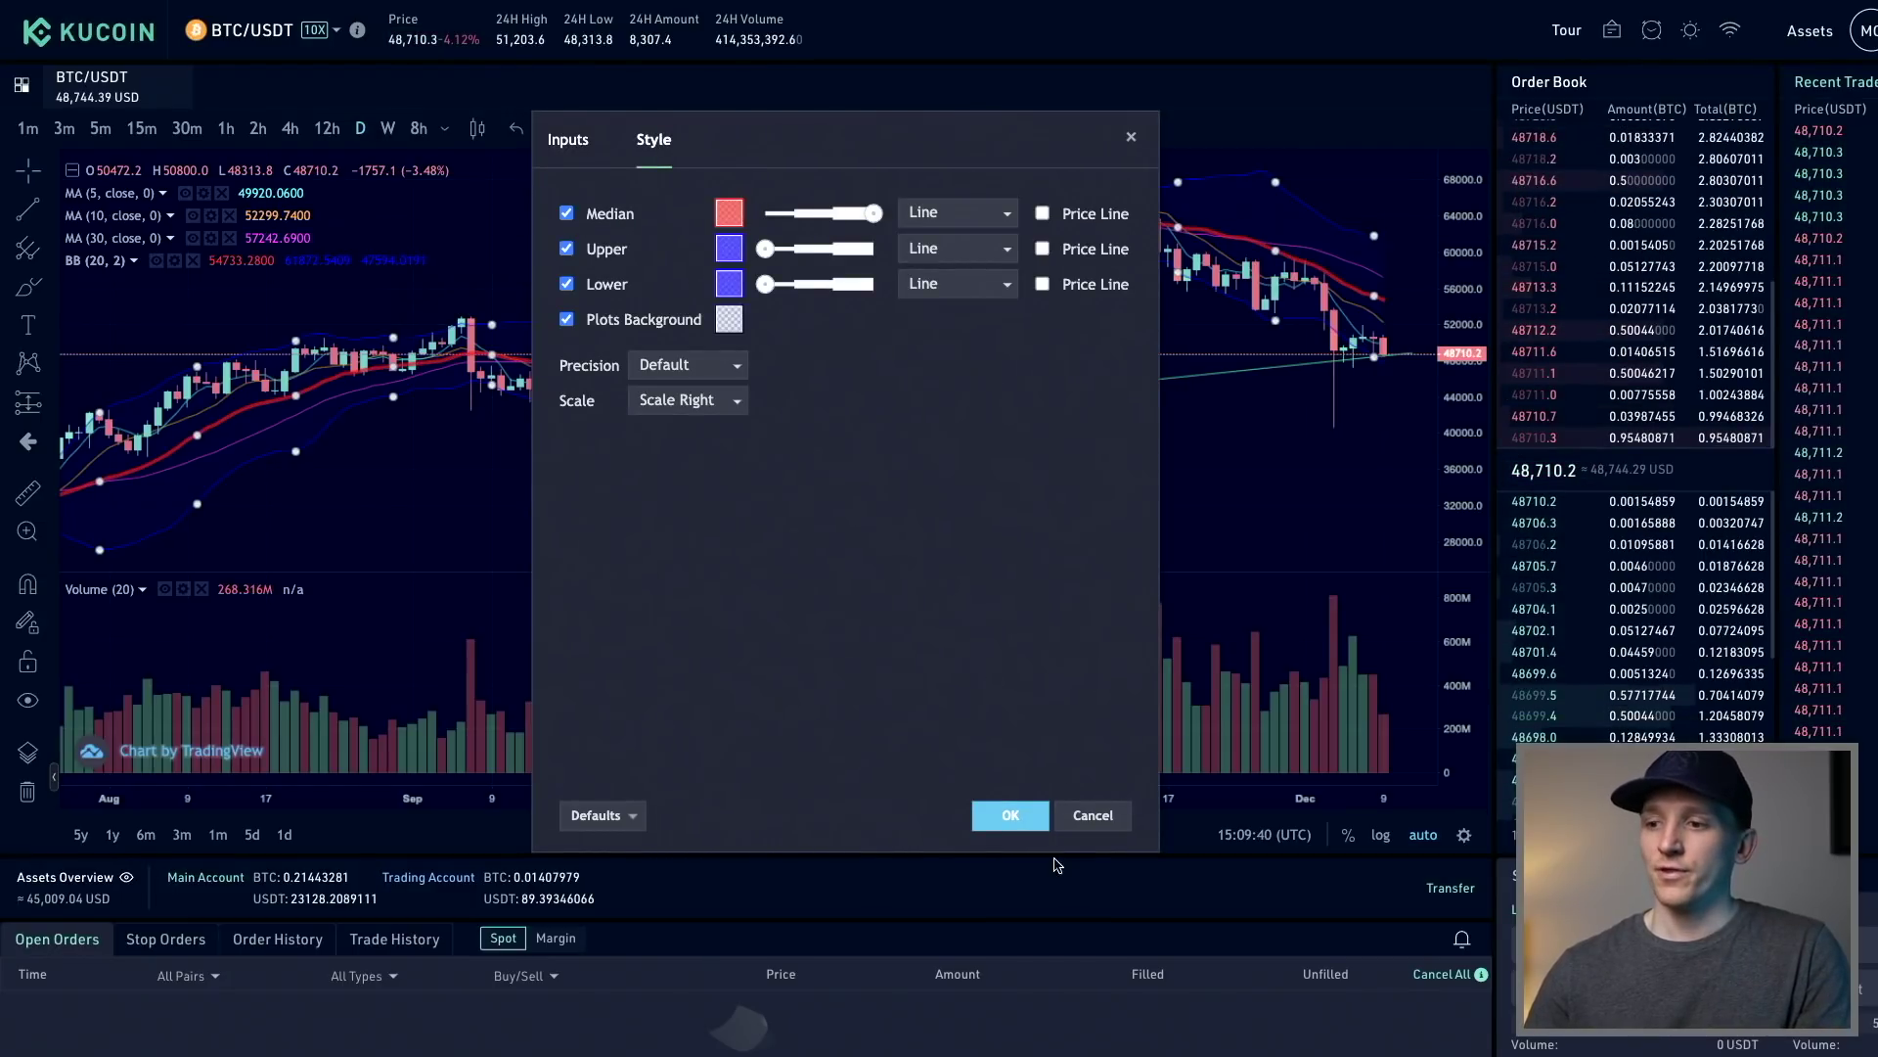
left_click(1008, 815)
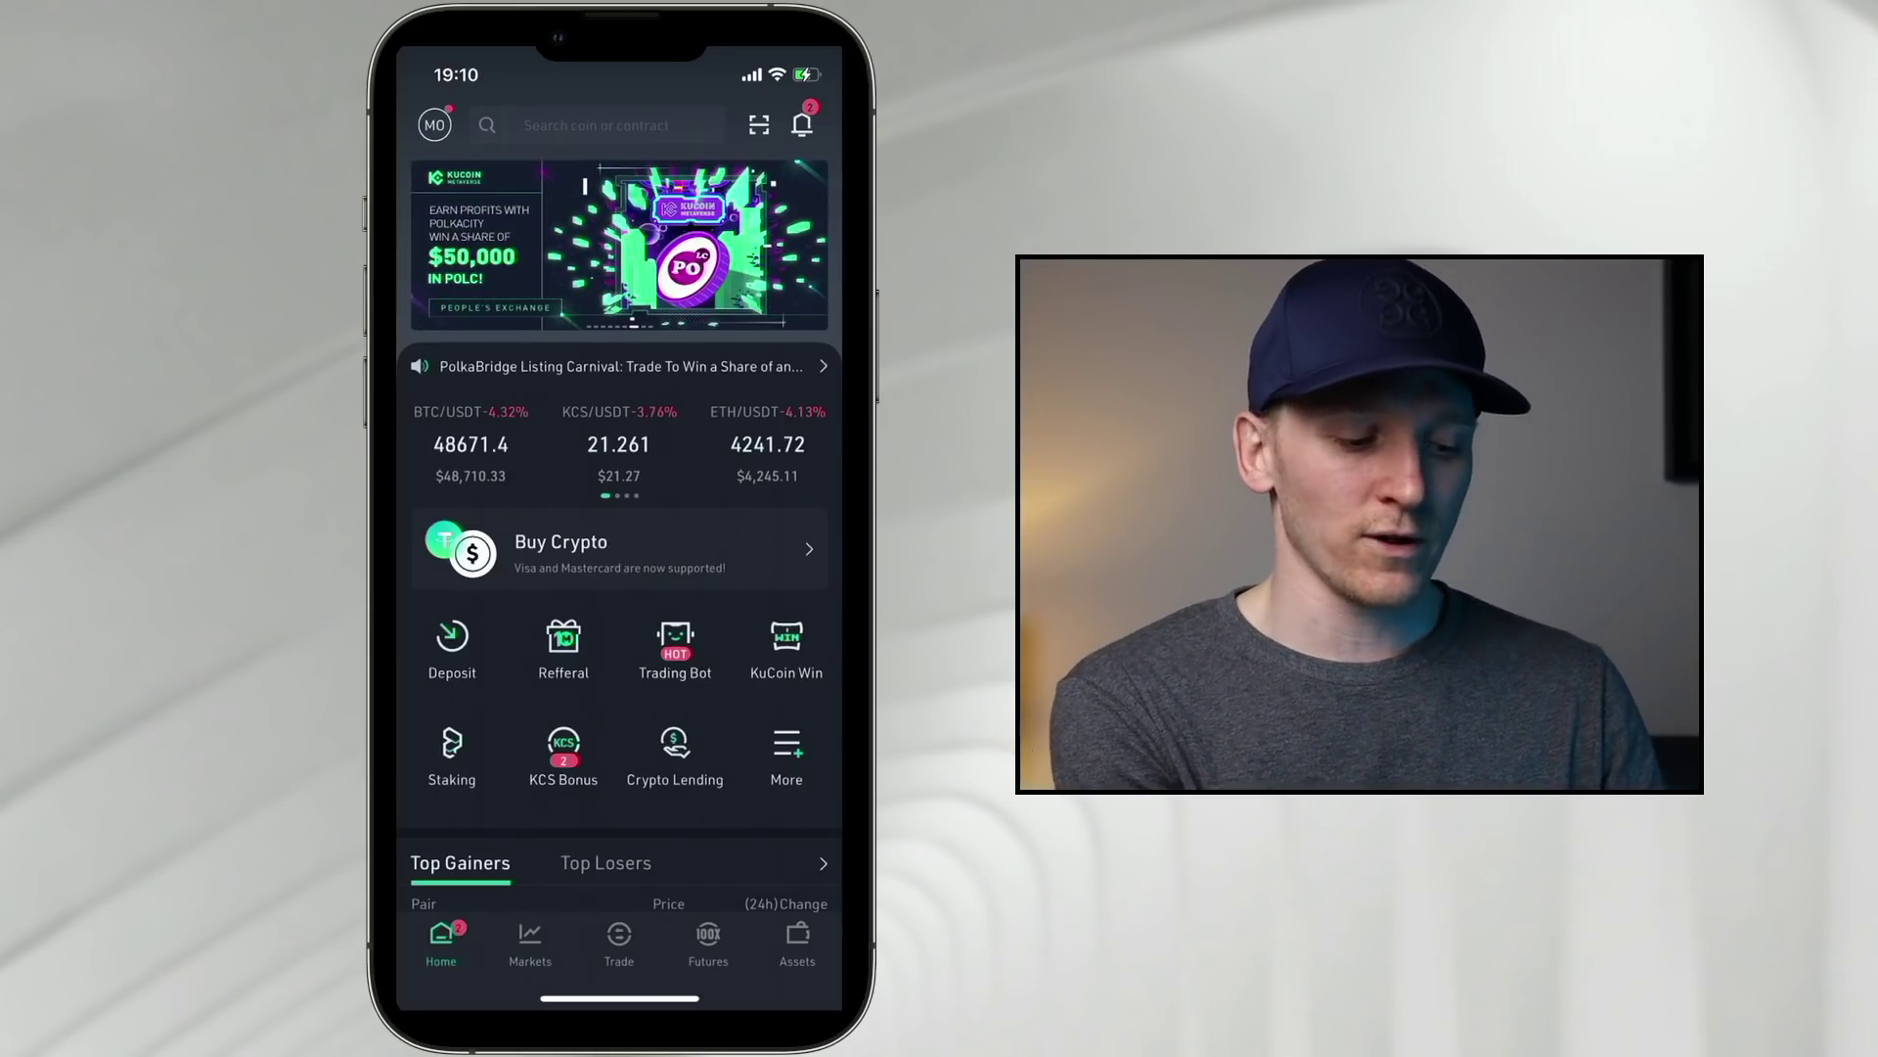
Switch to the KuCoin mobile app, start a DCA trading bot and choose TRVL/USDT as its coin
left_click(675, 645)
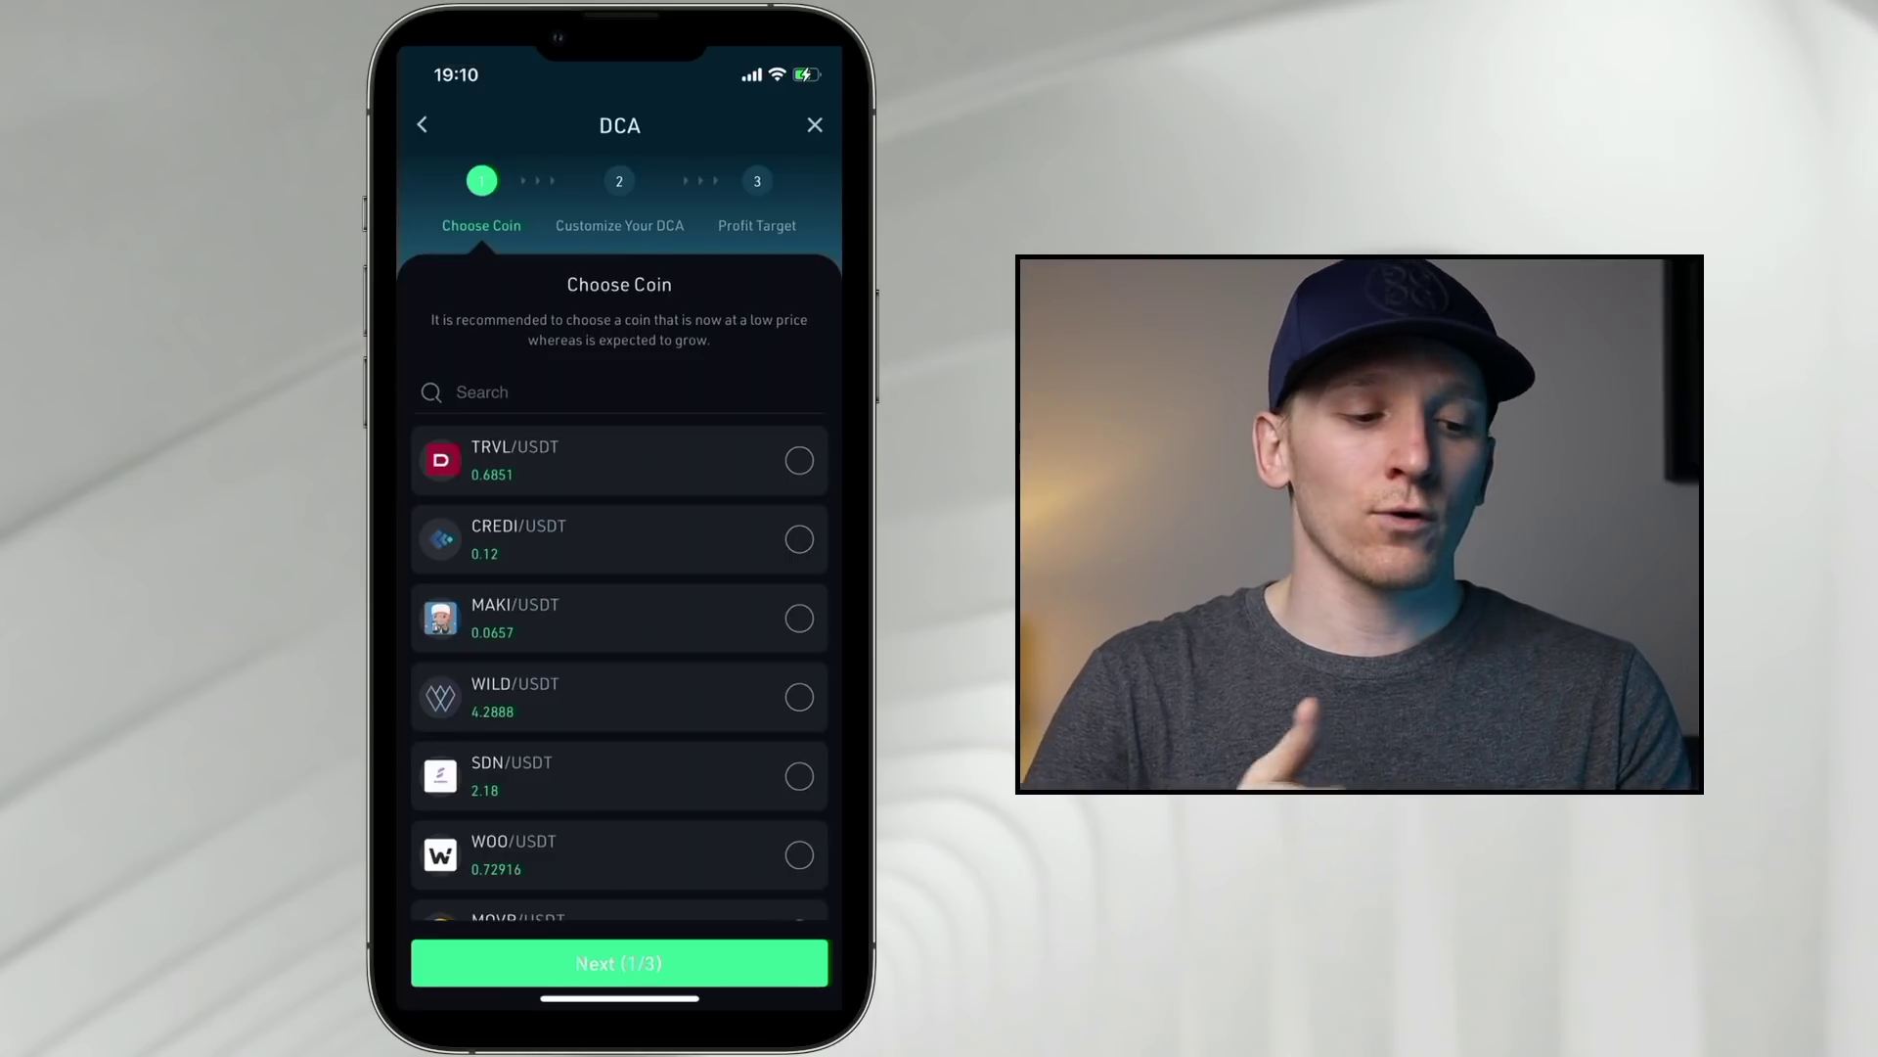
scroll(619, 636, "down", 2)
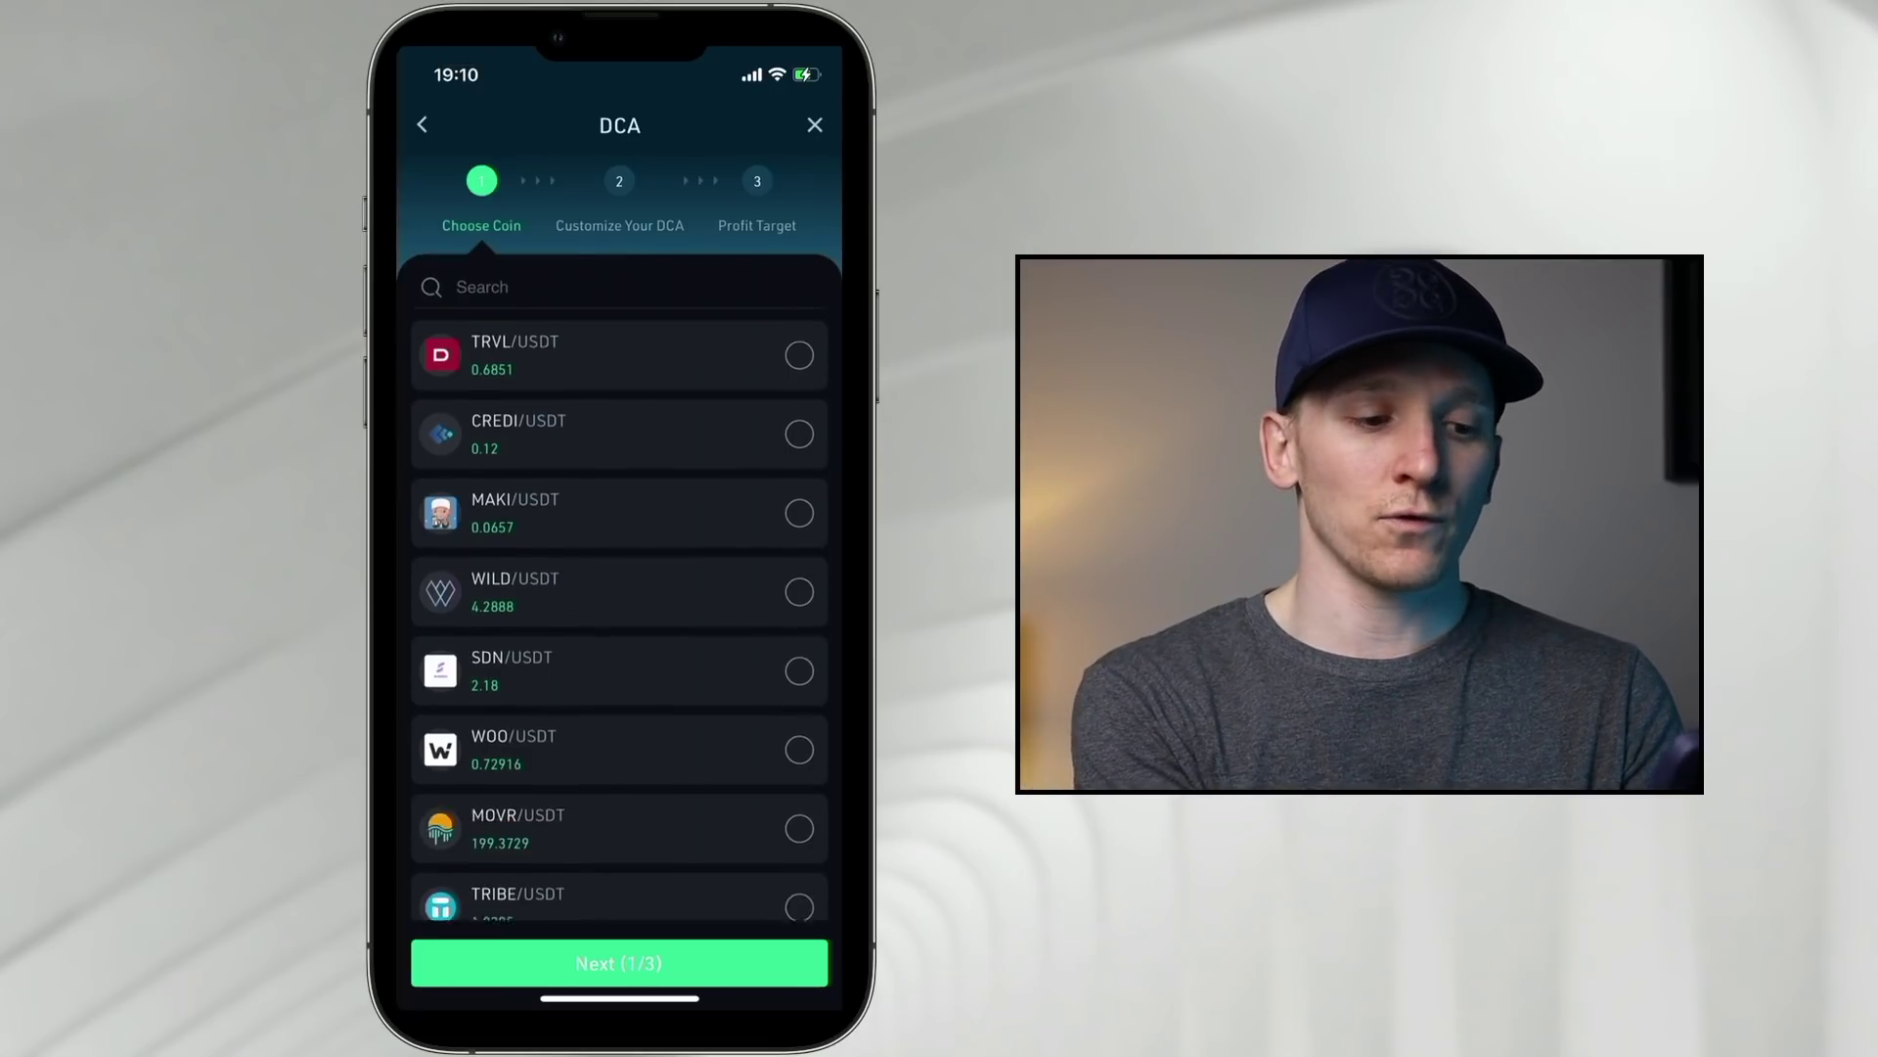
scroll(619, 587, "down", 4)
scroll(619, 587, "down", 3)
scroll(620, 587, "up", 6)
left_click(799, 308)
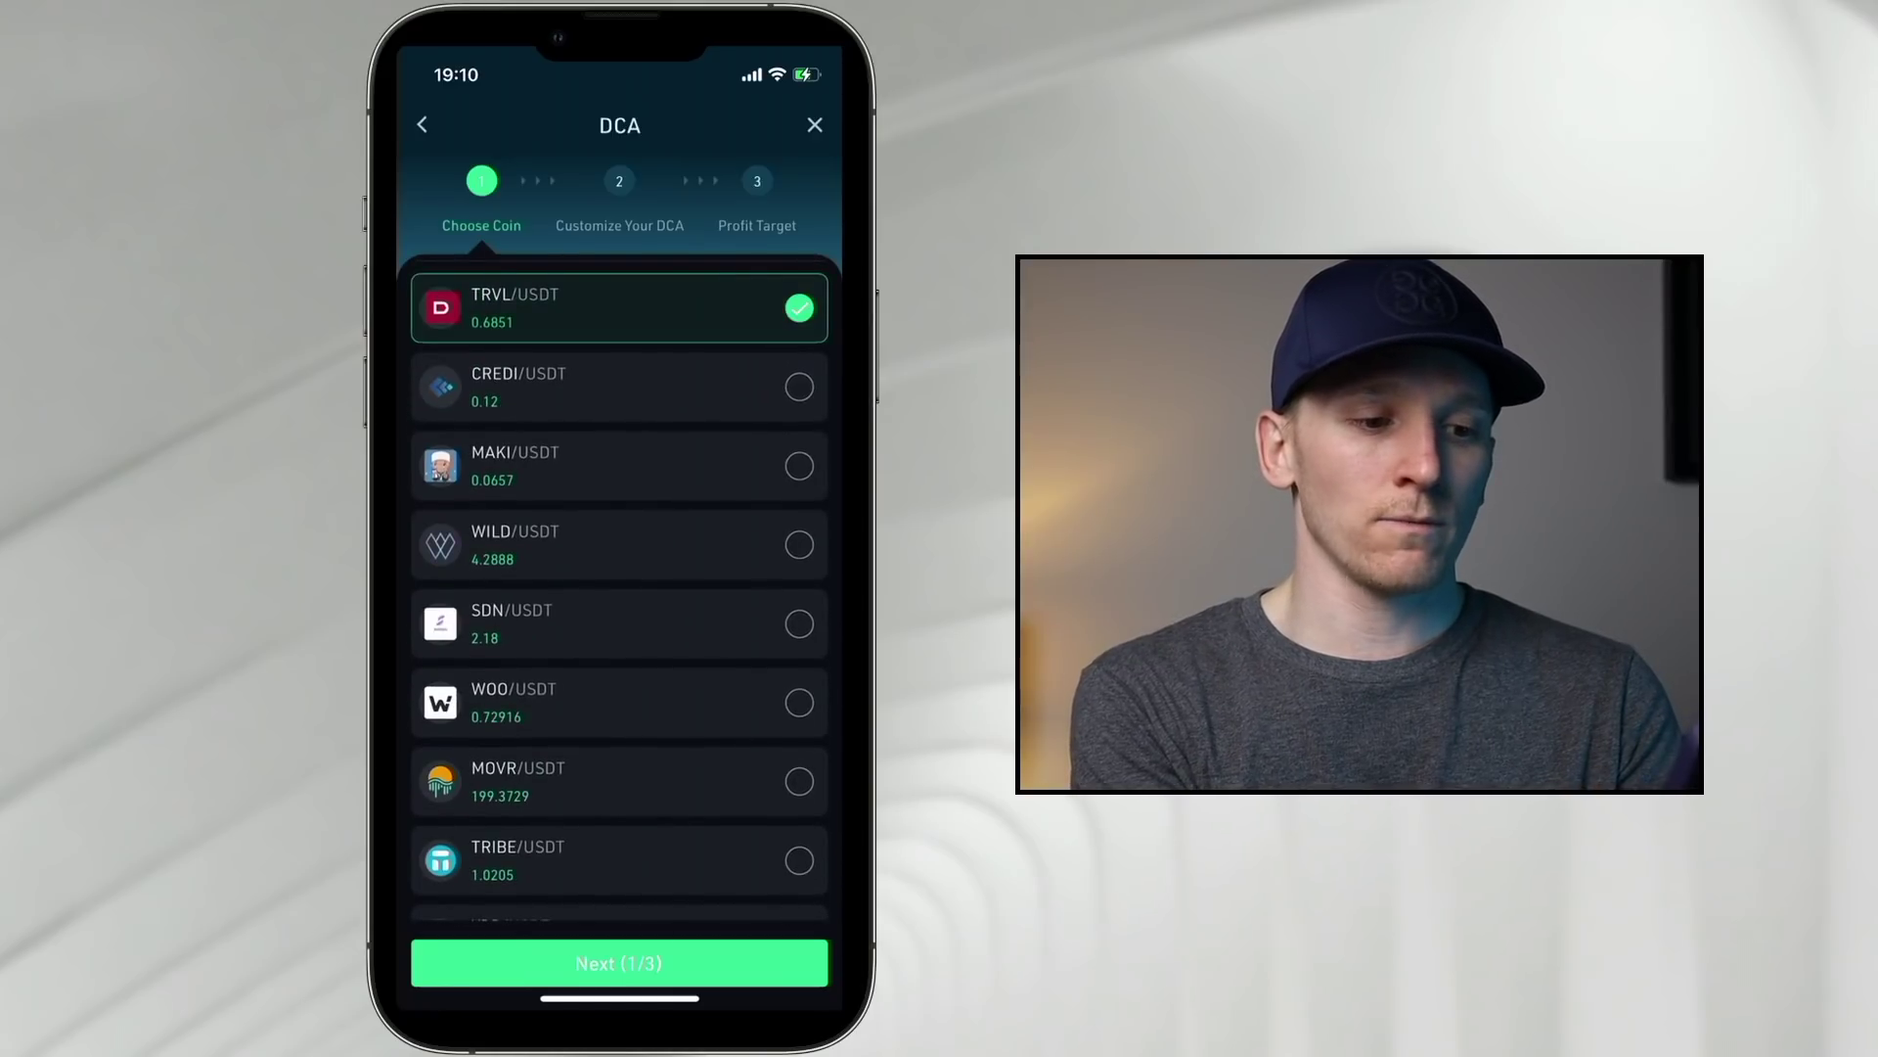
left_click(620, 963)
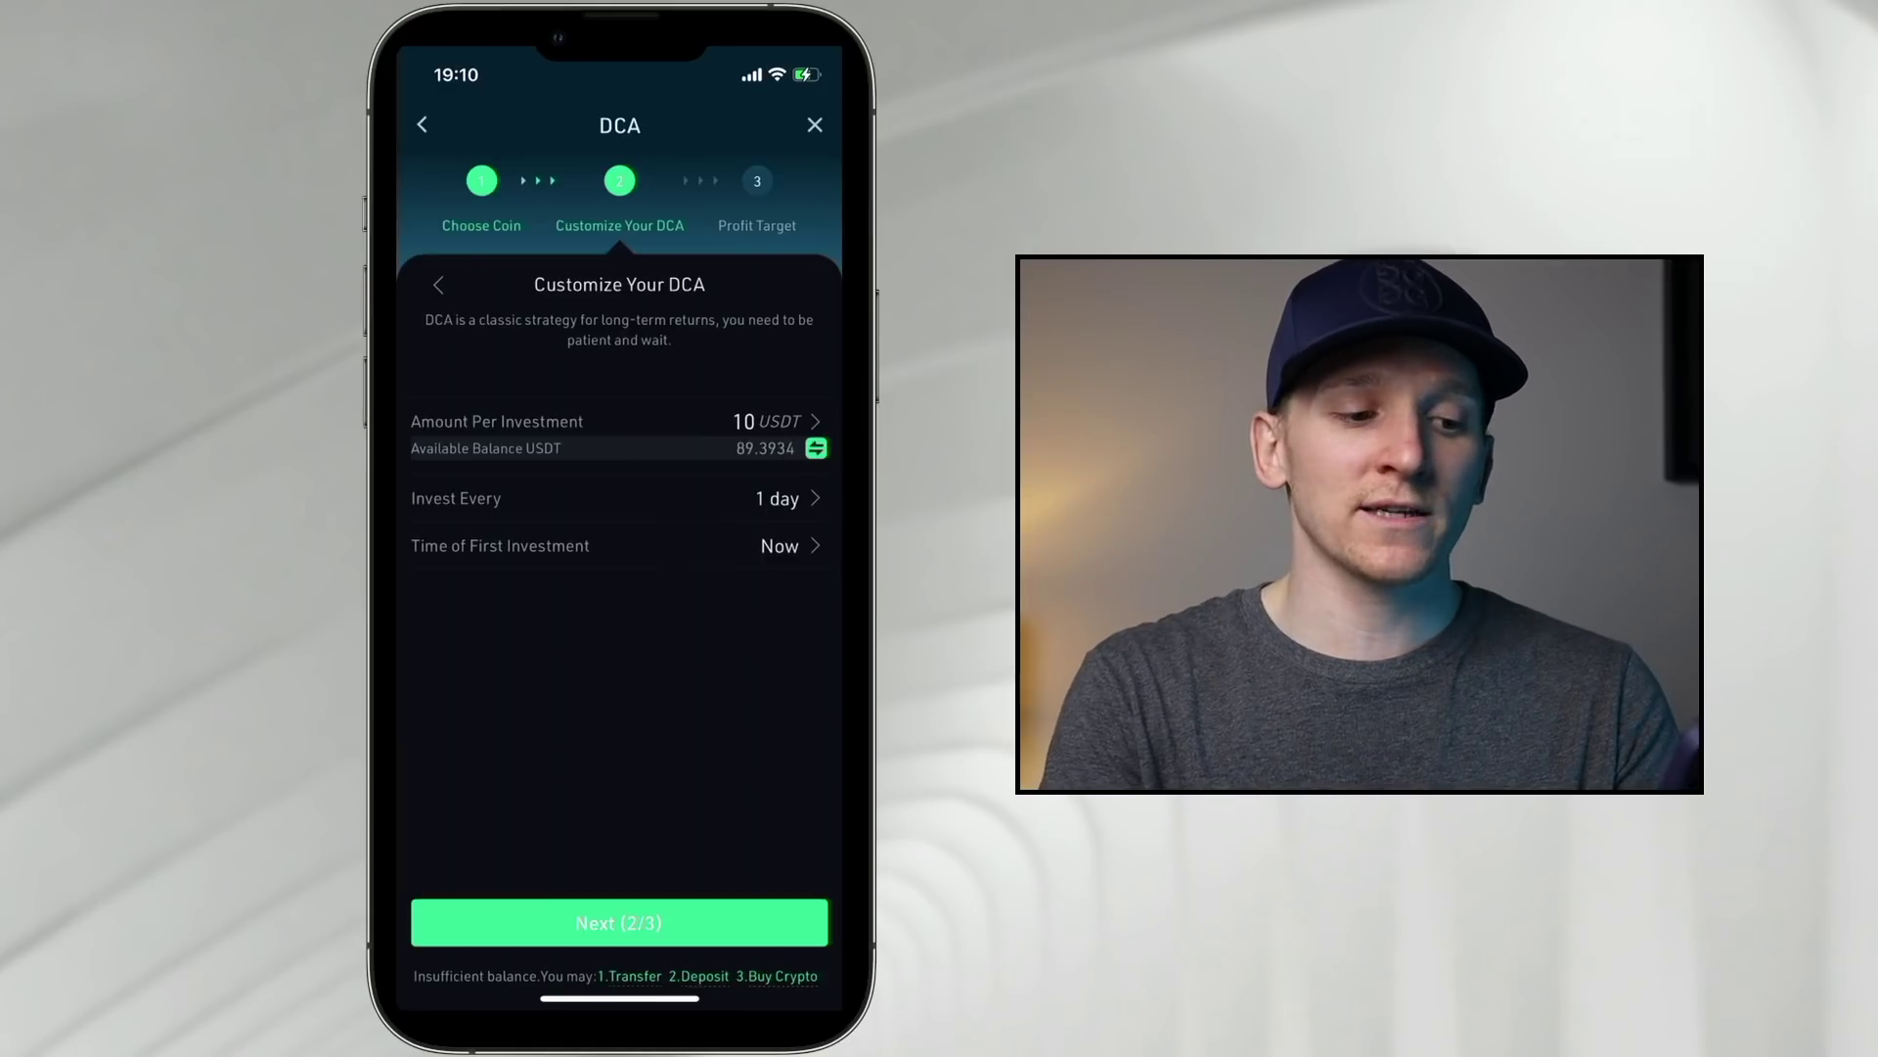
Set the DCA bot to invest every 2 days
left_click(782, 498)
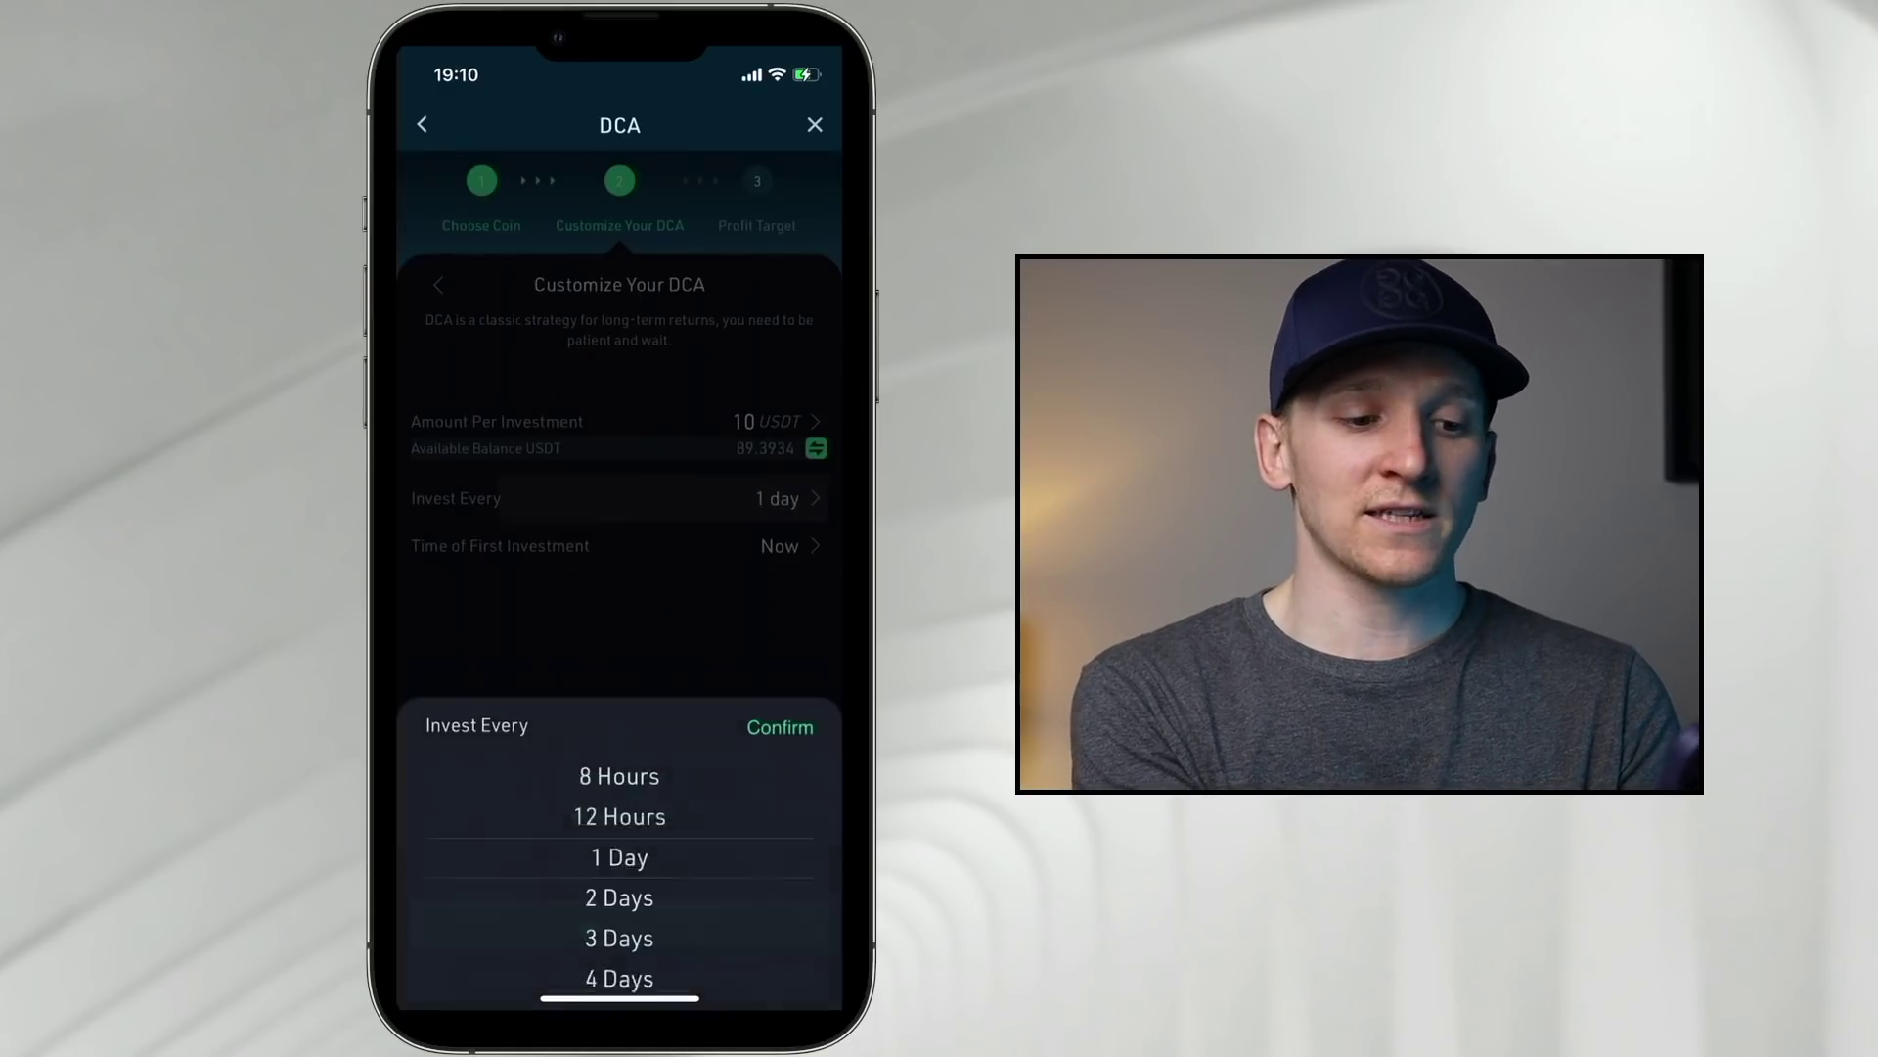
left_click_drag(620, 881, 619, 802)
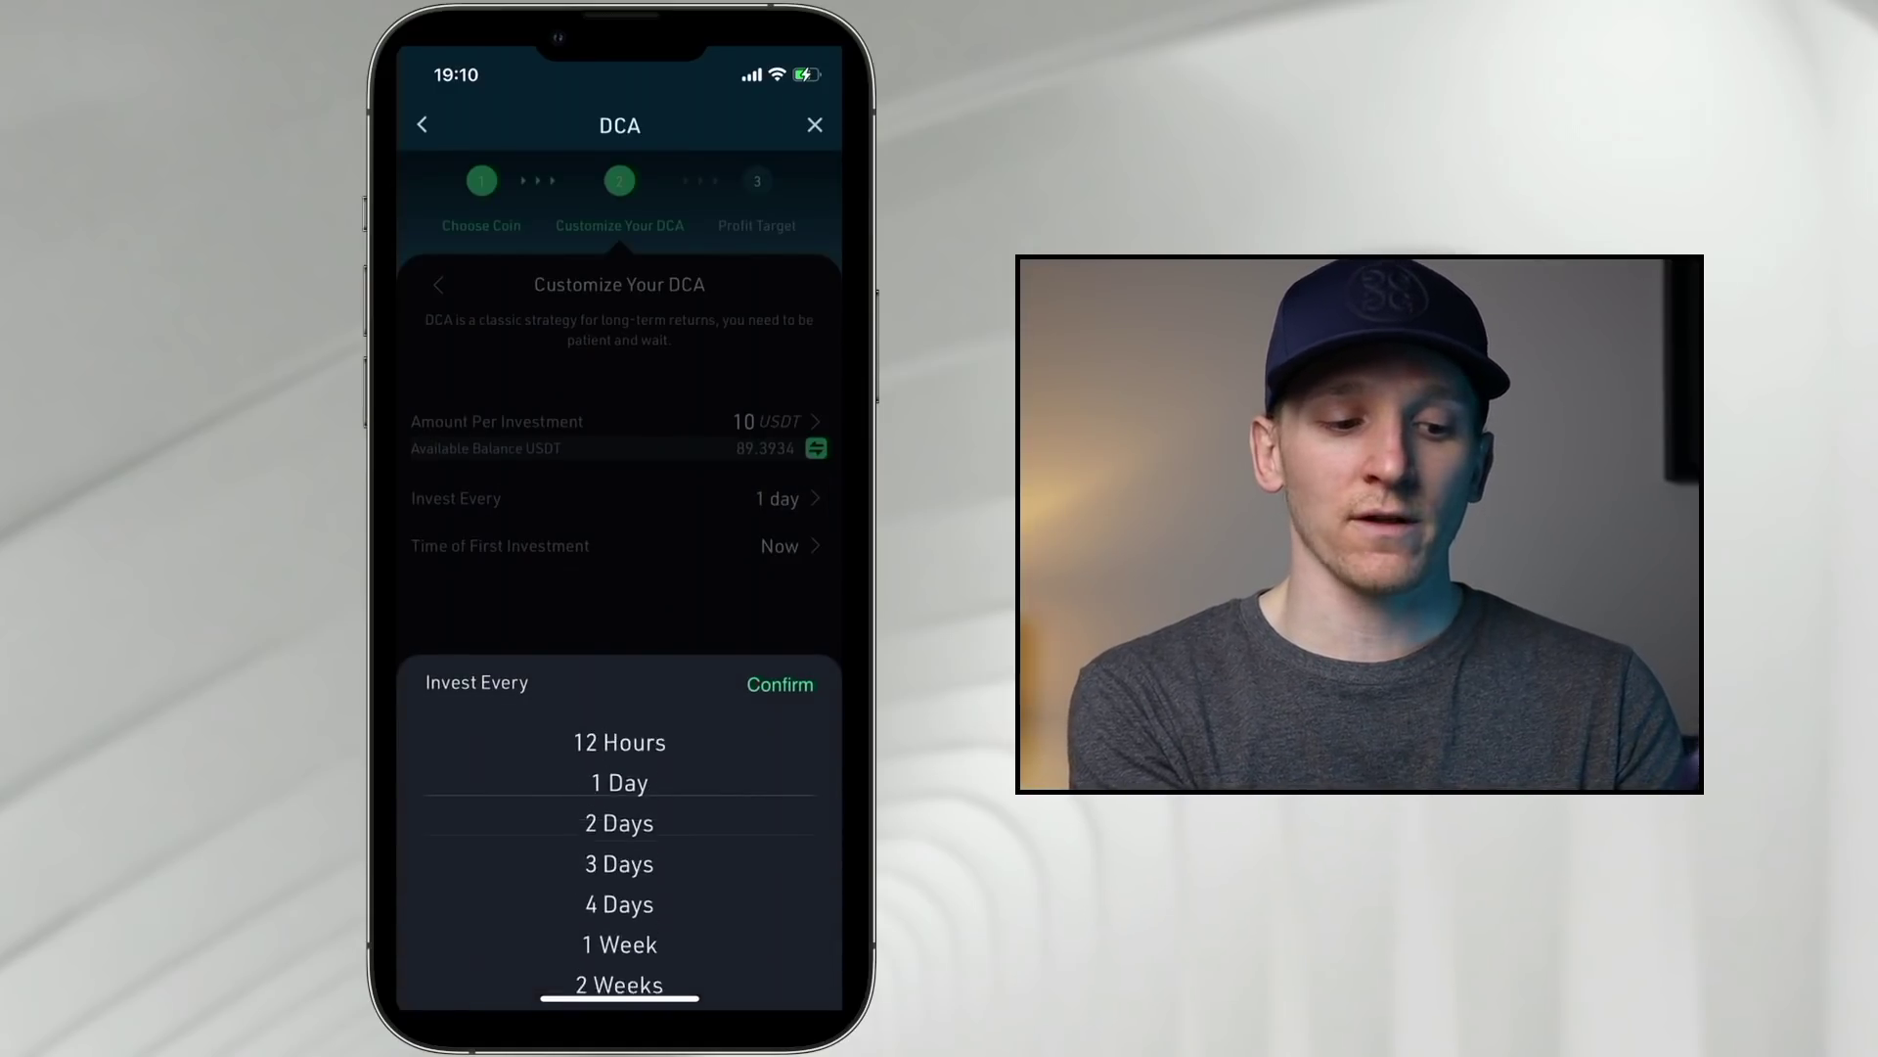
left_click(780, 684)
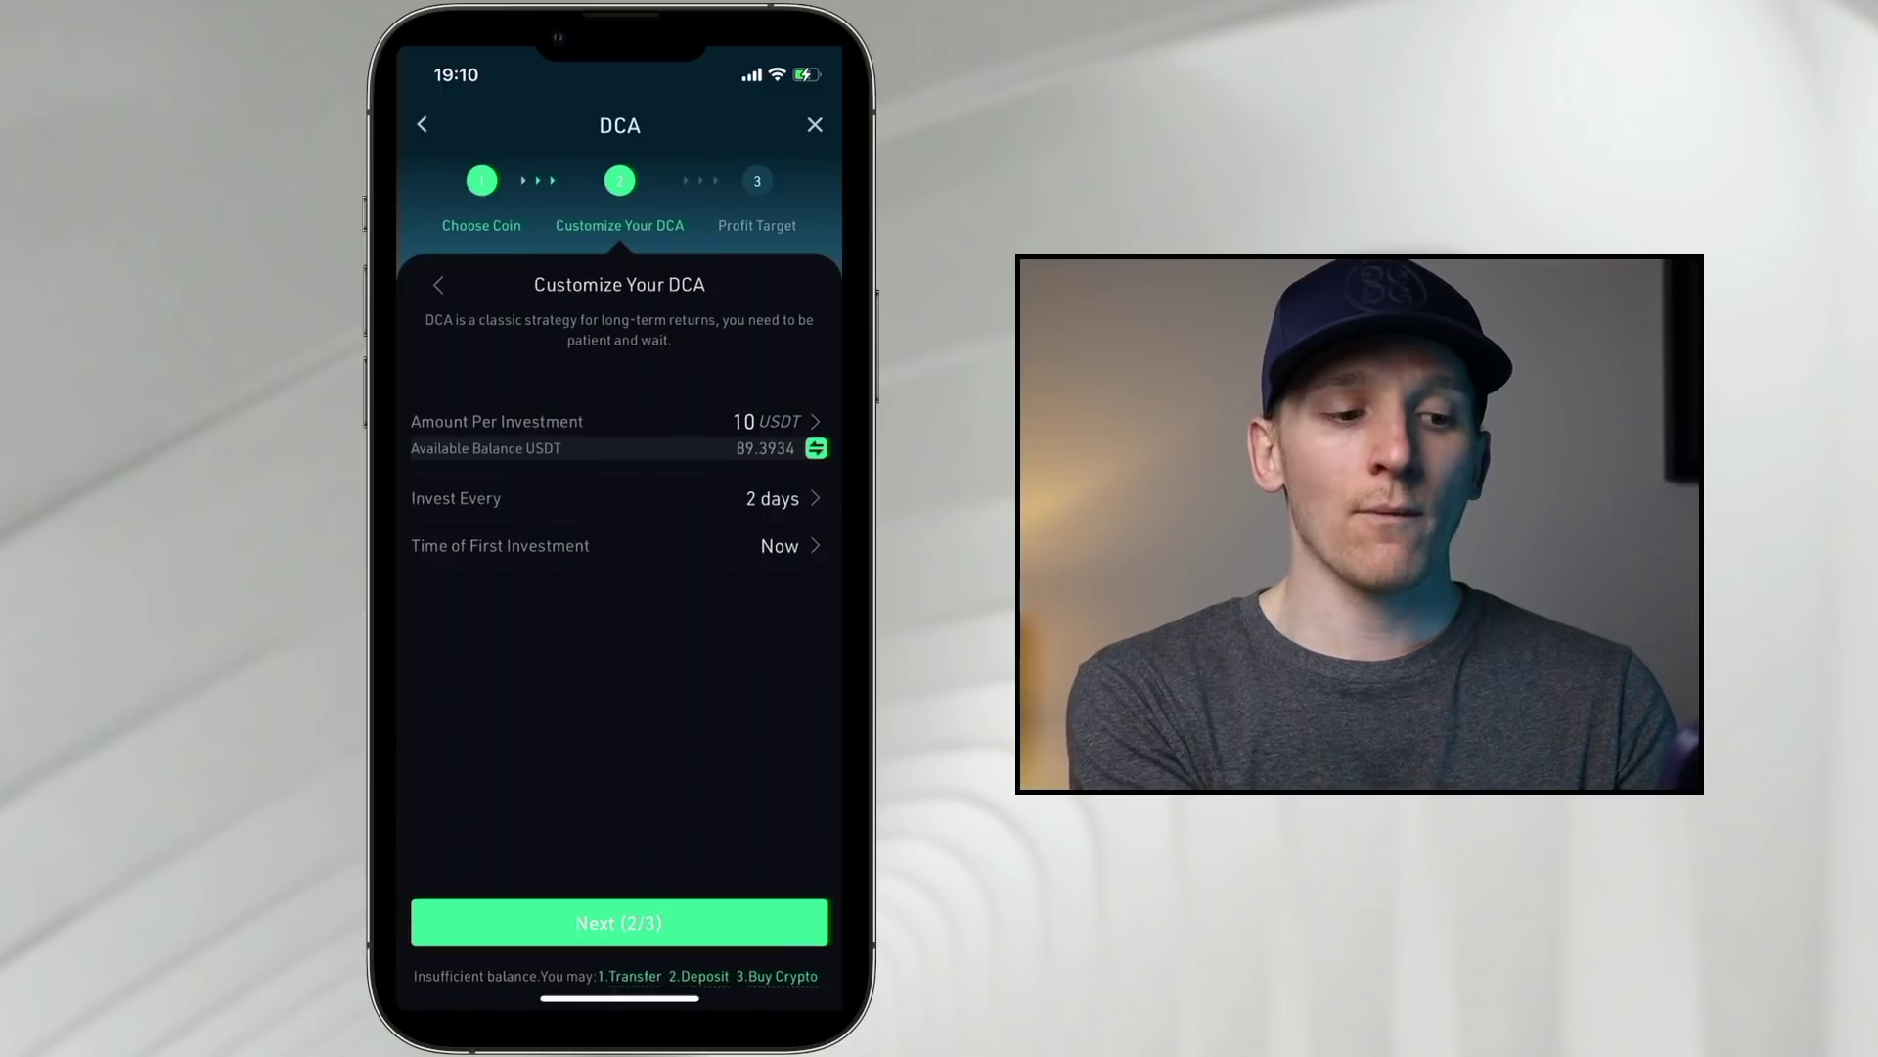
Try to set the DCA bot's amount per investment to 20 USDT
left_click(773, 420)
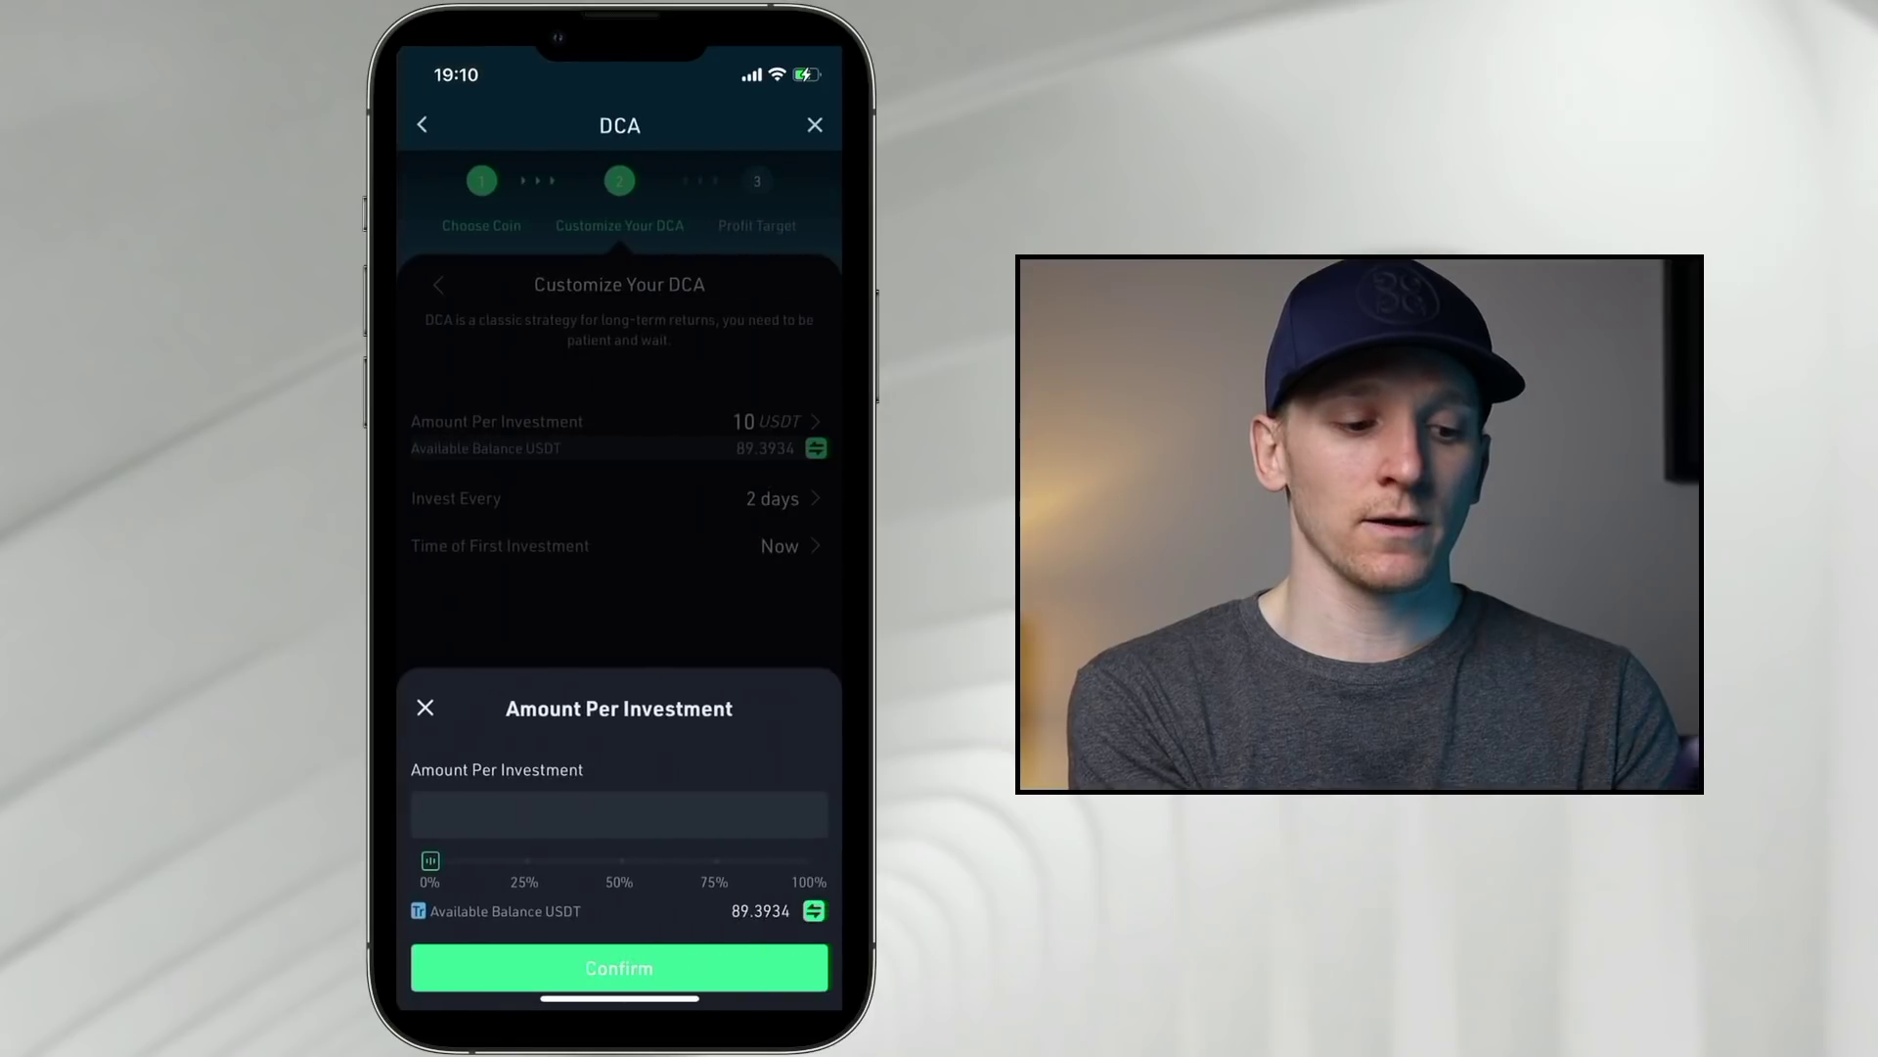
left_click_drag(430, 860, 517, 860)
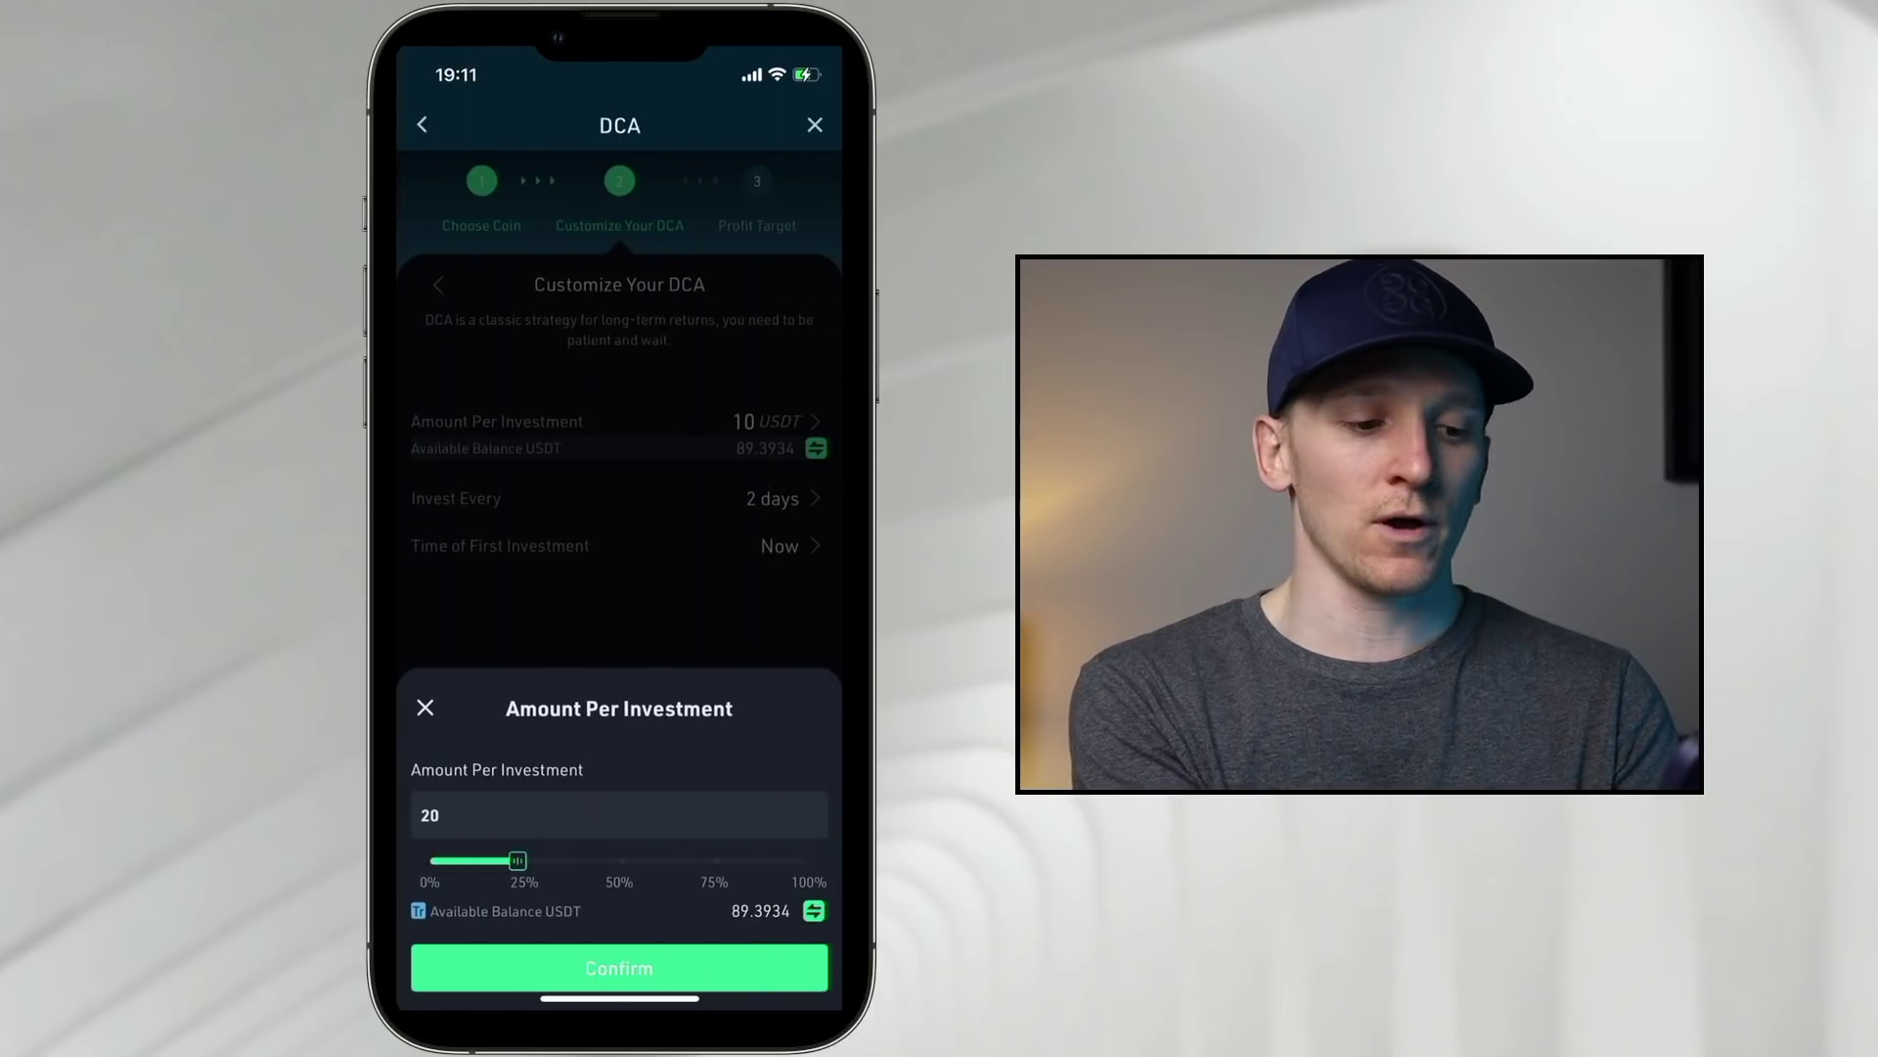
left_click(619, 967)
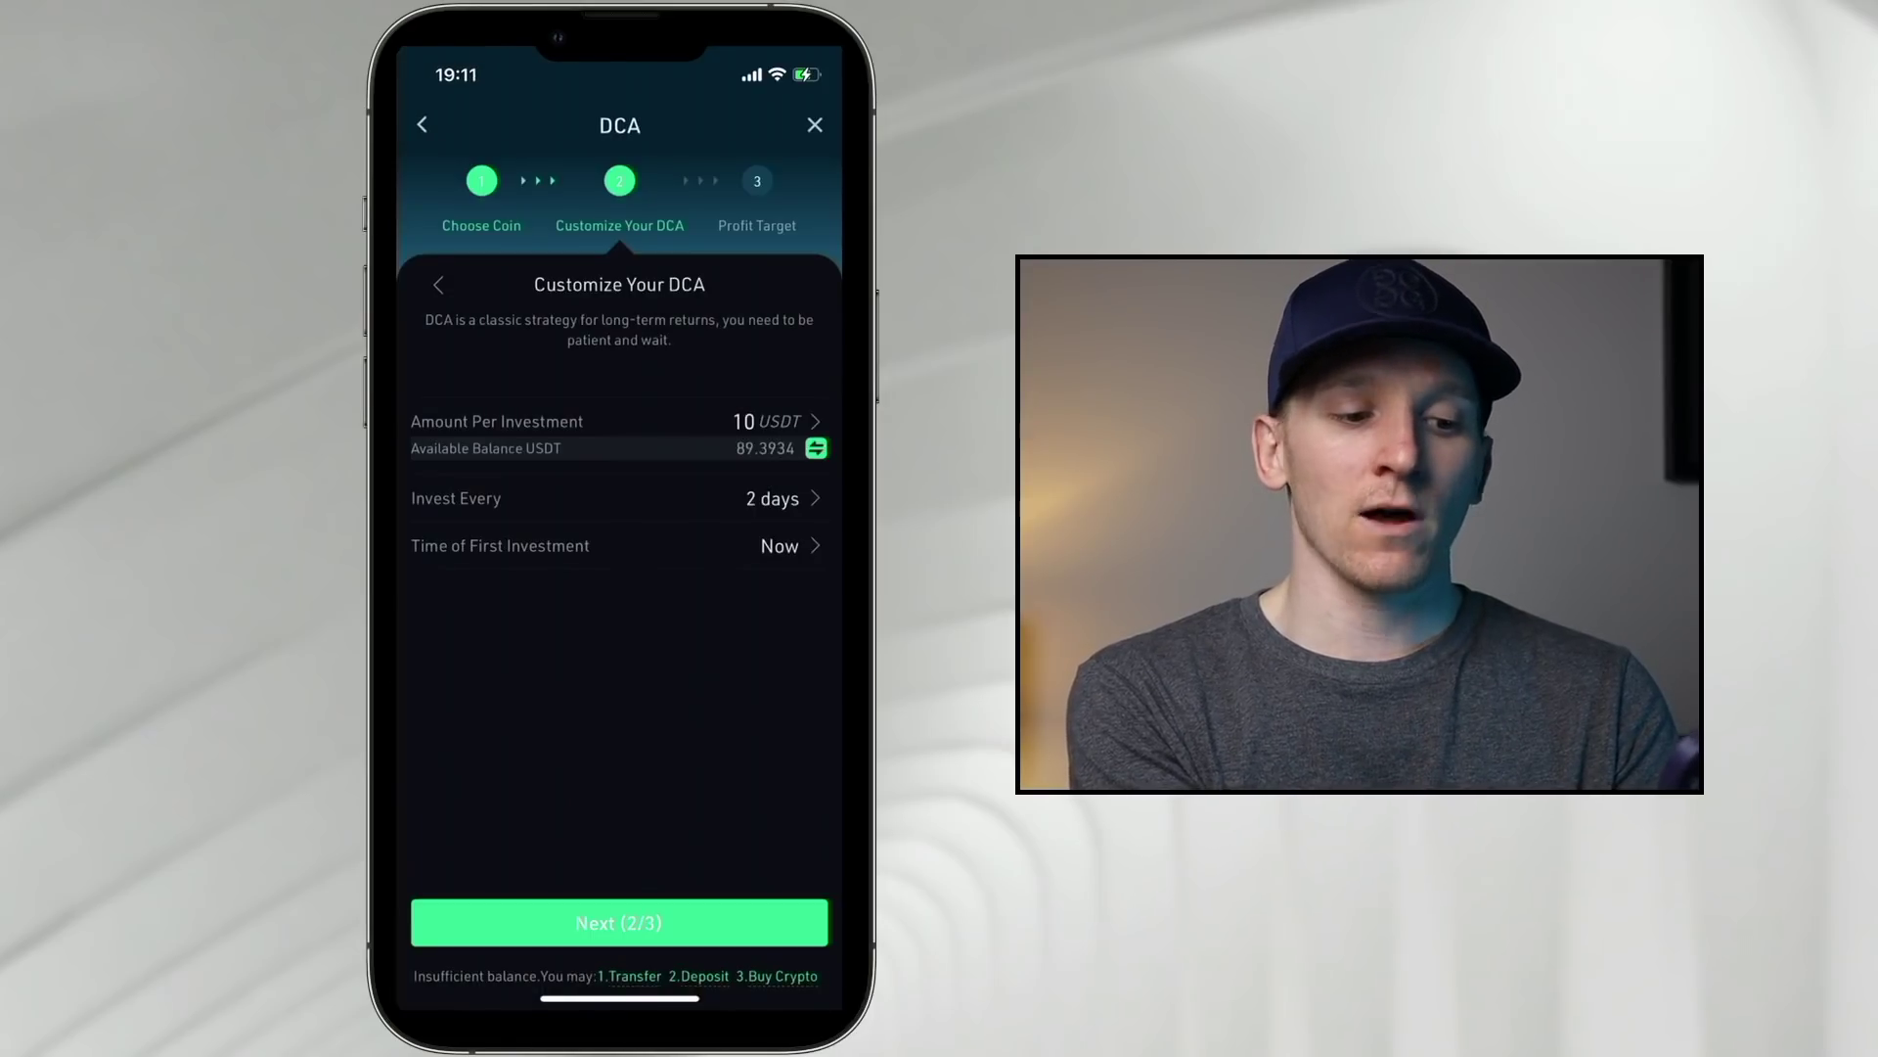
Confirm Now as the DCA bot's time of first investment and leave the bot's setup
left_click(782, 545)
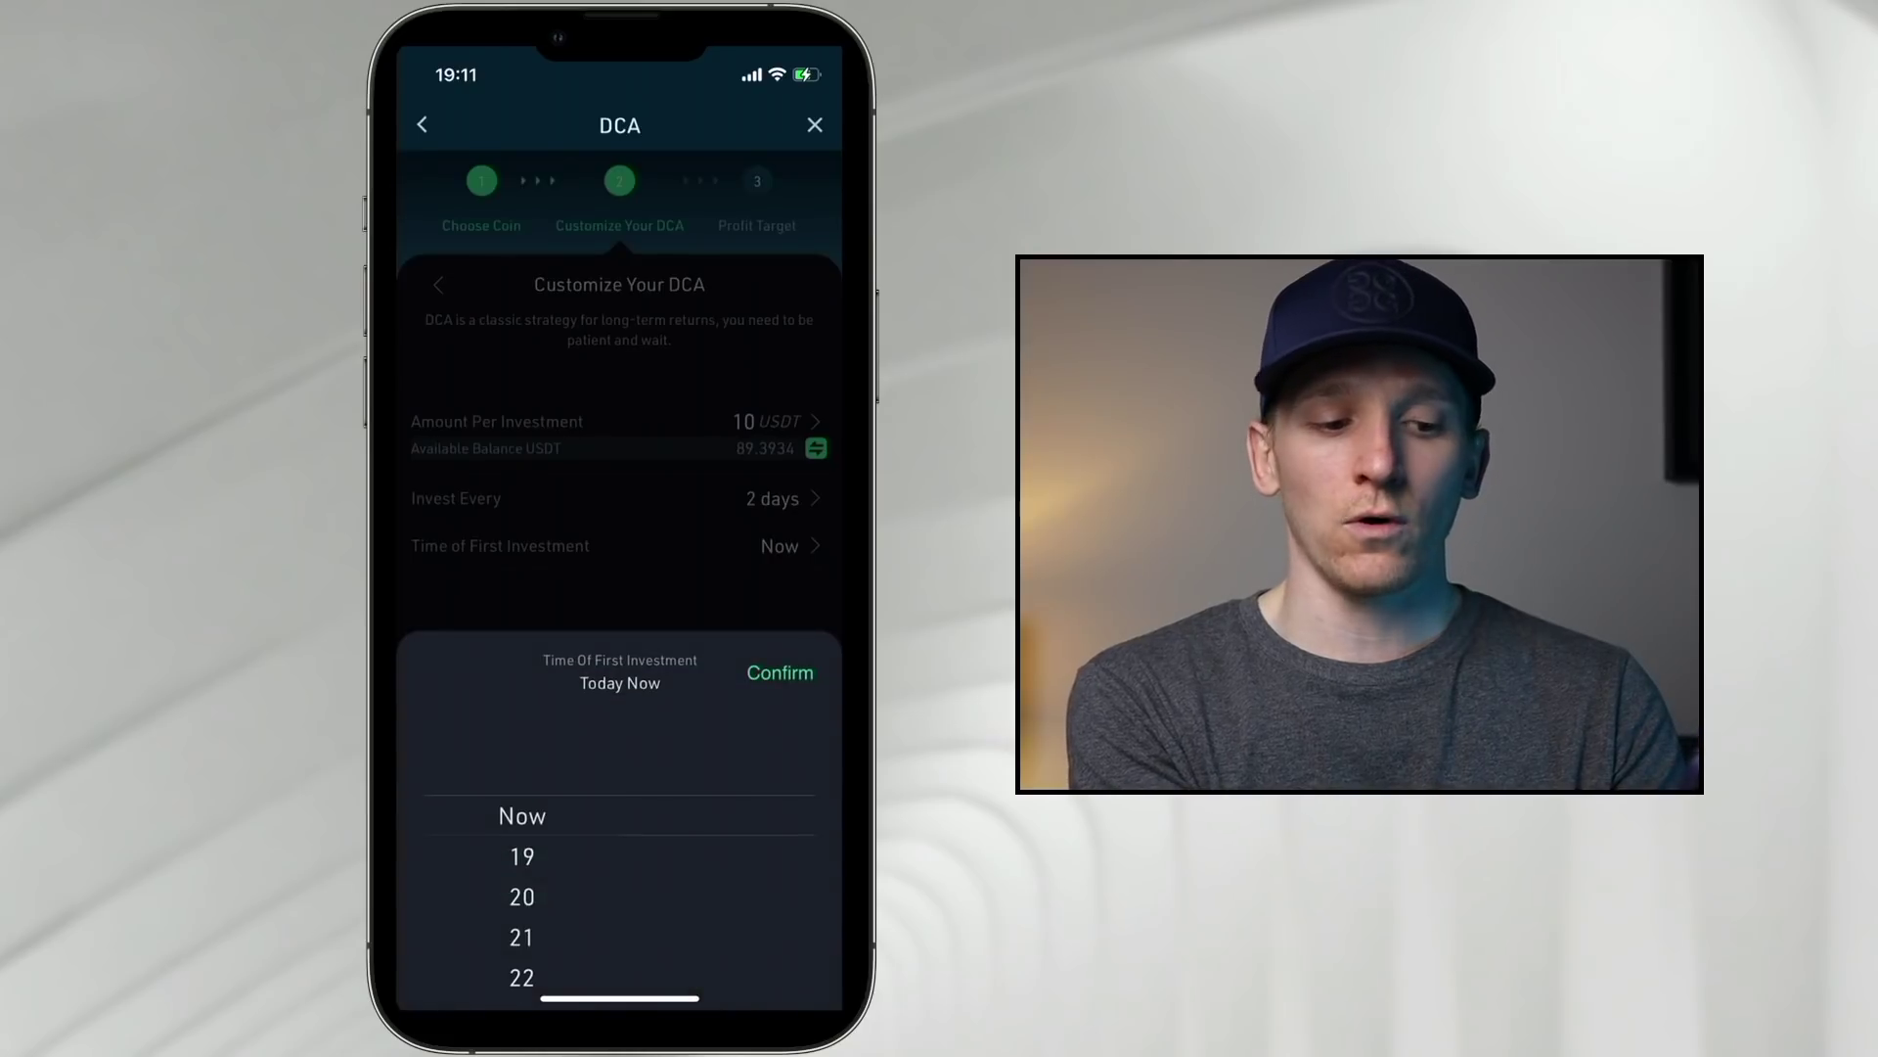
left_click(780, 672)
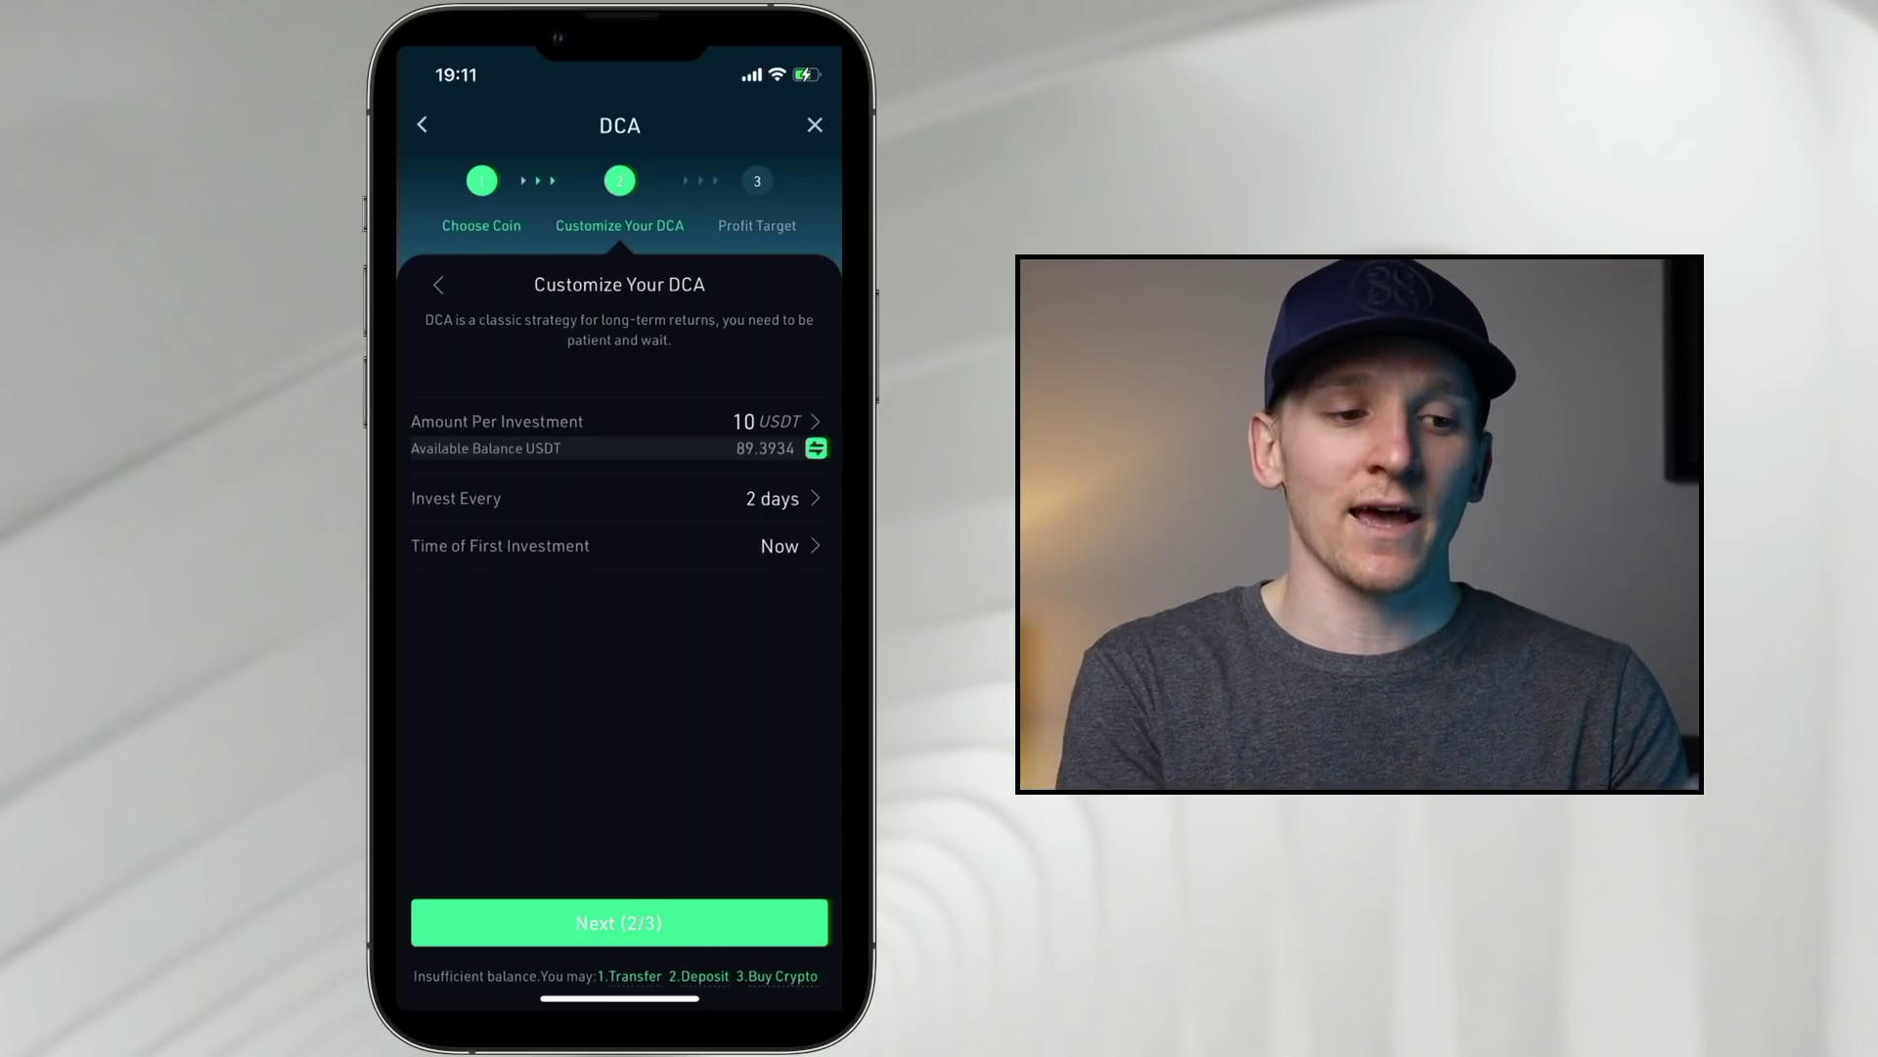
left_click(422, 124)
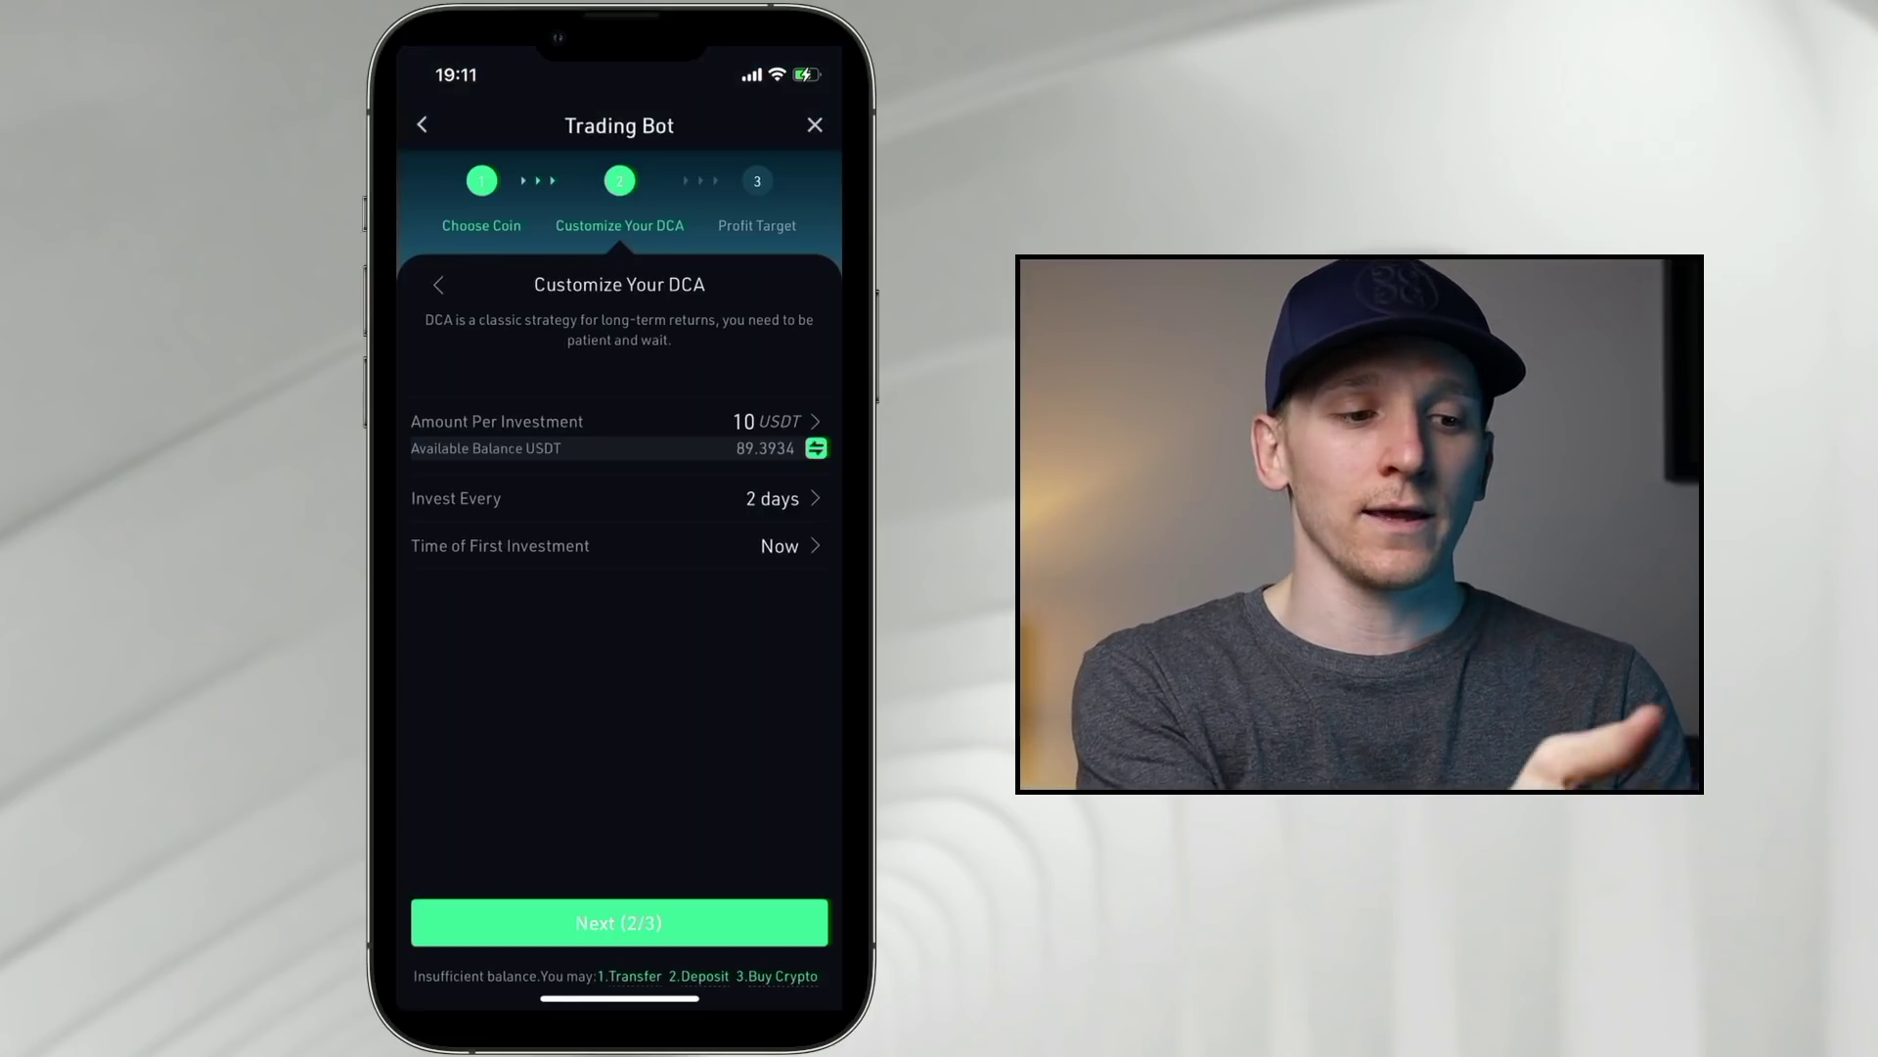
Start a Smart Rebalance bot and open the introduction of the Metaverse All-Star portfolio
scroll(625, 561, "down", 2)
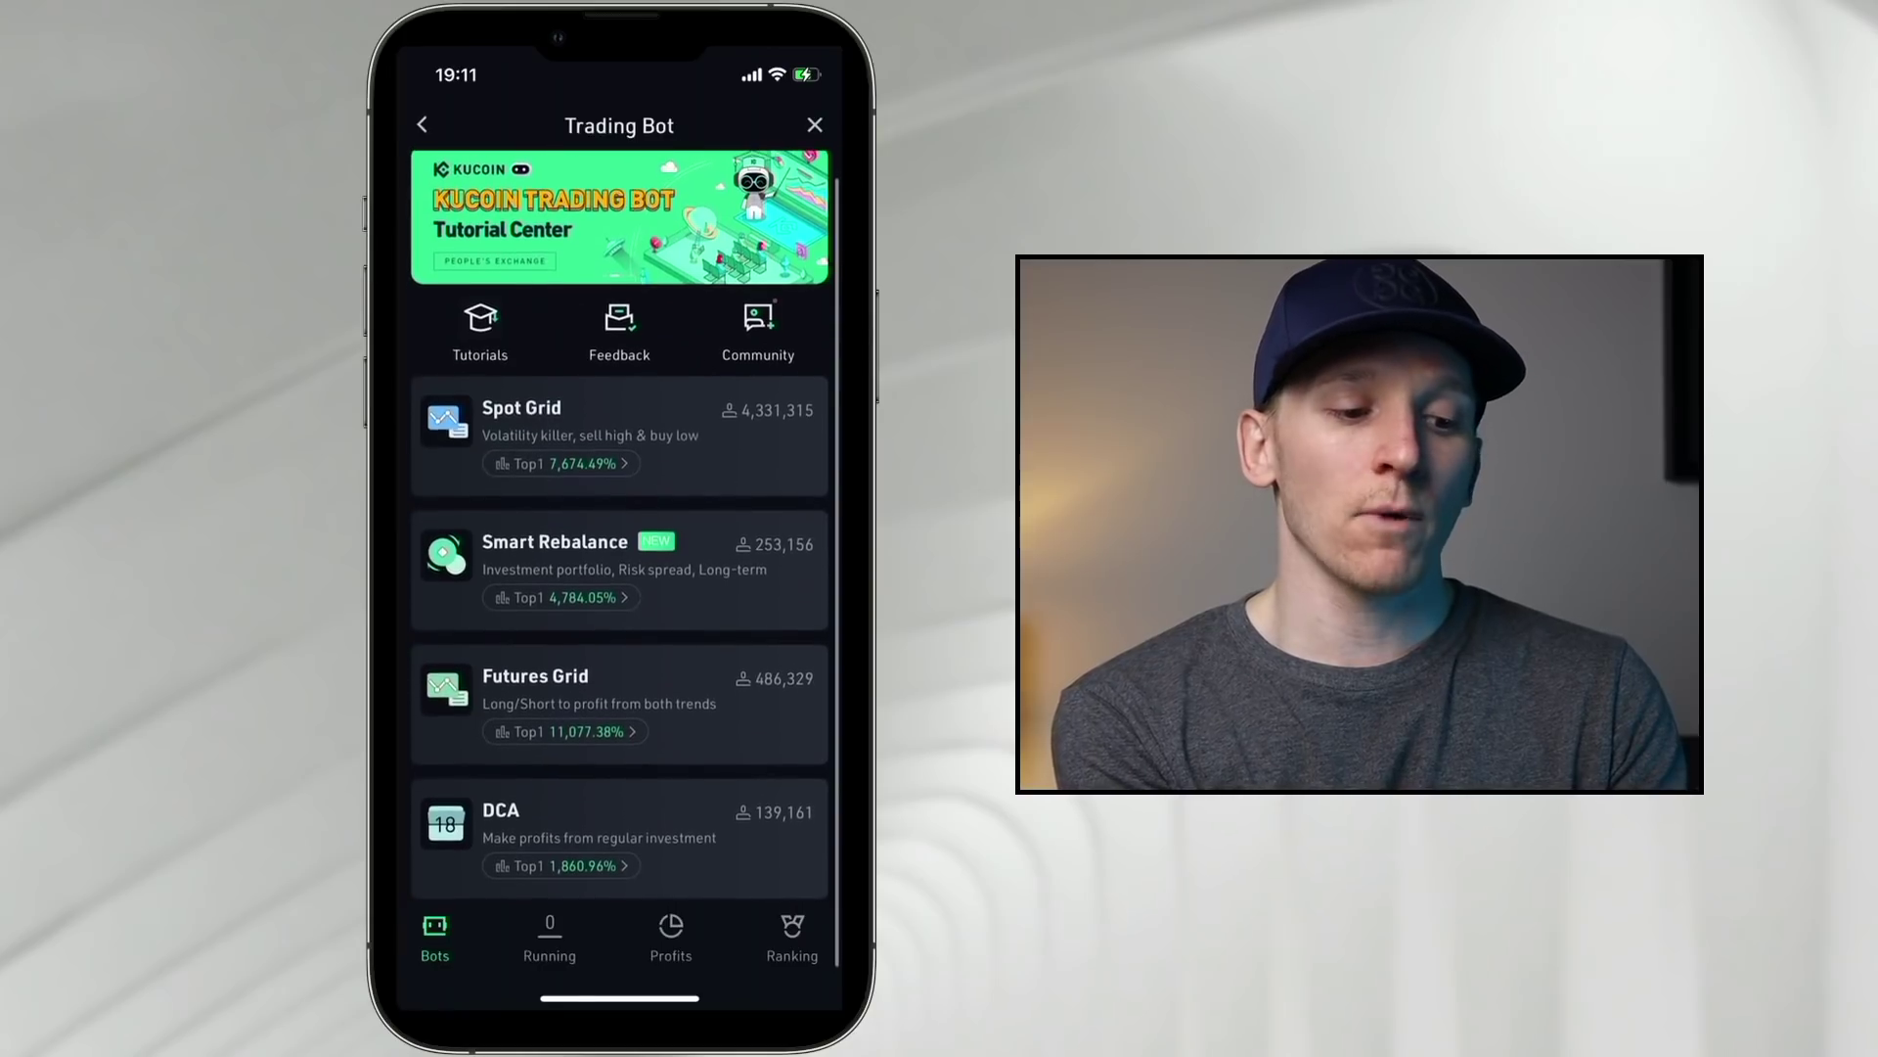
left_click(555, 538)
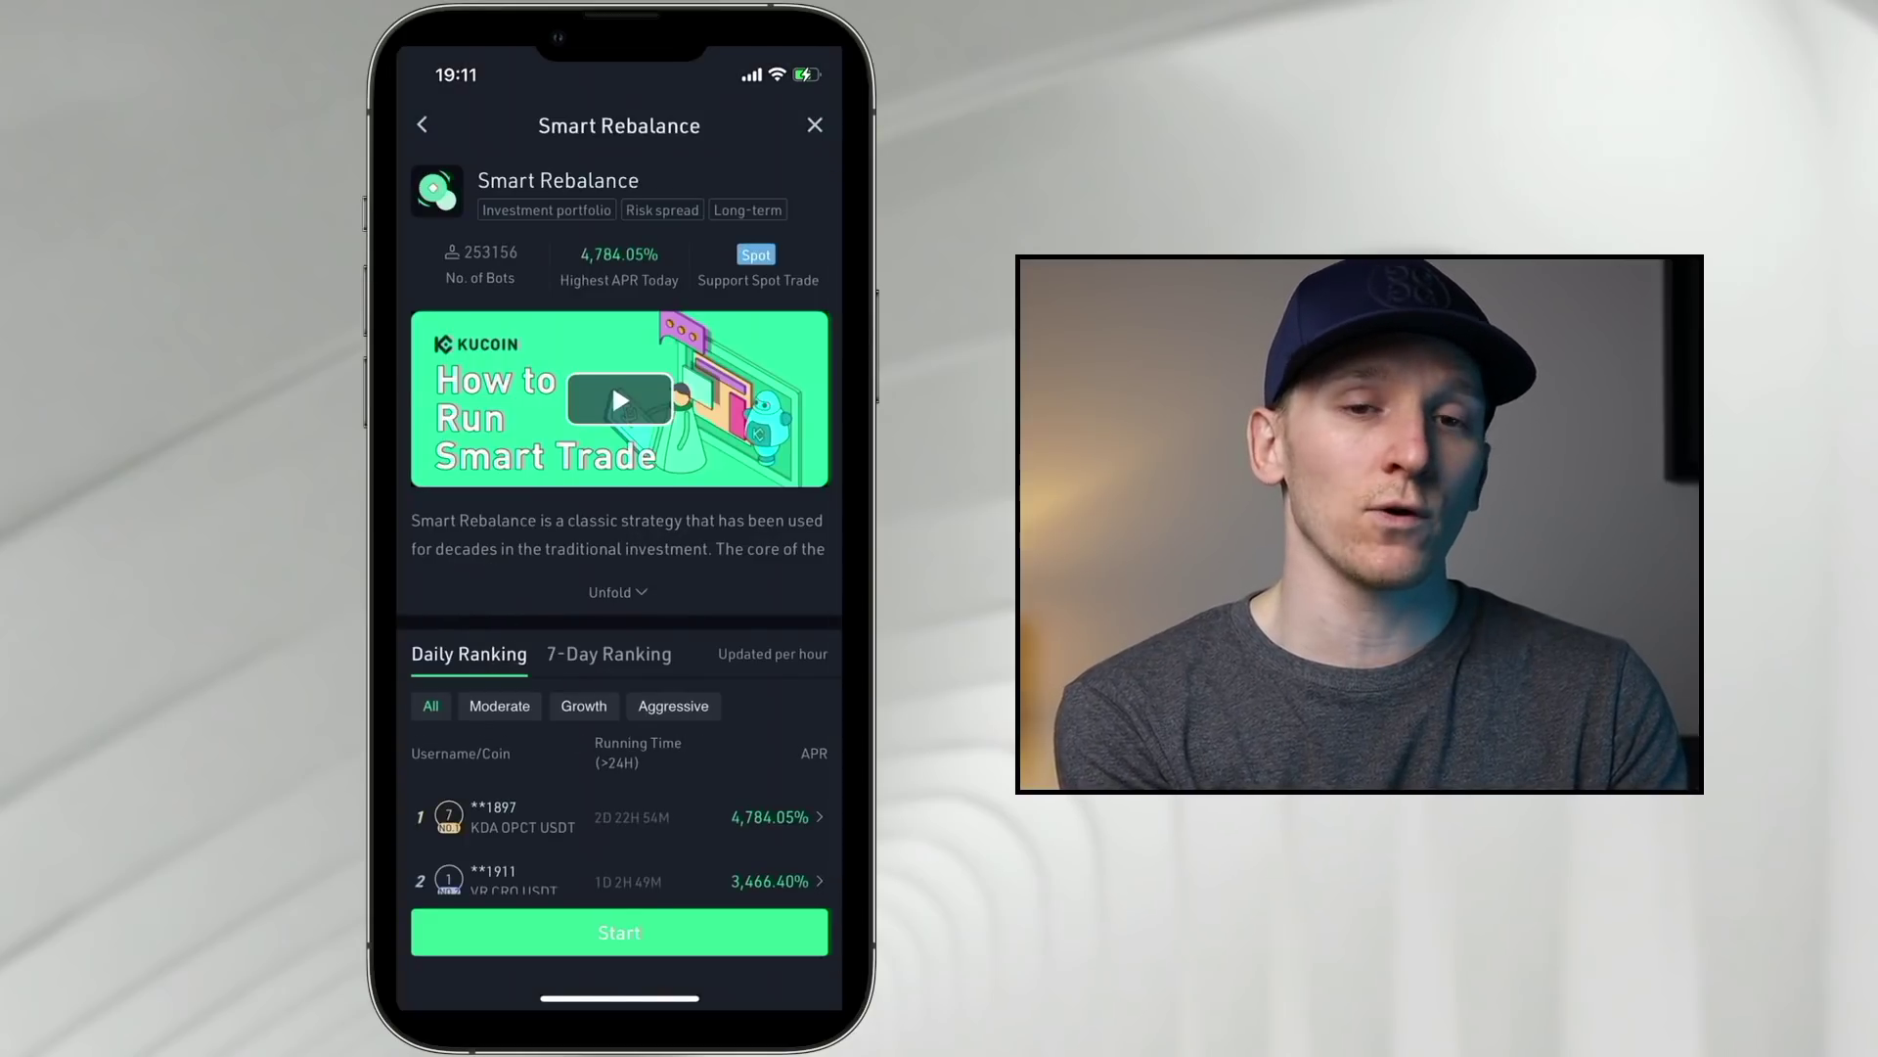
scroll(612, 383, "down", 2)
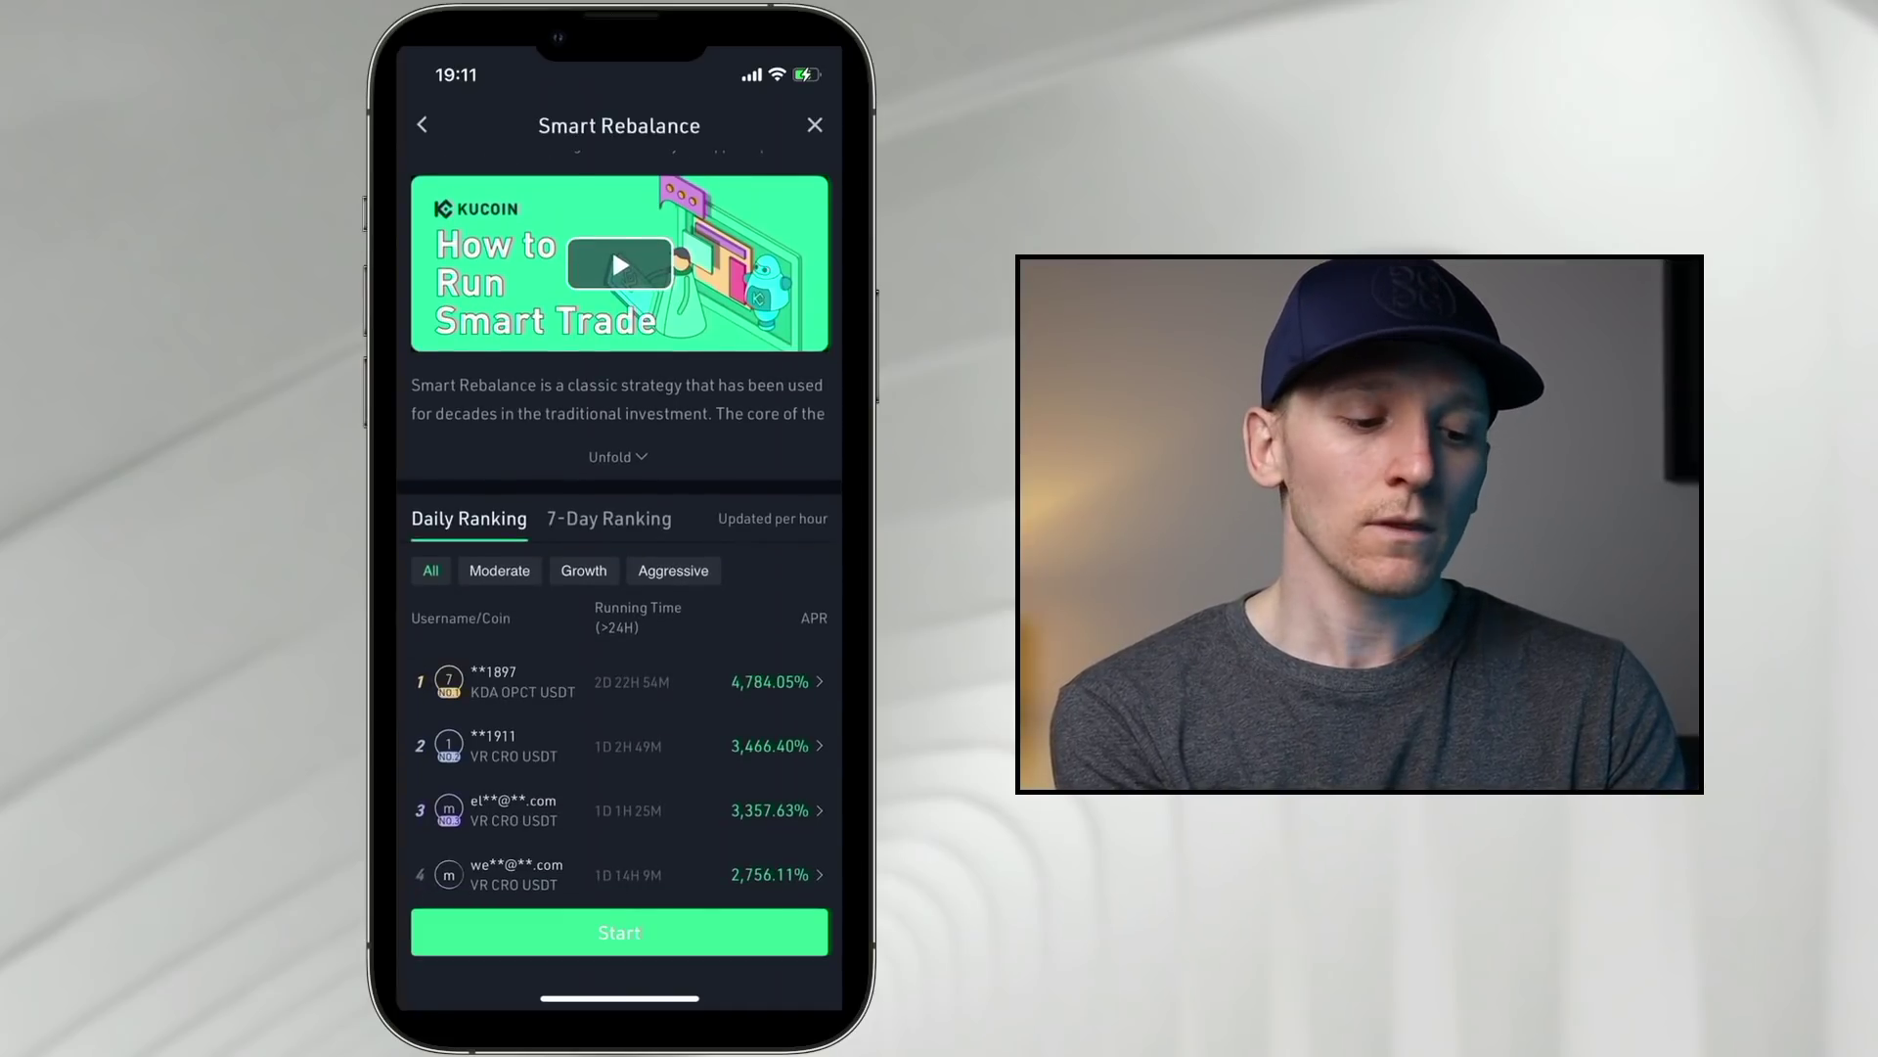
left_click(619, 932)
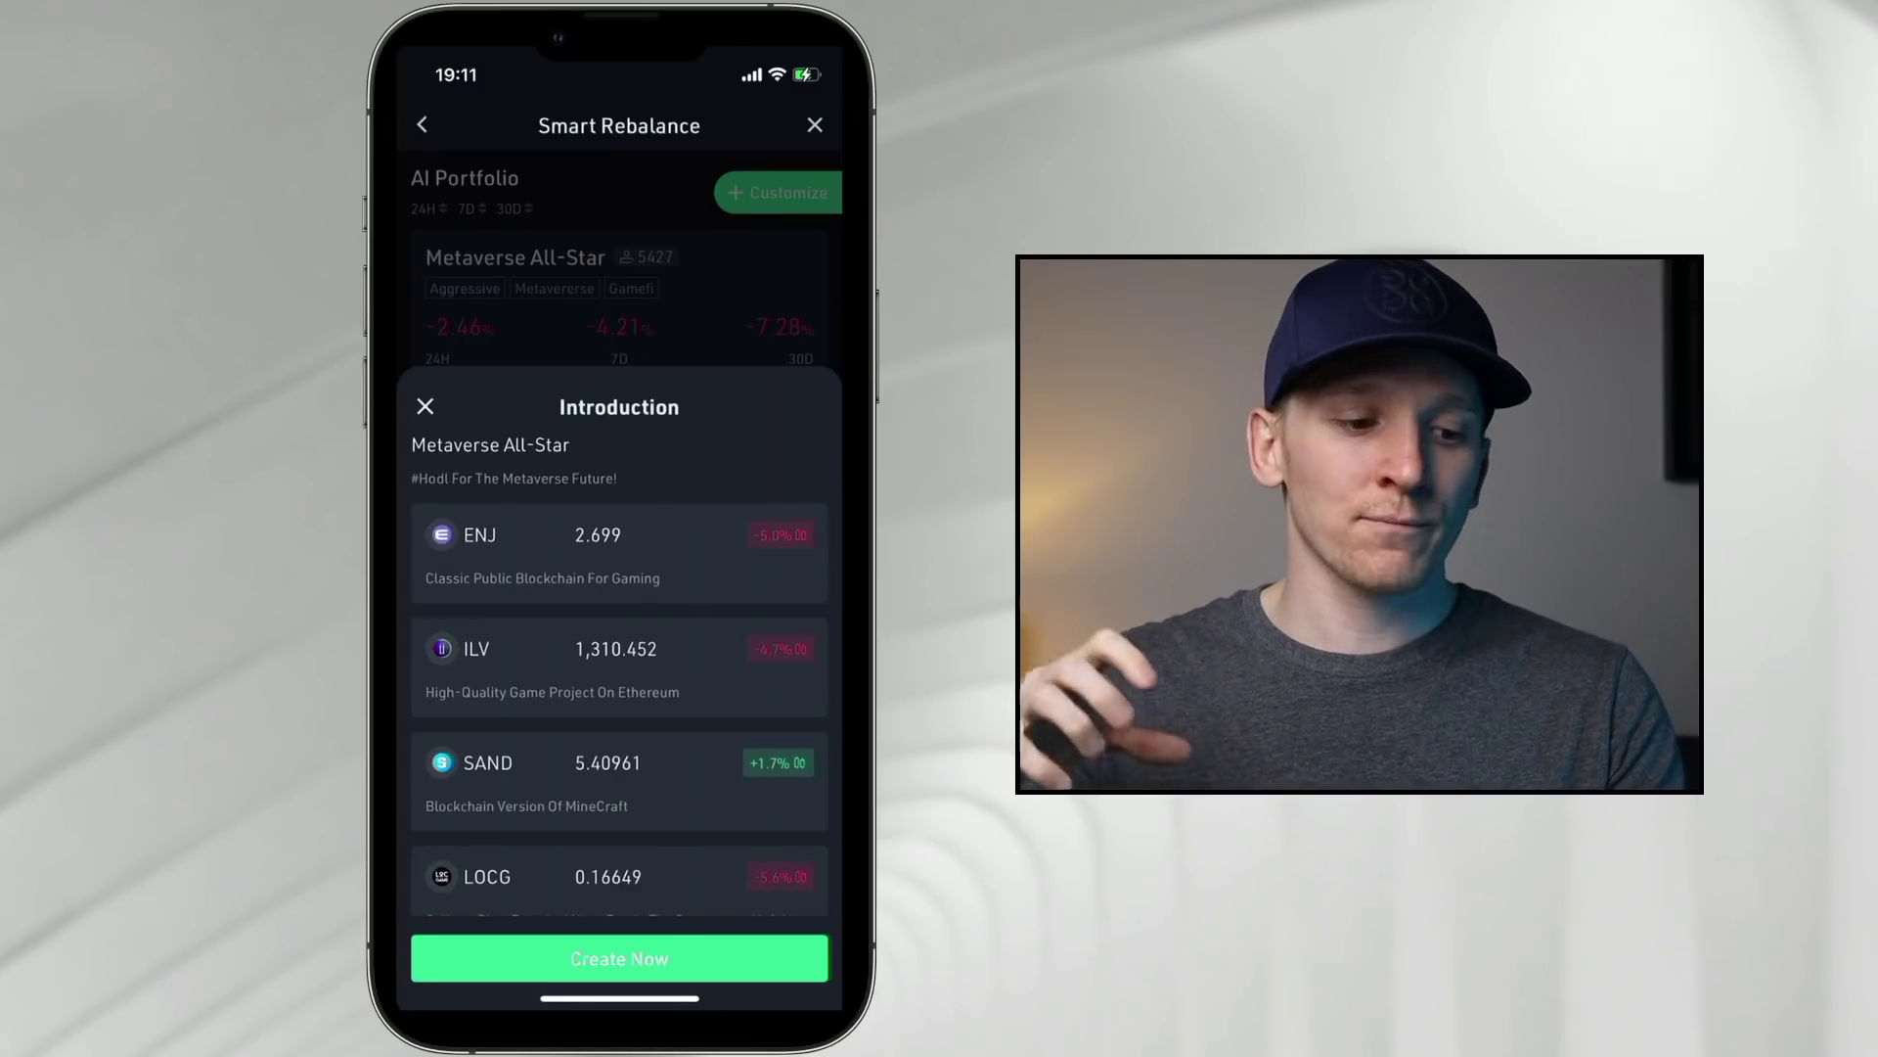
Review the coins in the Metaverse All-Star portfolio, start creating a bot from it and open the coin proportions
scroll(619, 667, "down", 3)
scroll(619, 667, "down", 3)
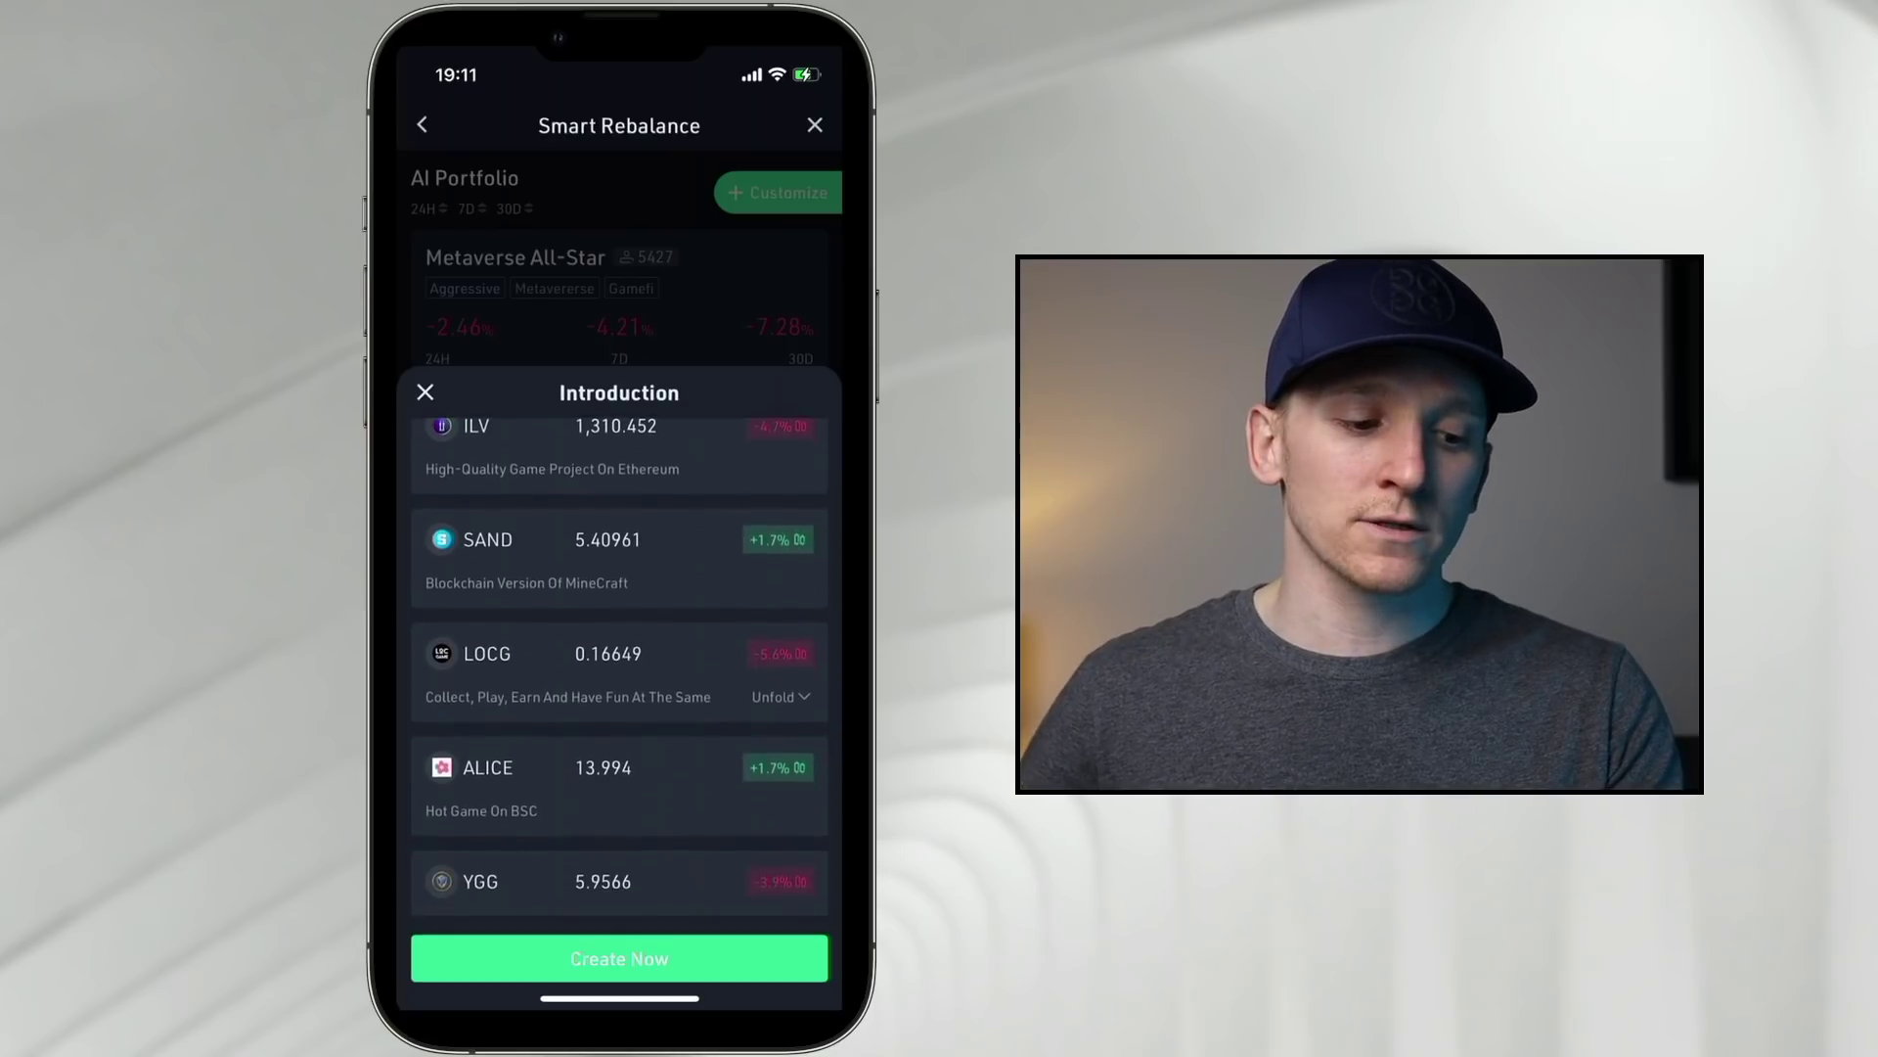
scroll(619, 667, "down", 2)
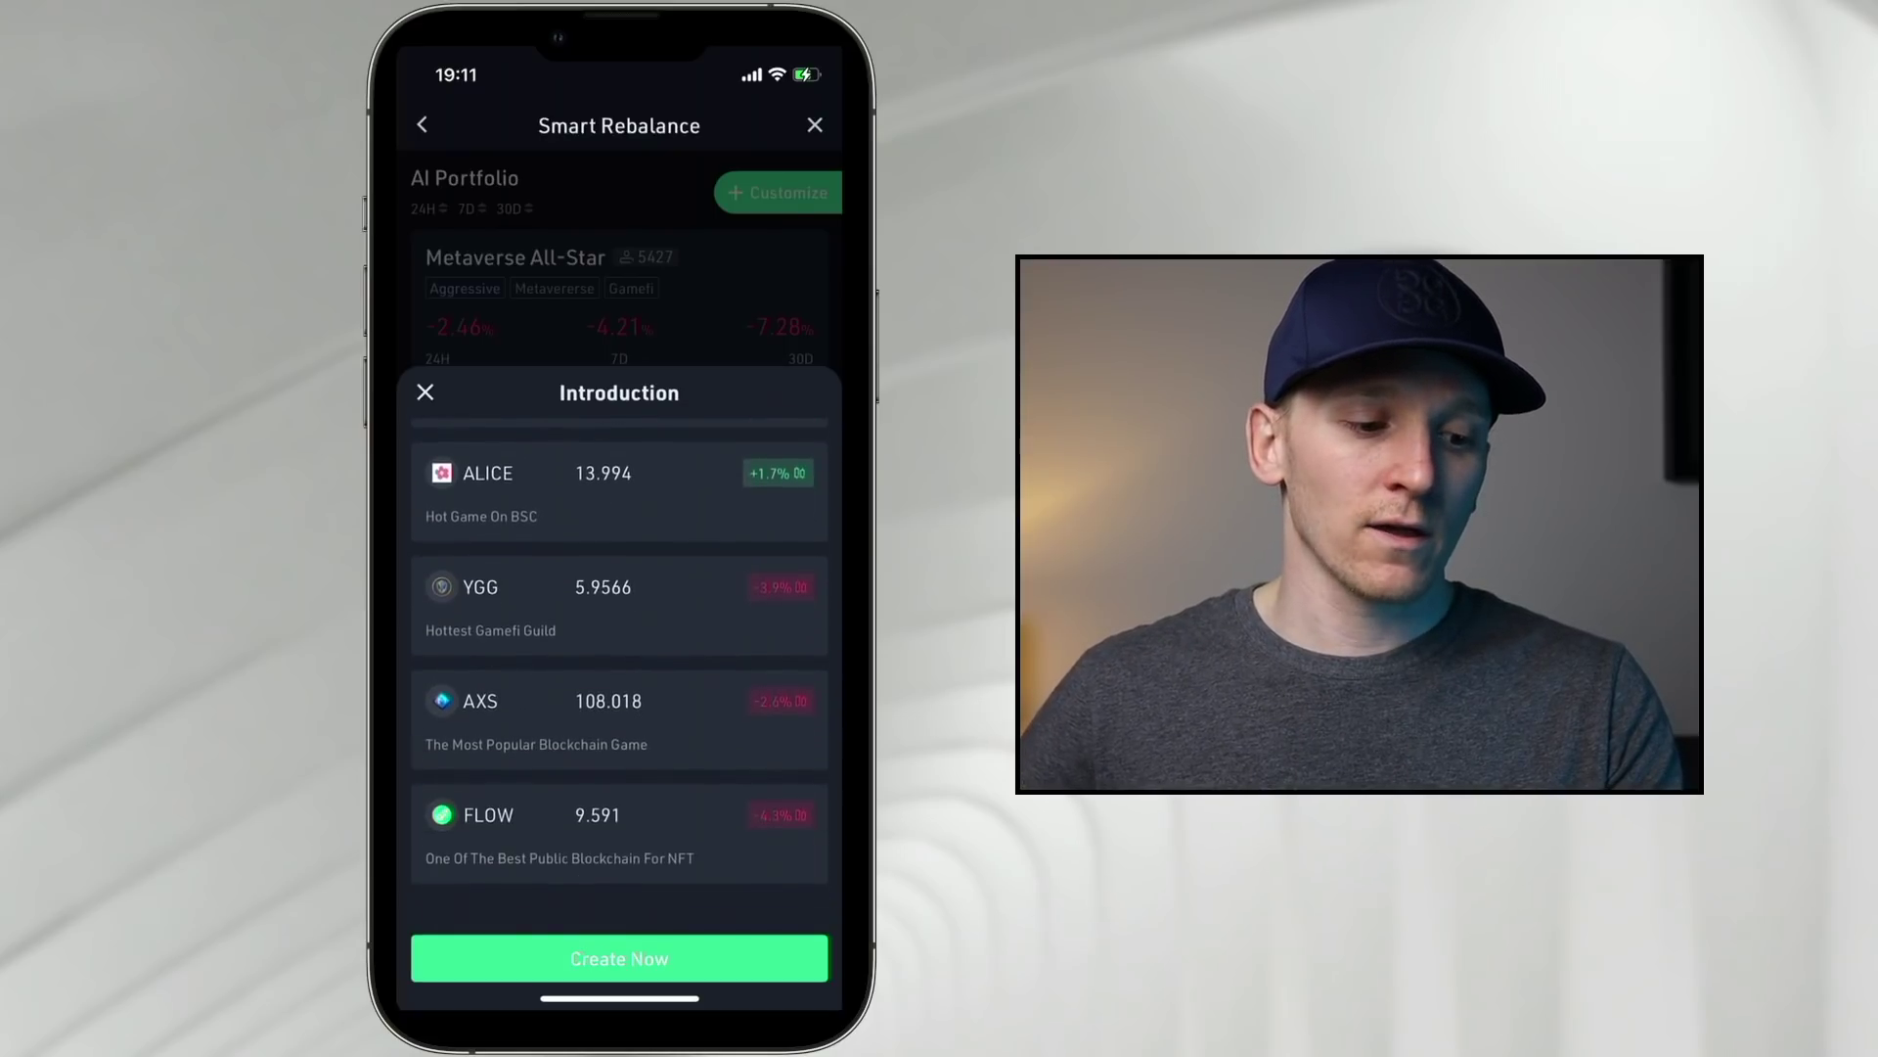
scroll(620, 667, "down", 1)
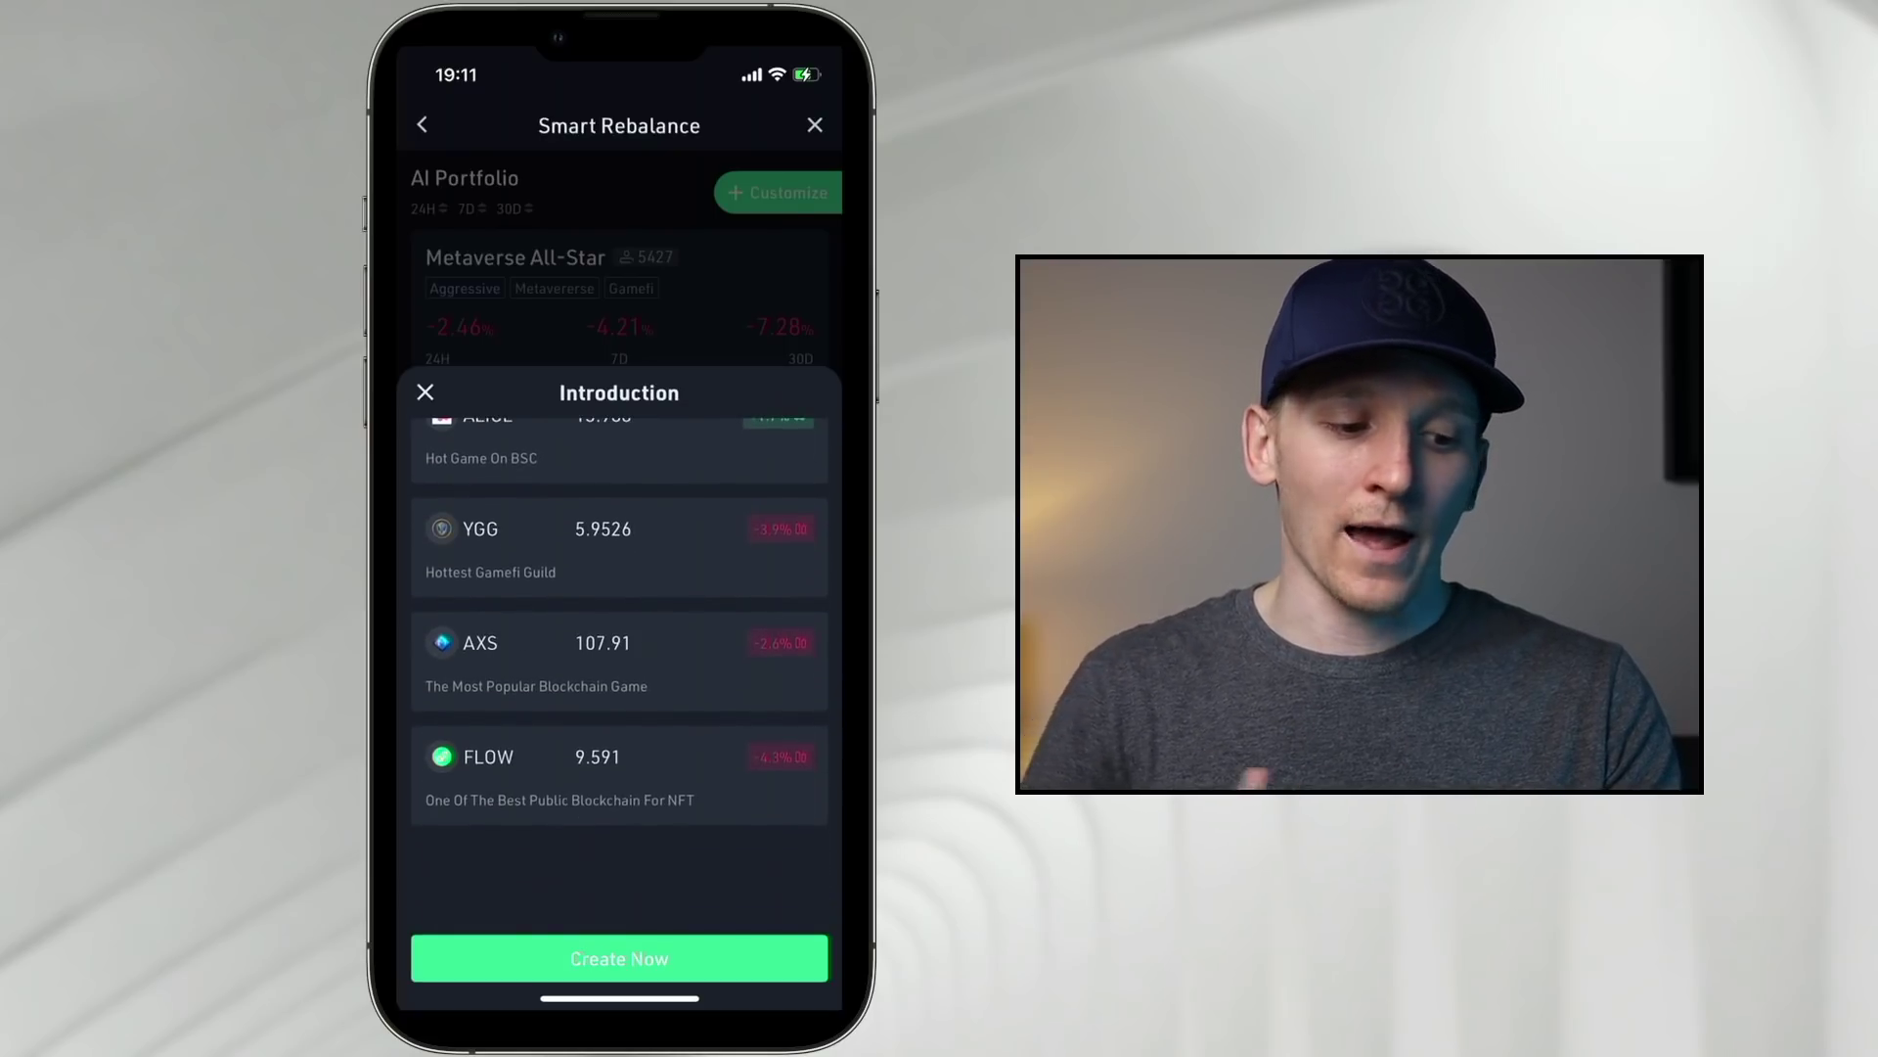
scroll(619, 667, "up", 6)
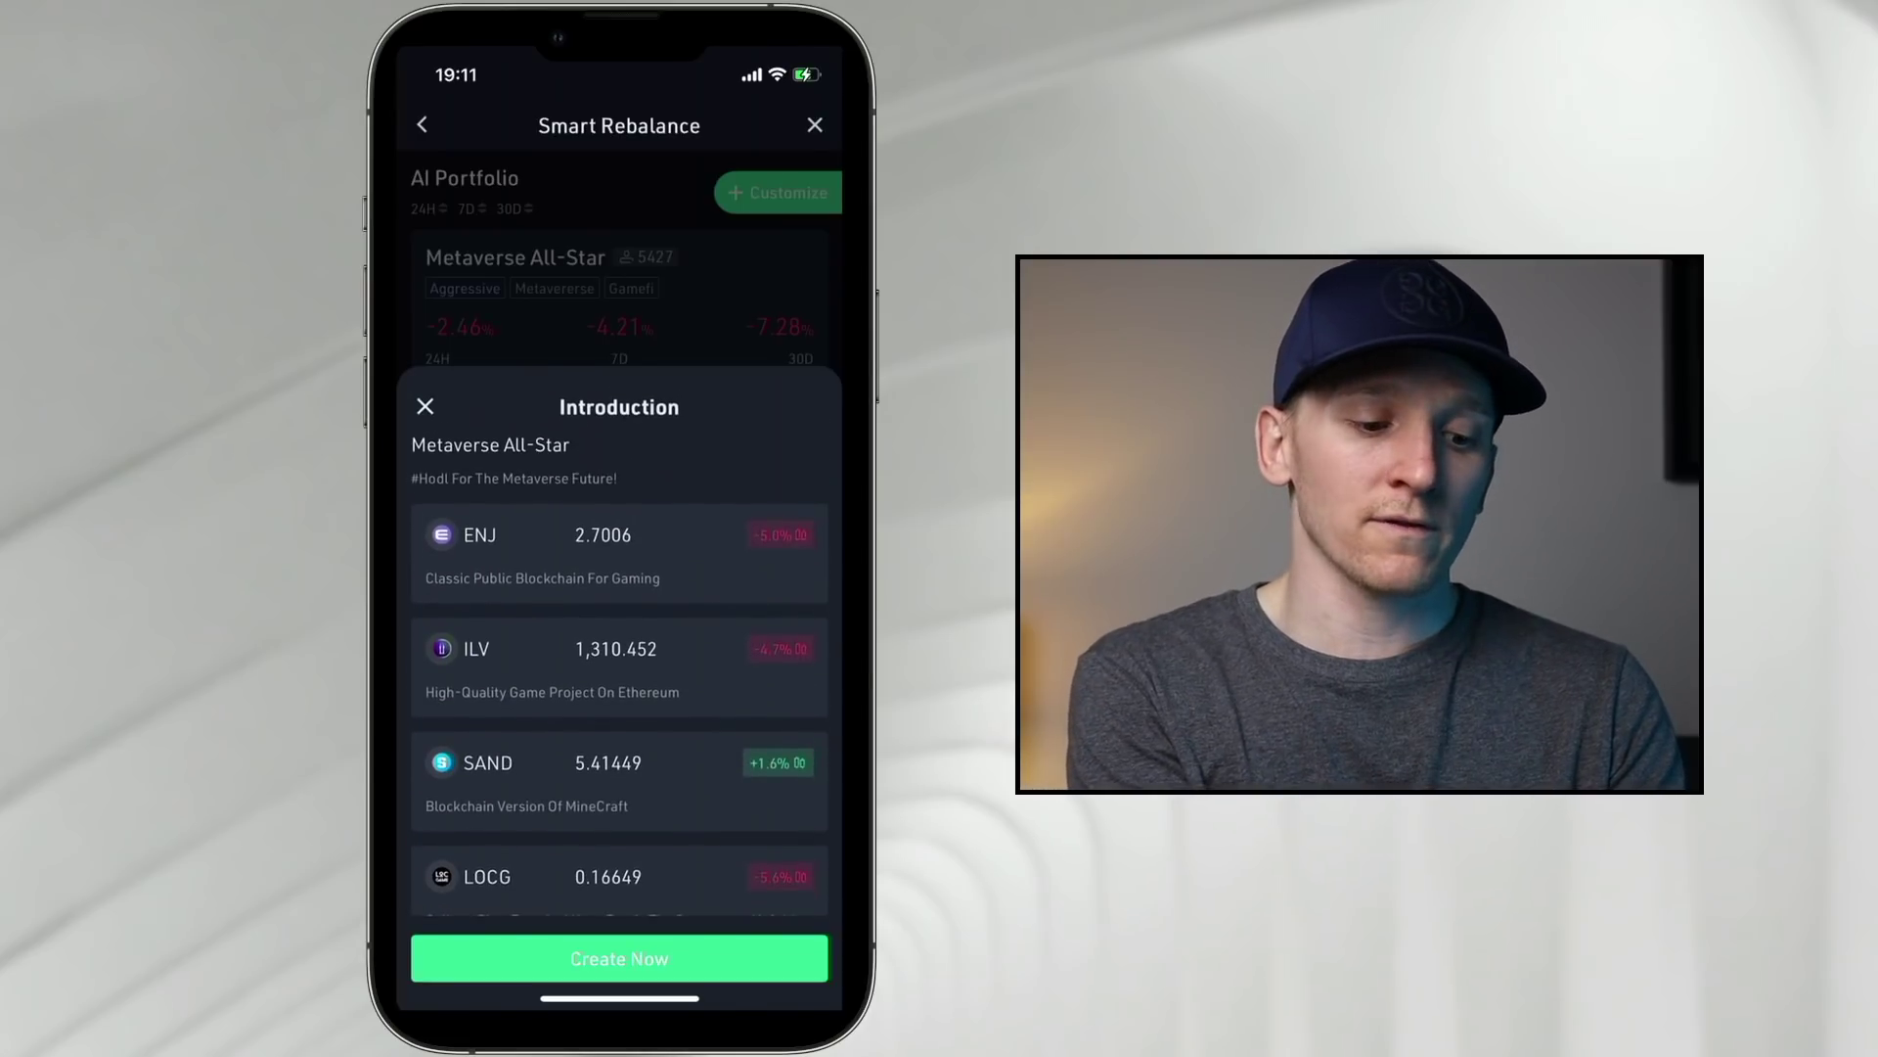
left_click(620, 958)
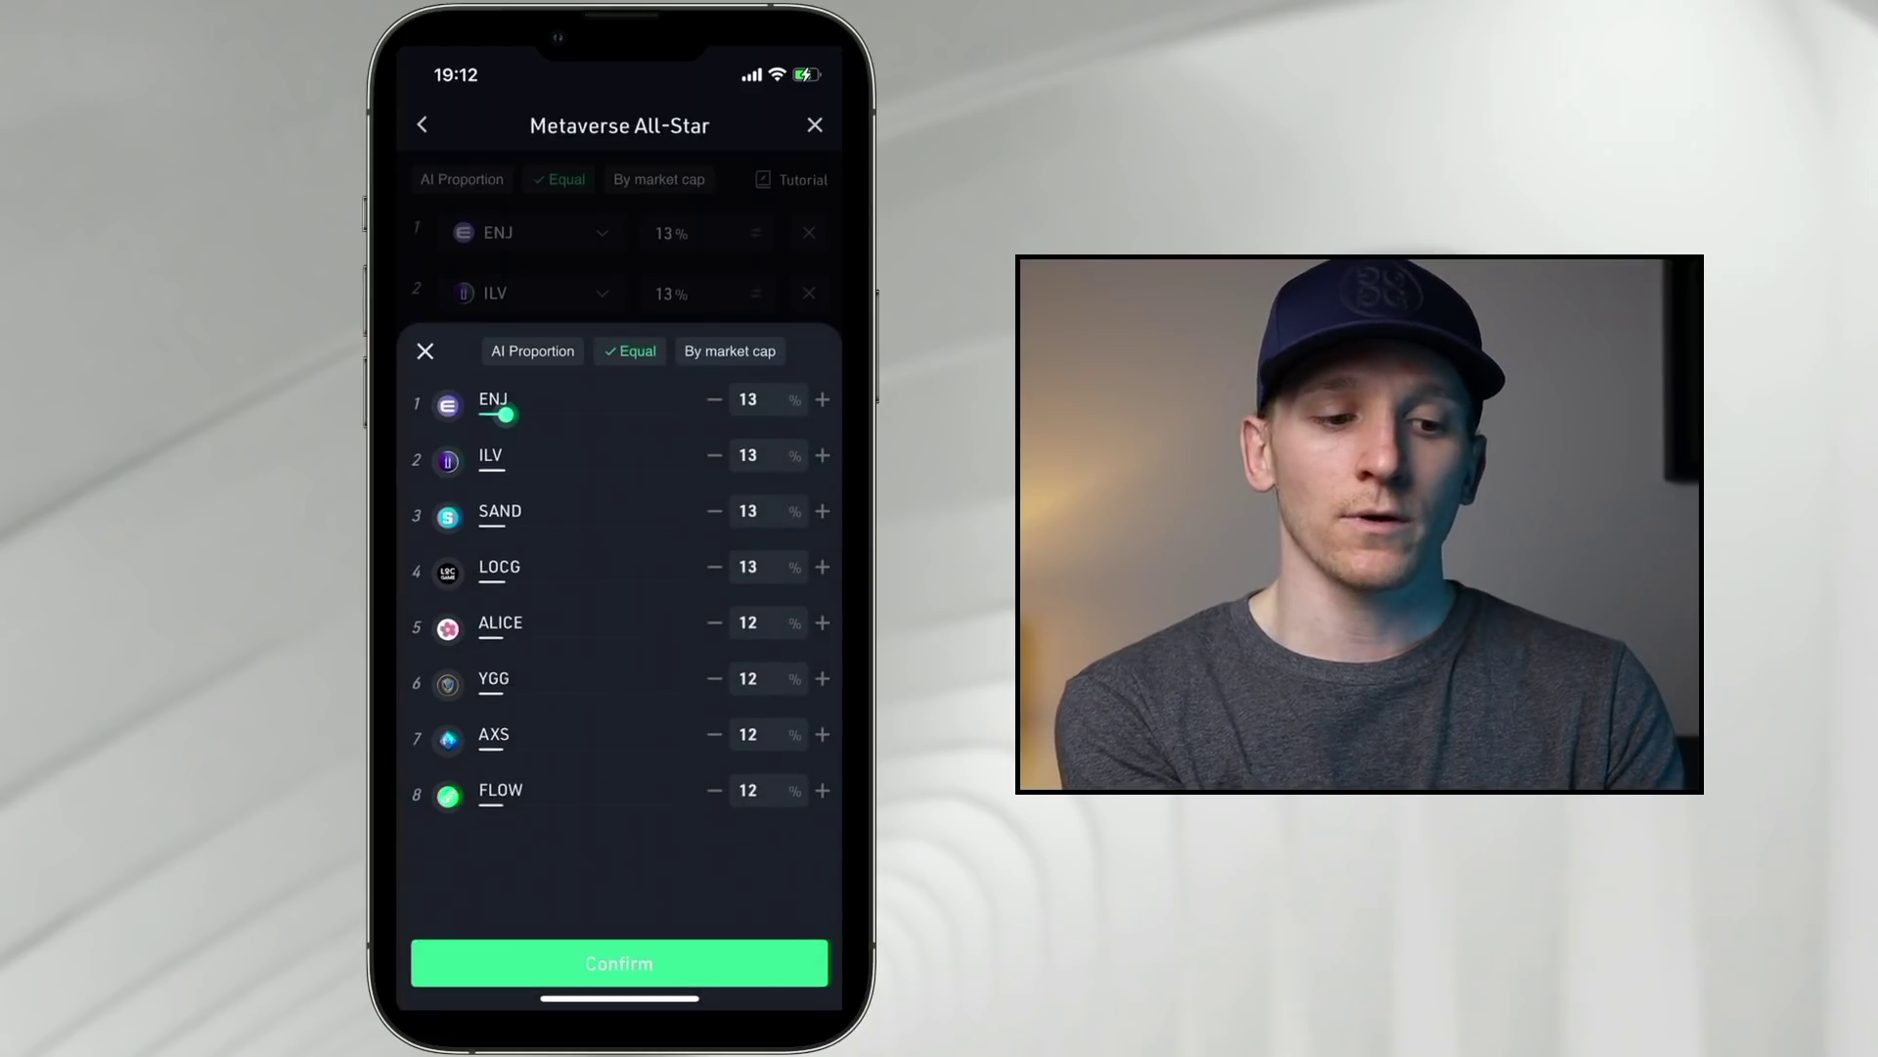
Set the portfolio's allocation to 10% for ENJ, 15% for SAND and 14% for LOCG, and confirm it
left_click(714, 399)
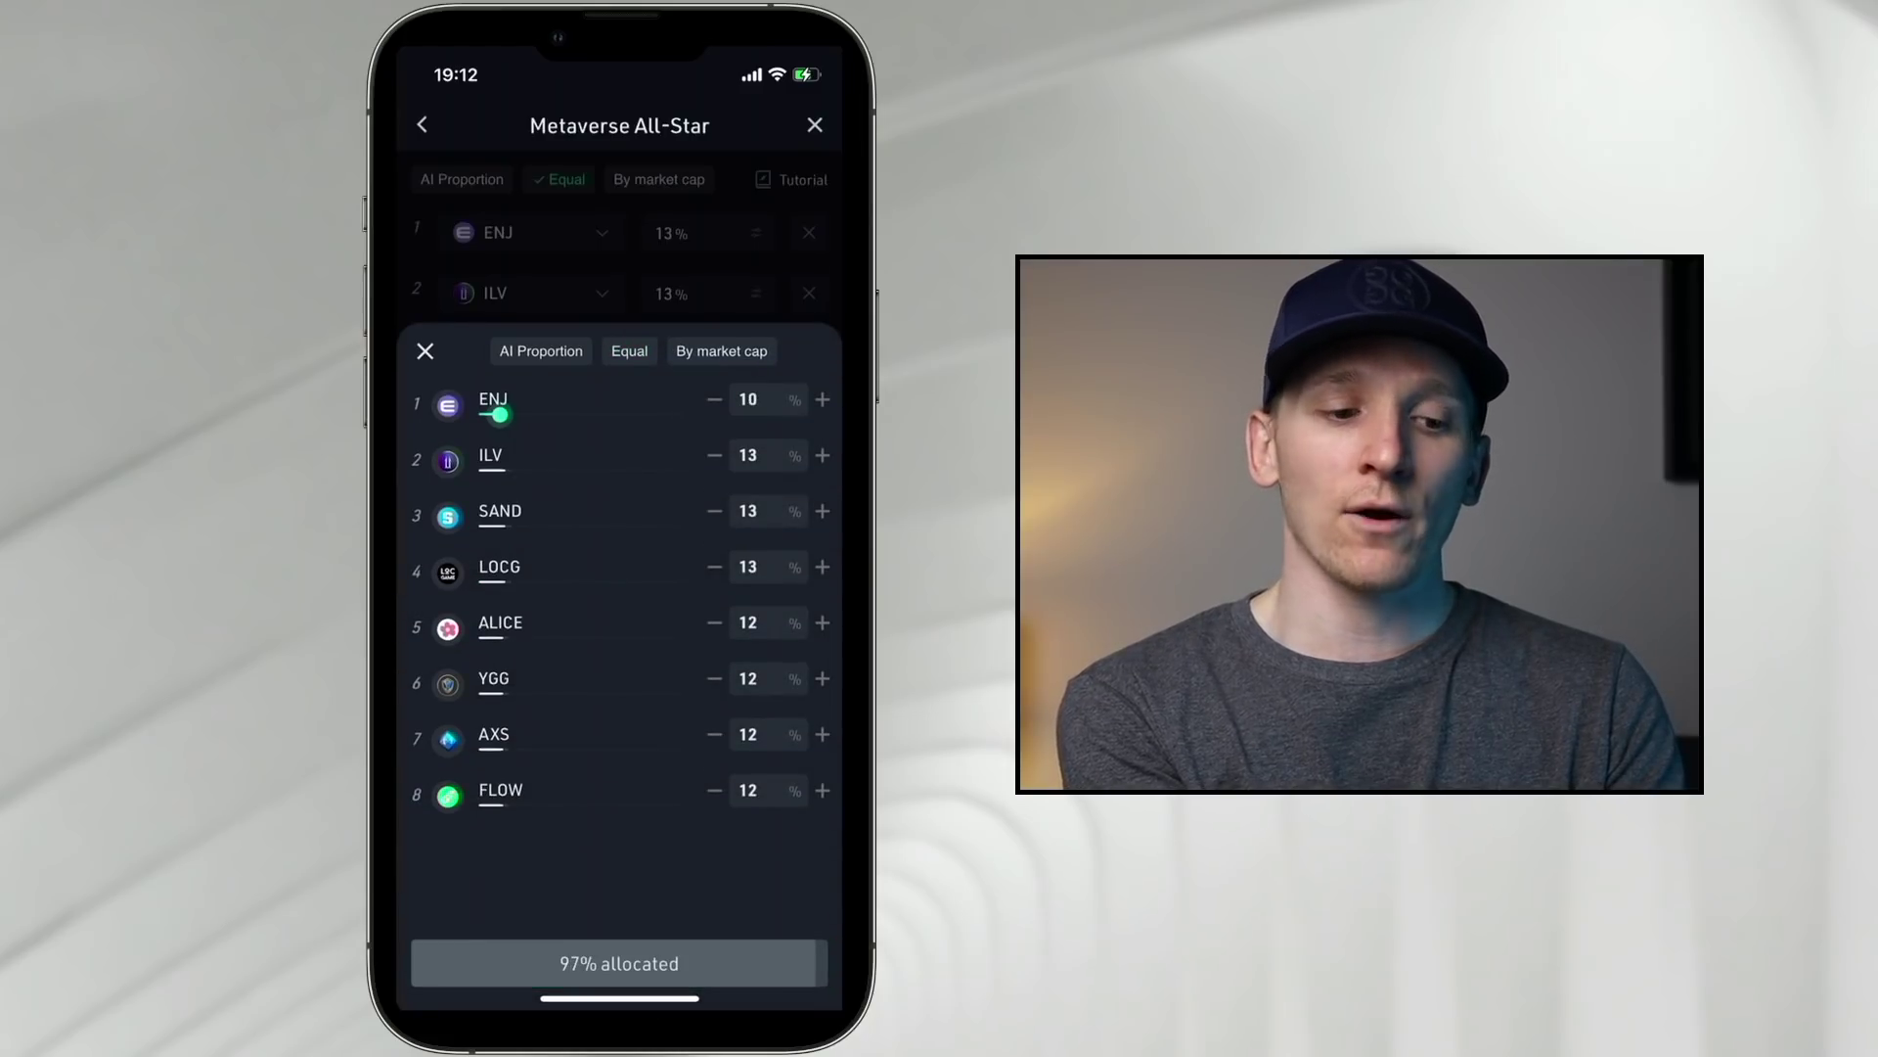
left_click(763, 511)
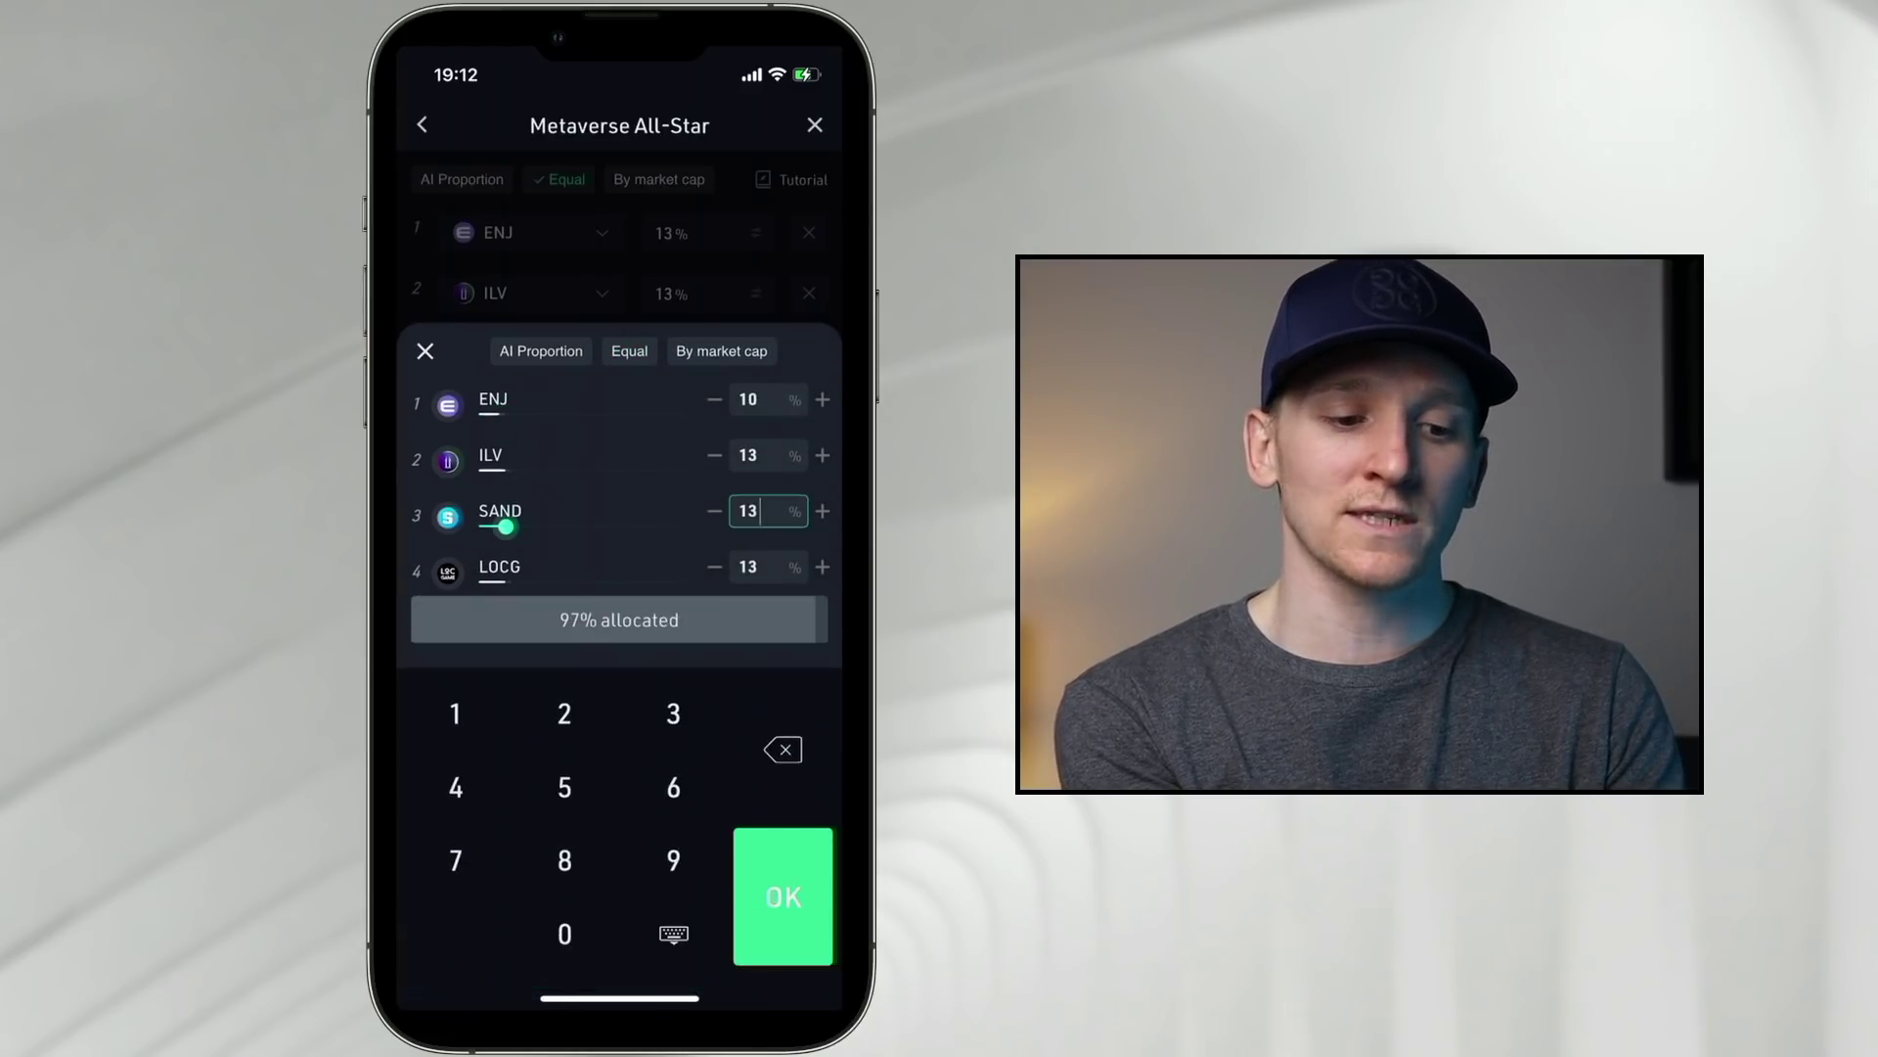
left_click(821, 510)
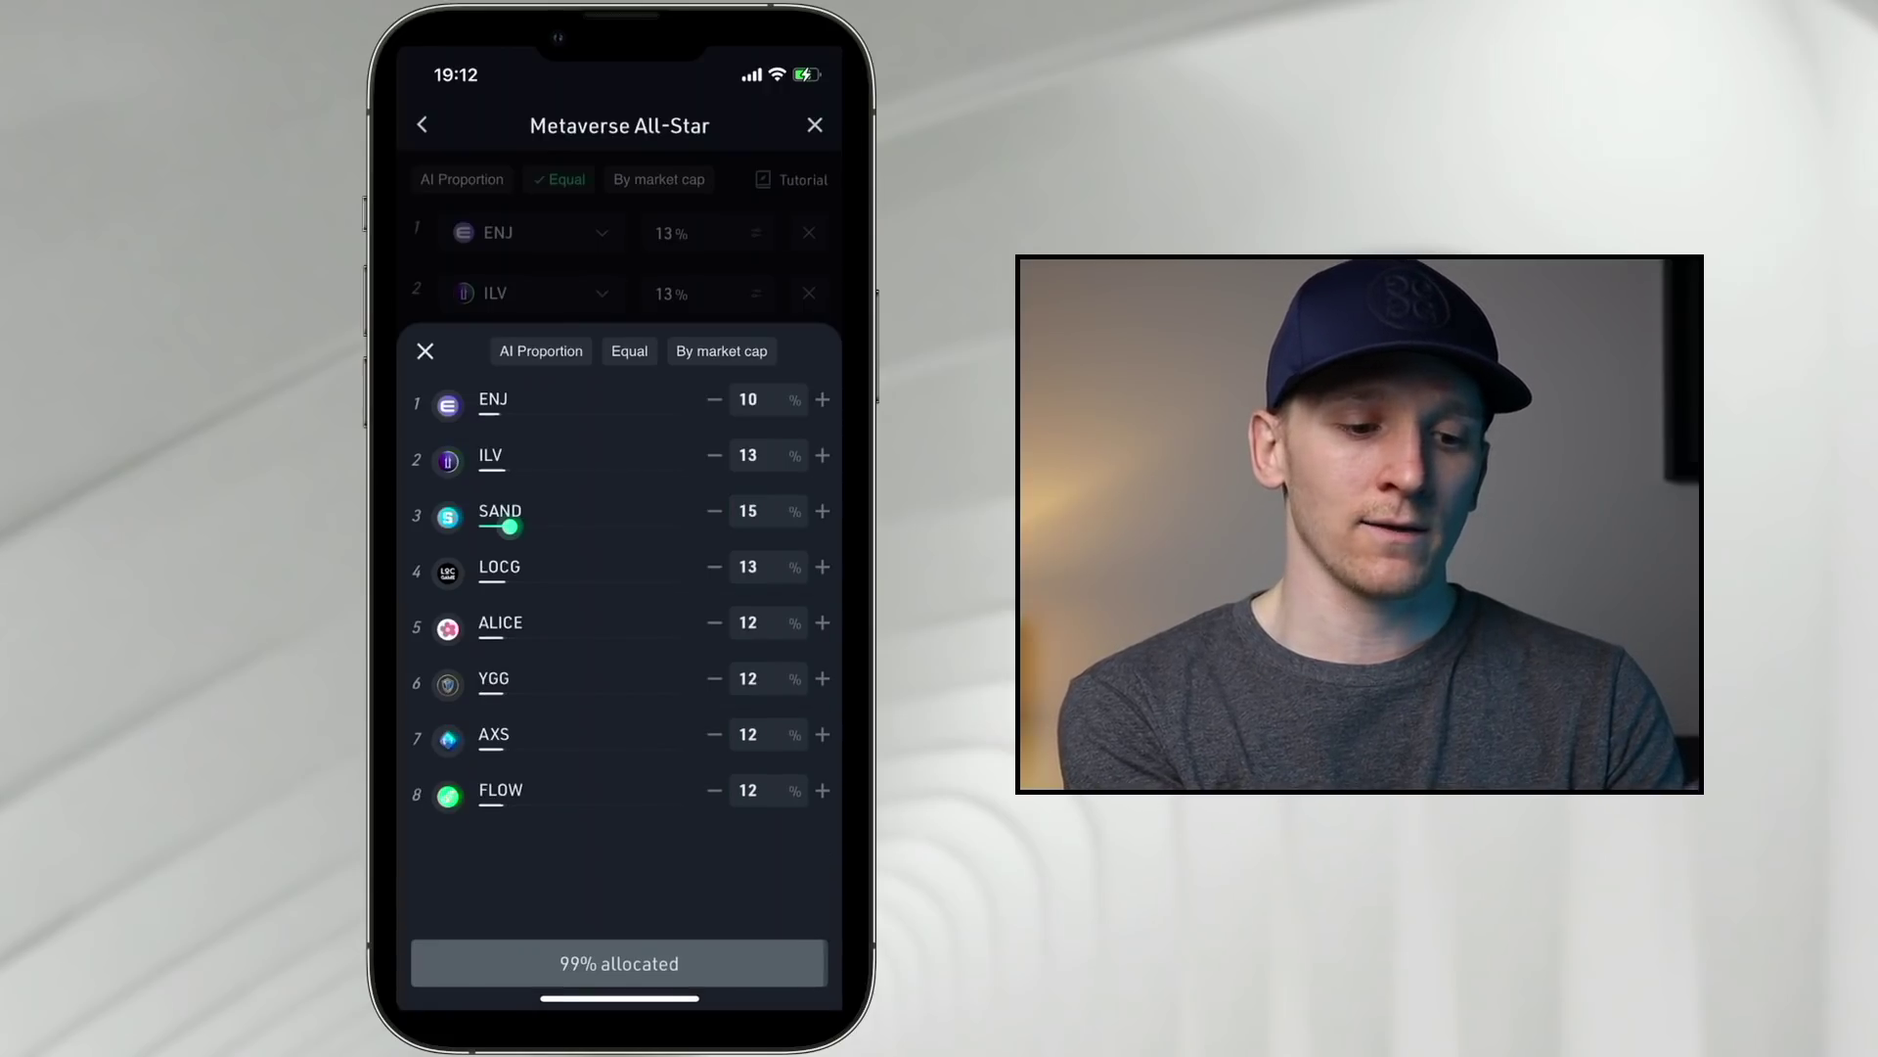
left_click(821, 566)
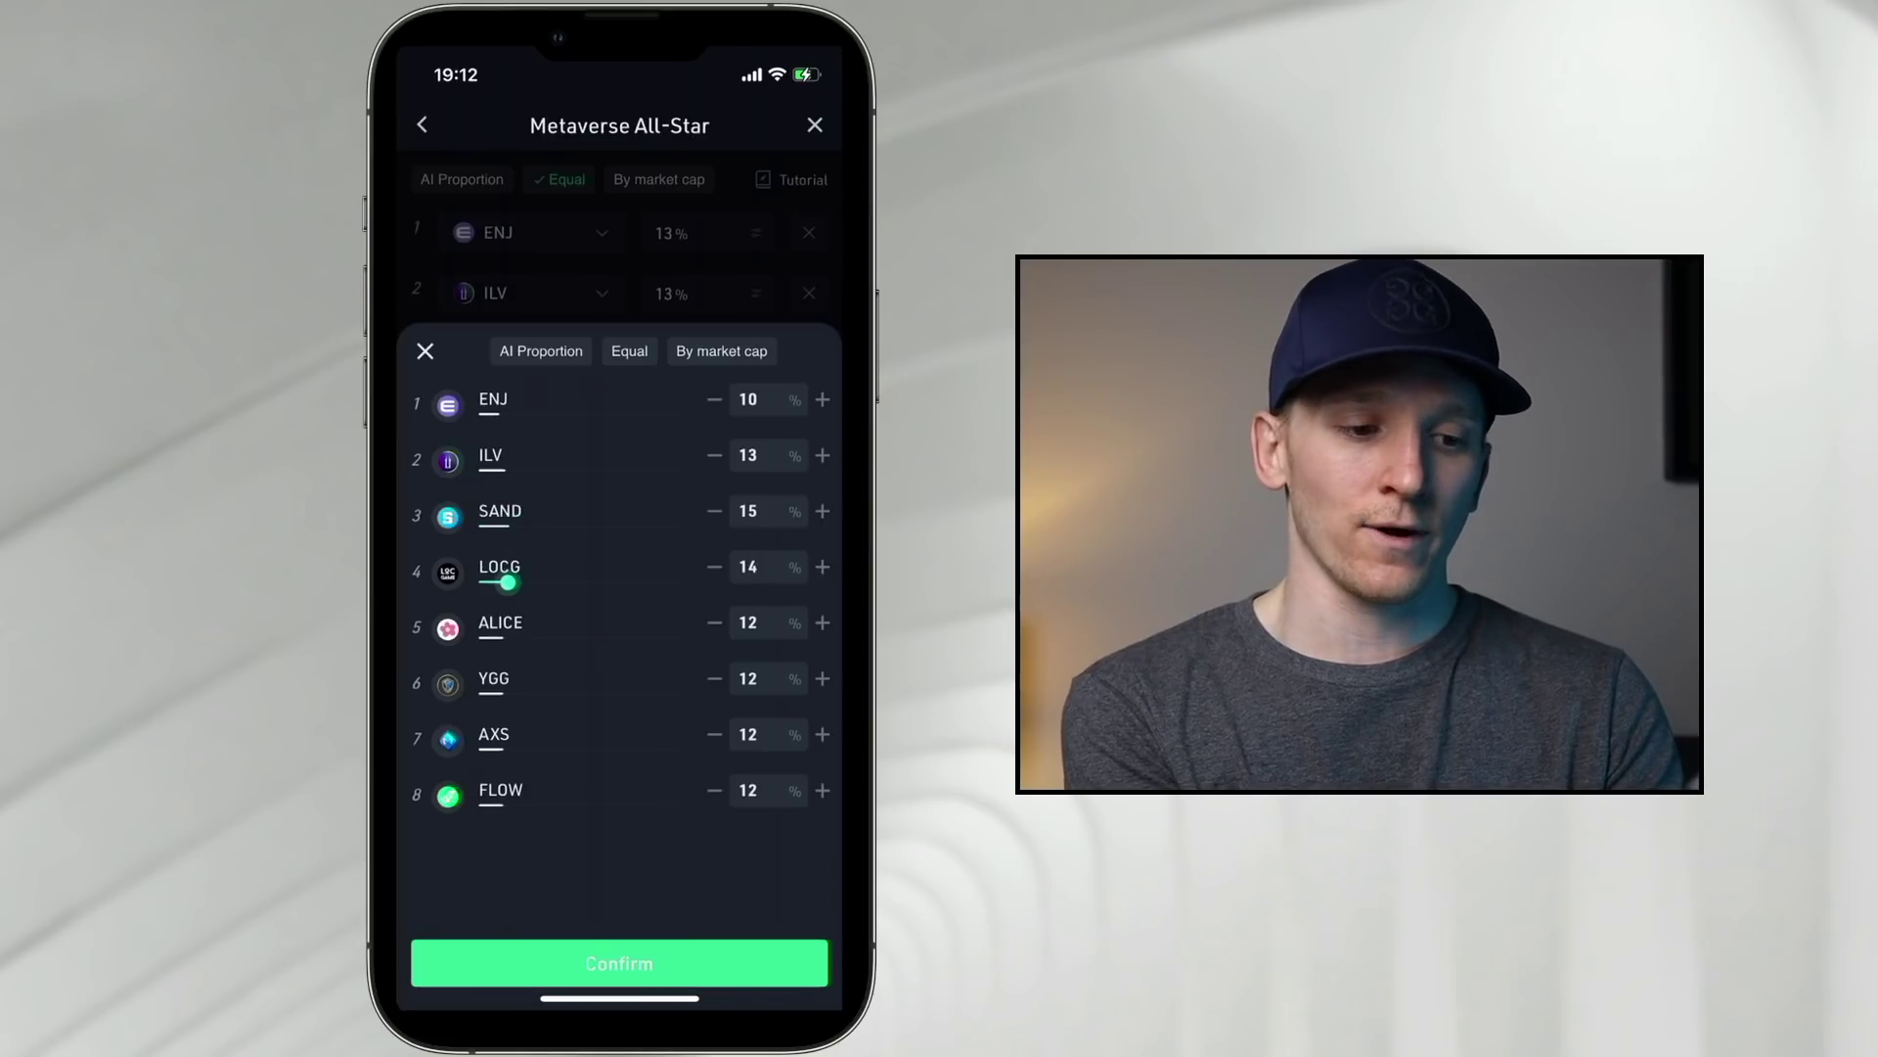
left_click(620, 962)
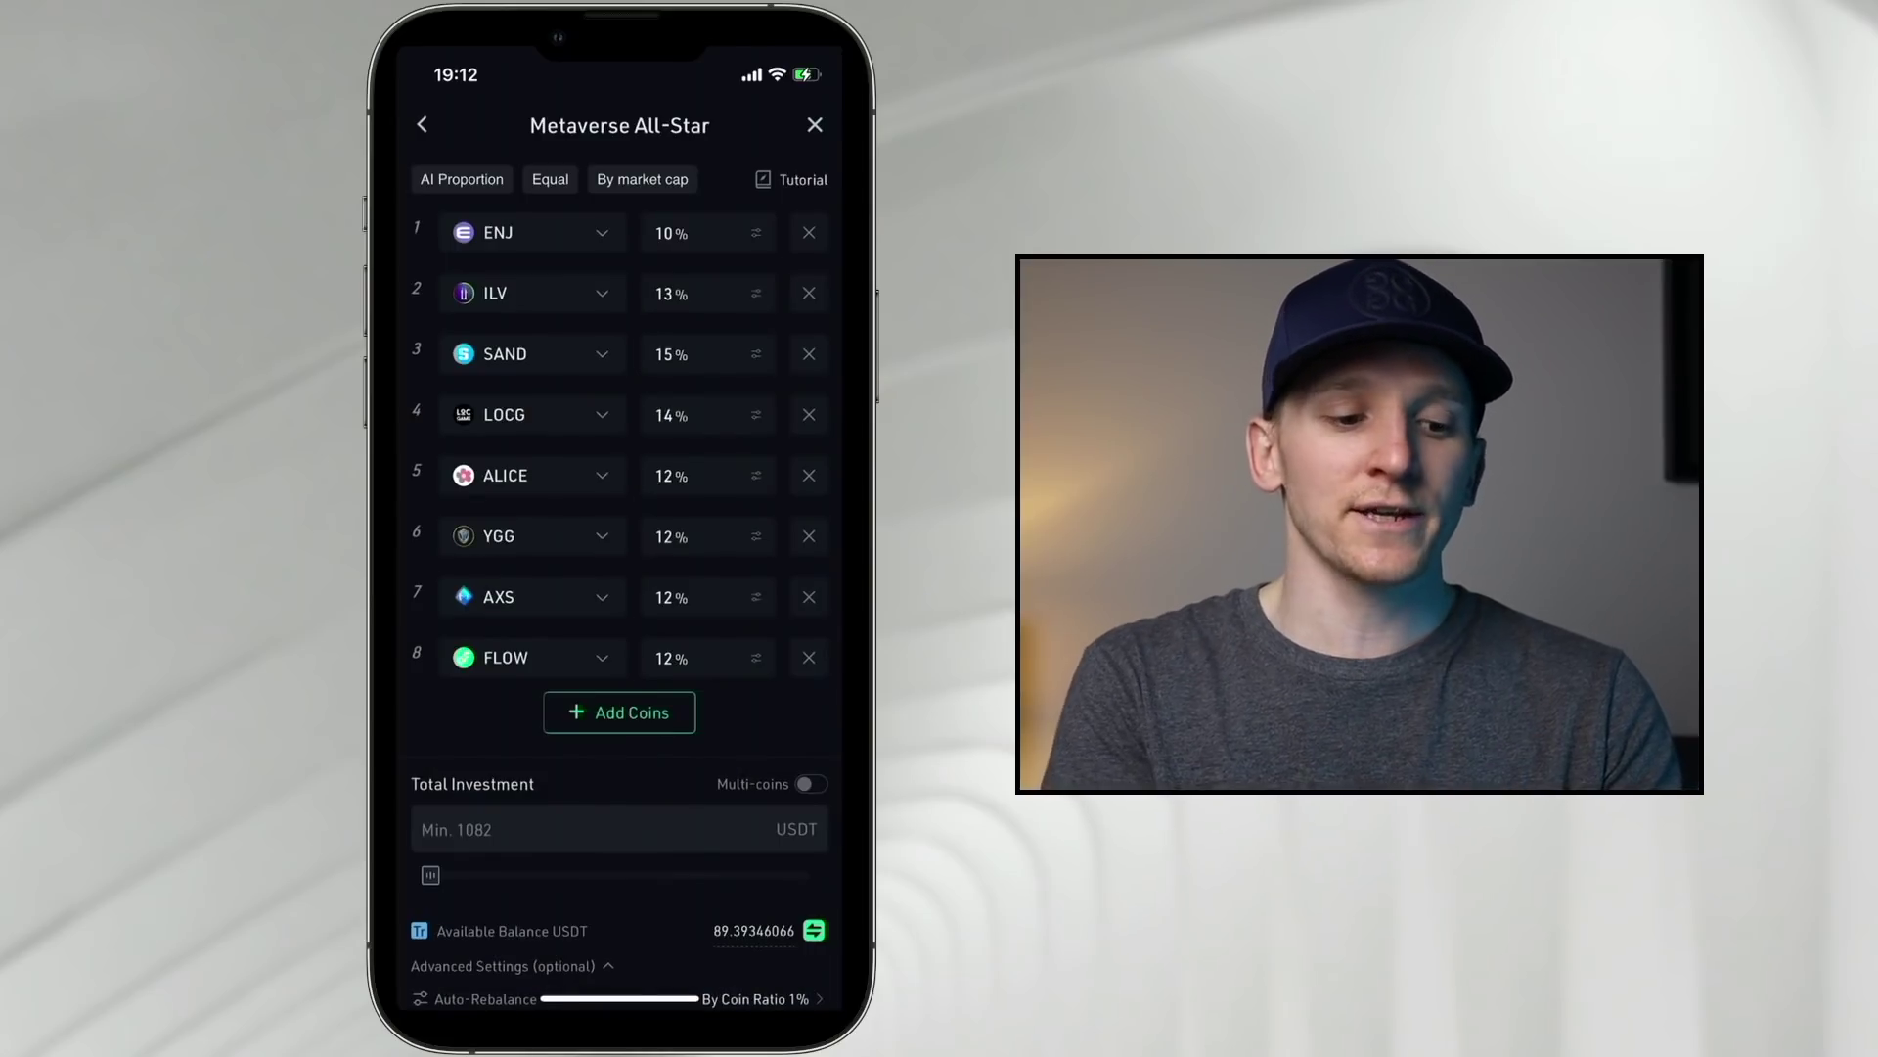
Examine the portfolio's investment and auto-rebalance settings and browse the other AI portfolios
scroll(619, 587, "down", 2)
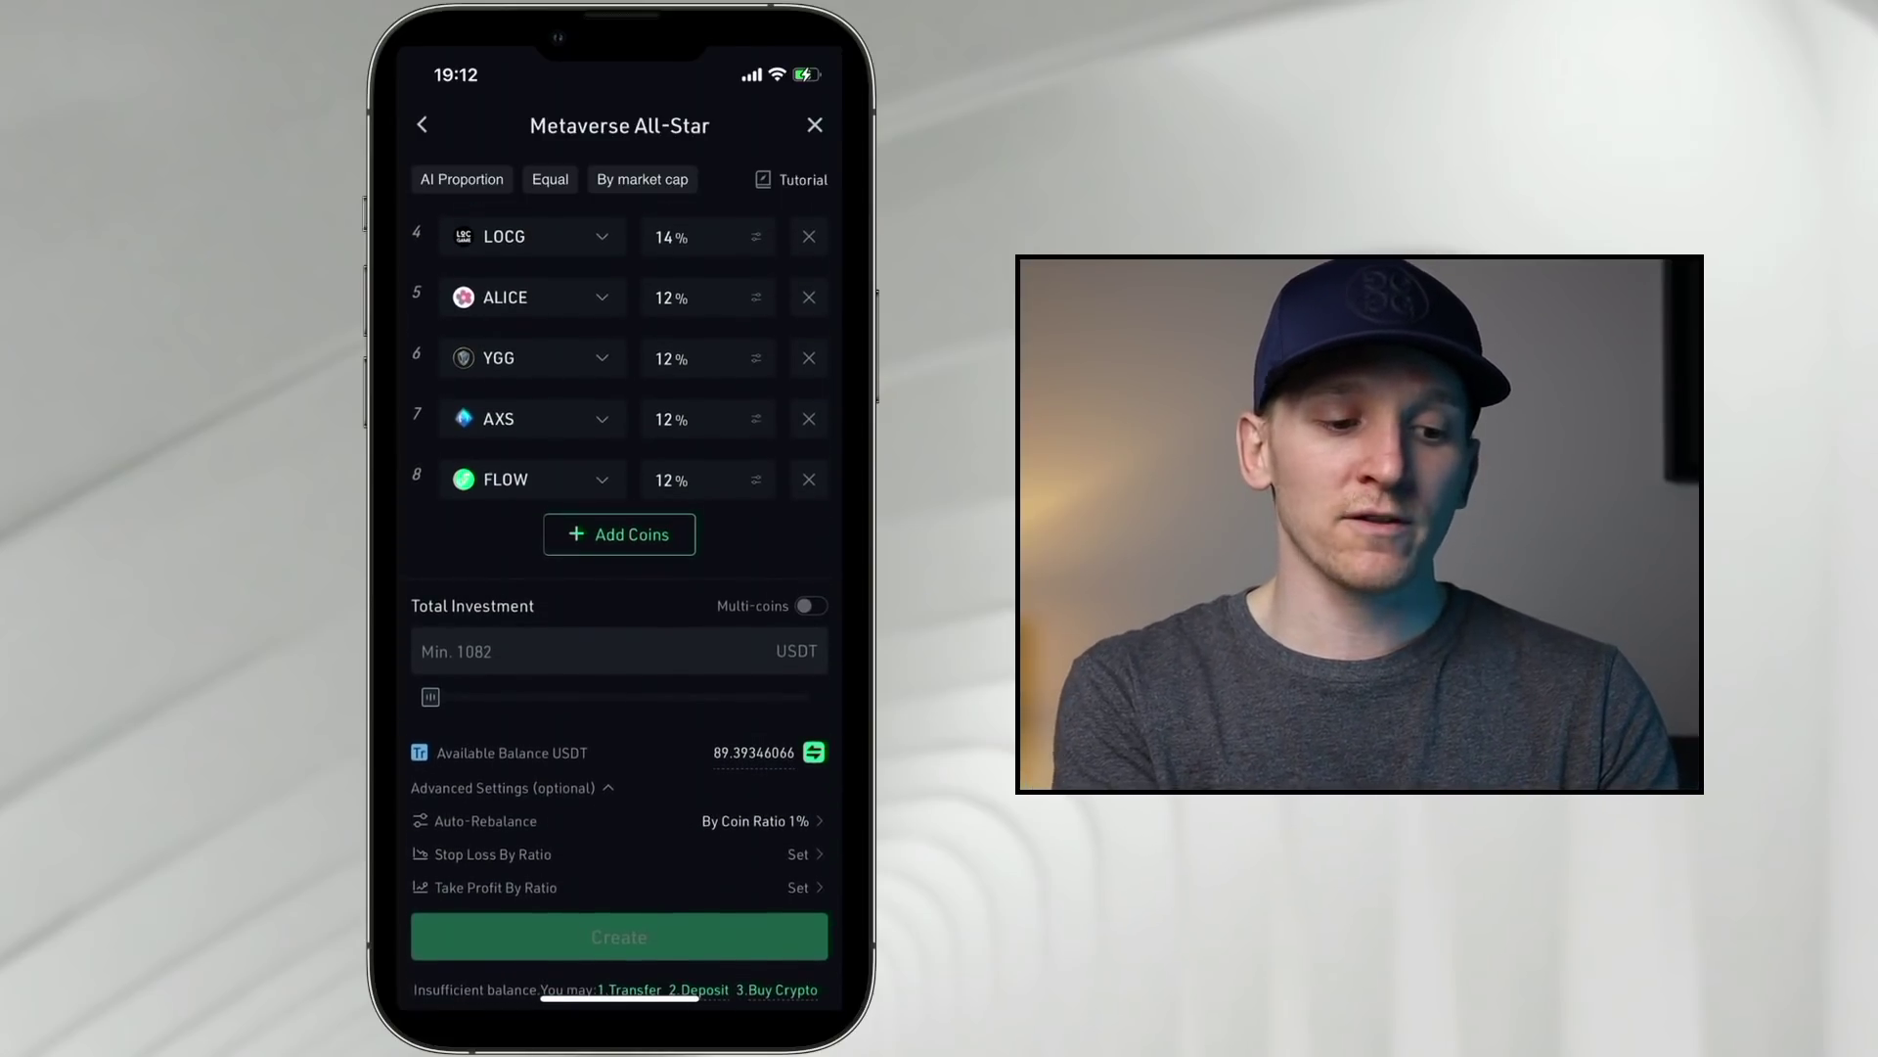
scroll(619, 587, "down", 2)
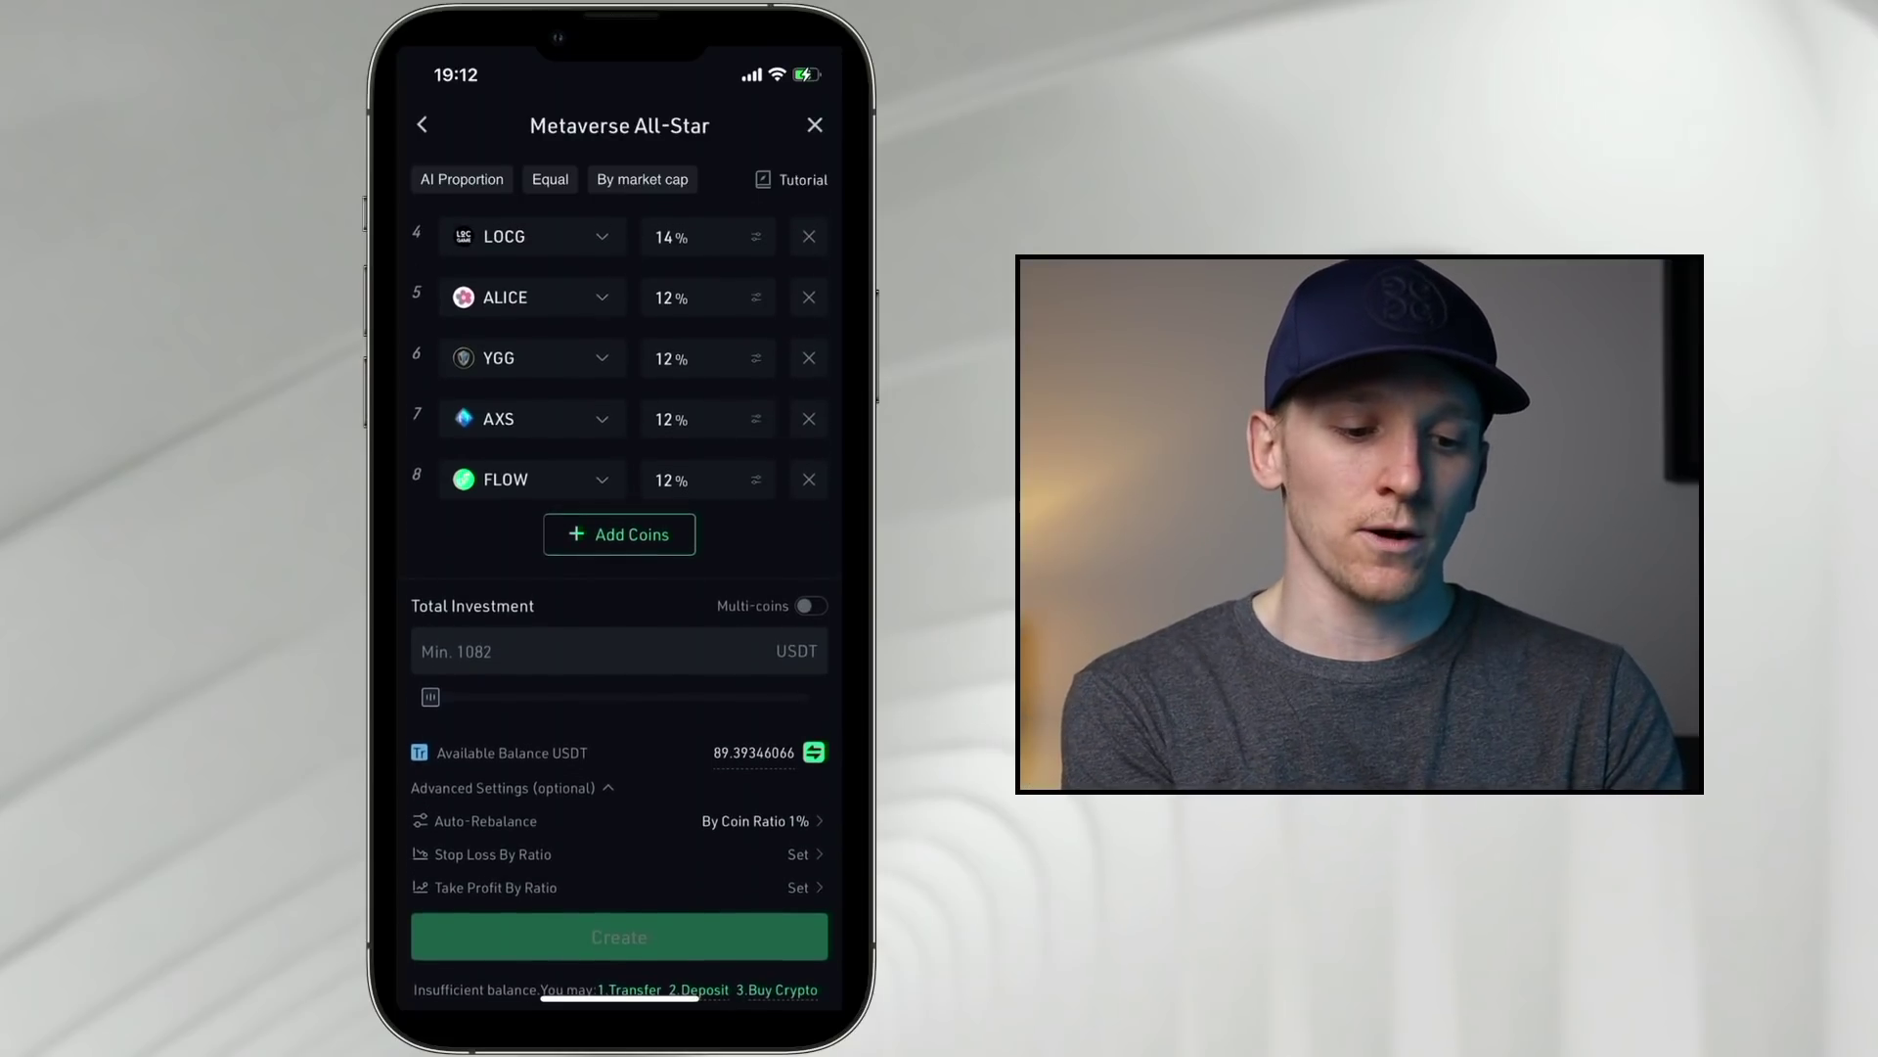
left_click(753, 821)
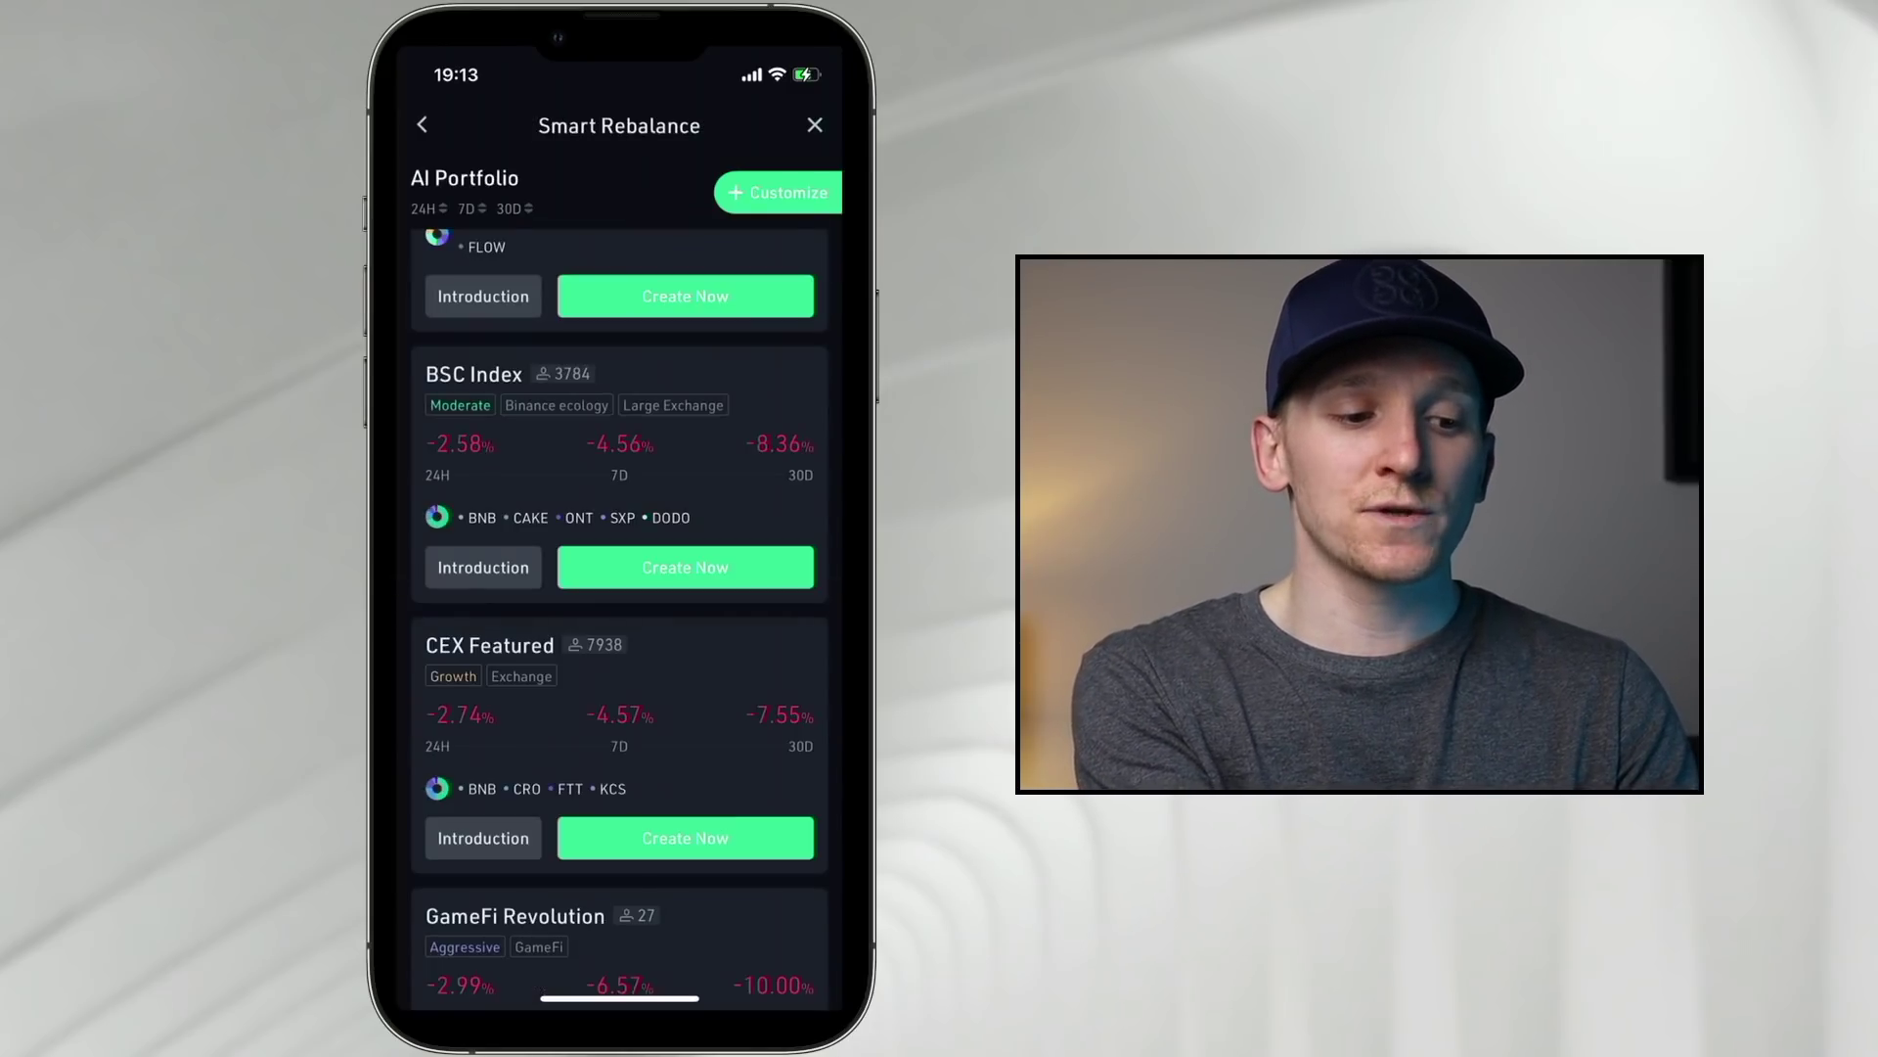
scroll(619, 611, "down", 3)
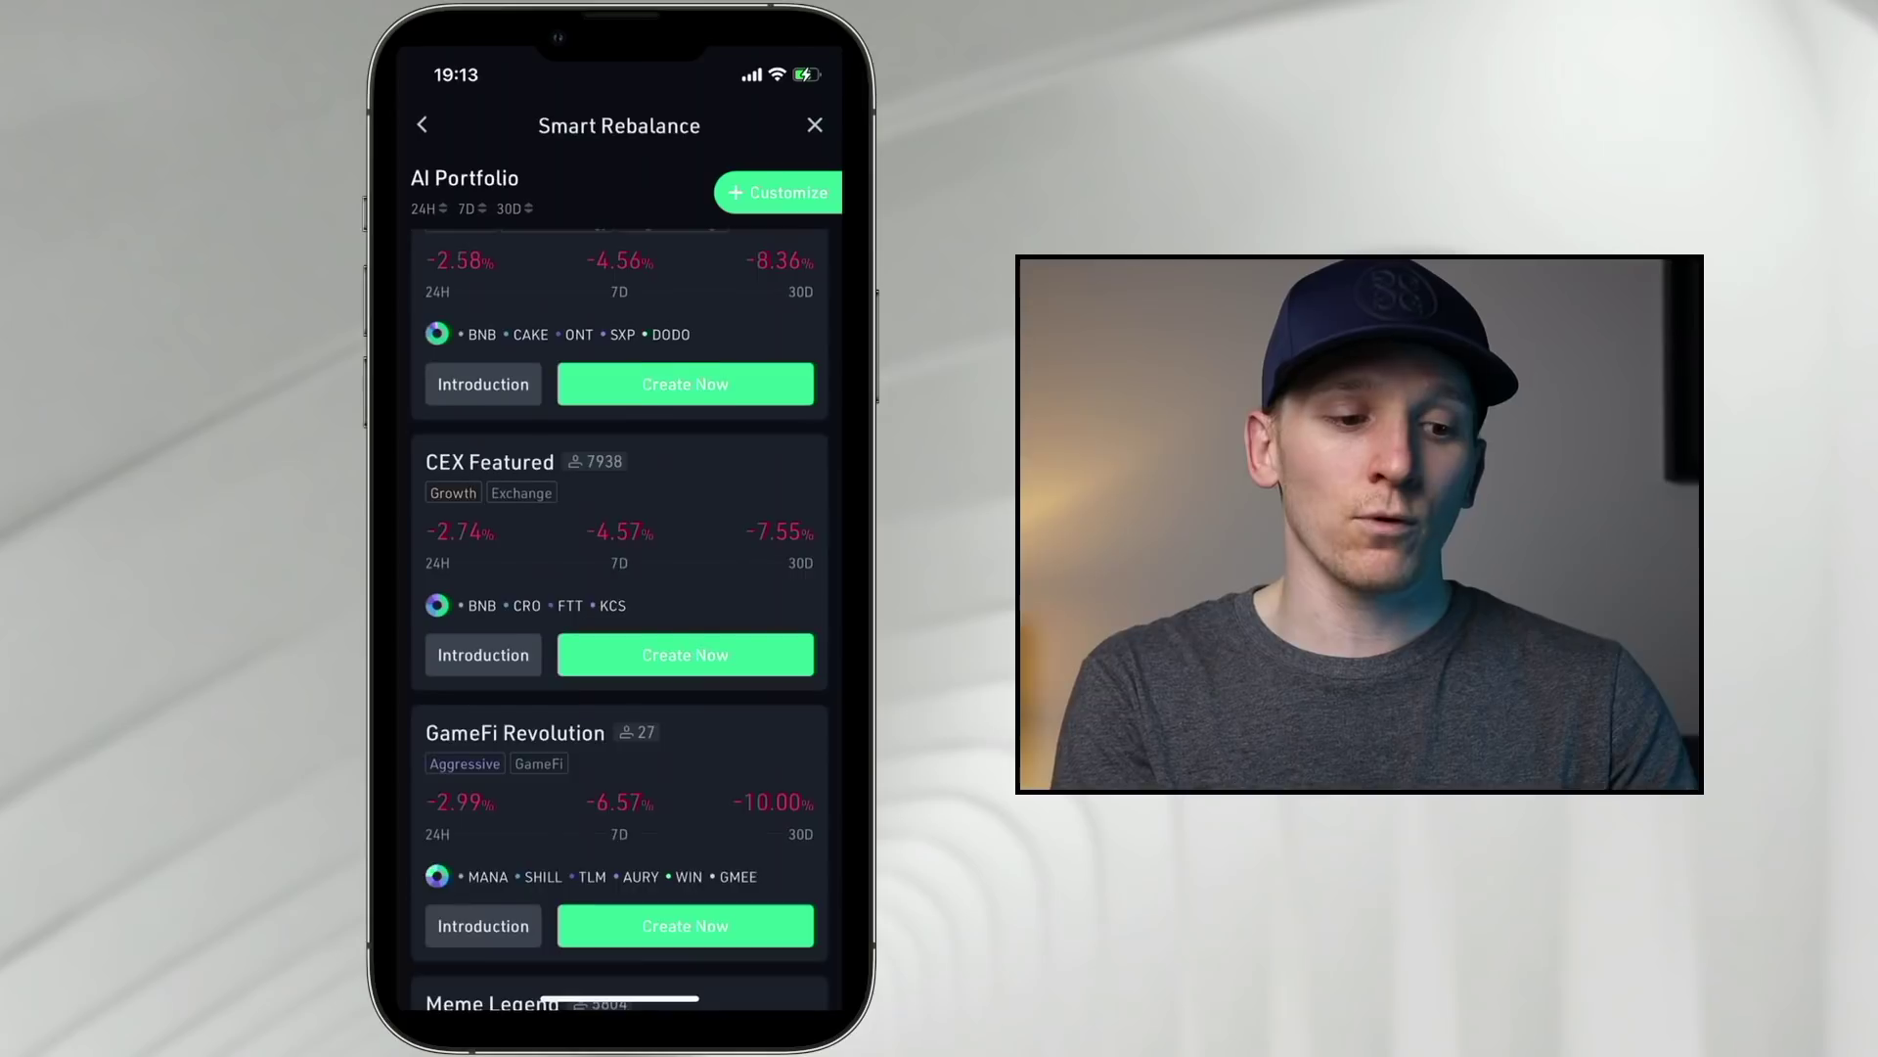
scroll(619, 611, "up", 3)
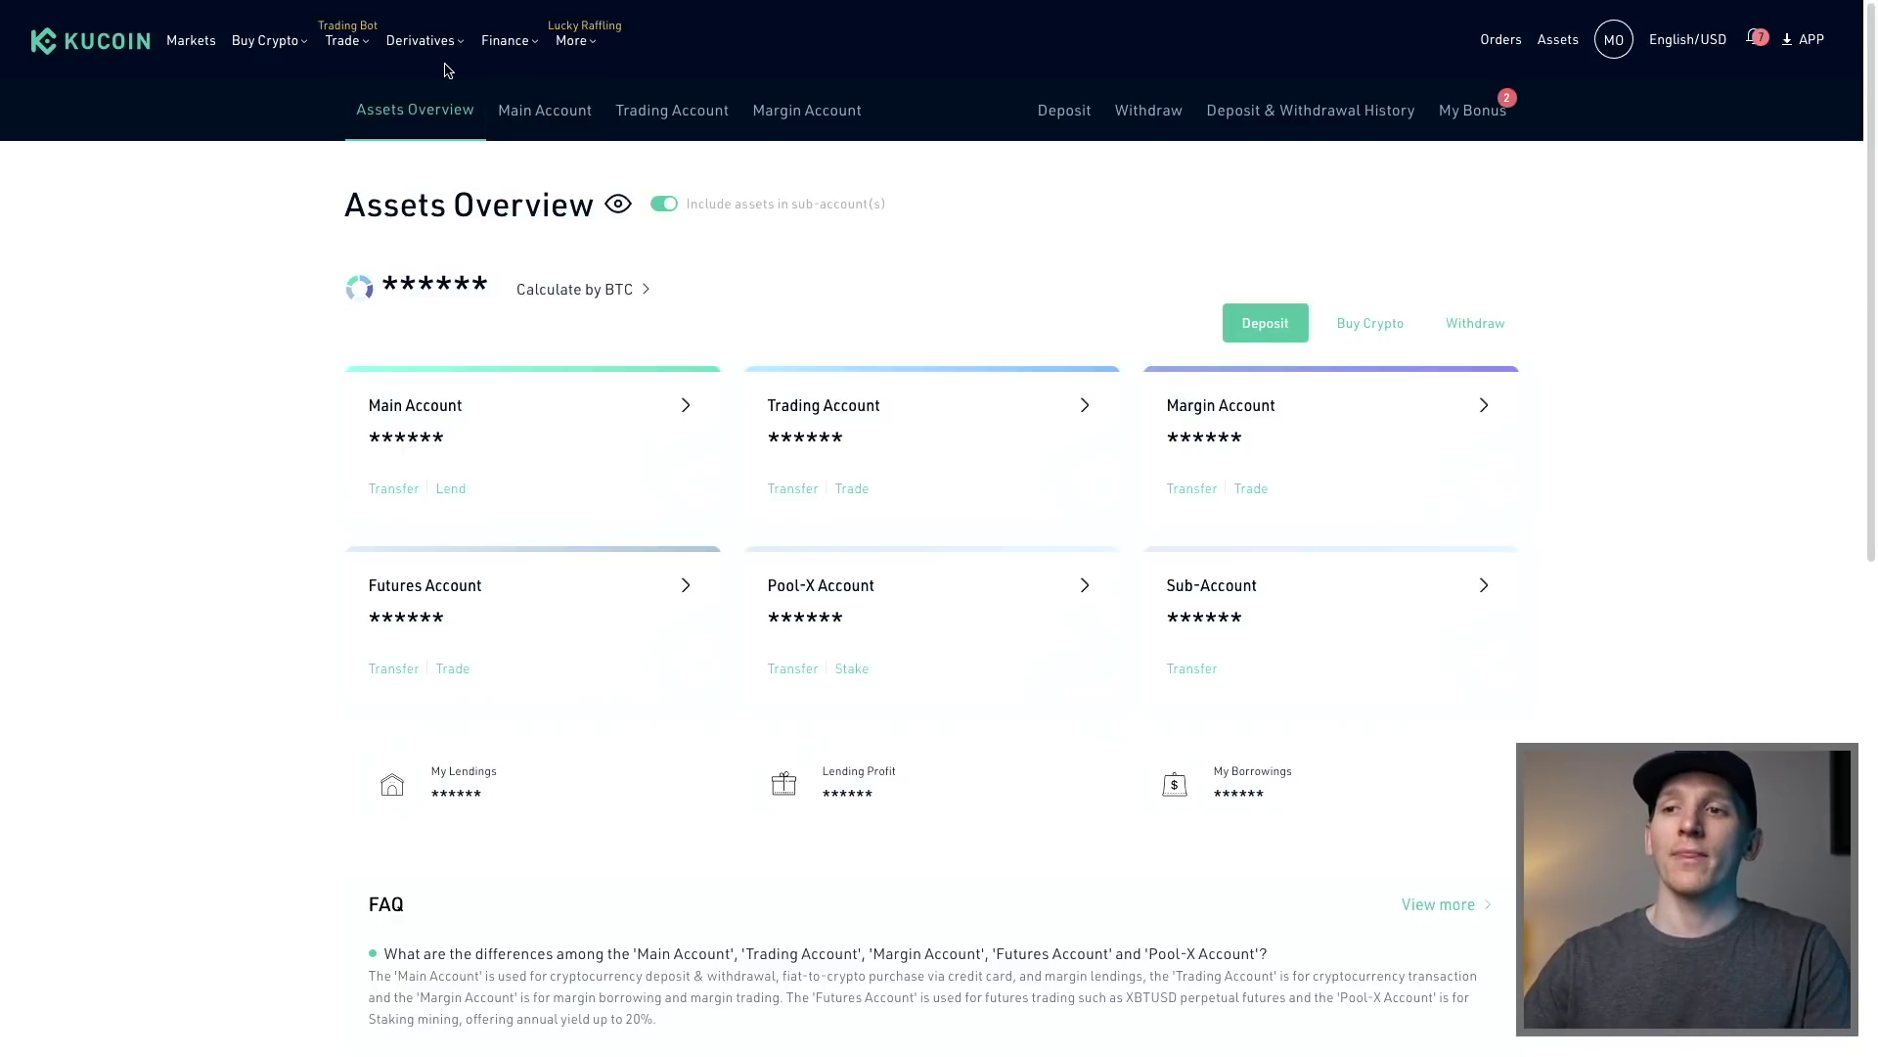
Switch to the KuCoin website, open Crypto Lending and compare the funding market rates for BTC and ETH
mouse_move(510, 49)
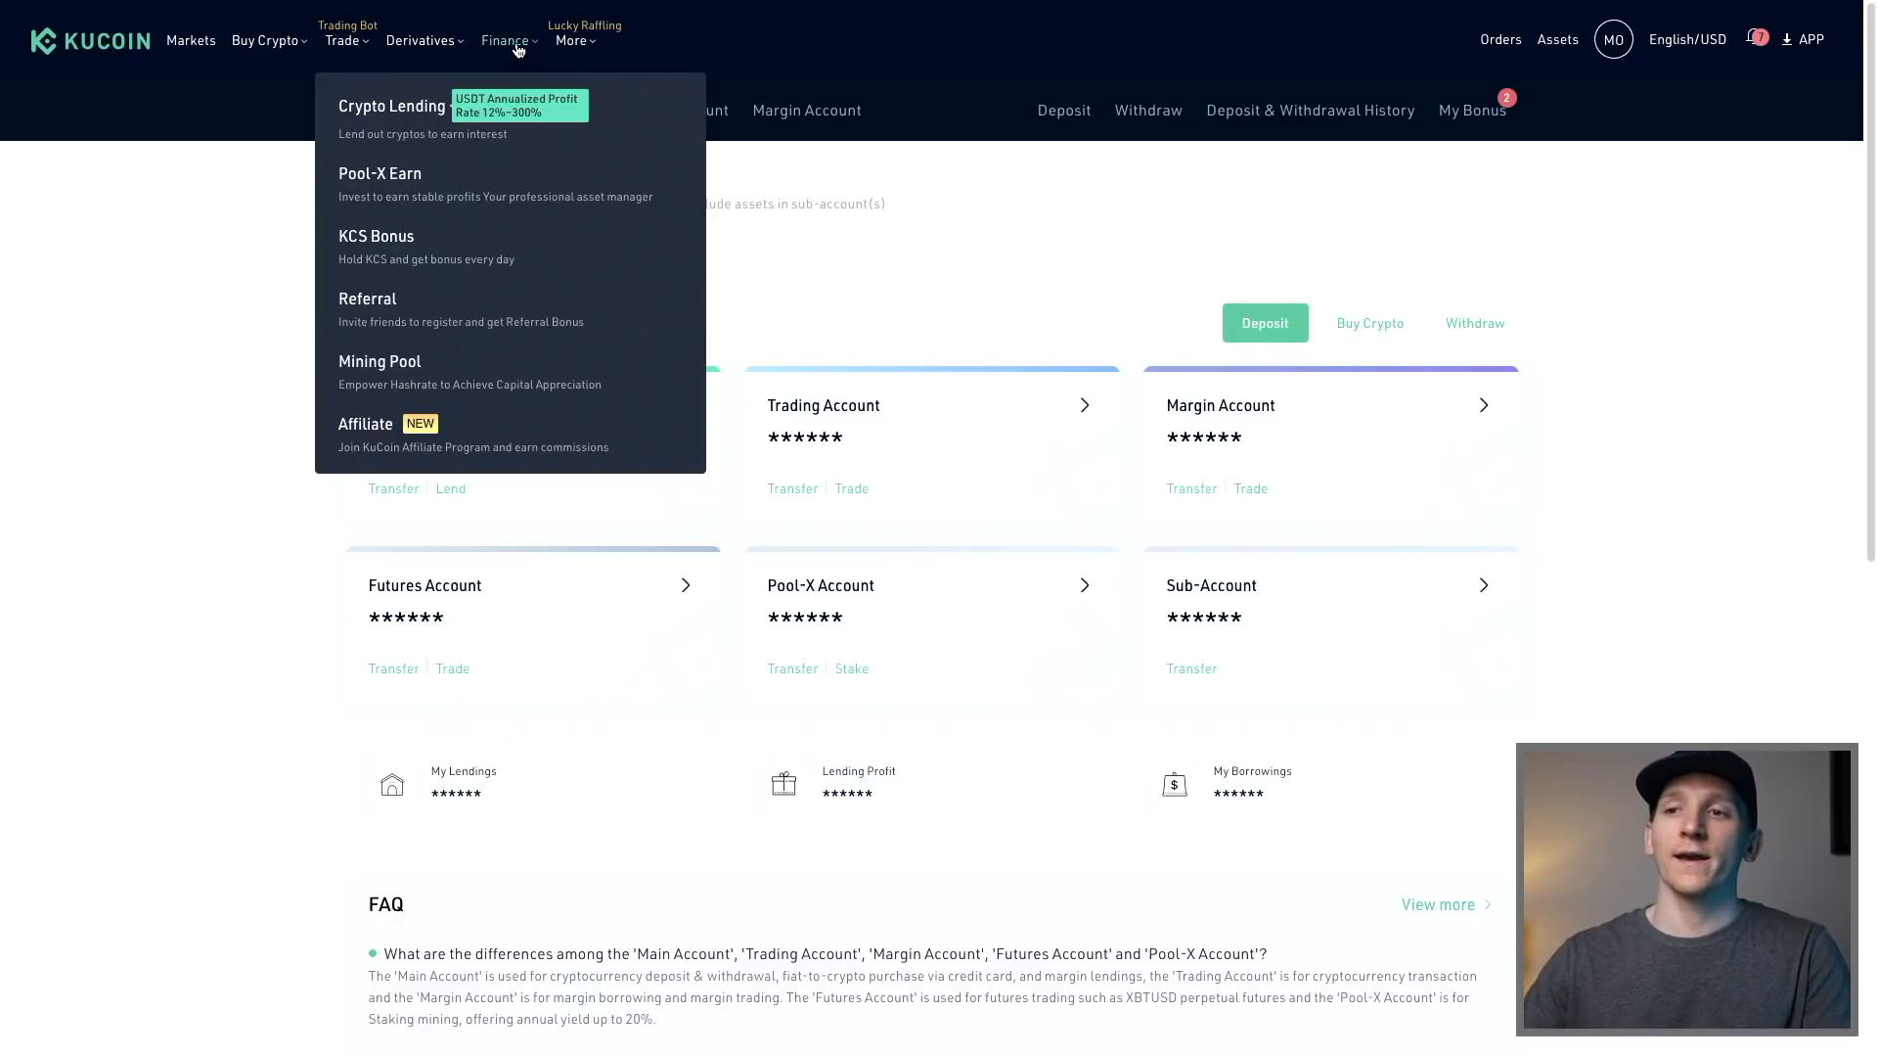
left_click(408, 116)
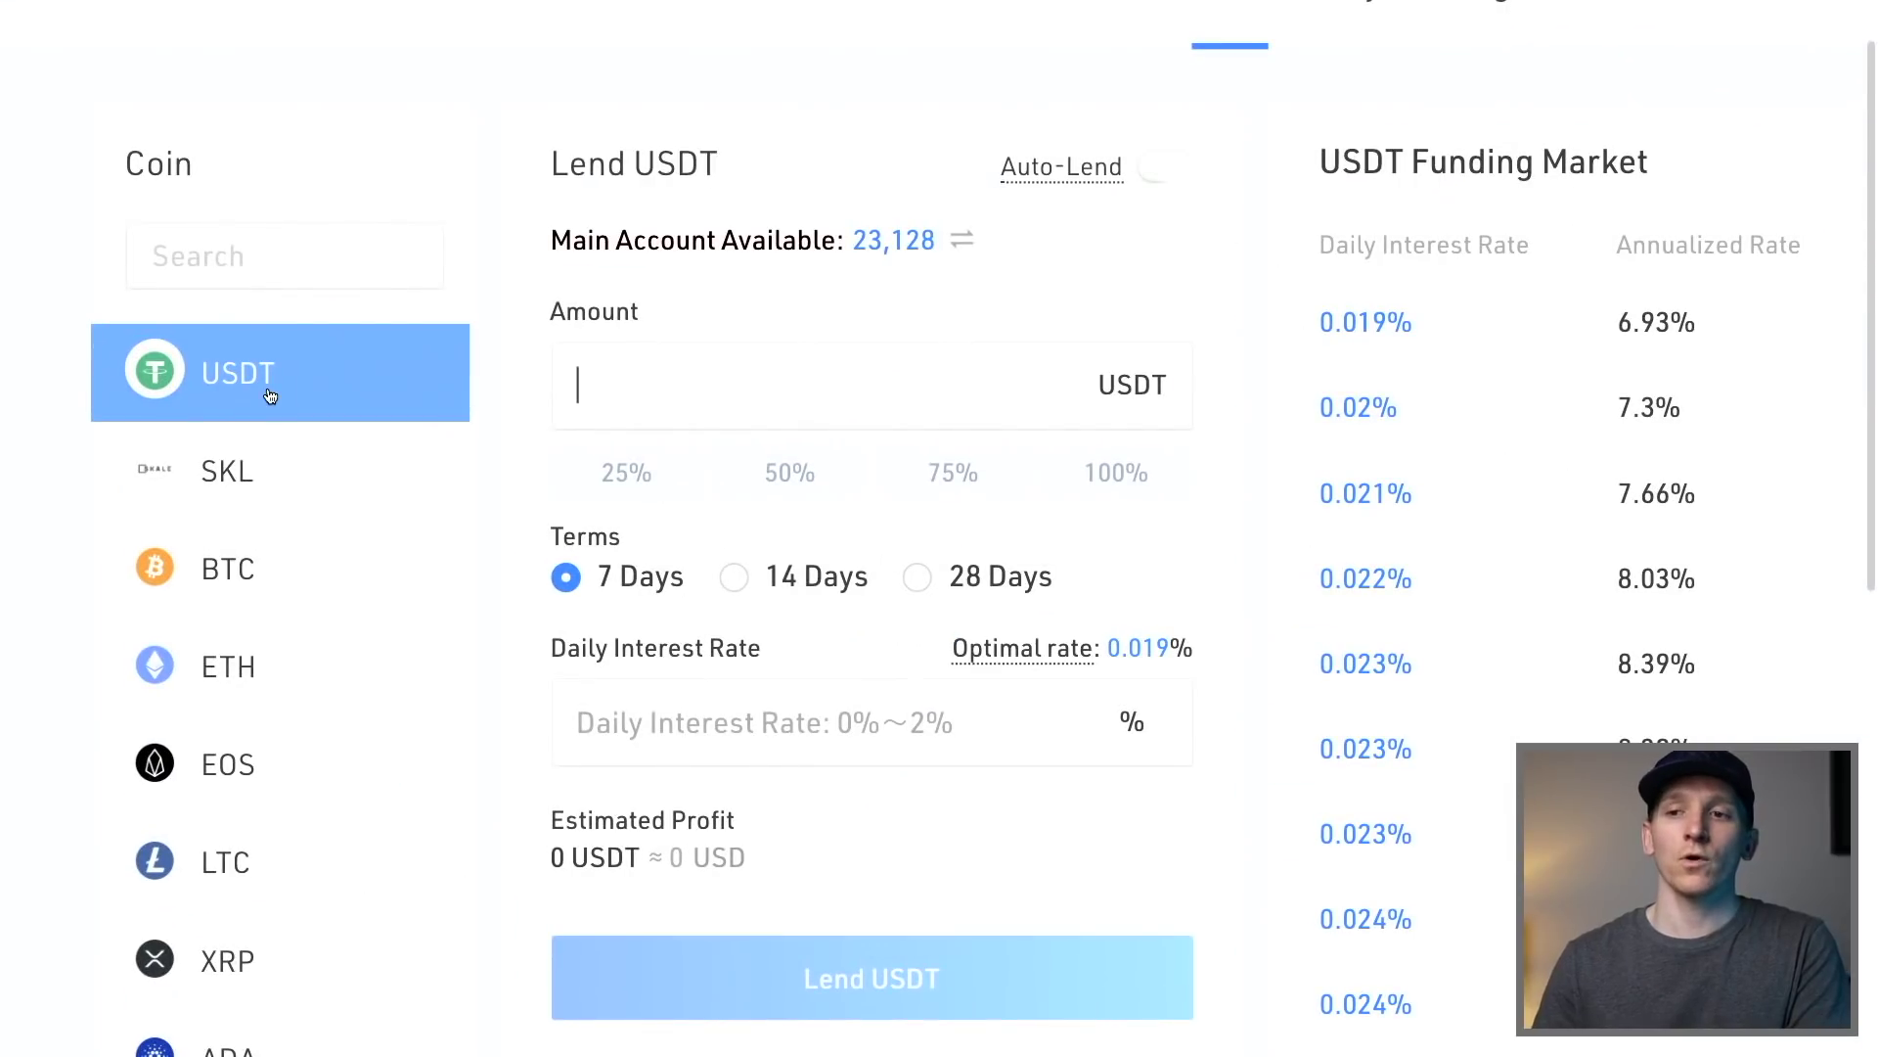
scroll(211, 370, "down", 1)
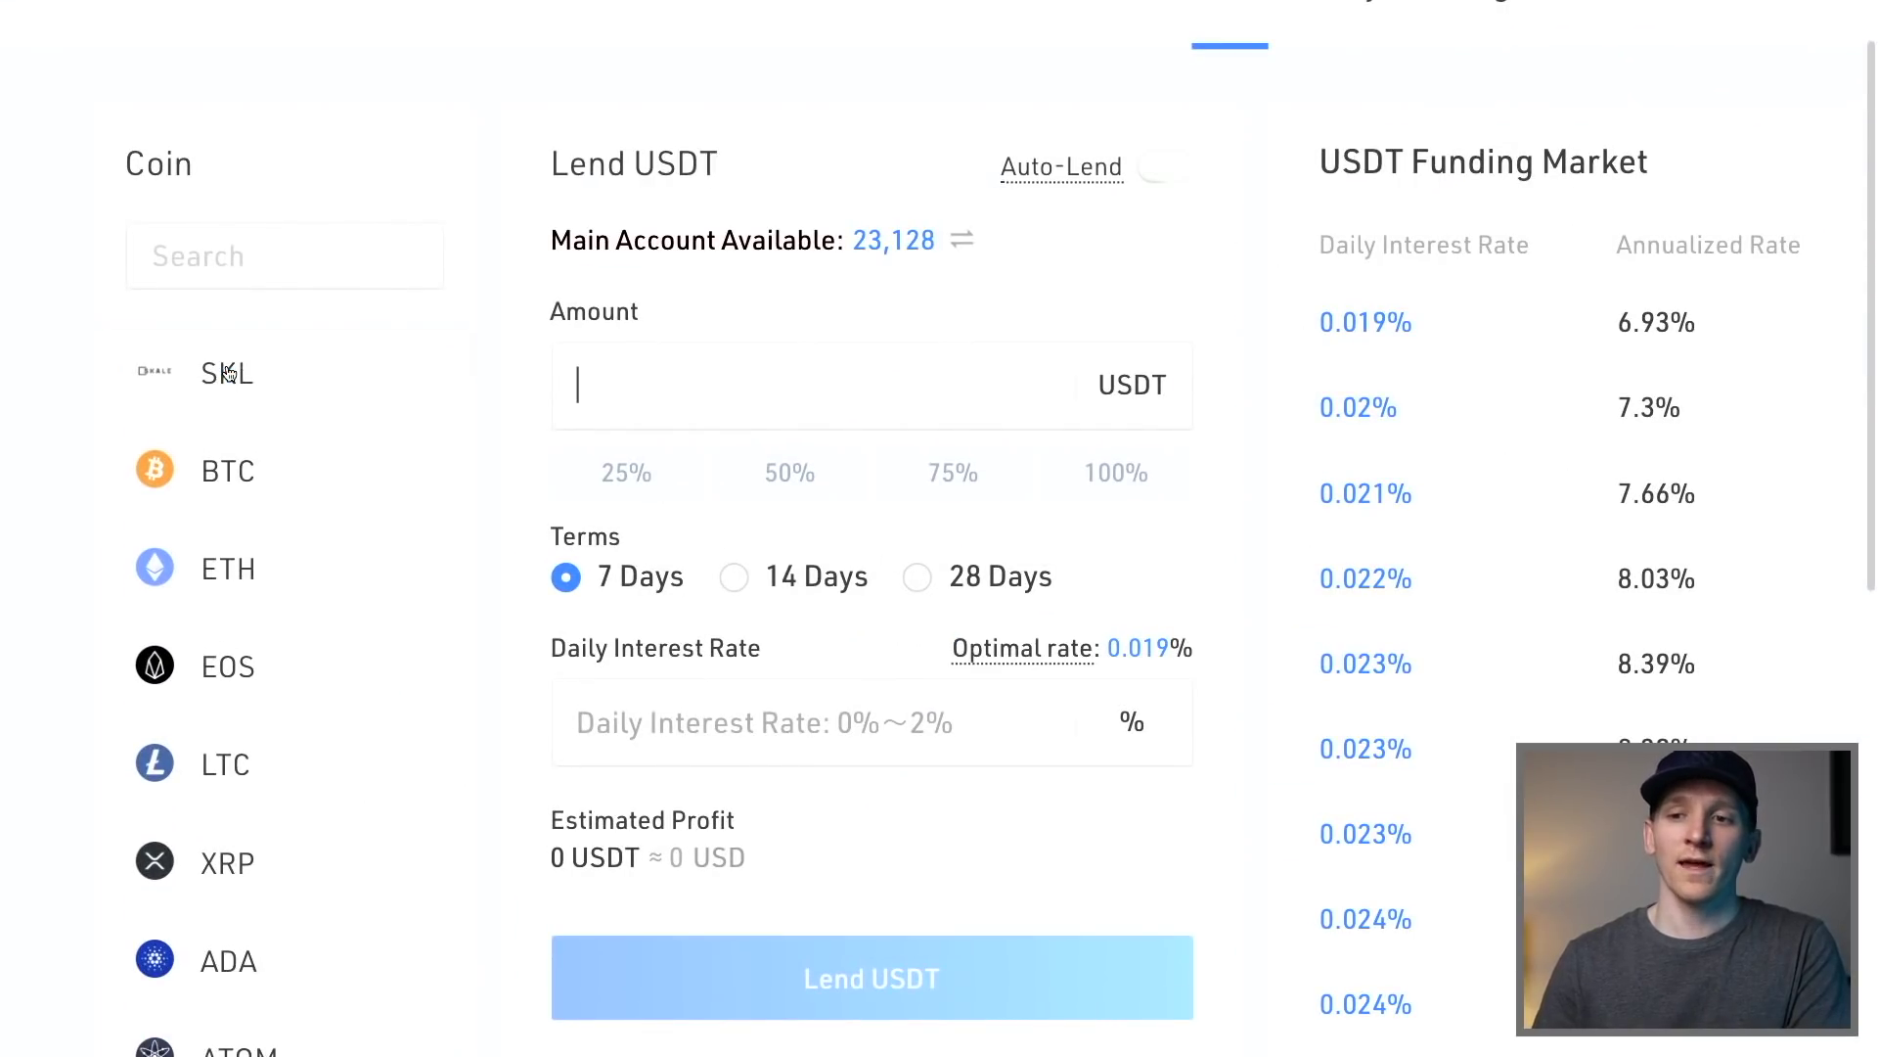
left_click(235, 473)
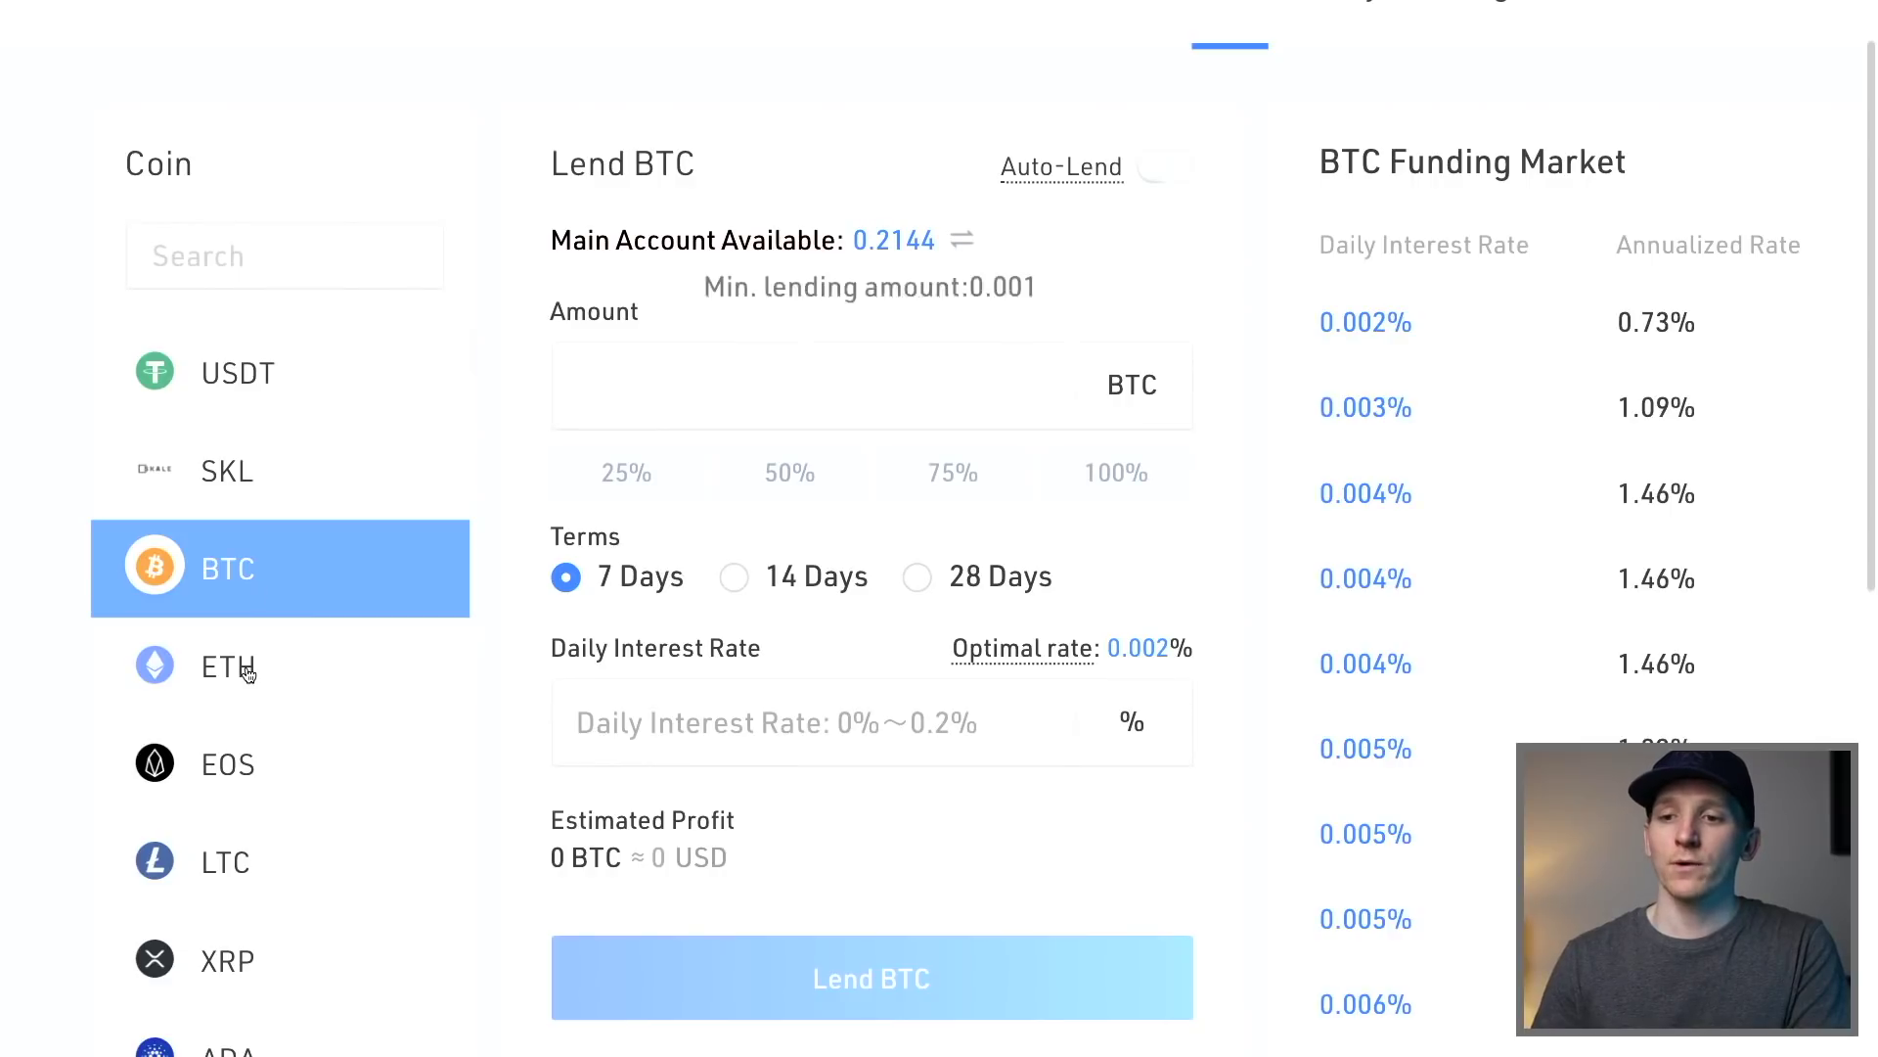
left_click(249, 675)
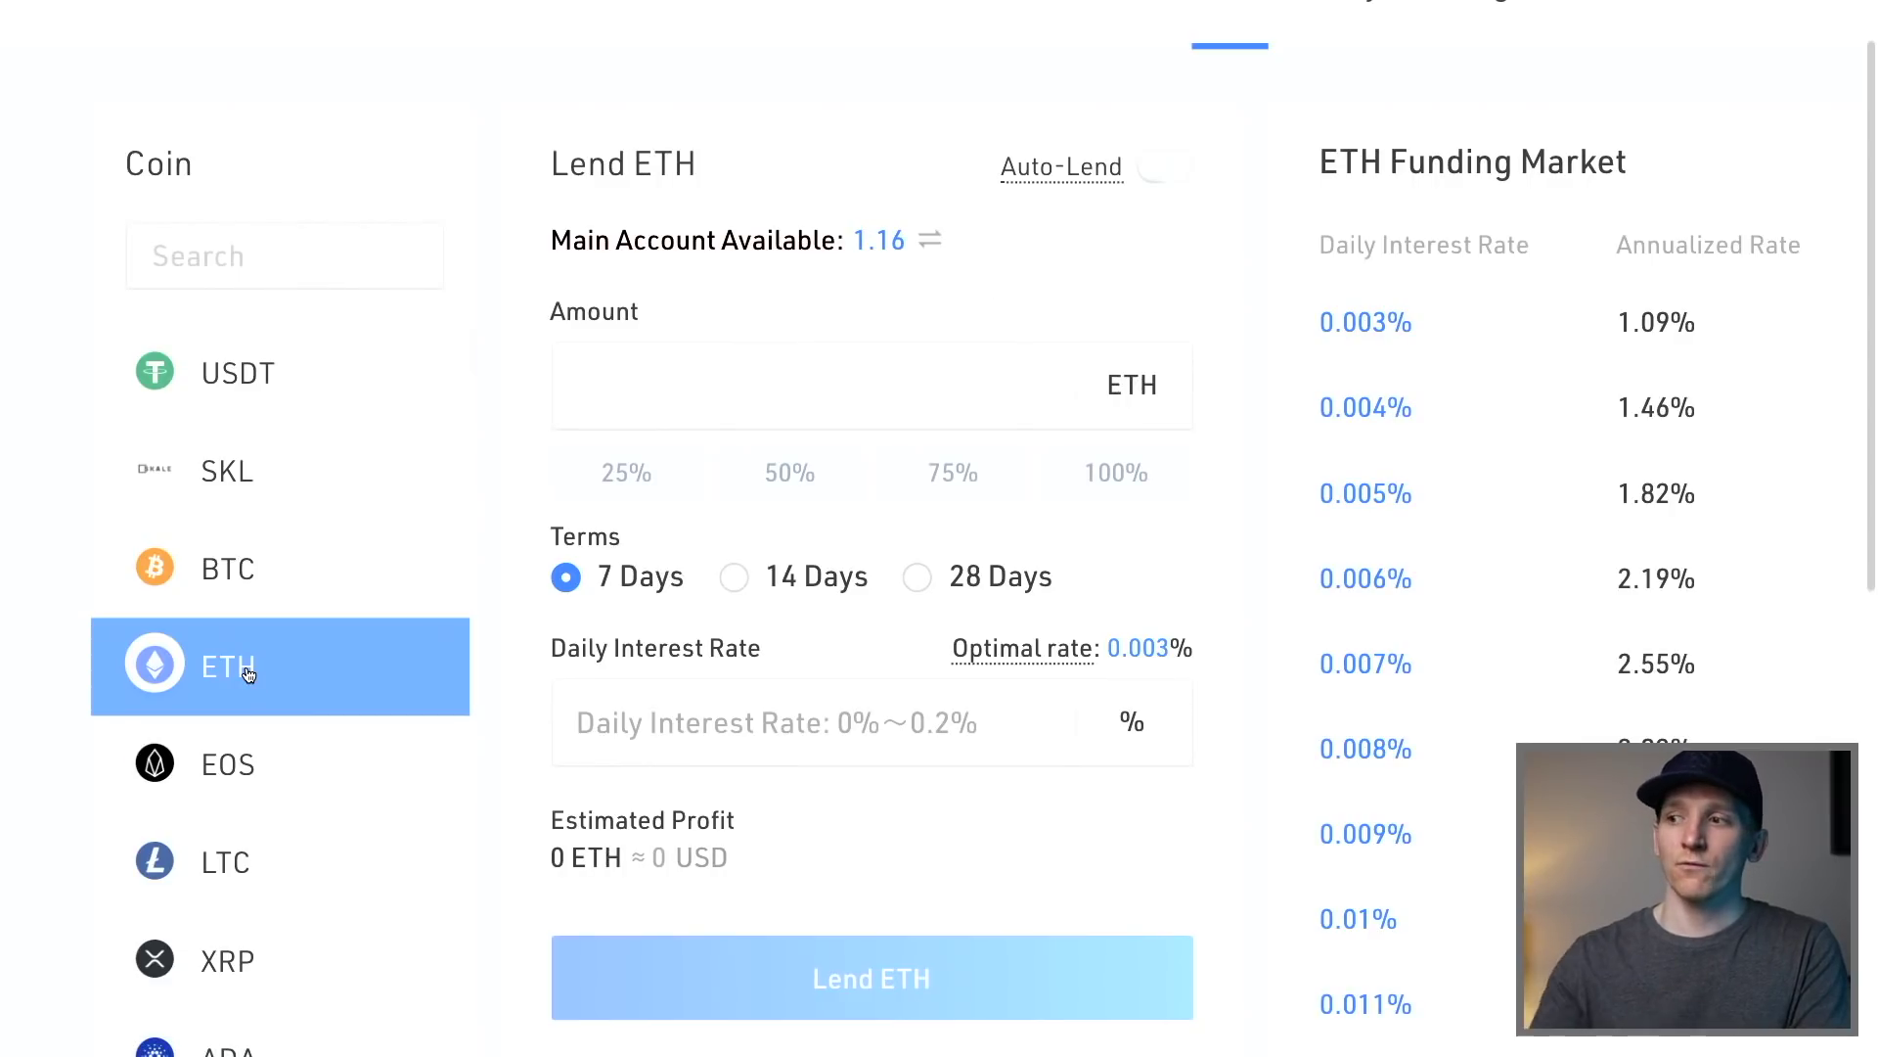
scroll(1541, 342, "right", 2)
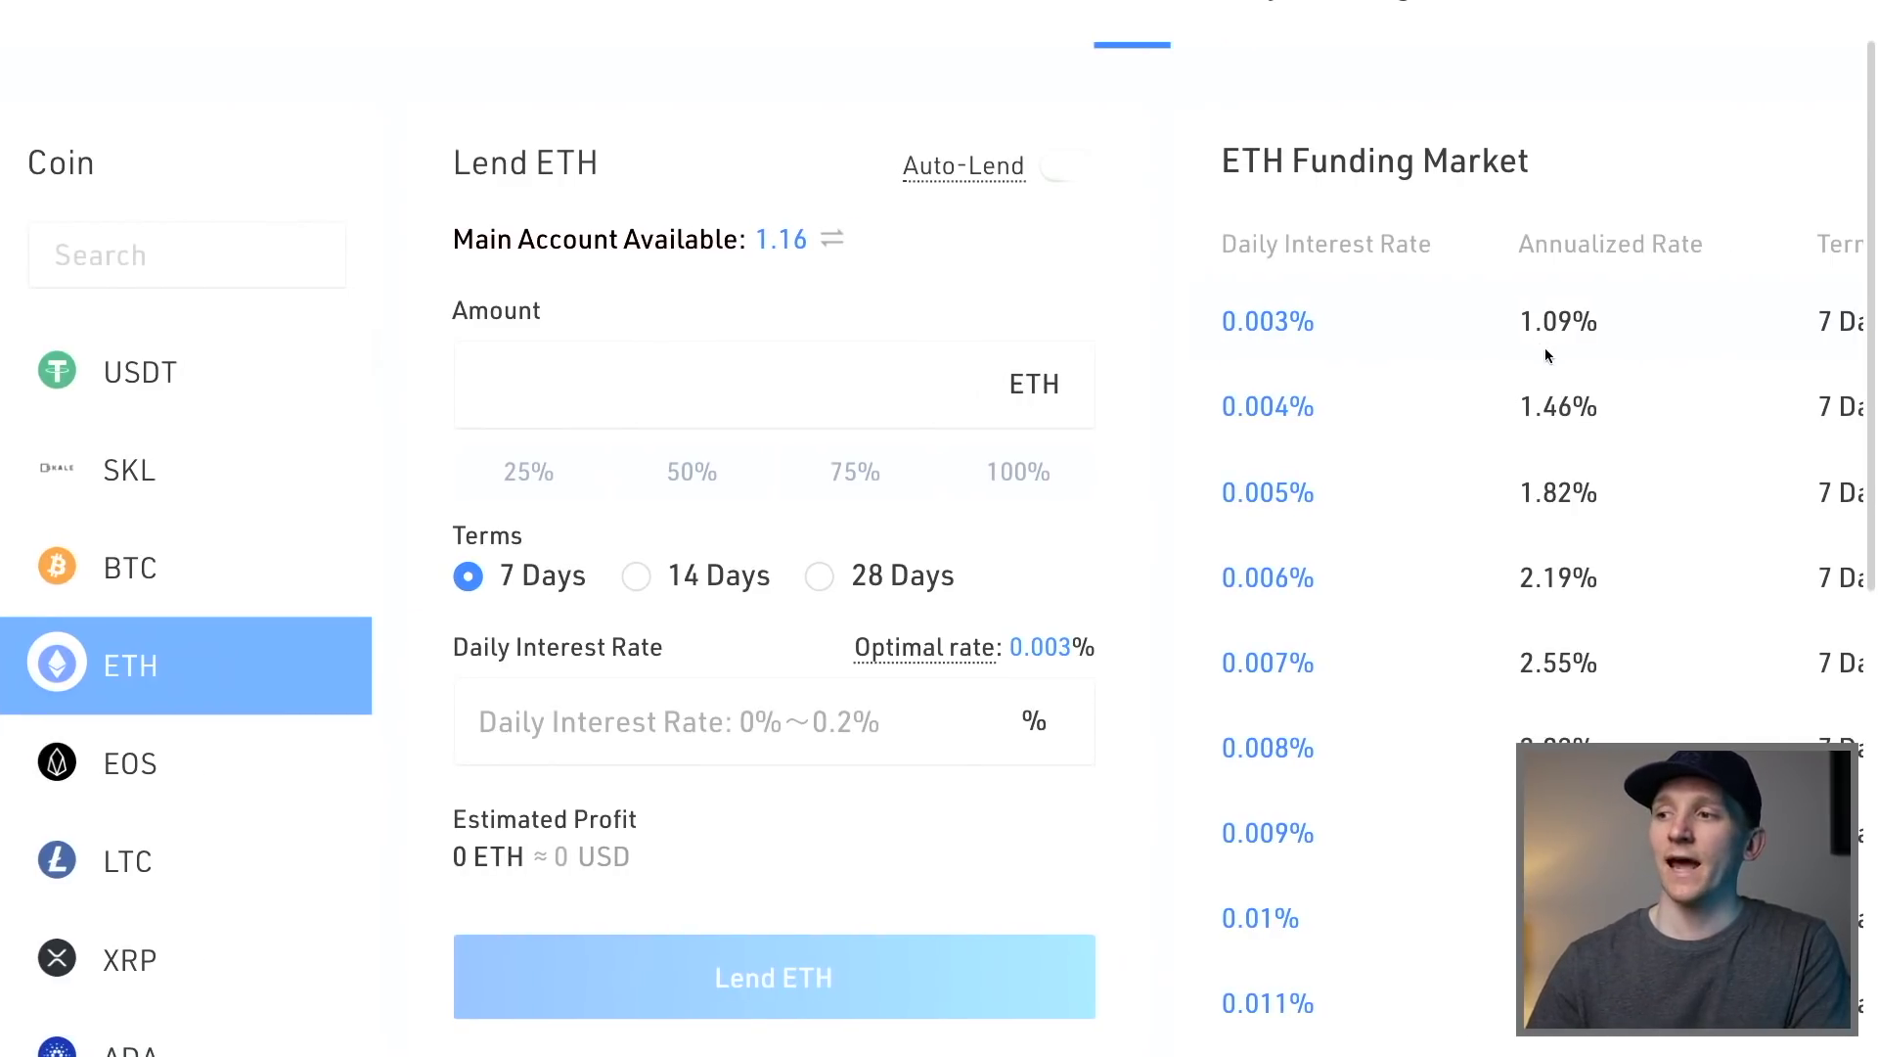
scroll(1539, 331, "left", 2)
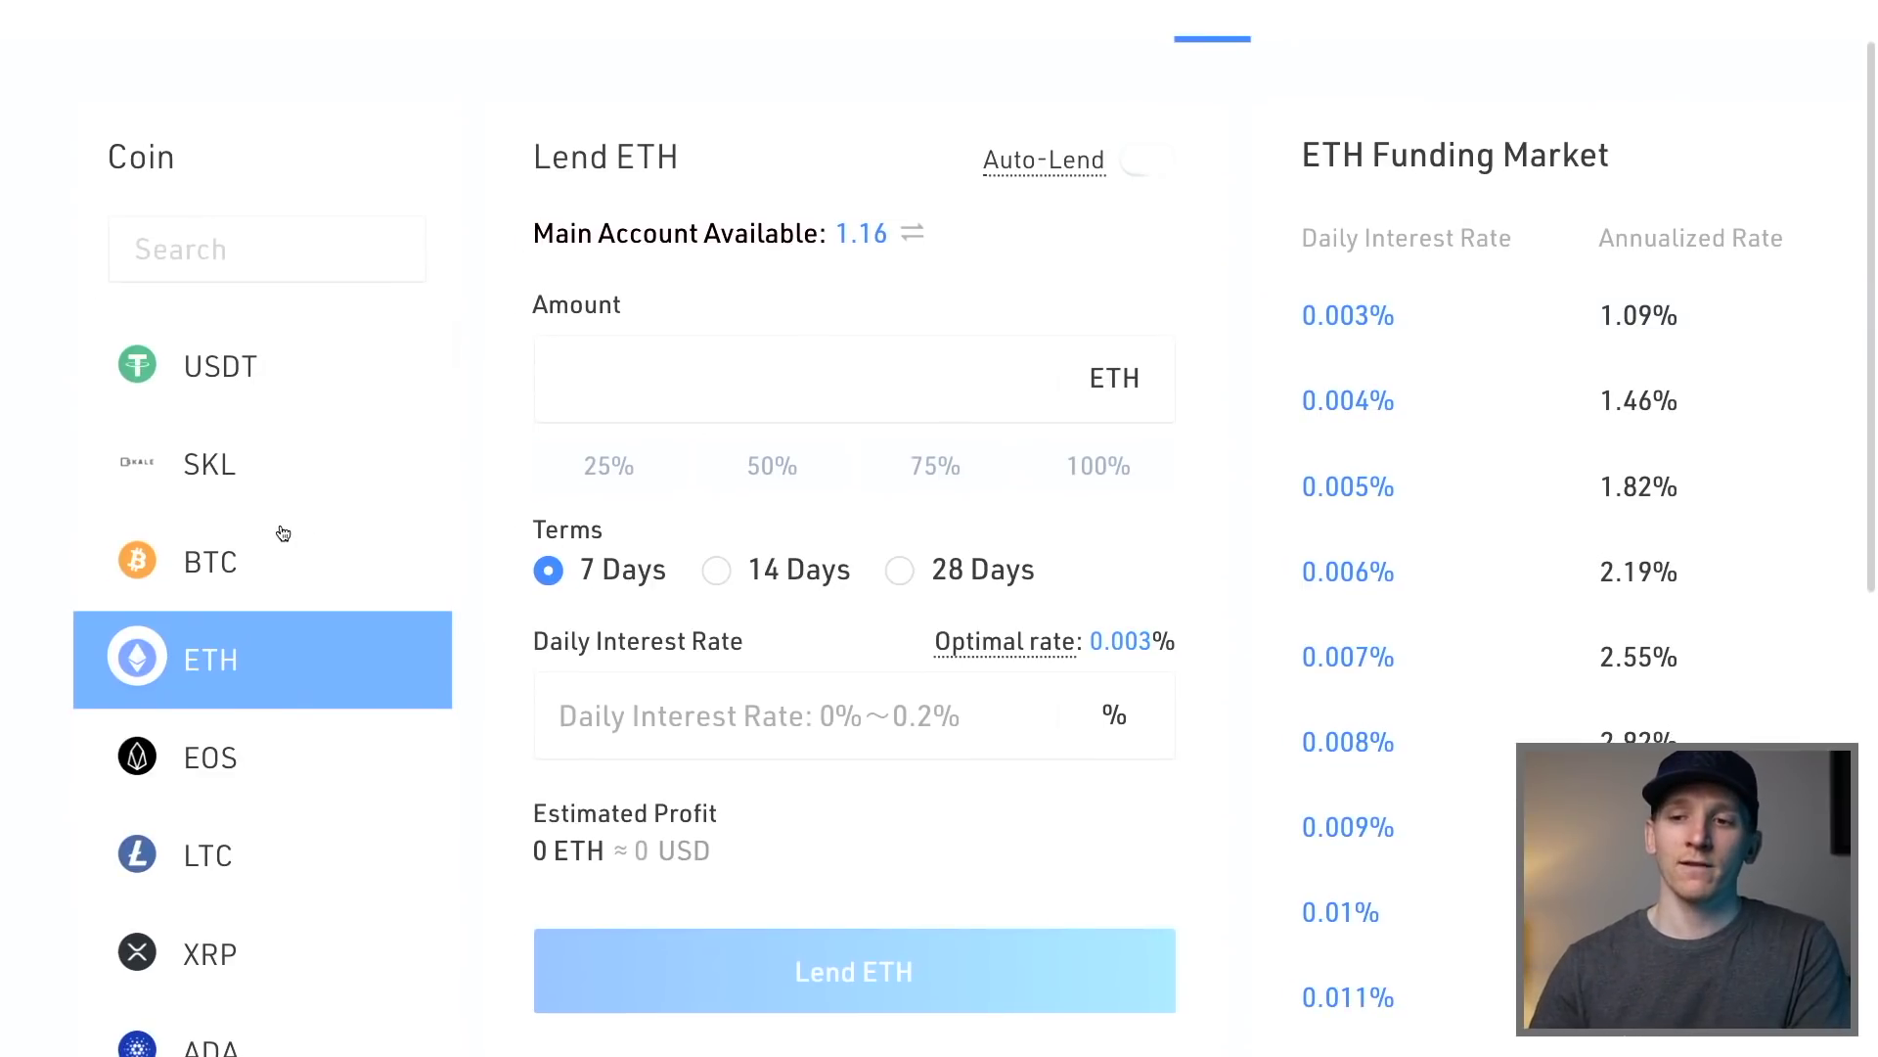
left_click(207, 563)
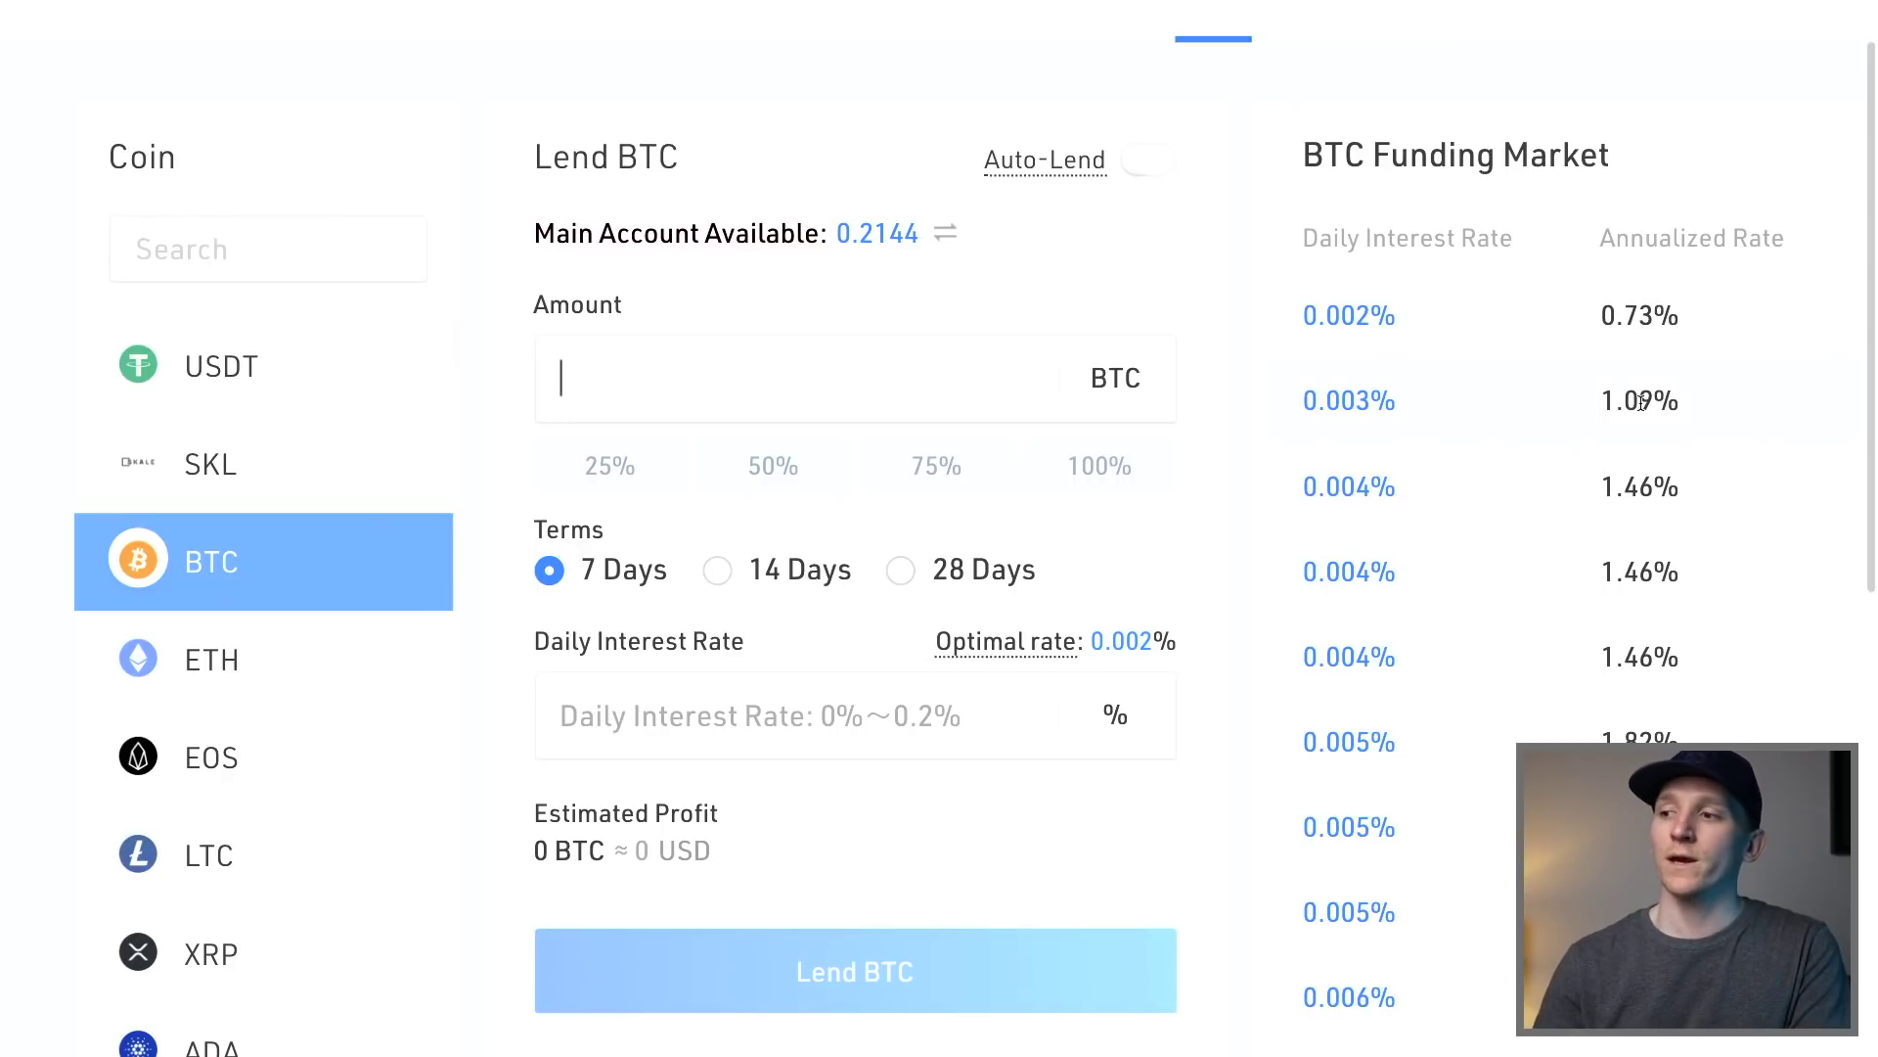
Select USDT as the coin to lend and check its annualized rates in the funding market
left_click(213, 384)
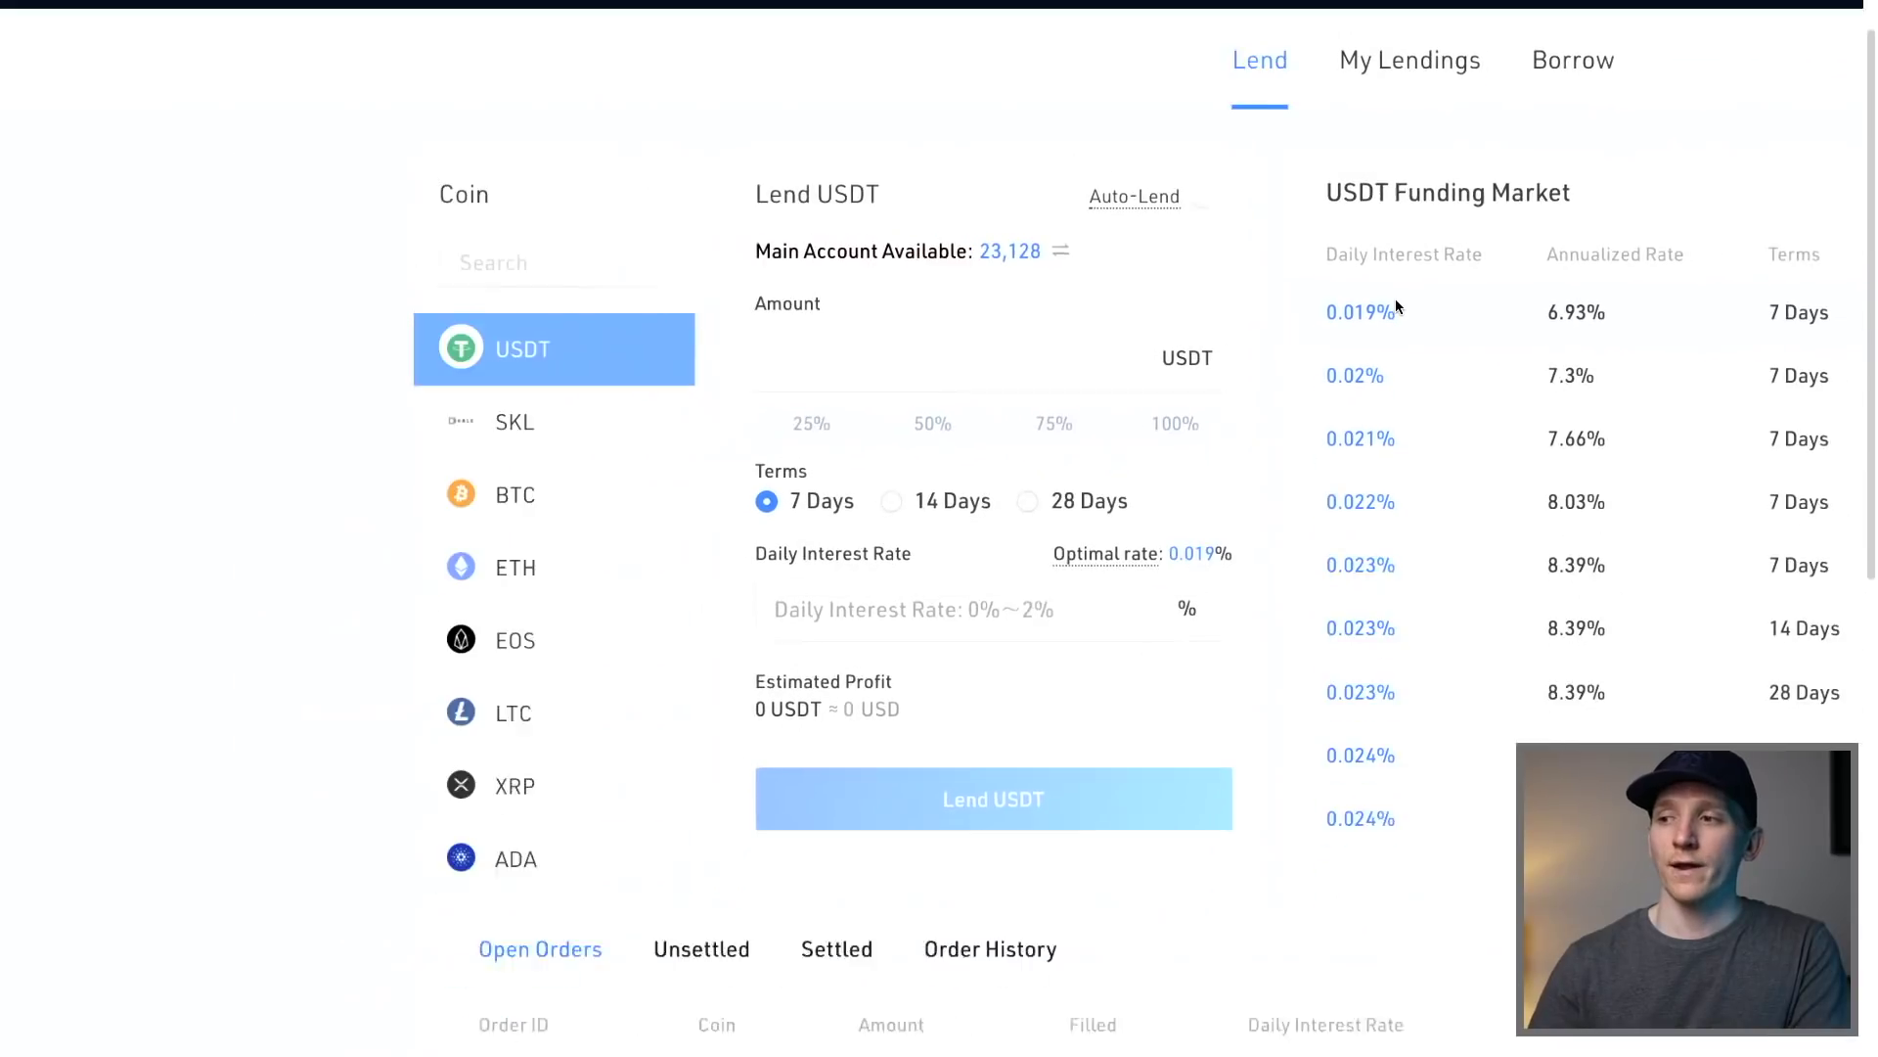
scroll(1396, 300, "right", 2)
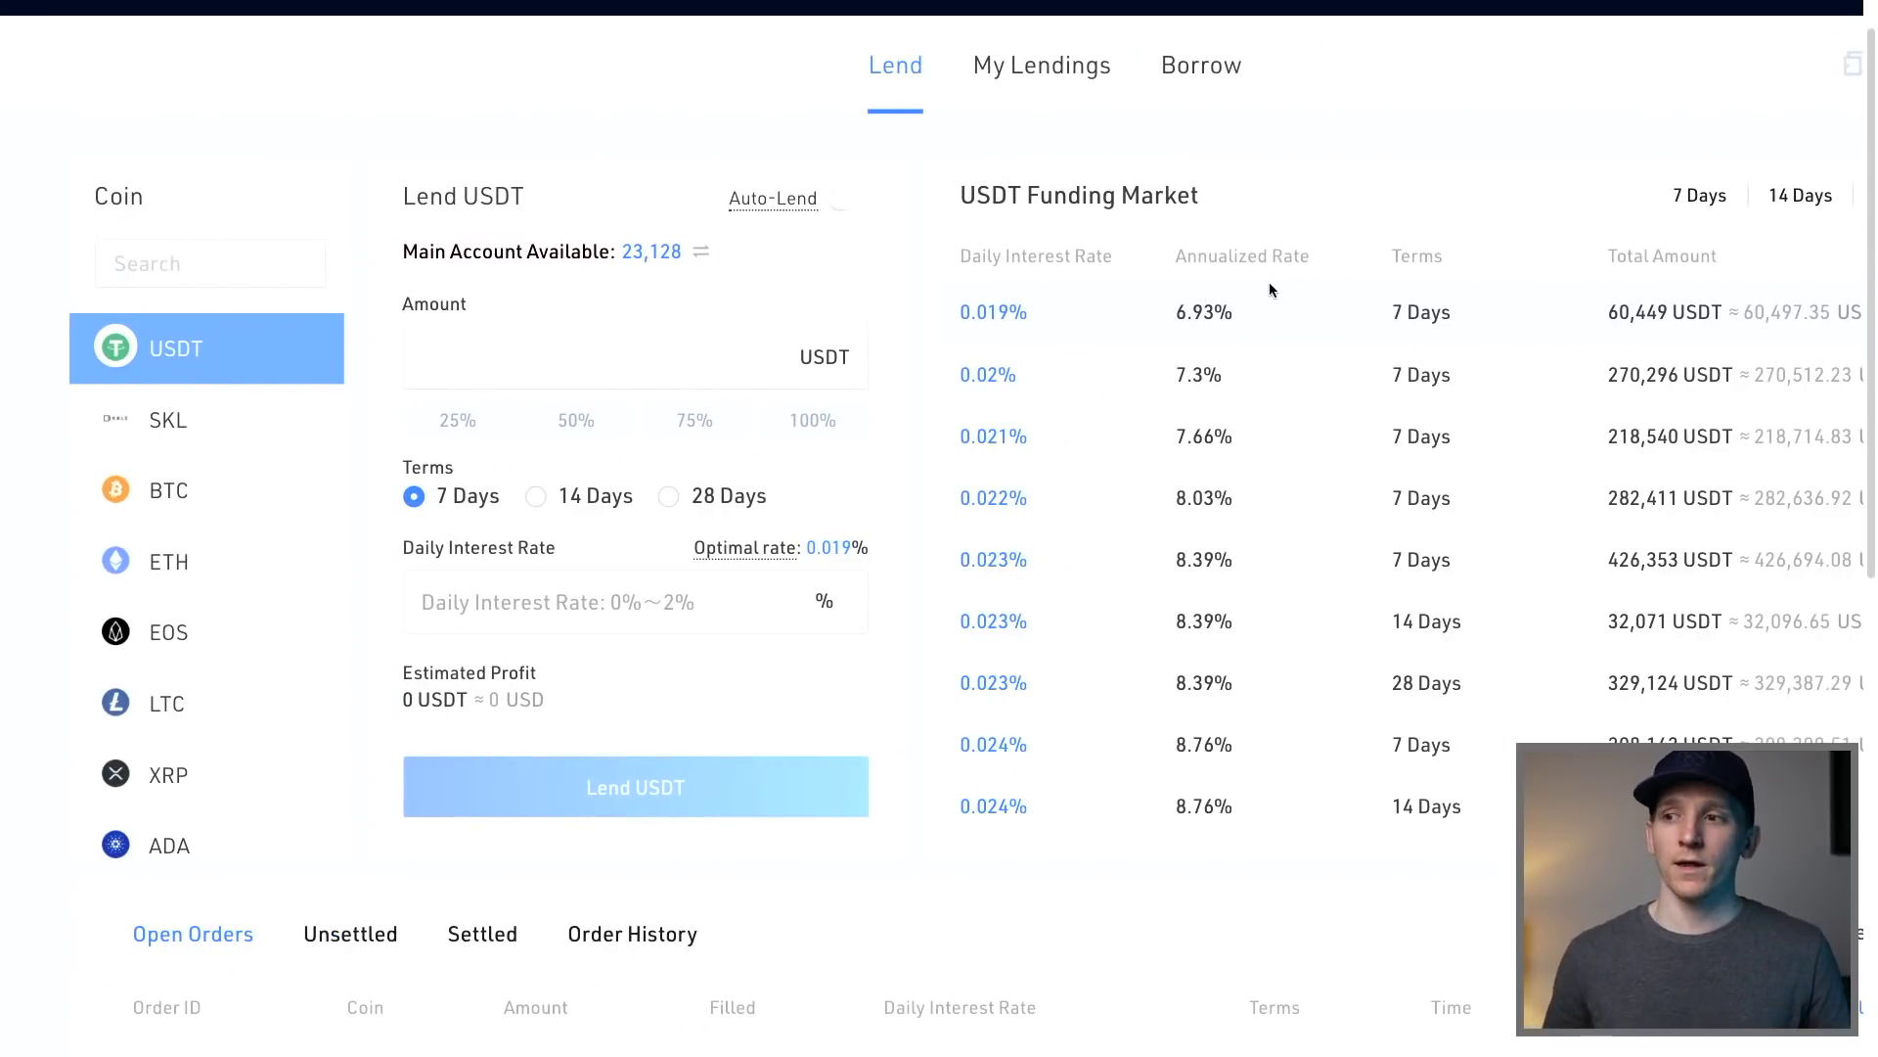
left_click_drag(1235, 313, 1150, 315)
left_click(1213, 315)
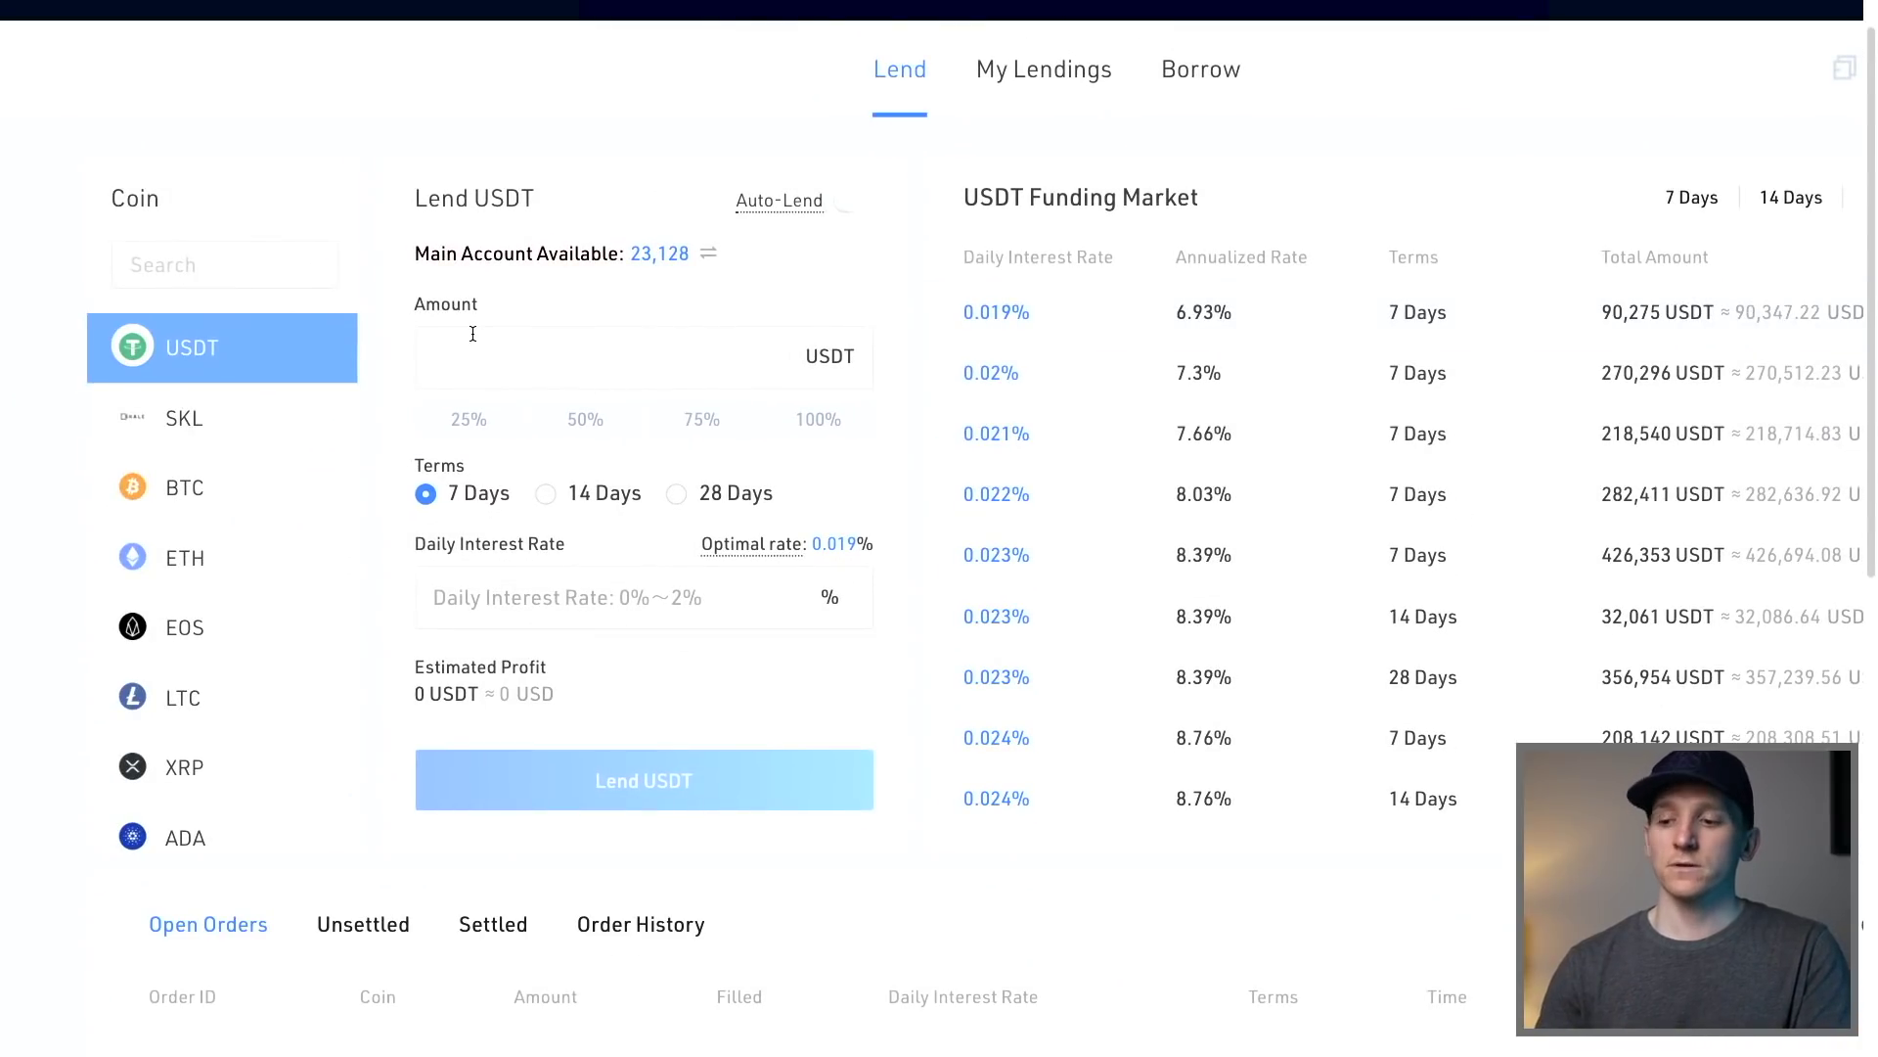
Fill in a lending order of 1000 USDT with a 7-day term and a daily interest rate of 0.019%
type("1000")
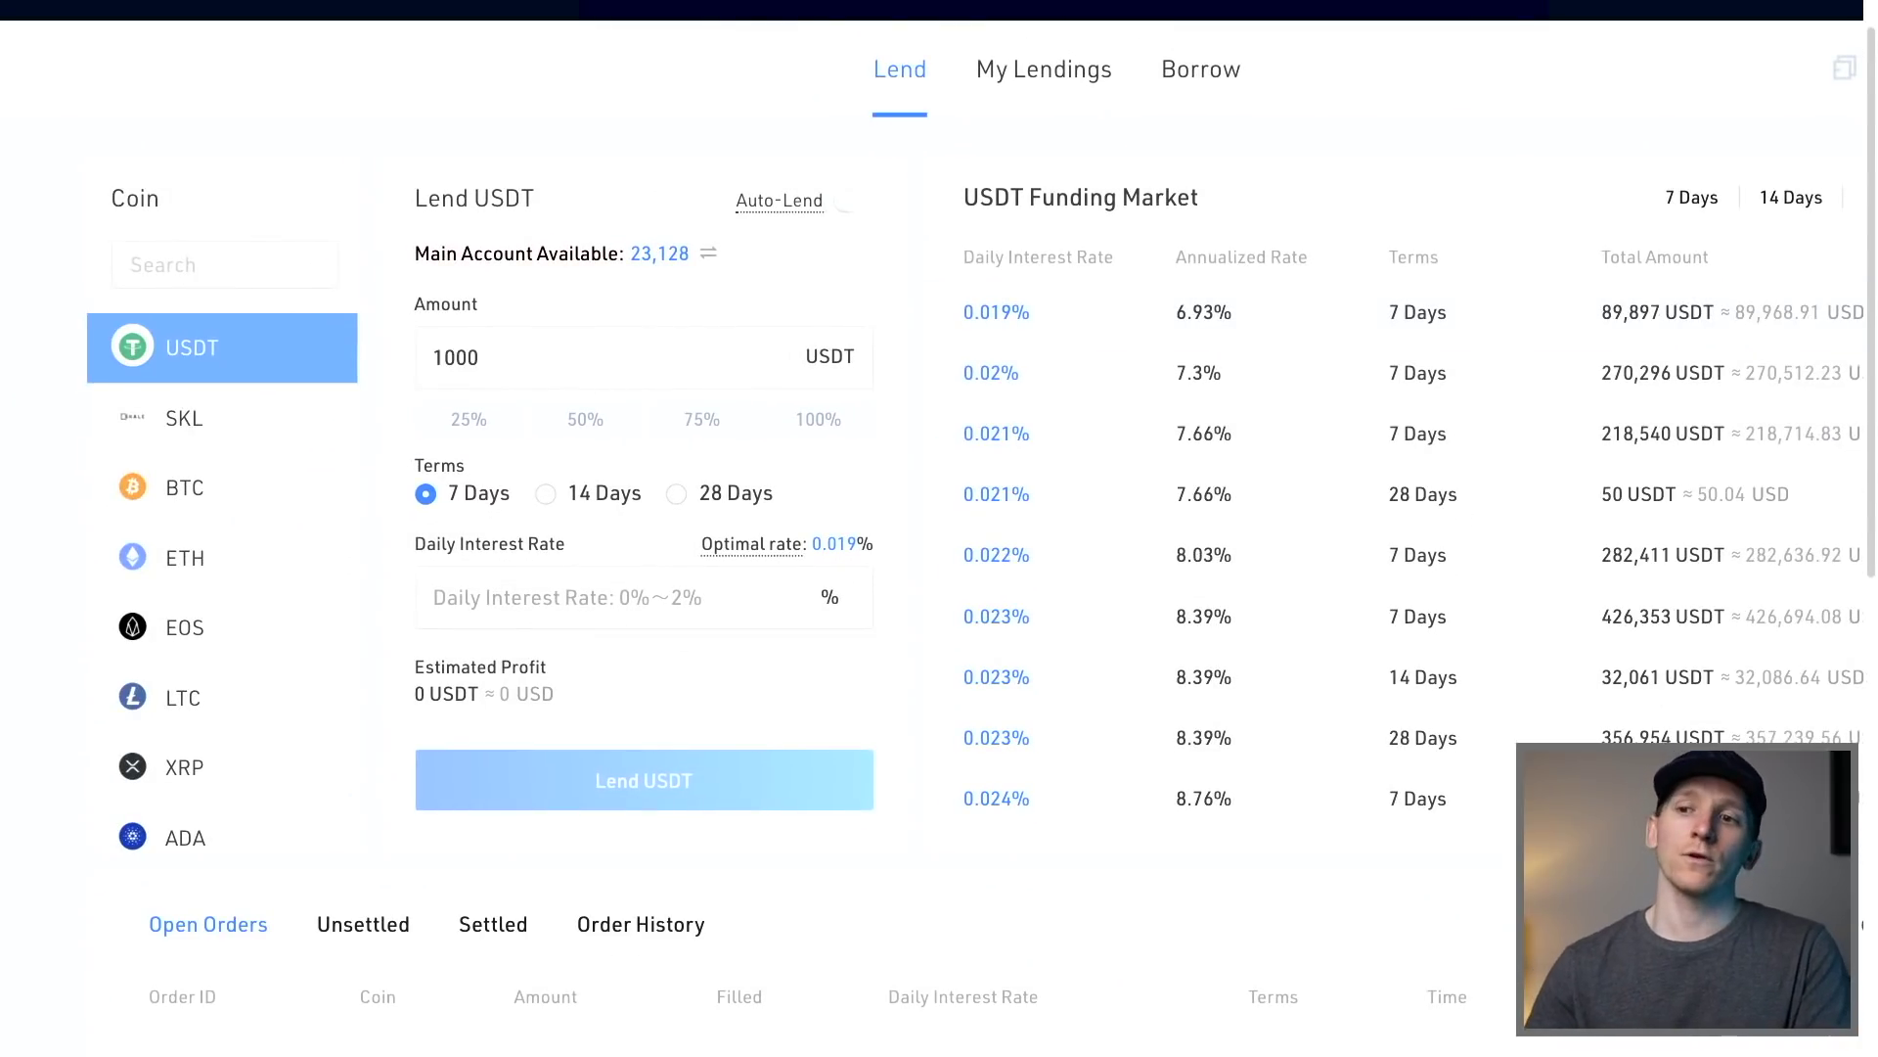
left_click(562, 499)
left_click(679, 497)
left_click(468, 495)
left_click(579, 495)
left_click(480, 491)
left_click(561, 613)
left_click(1008, 315)
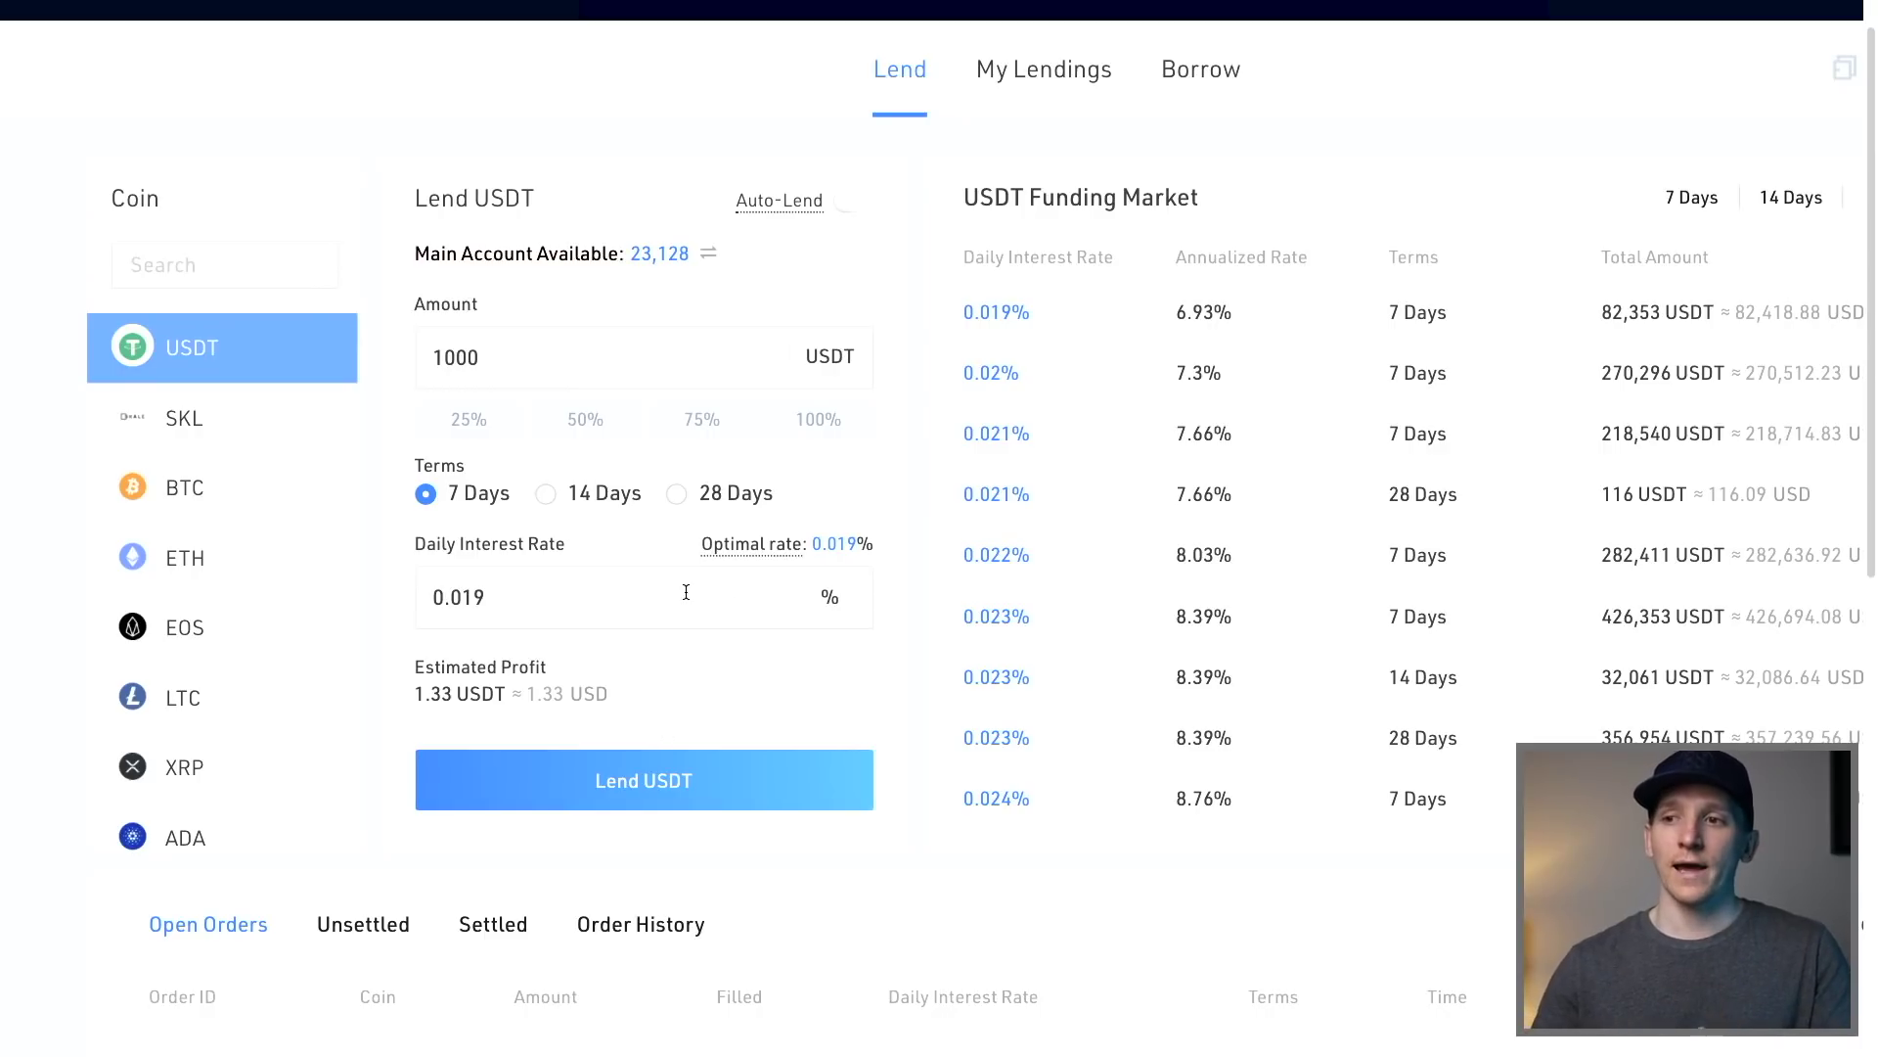
Switch the USDT lending form to Auto-Lend and set the reserved amount to 1000 USDT
mouse_move(780, 204)
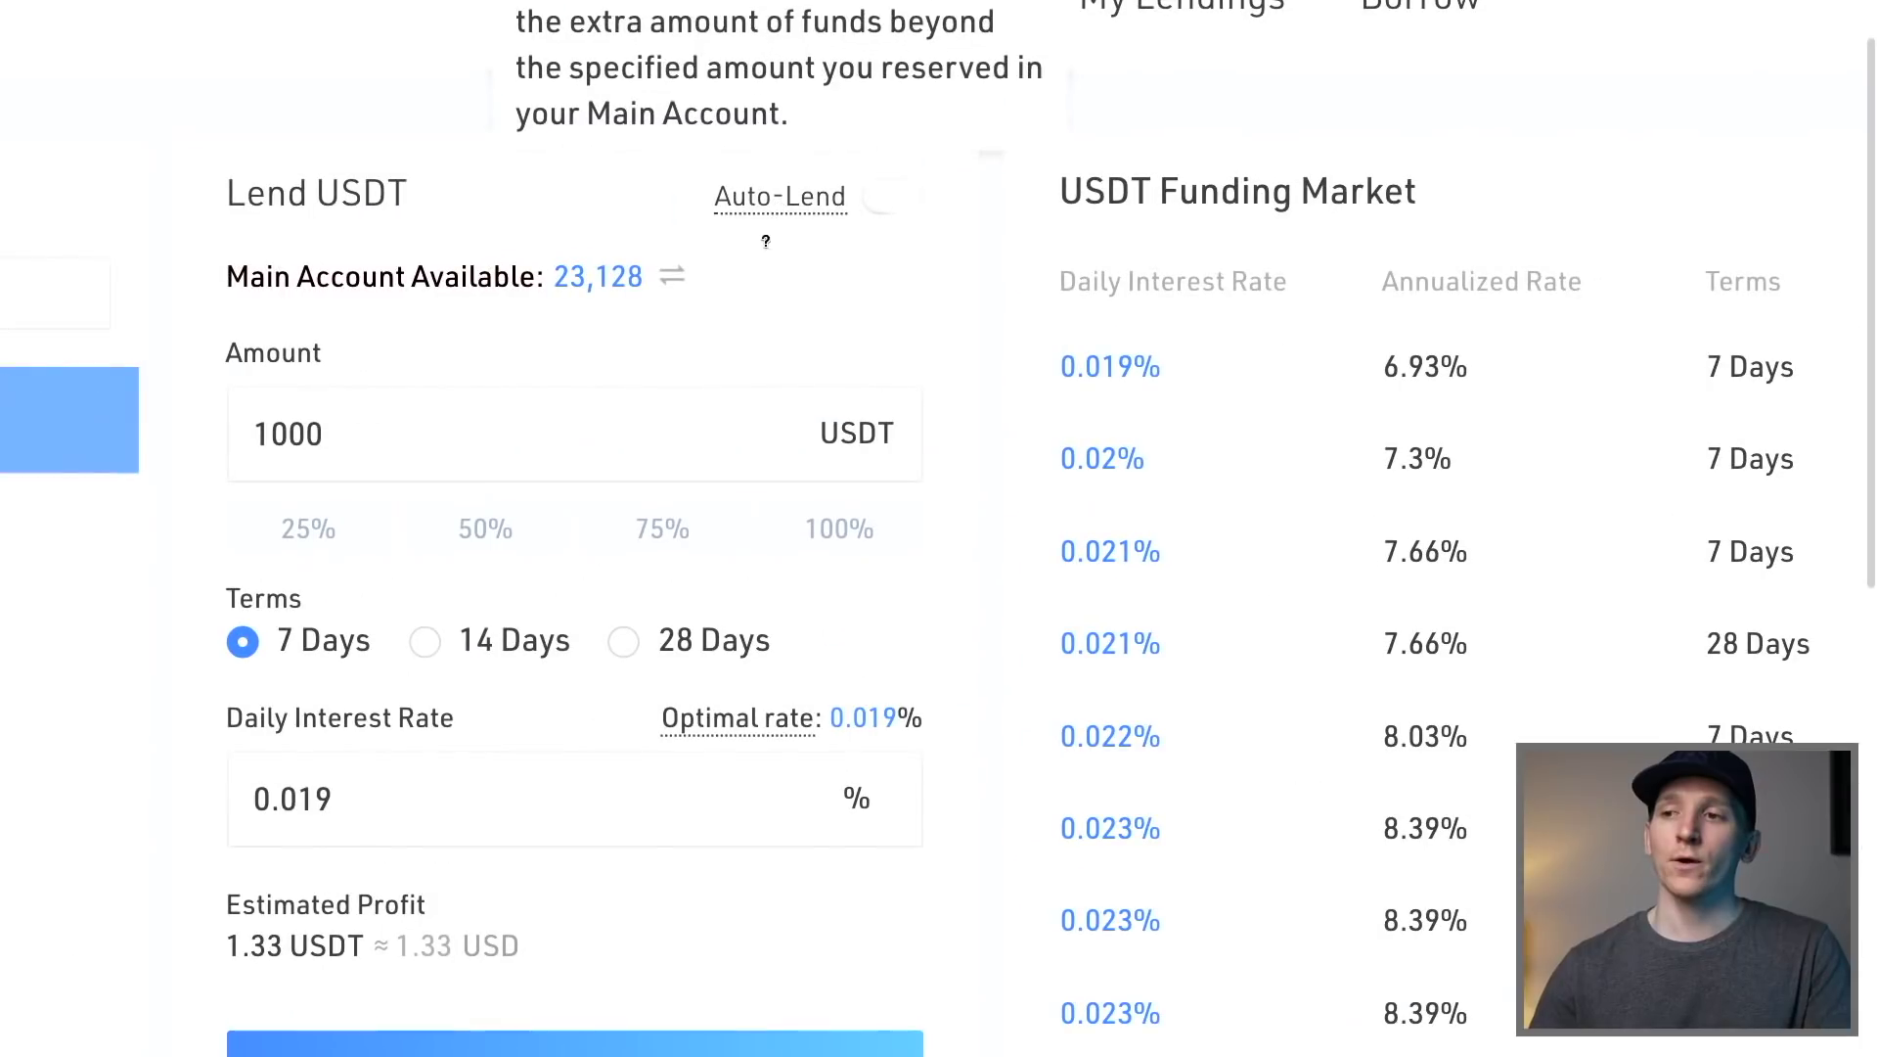
left_click(891, 206)
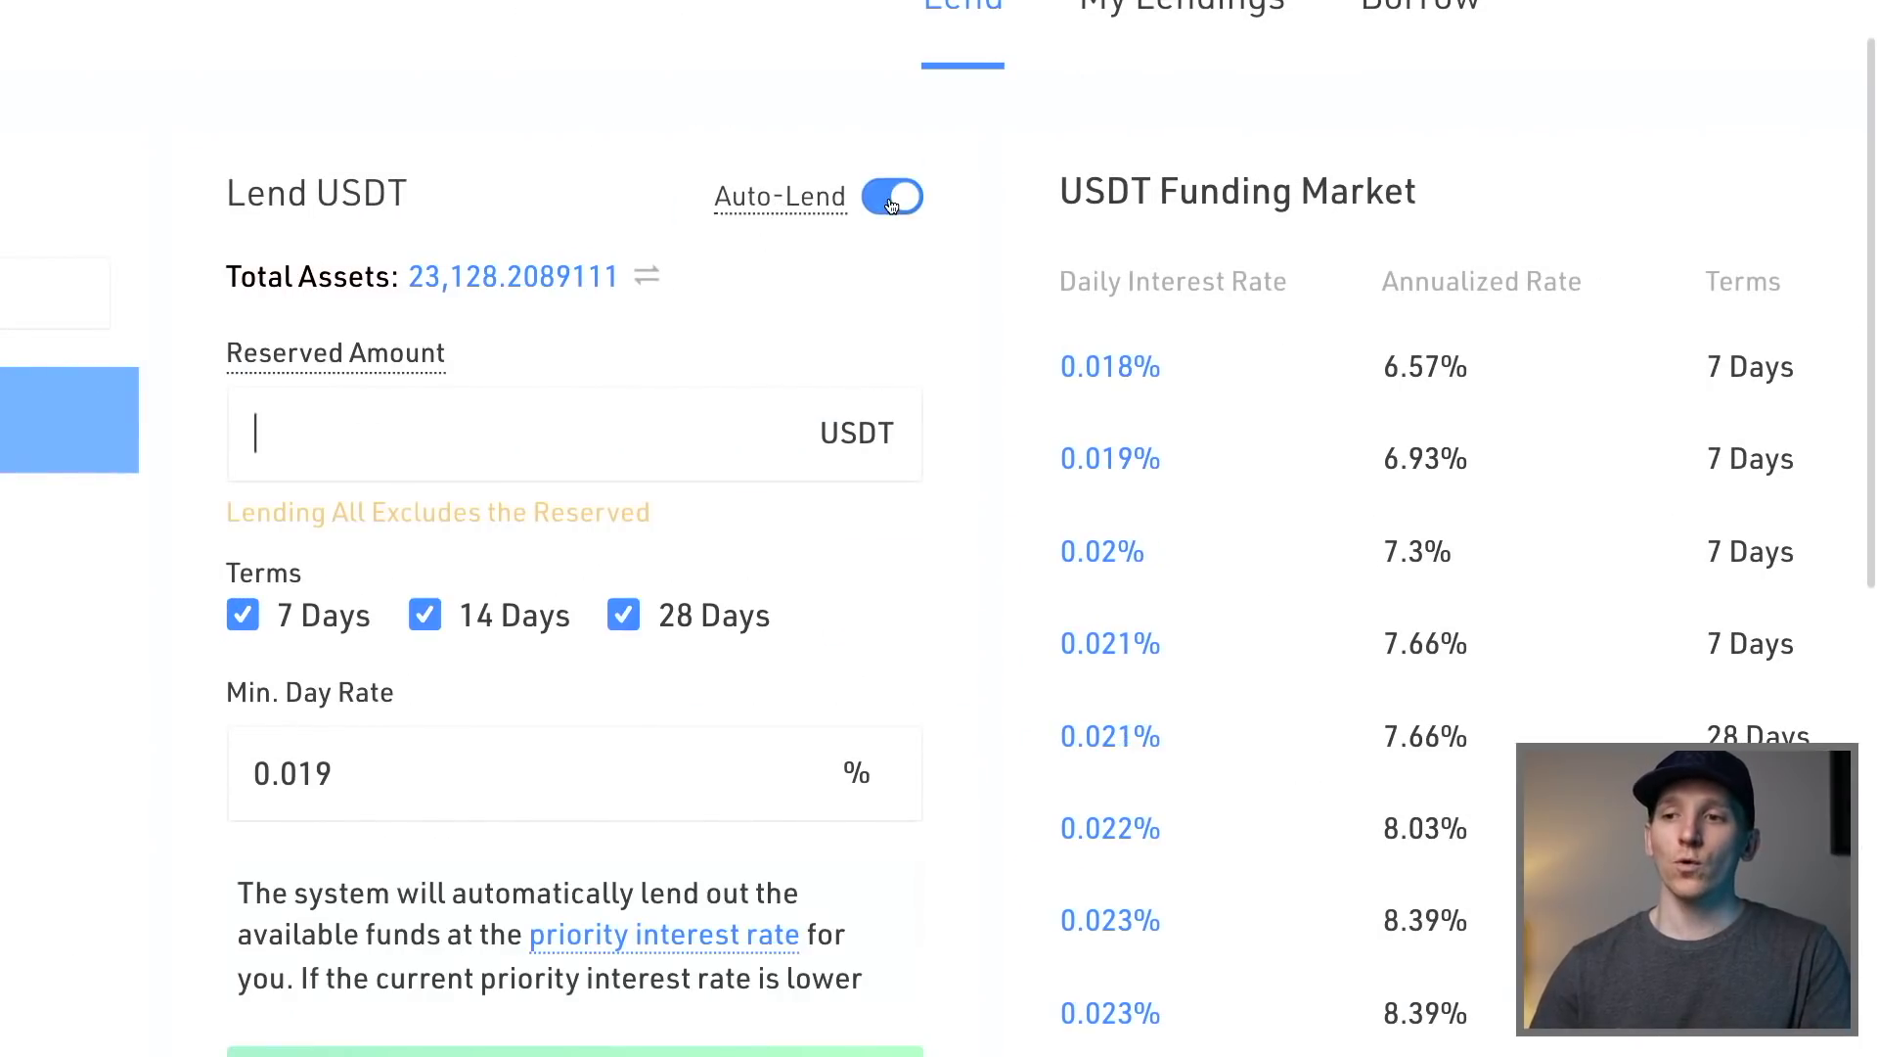
left_click(635, 398)
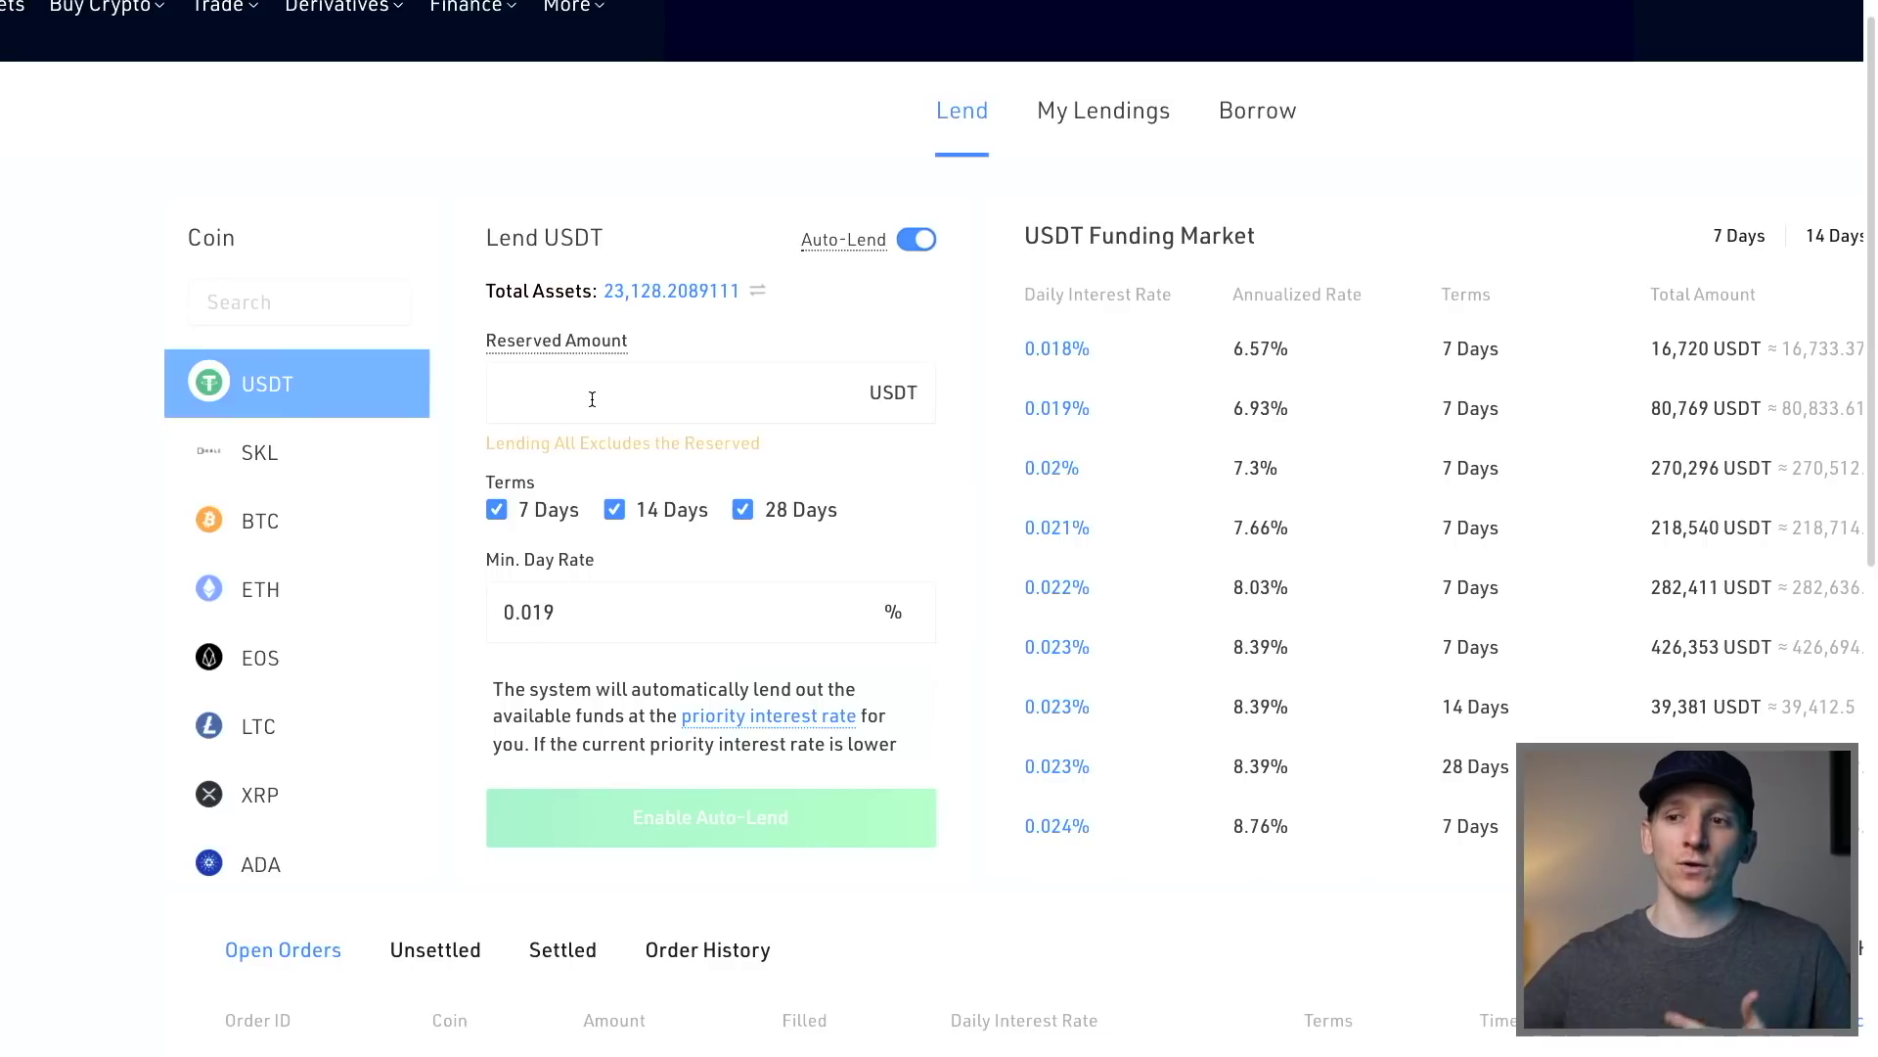
type("1000")
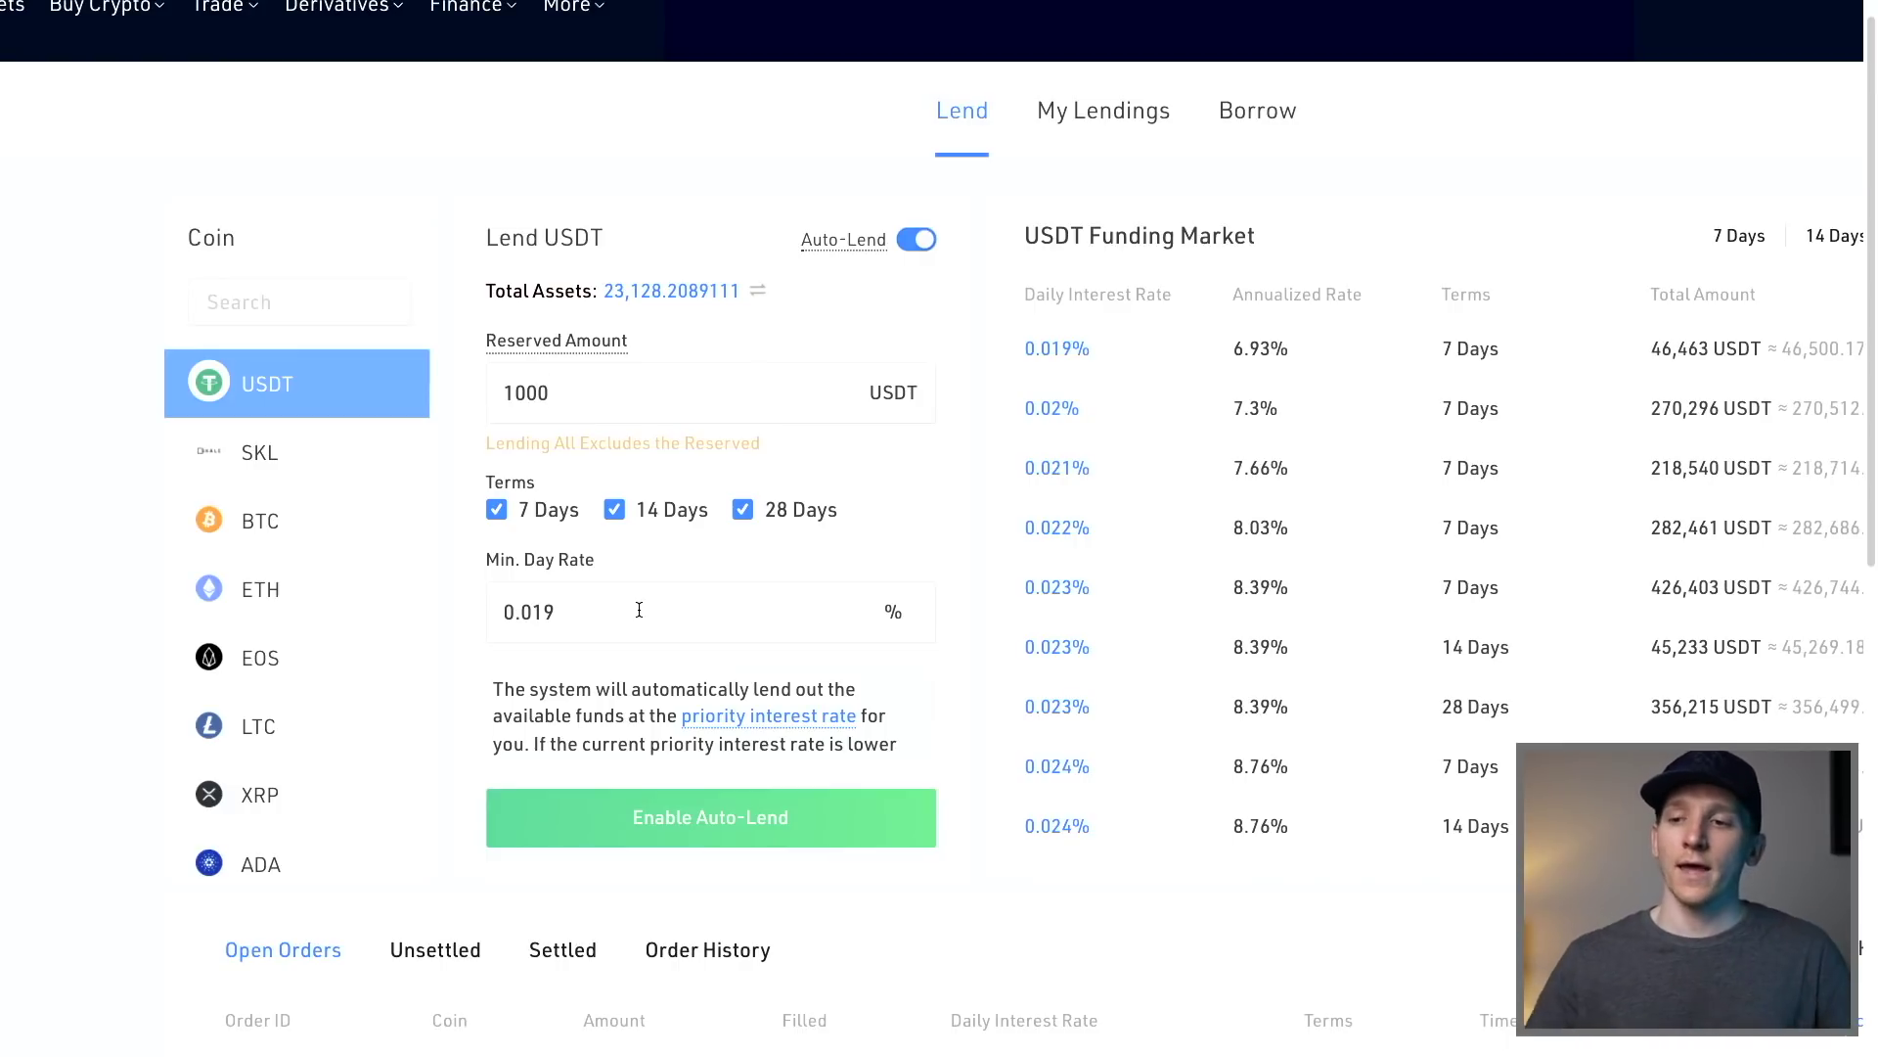
scroll(937, 412, "right", 3)
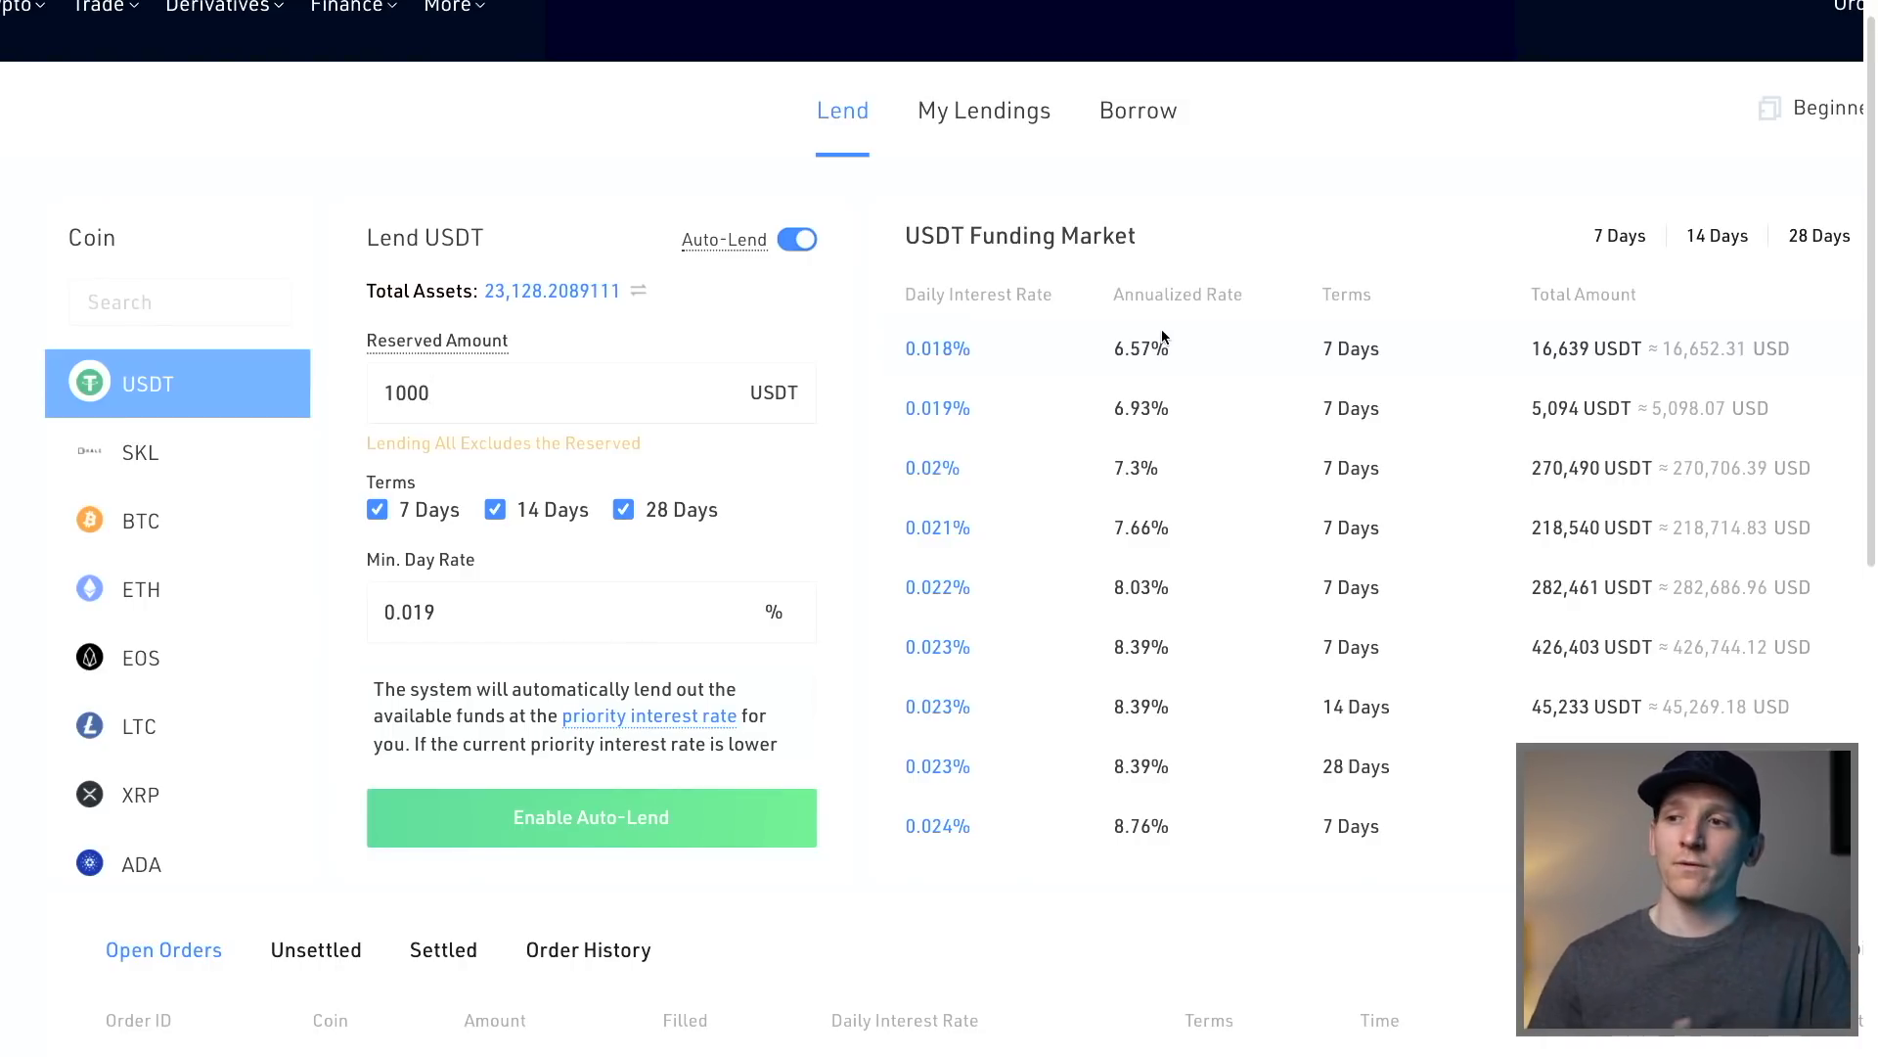
scroll(926, 360, "left", 2)
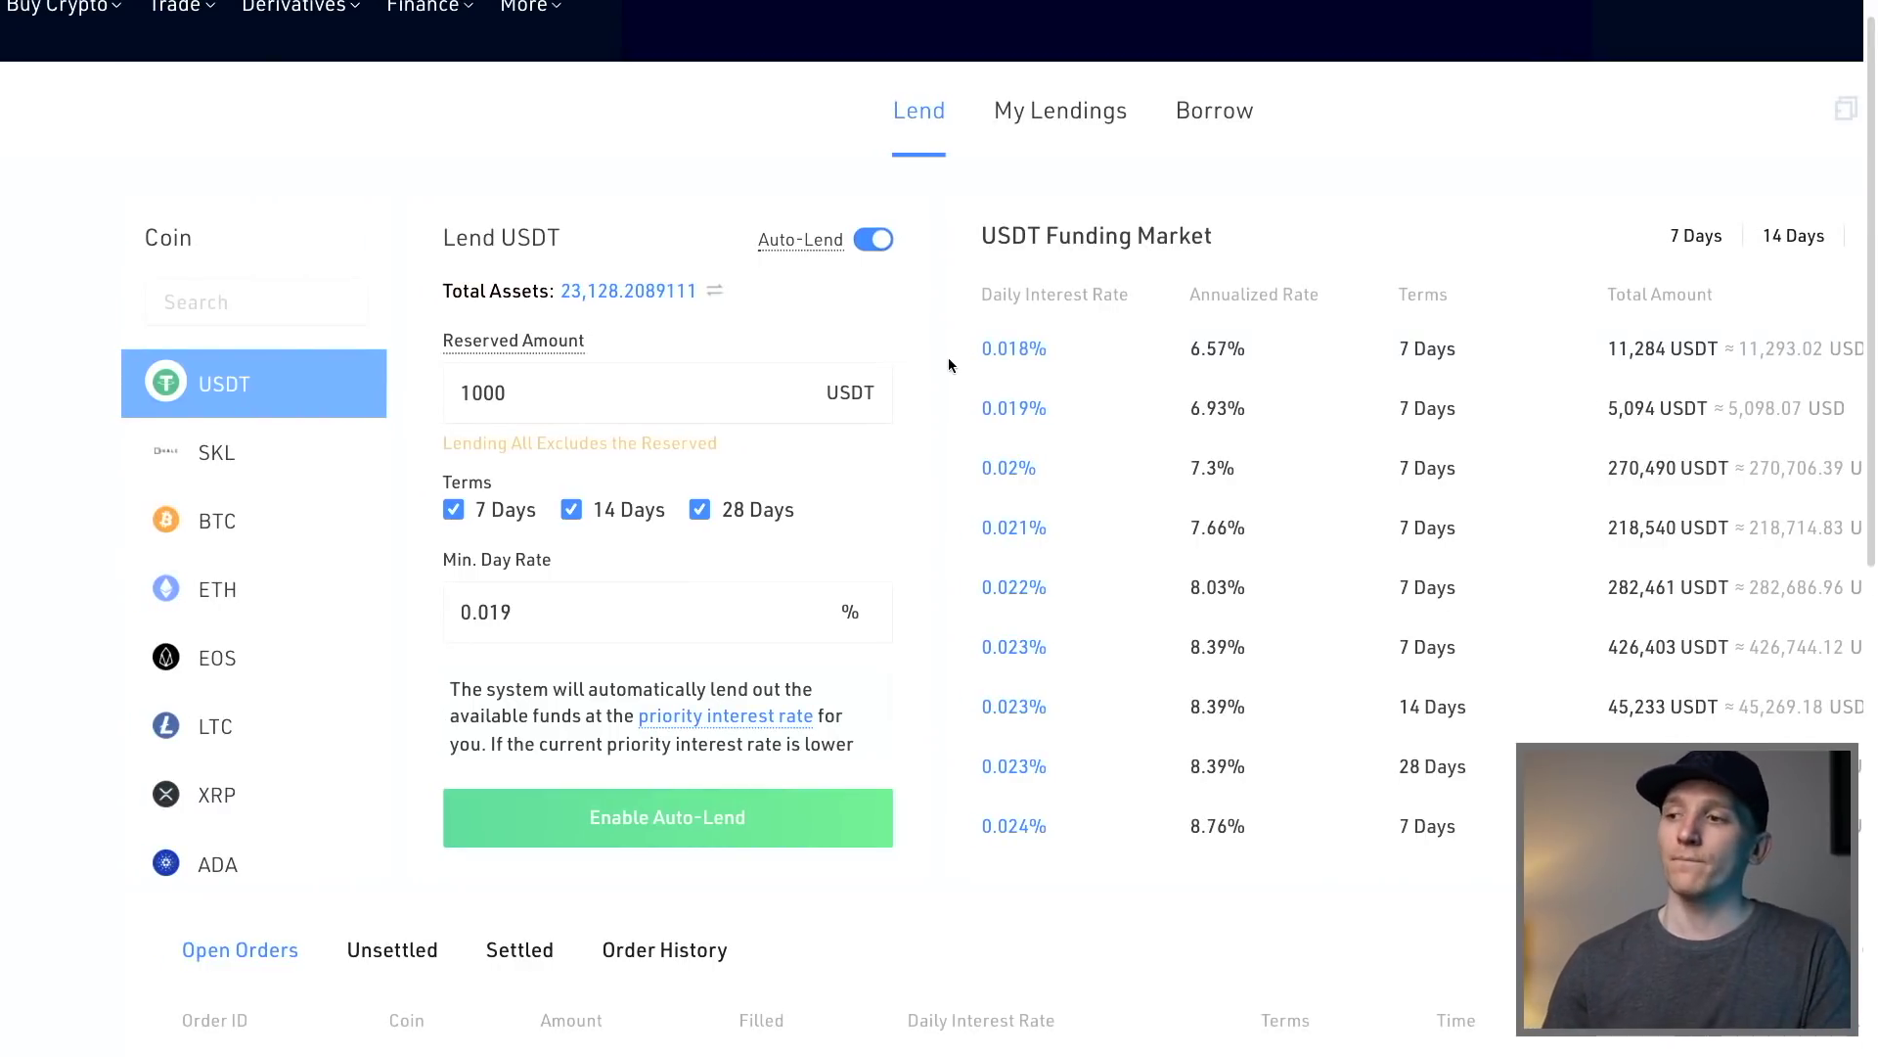
scroll(949, 359, "right", 2)
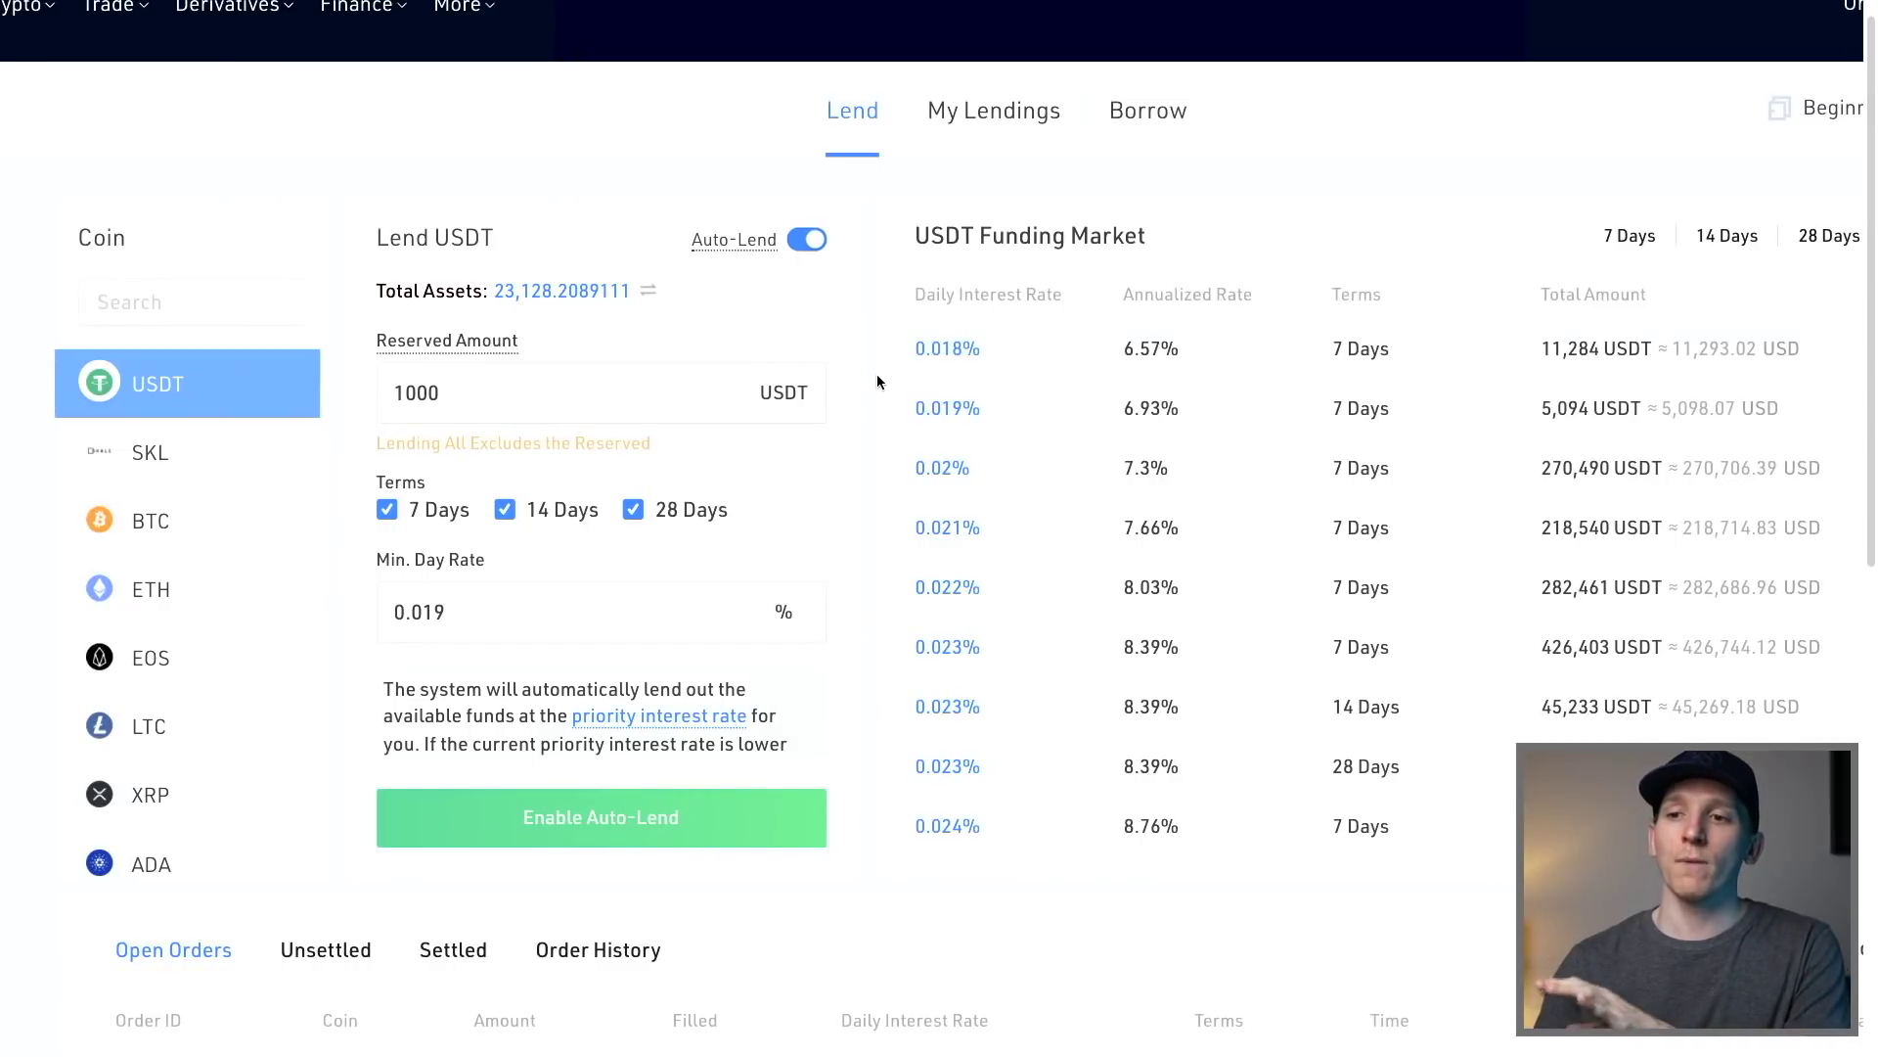